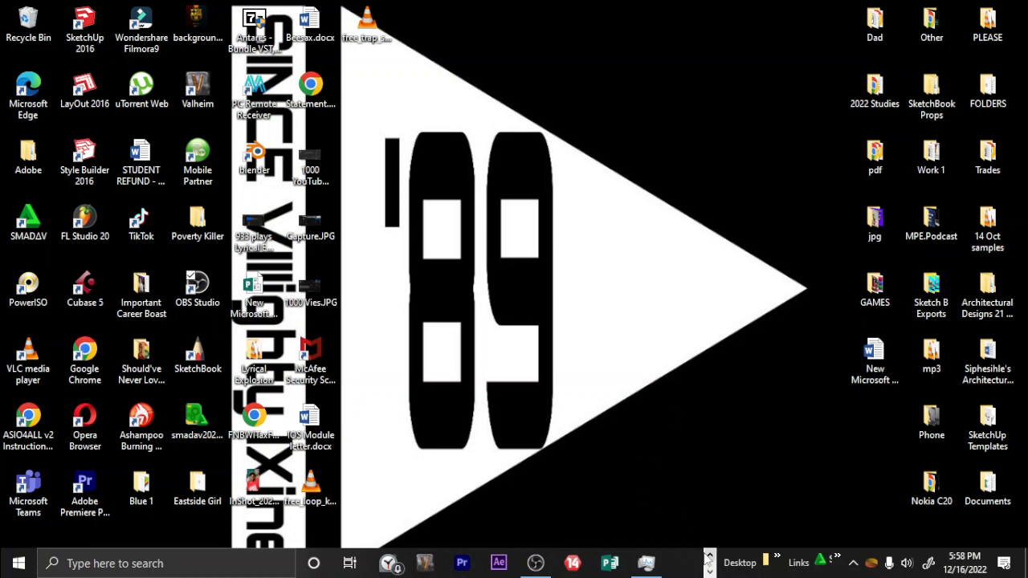
Switch to FL Studio and play through the Pattern 1 clip in the playlist once
{"action": "key", "text": "alt+Tab"}
{"action": "key", "text": "Tab"}
{"action": "key", "text": "Tab"}
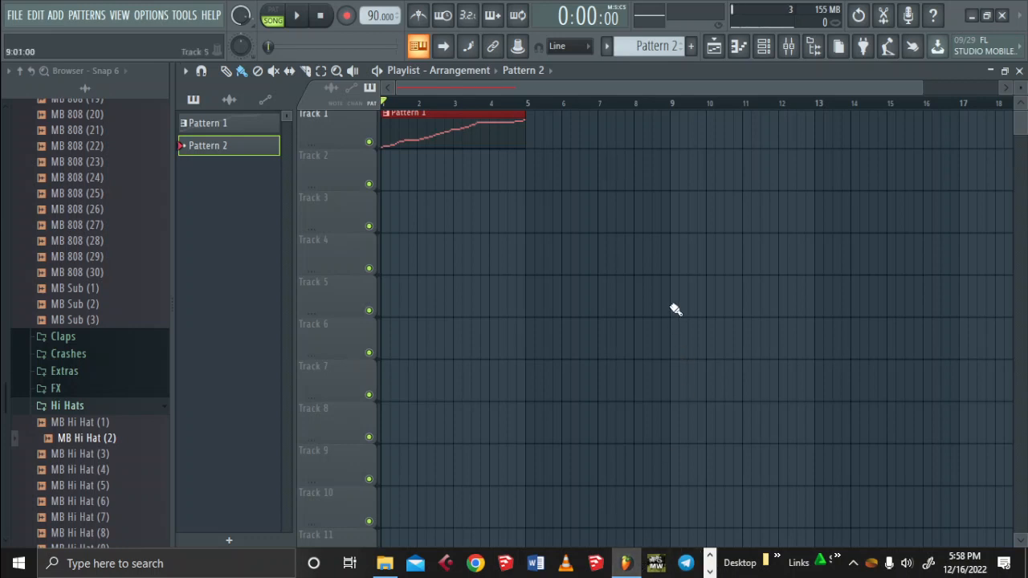
{"action": "scroll", "coordinate": [675, 309], "scroll_direction": "up", "scroll_amount": 1}
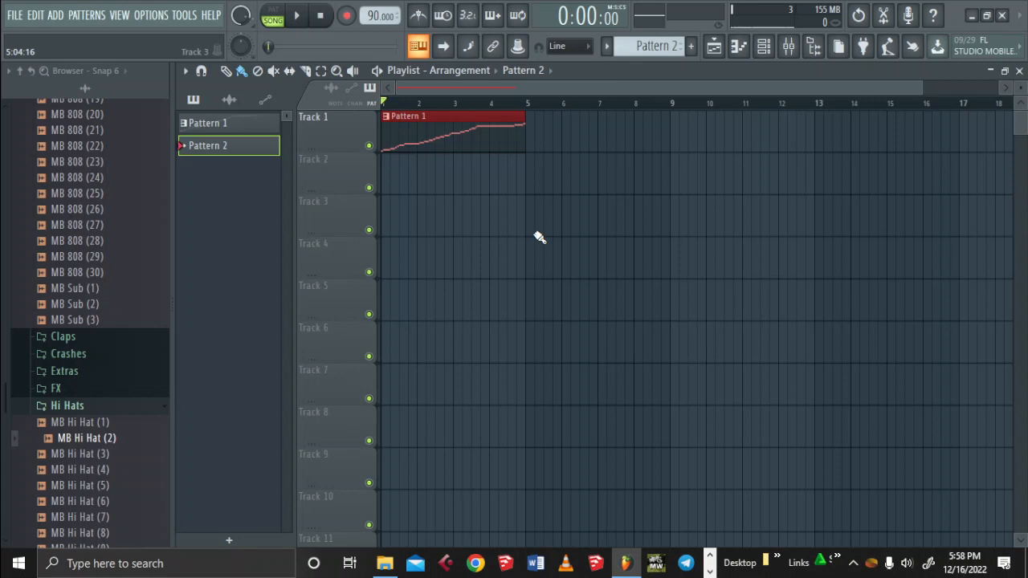
{"action": "key", "text": "space"}
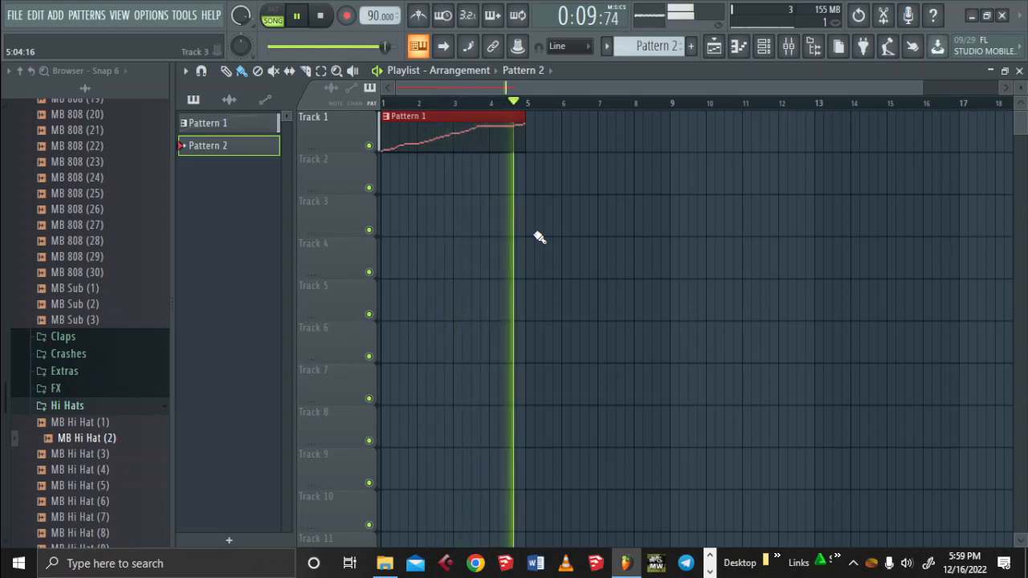
{"action": "key", "text": "space"}
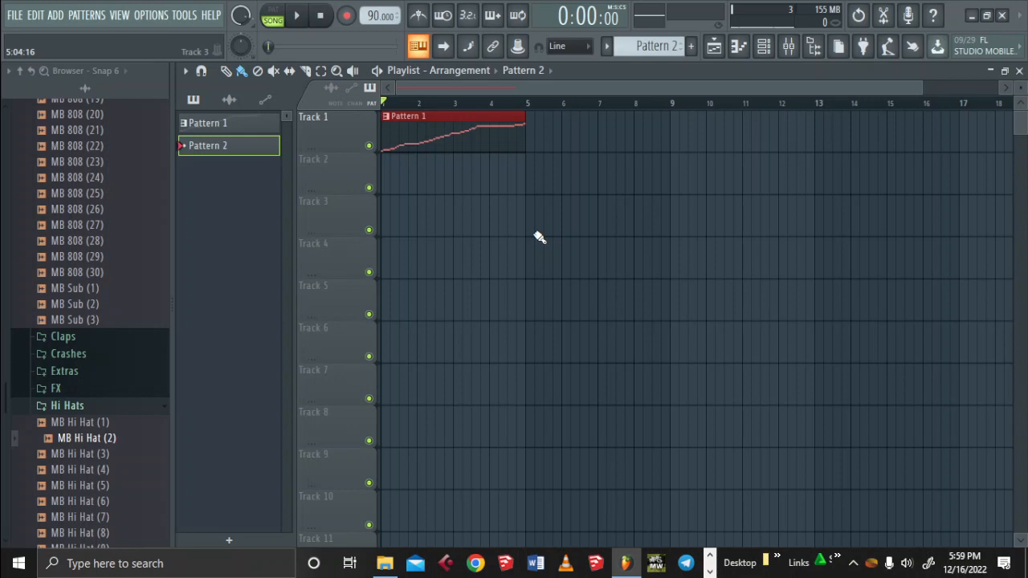
Preview the MB Hi Hat (2) sample and check its channel settings from the channel rack
{"action": "left_click", "coordinate": [764, 50]}
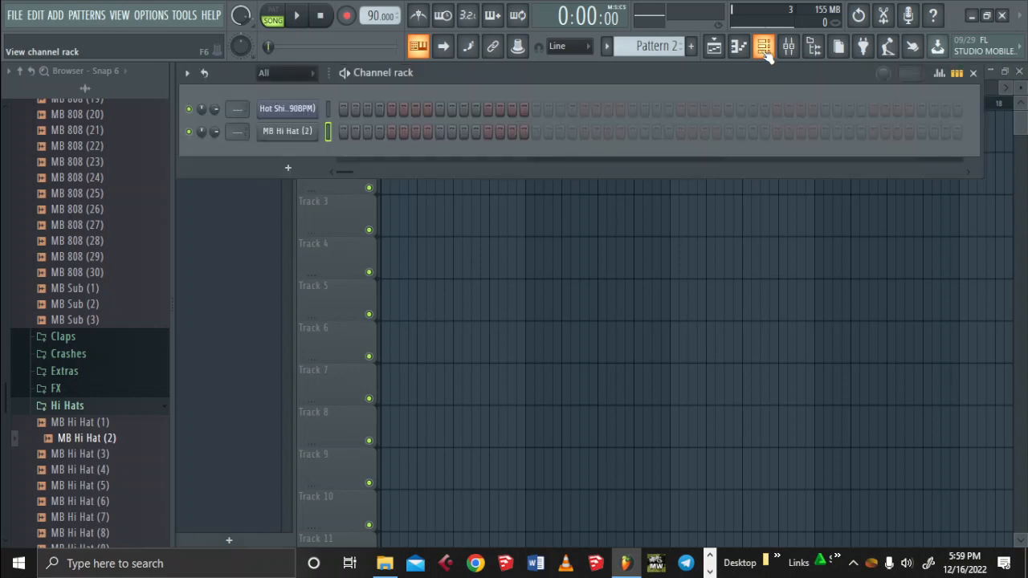
{"action": "left_click", "coordinate": [90, 441]}
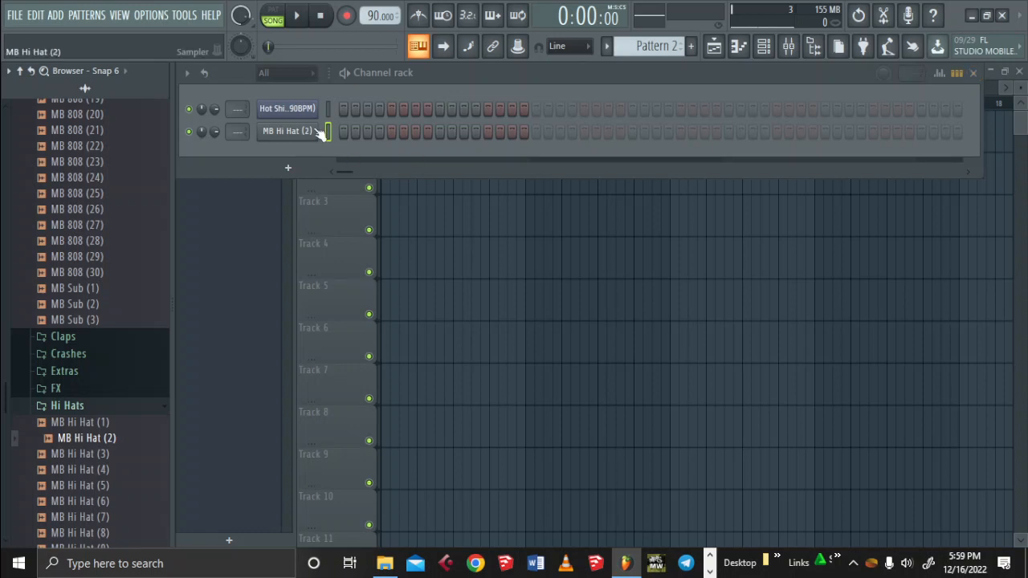
{"action": "left_click", "coordinate": [289, 131]}
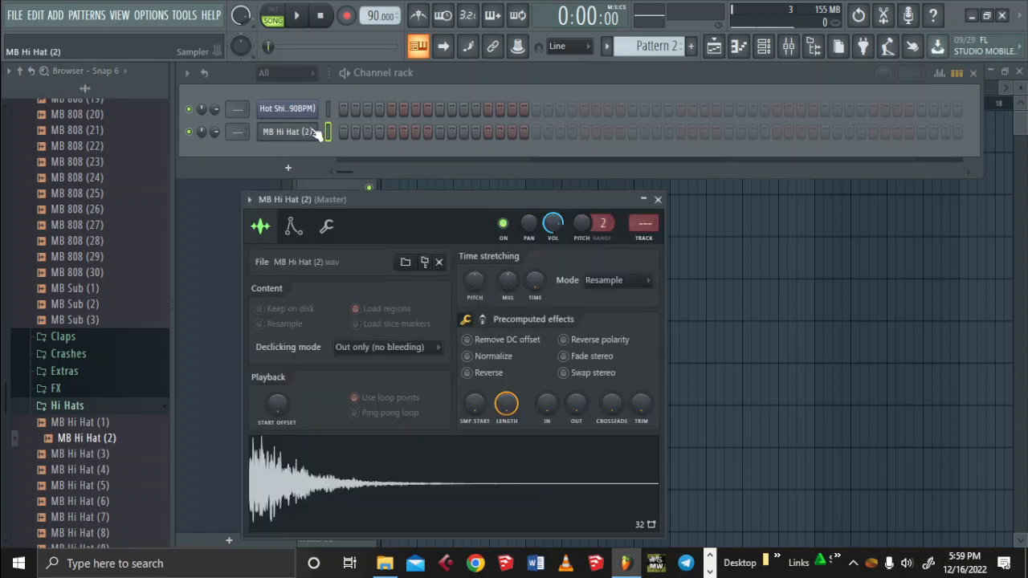
{"action": "left_click", "coordinate": [317, 133]}
{"action": "left_click", "coordinate": [973, 72]}
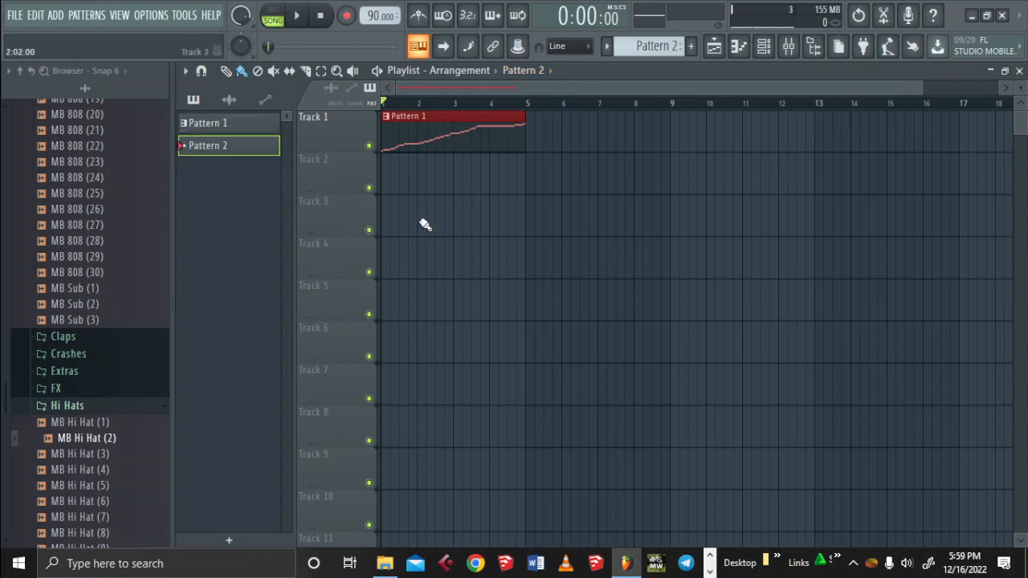
Place Pattern 2 at bar 1 on Track 2 and stretch the clip to four bars, matching Pattern 1
{"action": "left_click", "coordinate": [278, 125]}
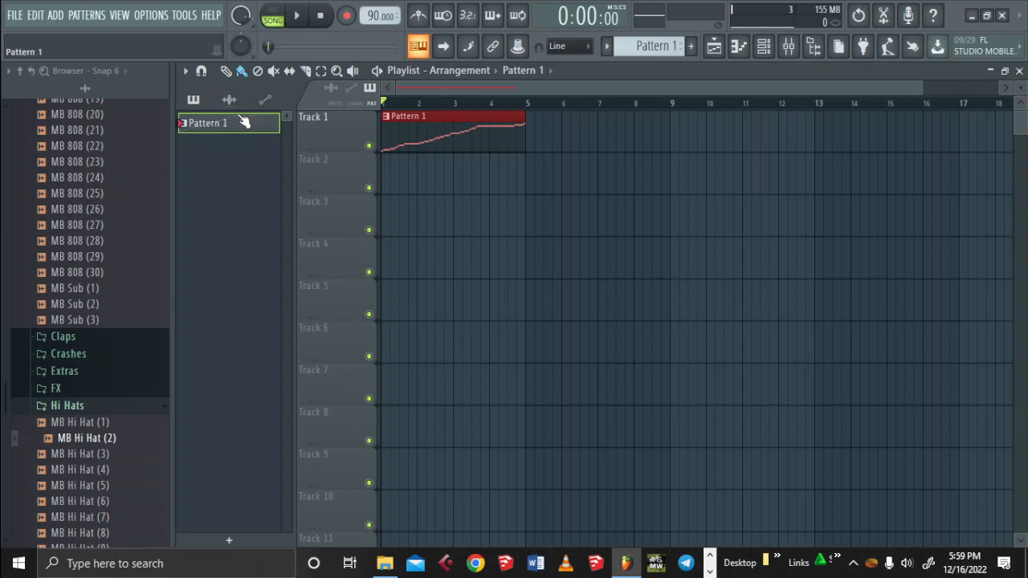
{"action": "key", "text": "F4"}
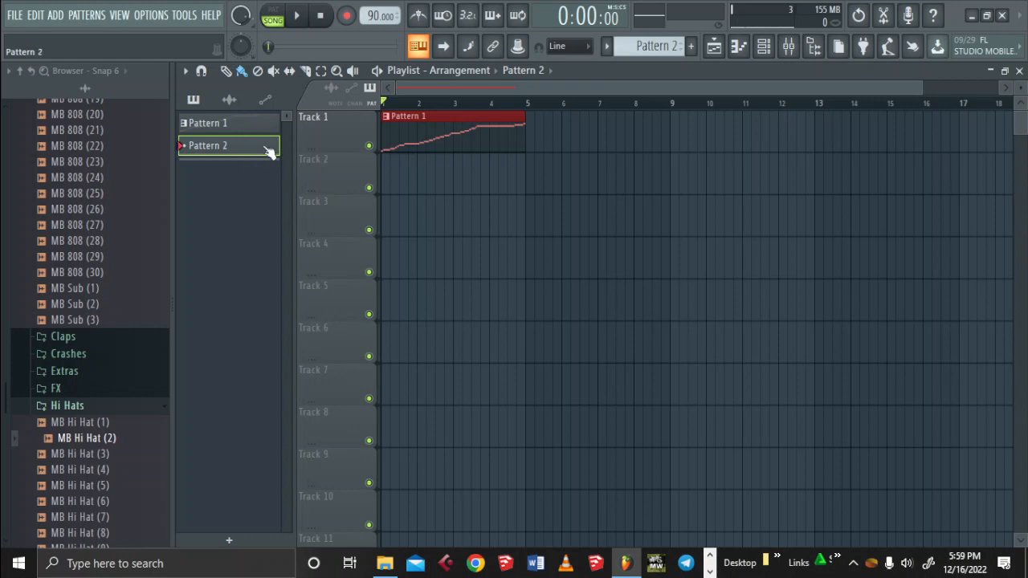
{"action": "left_click", "coordinate": [408, 178]}
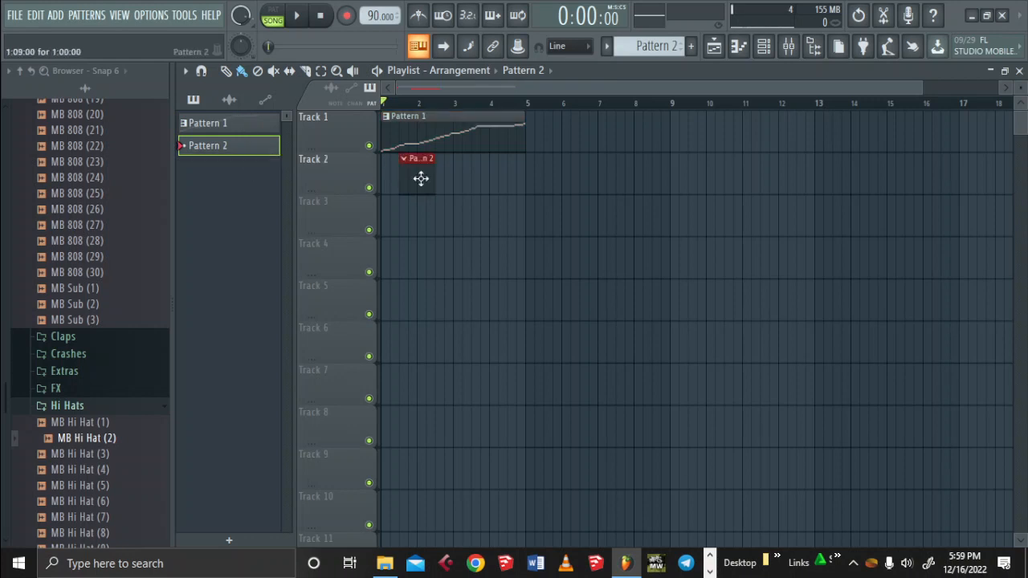
{"action": "left_click_drag", "start_coordinate": [410, 176], "coordinate": [396, 177]}
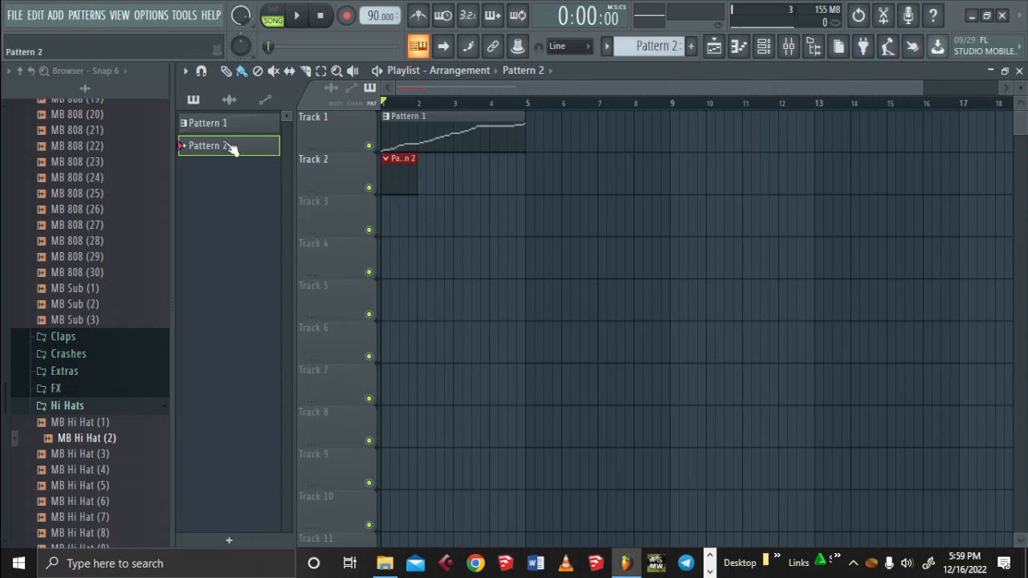
{"action": "left_click_drag", "start_coordinate": [413, 168], "coordinate": [513, 192]}
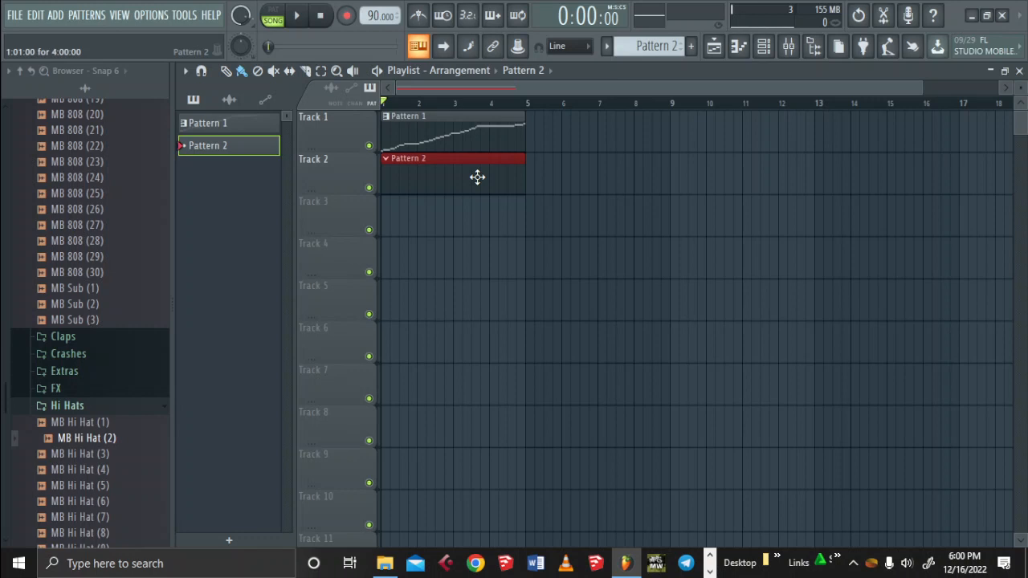
Rehearse the hi-hat over the loop, arm recording, and record the hi-hat hits live into Pattern 2
{"action": "key", "text": "space"}
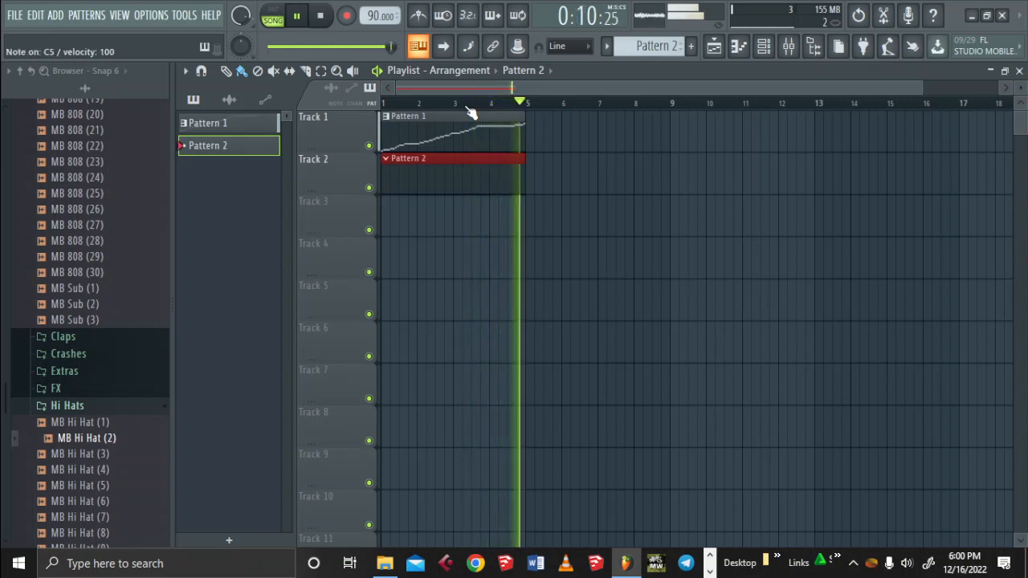
{"action": "key", "text": "space"}
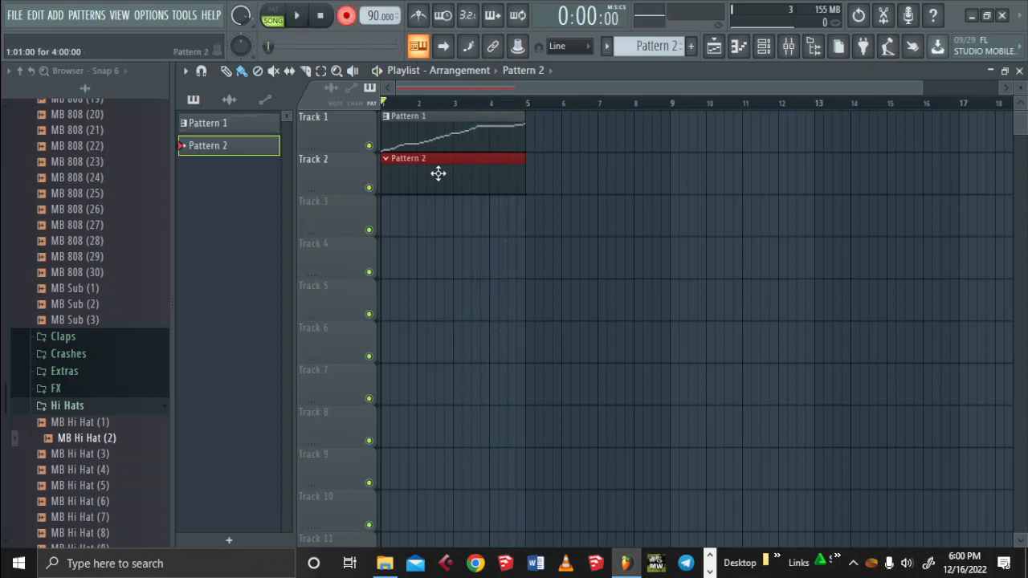
{"action": "key", "text": "space"}
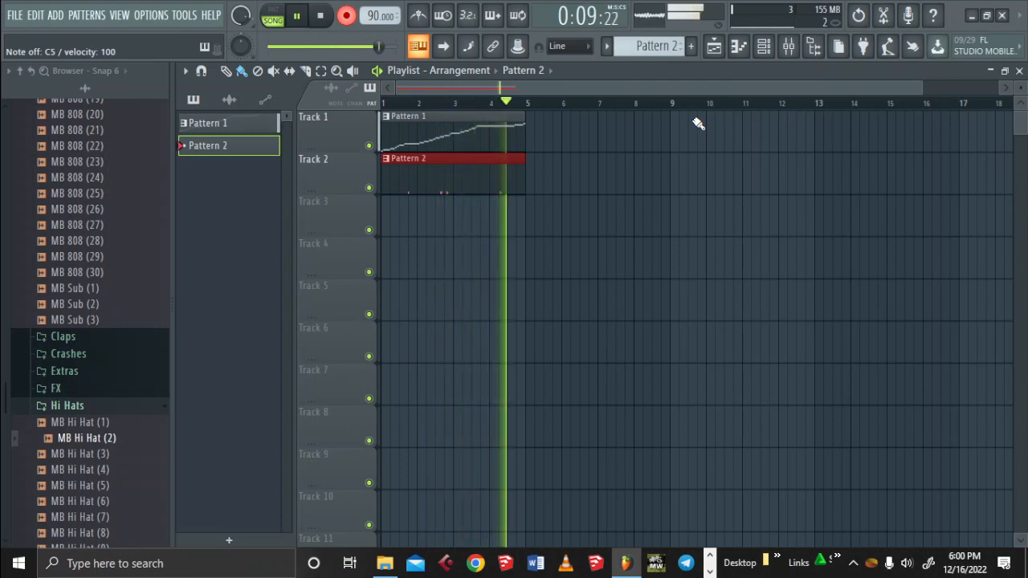
{"action": "key", "text": "space"}
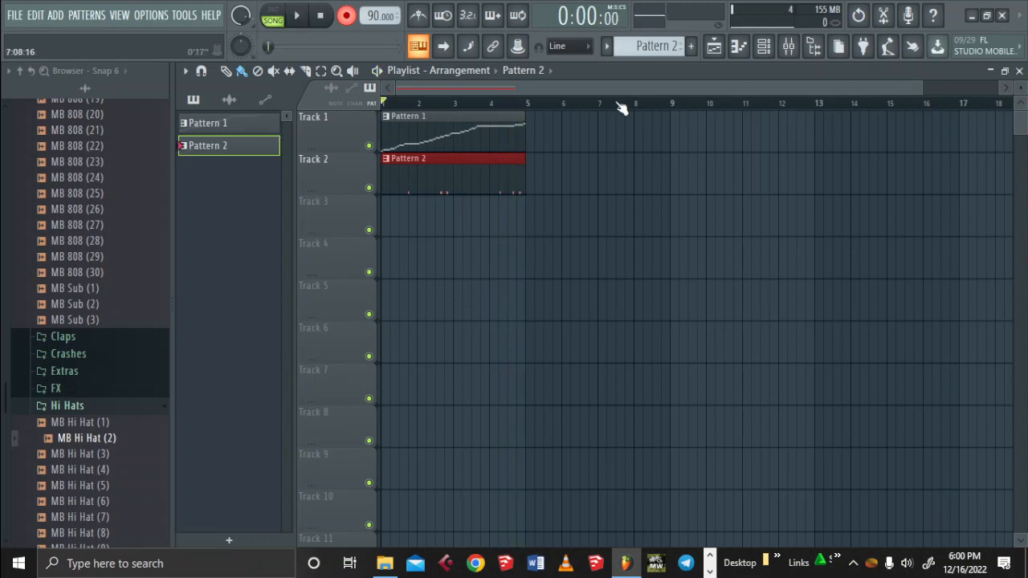
Record one missing hi-hat hit near the end of bar 3 in Pattern 2, starting playback from late in bar 2
{"action": "left_click", "coordinate": [450, 108]}
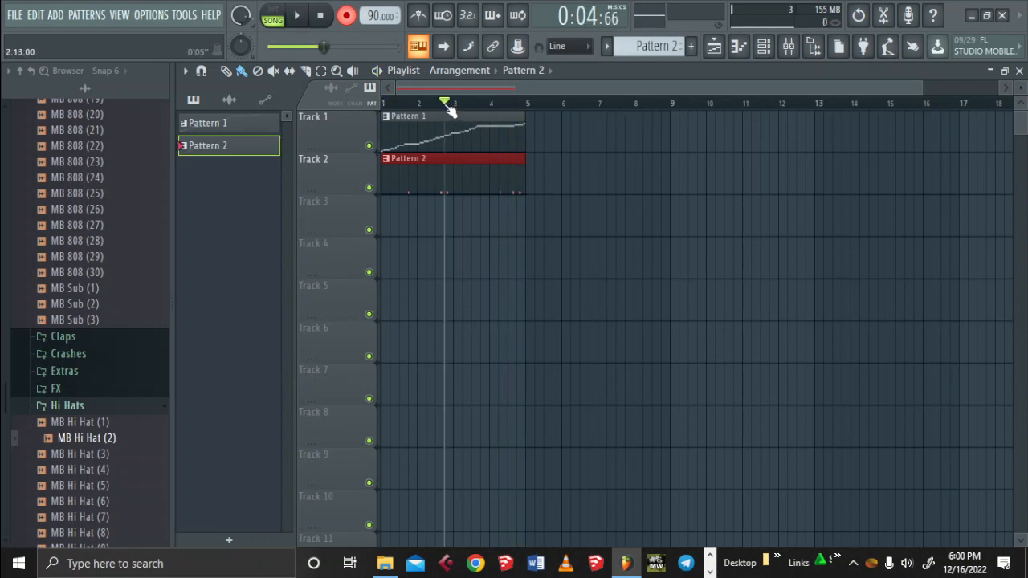
{"action": "key", "text": "space"}
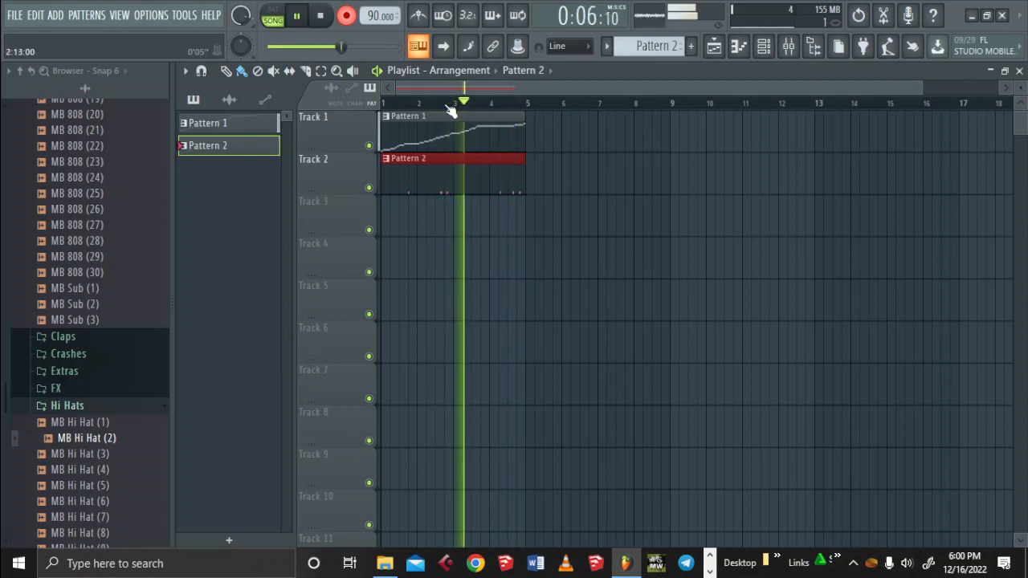
{"action": "key", "text": "space"}
{"action": "left_click", "coordinate": [450, 107]}
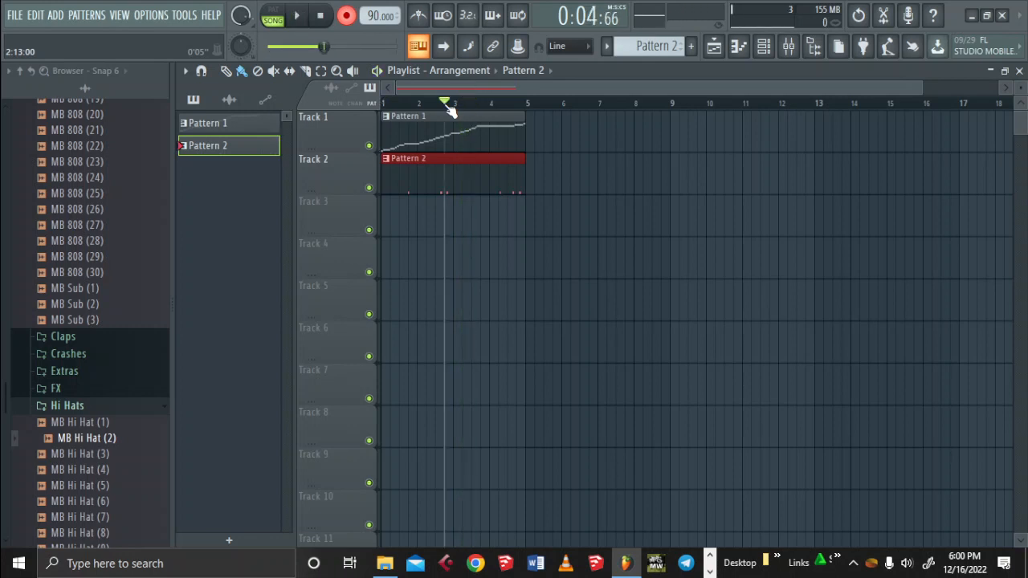
{"action": "key", "text": "space"}
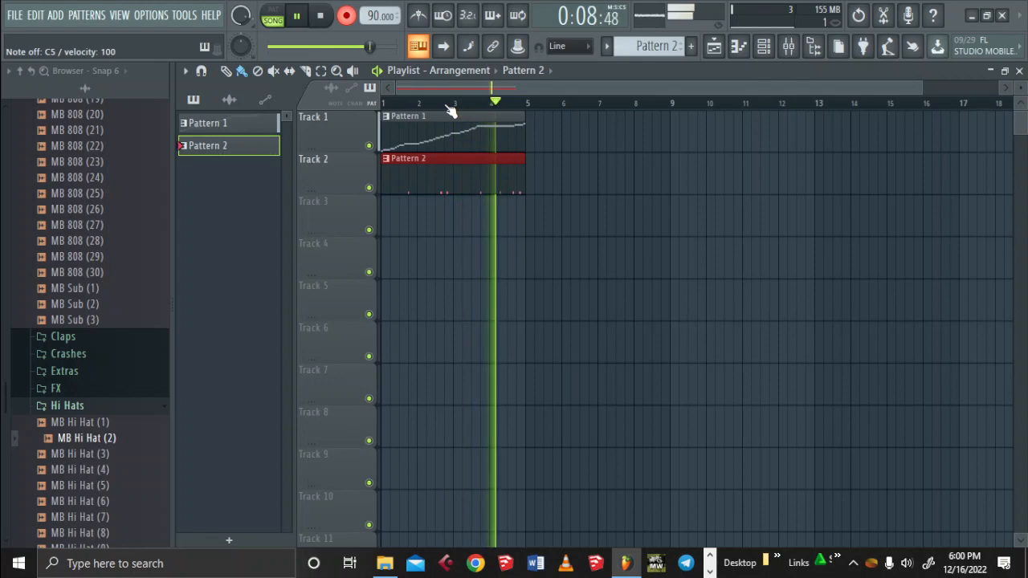
{"action": "key", "text": "space"}
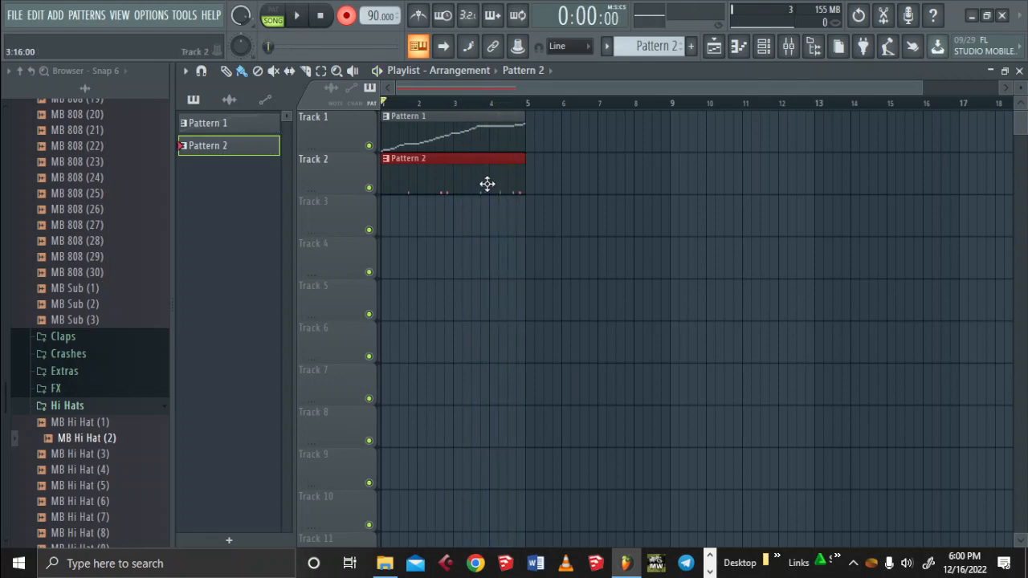
In Pattern 2's piano roll, redraw the first four C5 hi-hat notes on the grid: bar 1 step 13, bar 2 steps 11 and 14, bar 3 step 13
{"action": "double_click", "coordinate": [485, 183]}
{"action": "left_click_drag", "start_coordinate": [438, 89], "coordinate": [240, 90]}
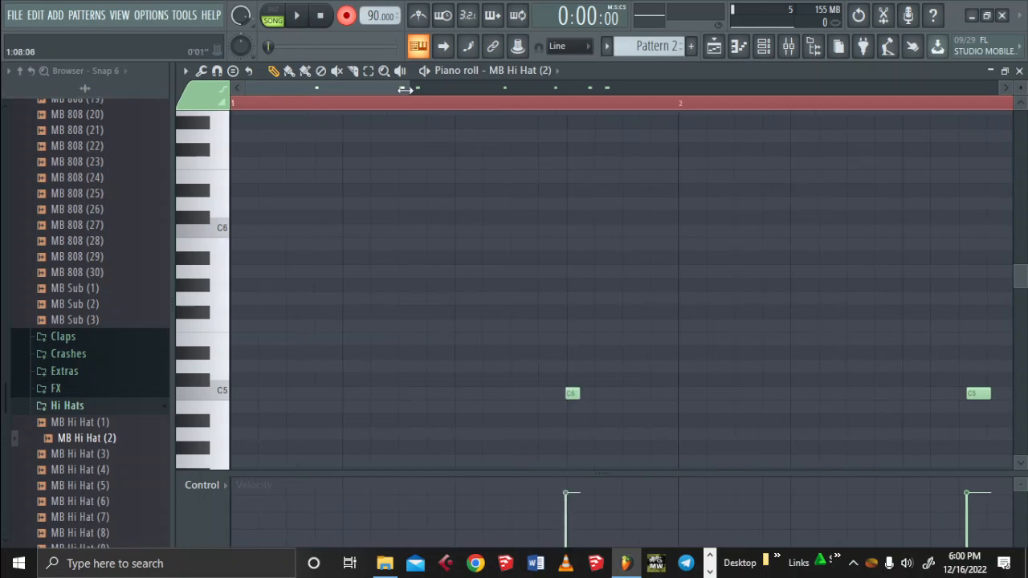
{"action": "left_click_drag", "start_coordinate": [408, 88], "coordinate": [357, 77]}
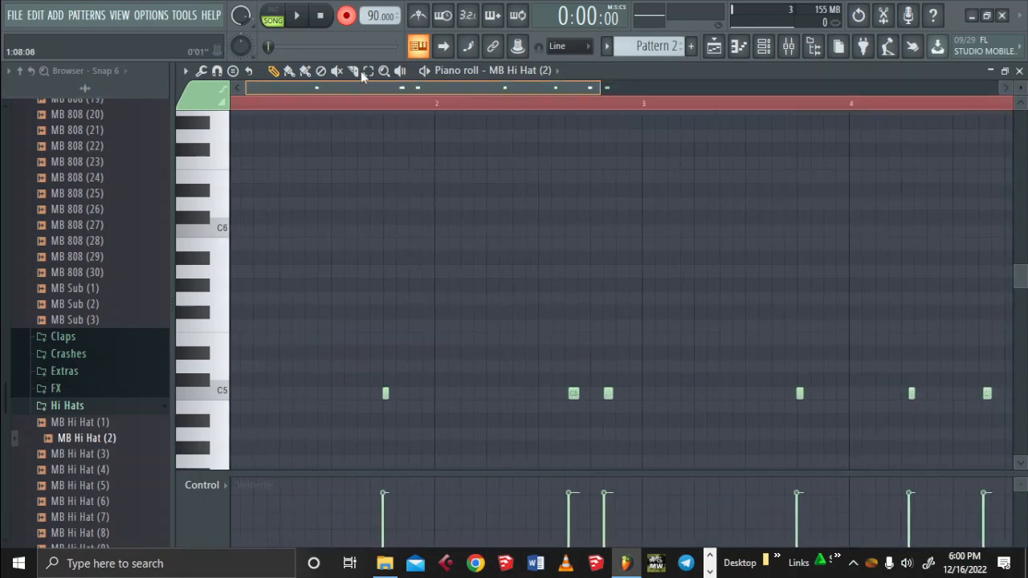
{"action": "right_click", "coordinate": [390, 394]}
{"action": "left_click", "coordinate": [389, 393]}
{"action": "right_click", "coordinate": [575, 394]}
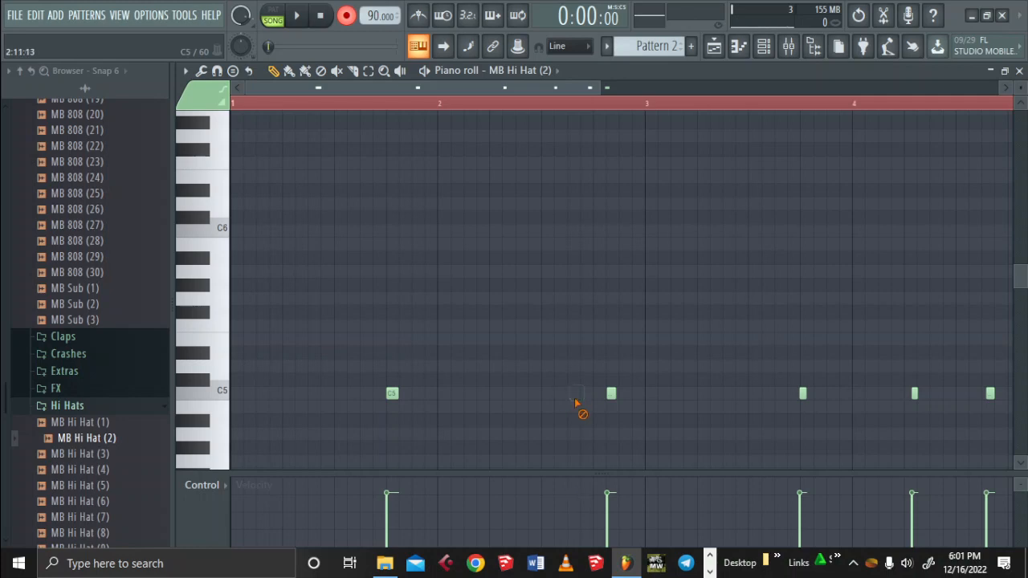
{"action": "left_click", "coordinate": [574, 393]}
{"action": "right_click", "coordinate": [611, 393]}
{"action": "left_click", "coordinate": [608, 393]}
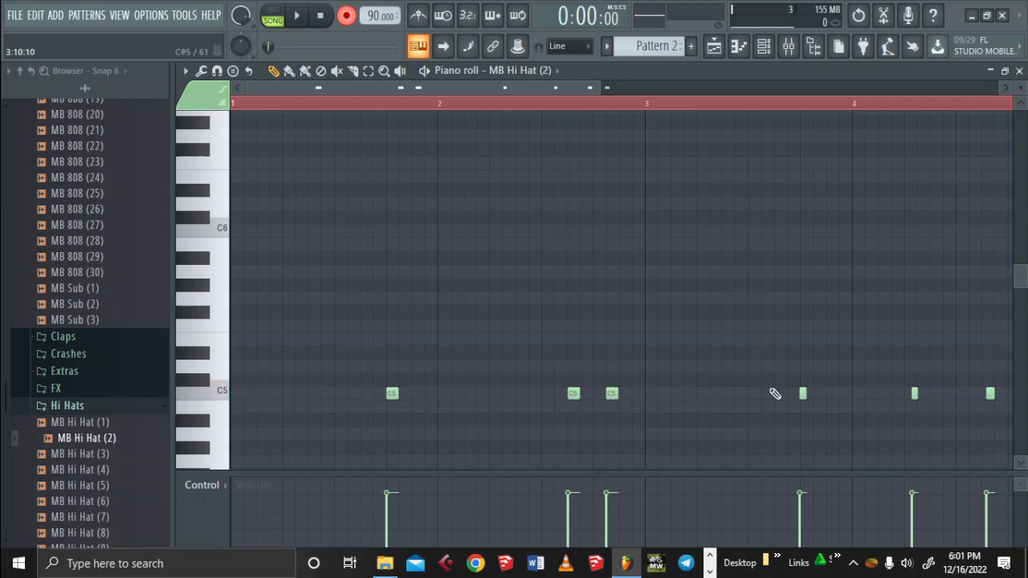
{"action": "right_click", "coordinate": [801, 395]}
{"action": "left_click", "coordinate": [801, 394]}
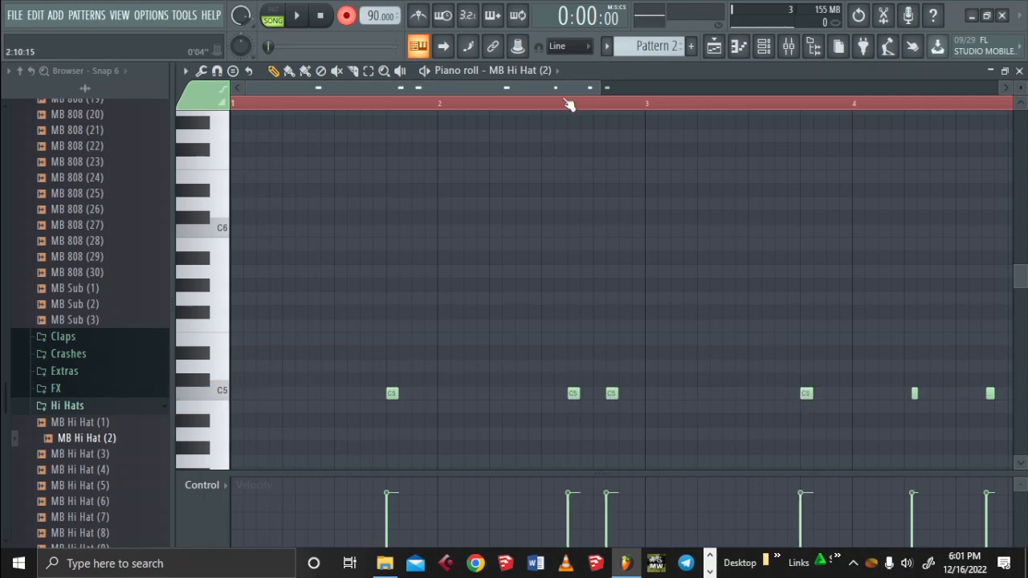
Redraw the three bar 4 hi-hat notes on the grid at steps 5, 11 and 14, disarm recording, and return to the playlist
{"action": "left_click_drag", "start_coordinate": [571, 102], "coordinate": [698, 73]}
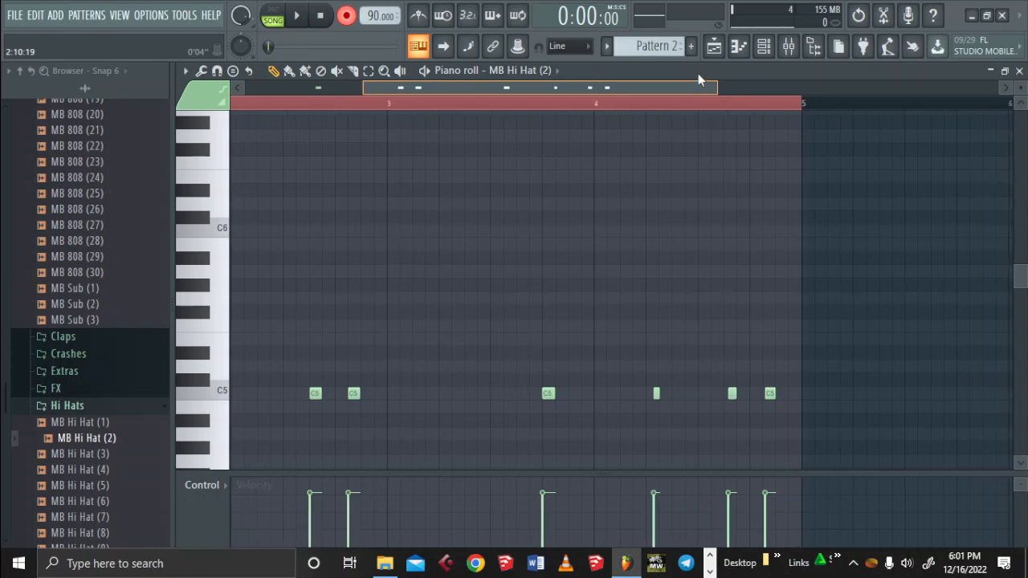
{"action": "left_click", "coordinate": [648, 394]}
{"action": "right_click", "coordinate": [729, 394]}
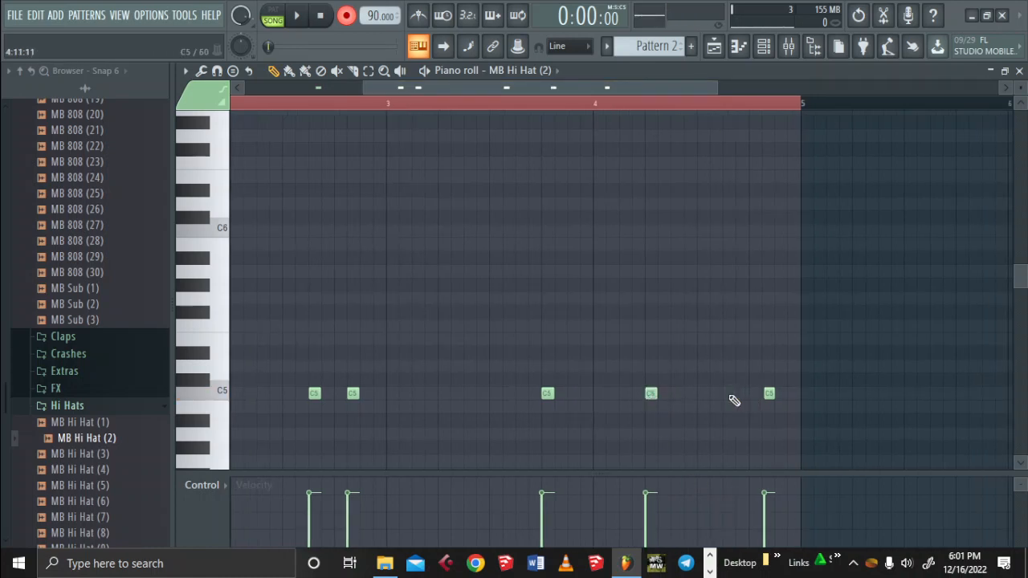
{"action": "left_click", "coordinate": [725, 394]}
{"action": "right_click", "coordinate": [769, 393]}
{"action": "left_click", "coordinate": [766, 394]}
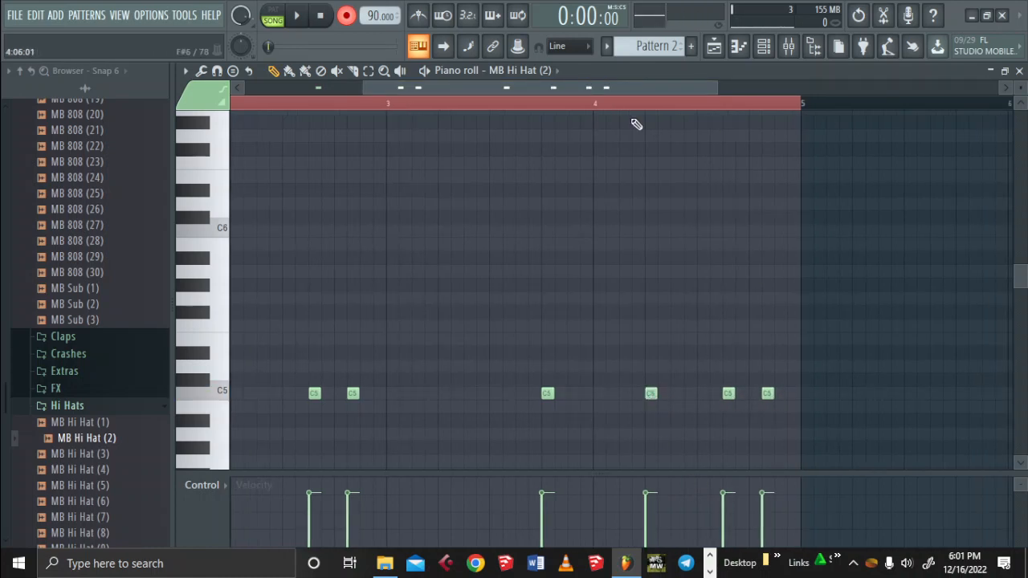
{"action": "left_click_drag", "start_coordinate": [608, 88], "coordinate": [365, 99]}
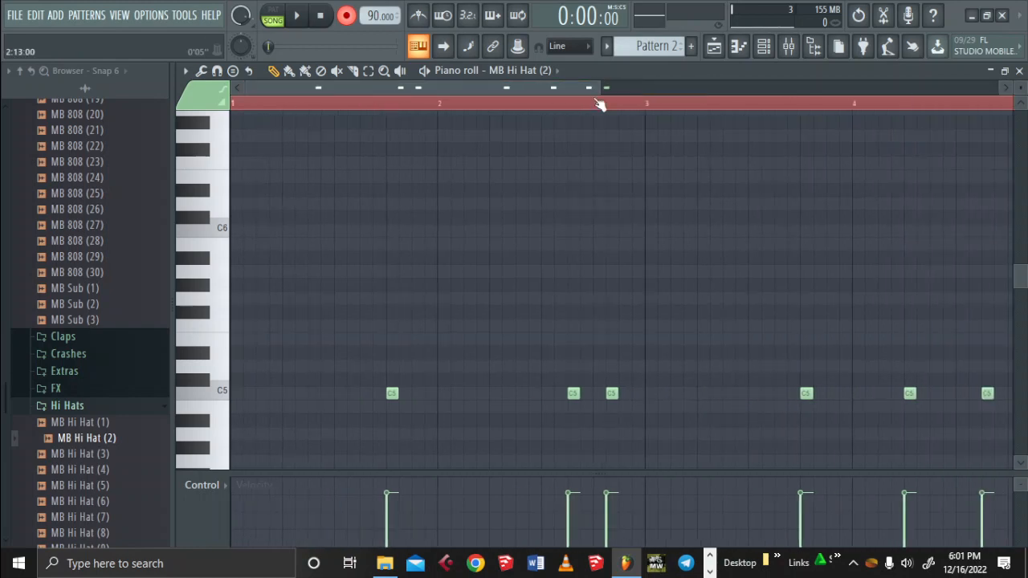
{"action": "left_click_drag", "start_coordinate": [601, 87], "coordinate": [764, 81]}
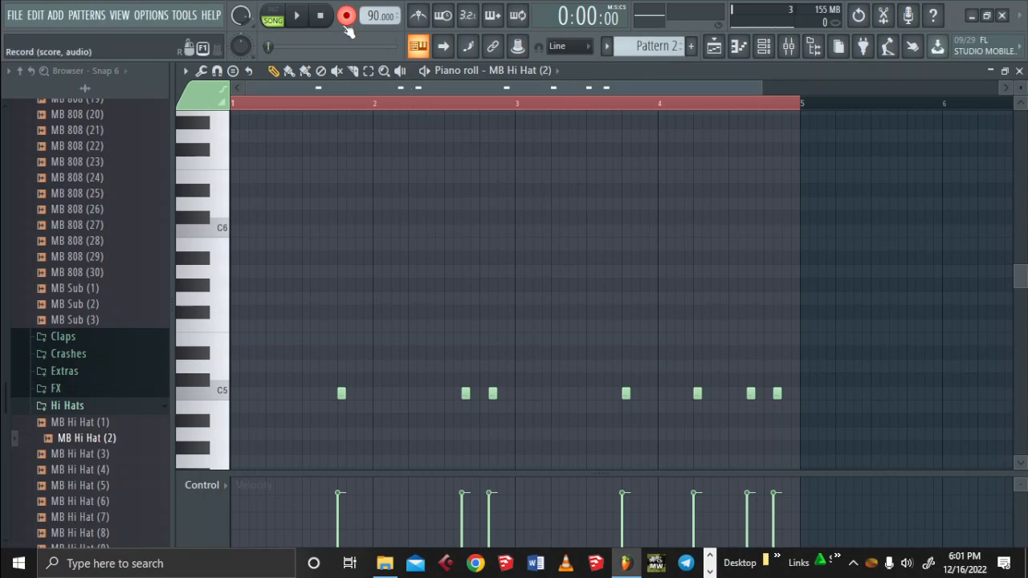
{"action": "left_click", "coordinate": [1019, 70]}
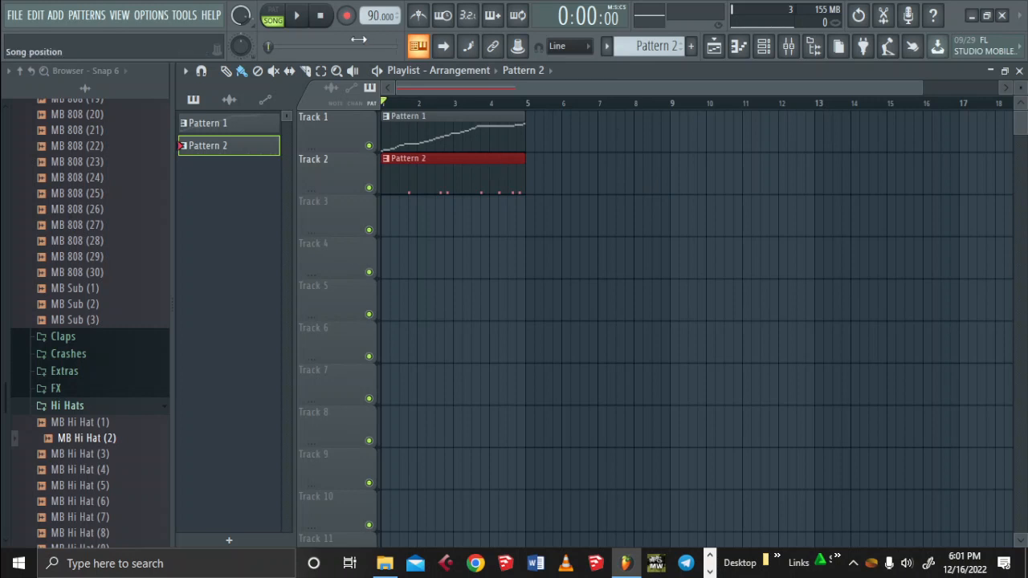
Play back the melody with the corrected hi-hat pattern, bring up the channel rack, and stop playback
{"action": "key", "text": "space"}
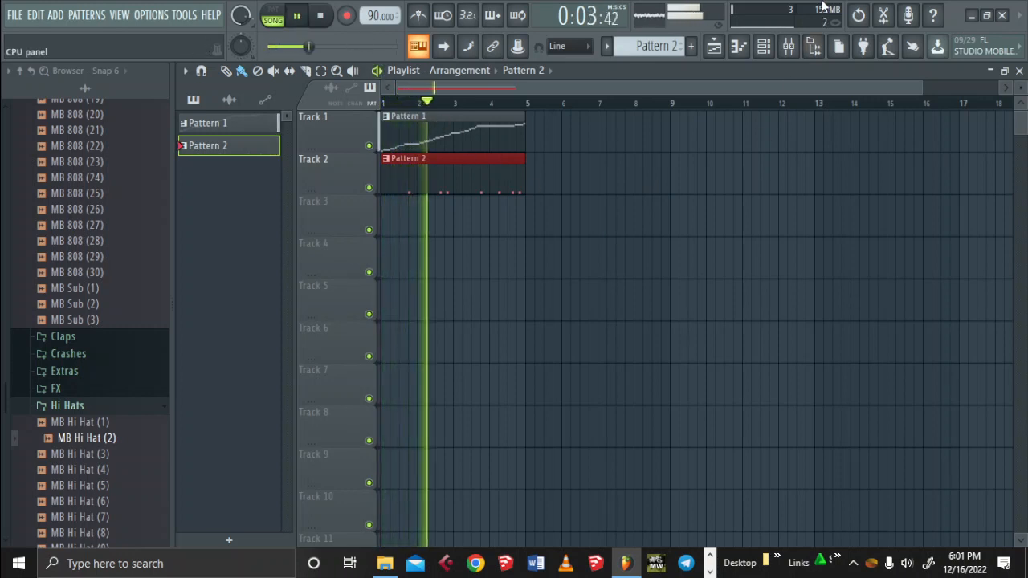
{"action": "left_click", "coordinate": [767, 50]}
{"action": "key", "text": "space"}
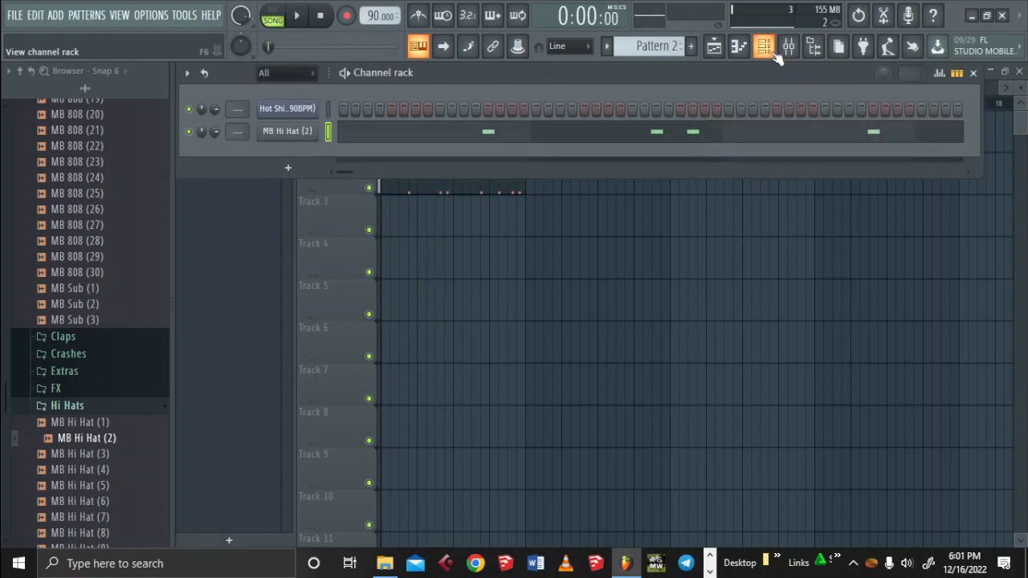
View the Fruity Slicer settings of the Hot Shit (90BPM) channel, including its tempo and beat length, and close them
{"action": "left_click", "coordinate": [297, 111]}
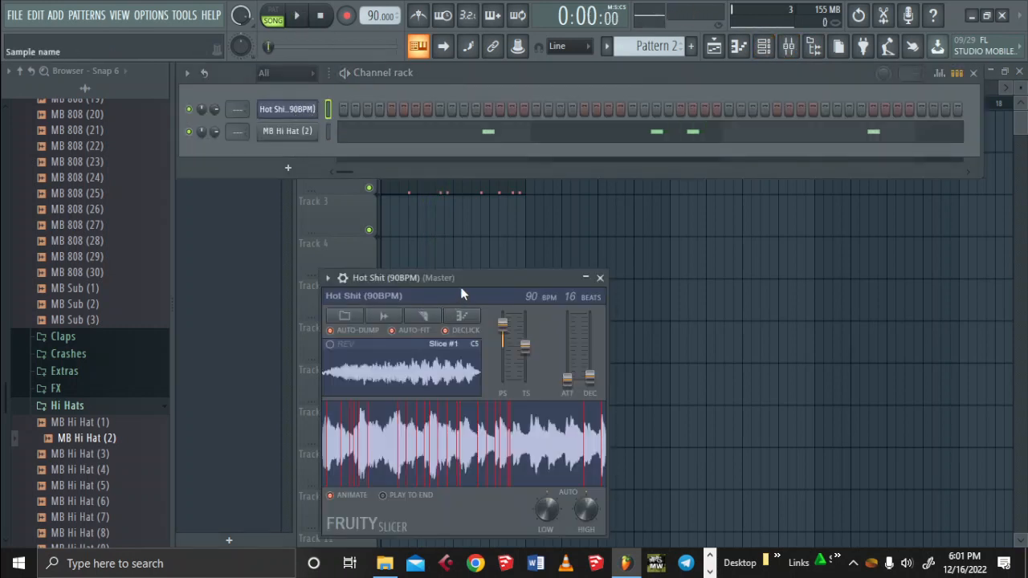
{"action": "left_click_drag", "start_coordinate": [462, 277], "coordinate": [465, 218]}
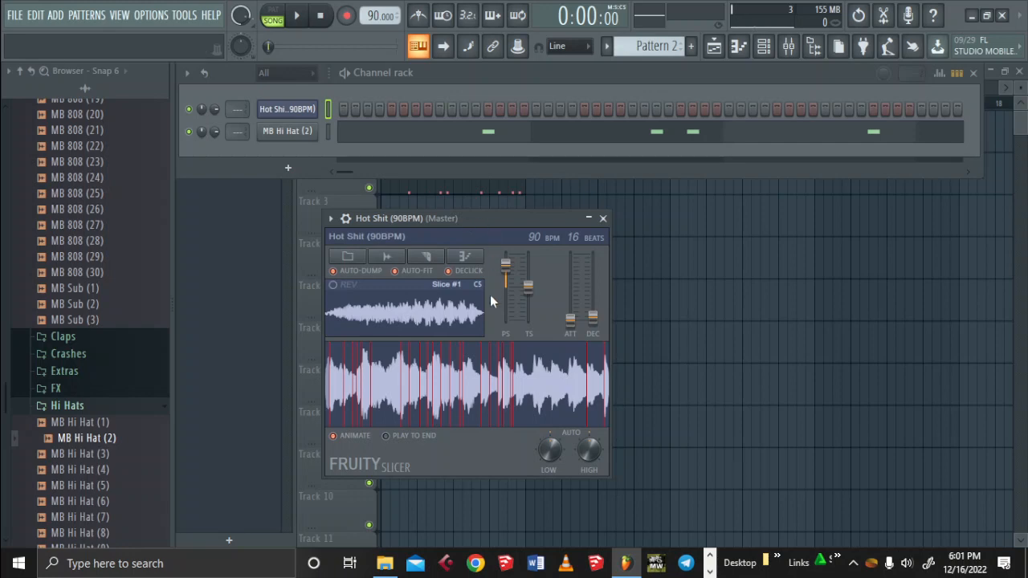
{"action": "left_click", "coordinate": [602, 219]}
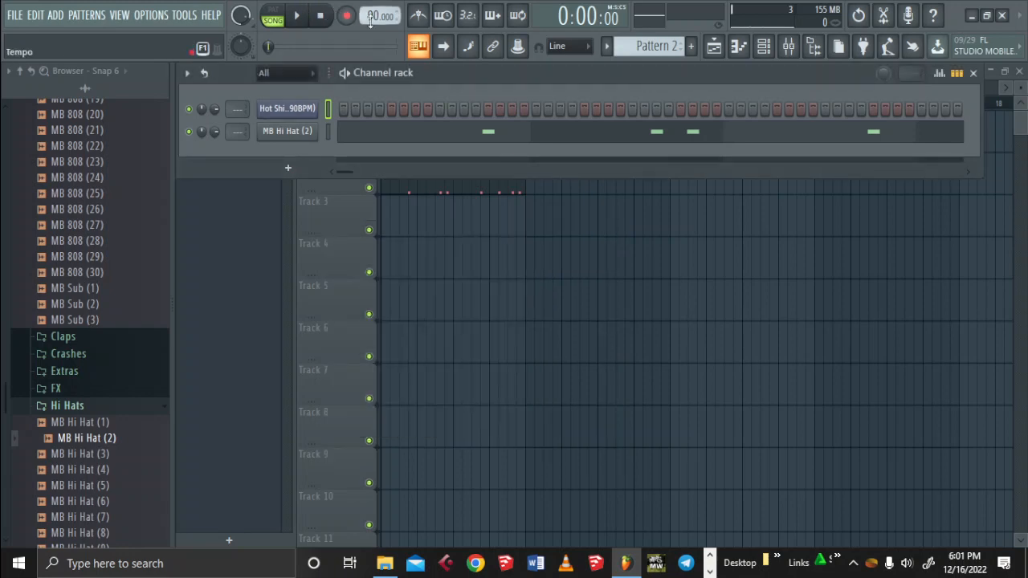
Try the song at a tempo of 130 BPM, restore it to 90 BPM, and close the channel rack
{"action": "left_click_drag", "start_coordinate": [381, 16], "coordinate": [380, 4]}
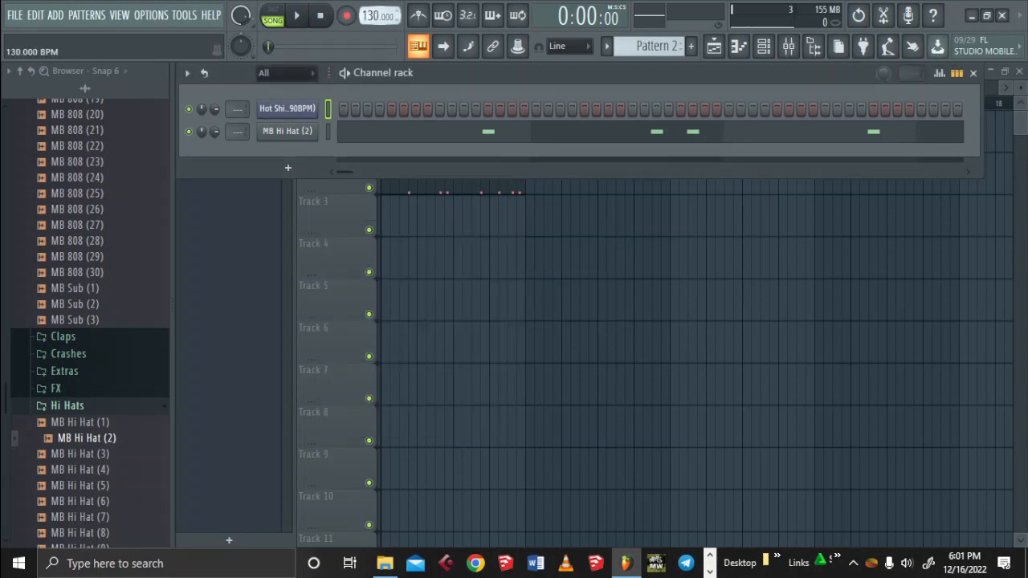
{"action": "key", "text": "space"}
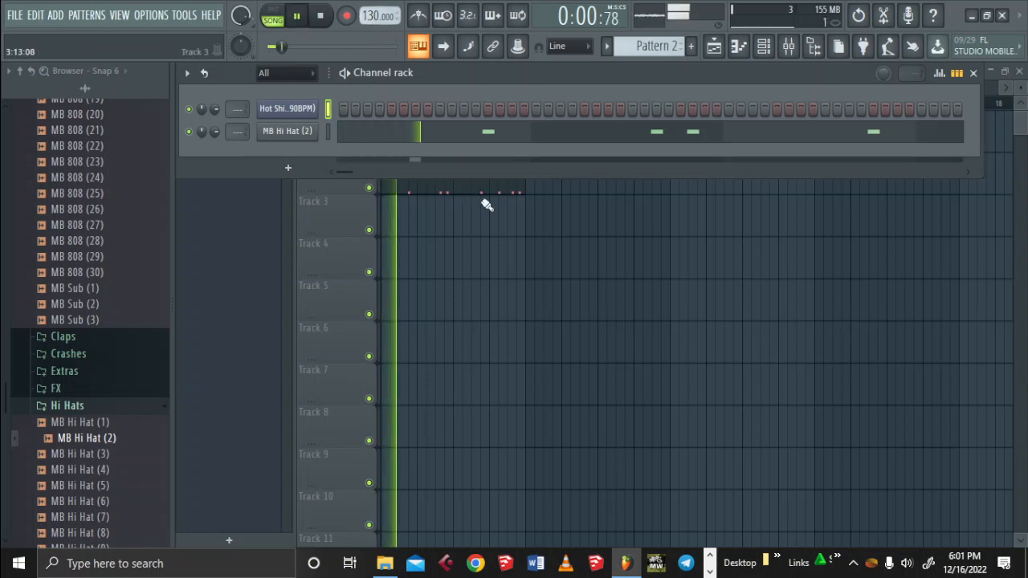
{"action": "key", "text": "space"}
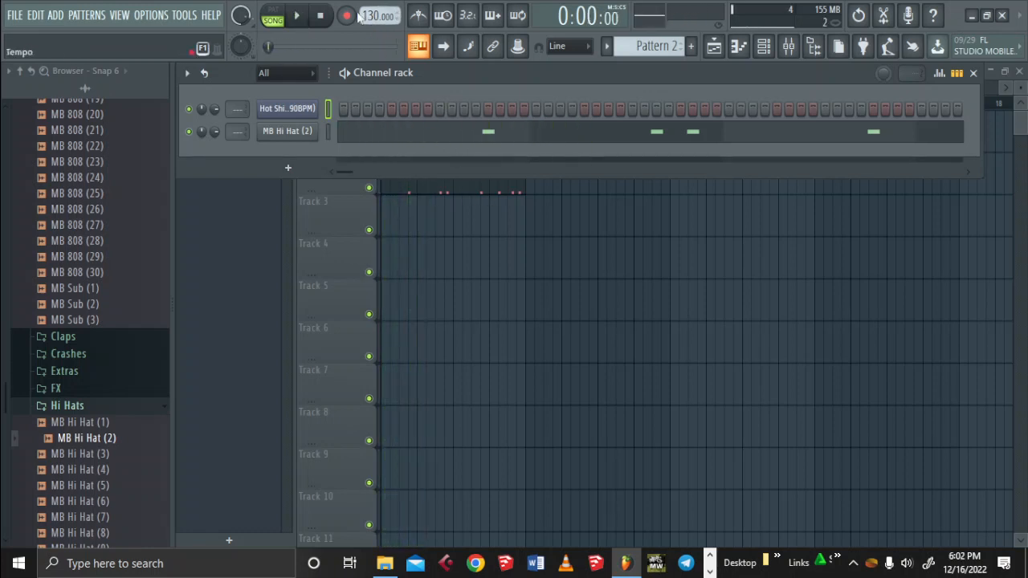
{"action": "left_click_drag", "start_coordinate": [381, 16], "coordinate": [380, 25]}
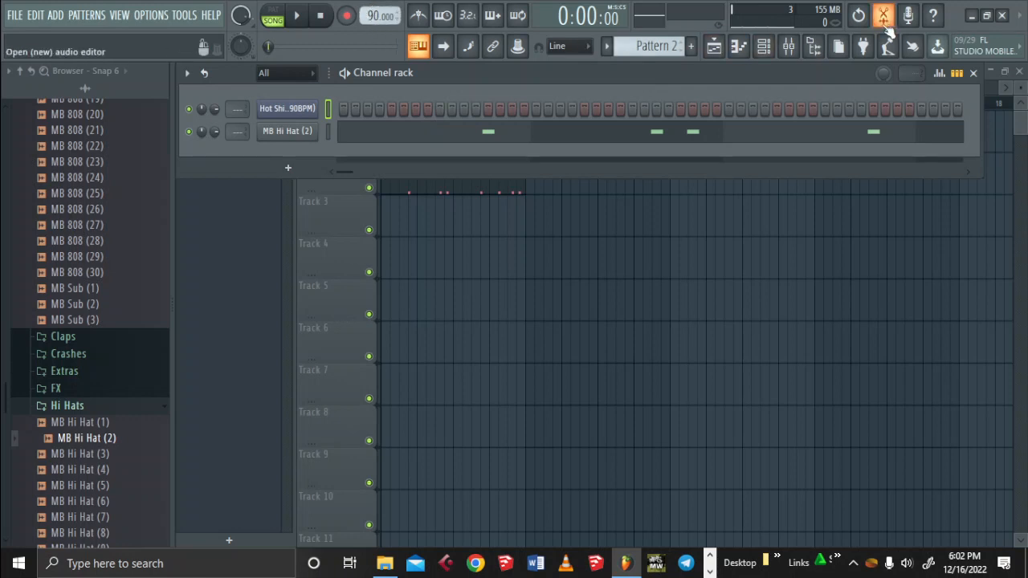
{"action": "left_click", "coordinate": [973, 72]}
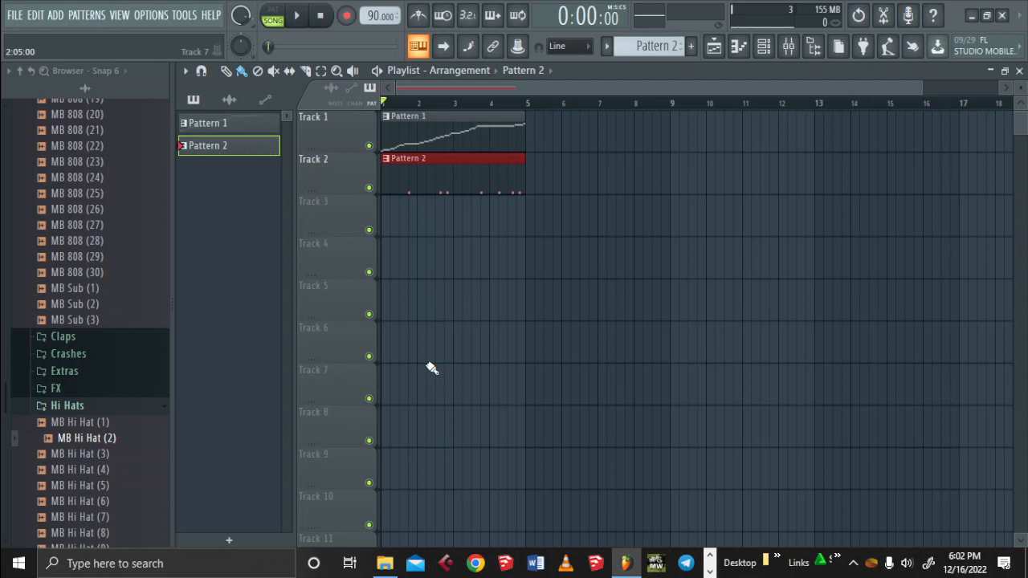
In the channel rack, route the Hot Shit (90BPM) channel to mixer track 1 and MB Hi Hat (2) to mixer track 2
{"action": "left_click_drag", "start_coordinate": [91, 413], "coordinate": [121, 320]}
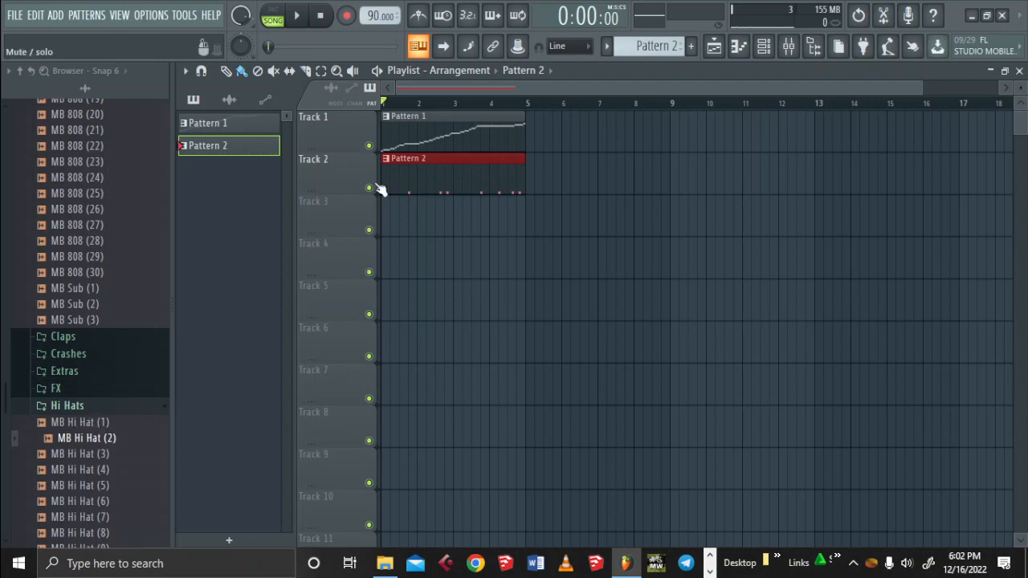
{"action": "left_click", "coordinate": [763, 46]}
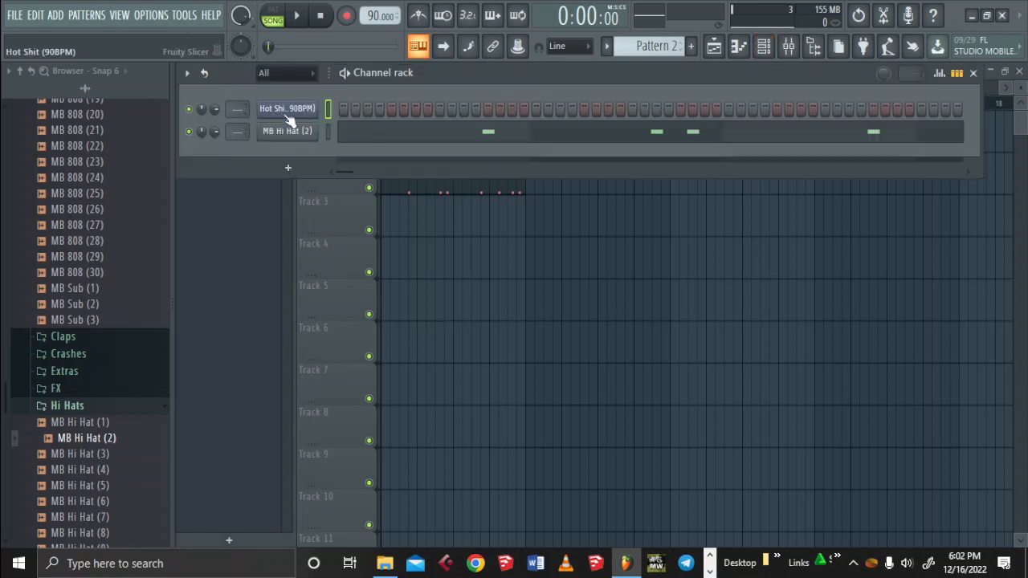
{"action": "scroll", "coordinate": [243, 111], "scroll_direction": "up", "scroll_amount": 2}
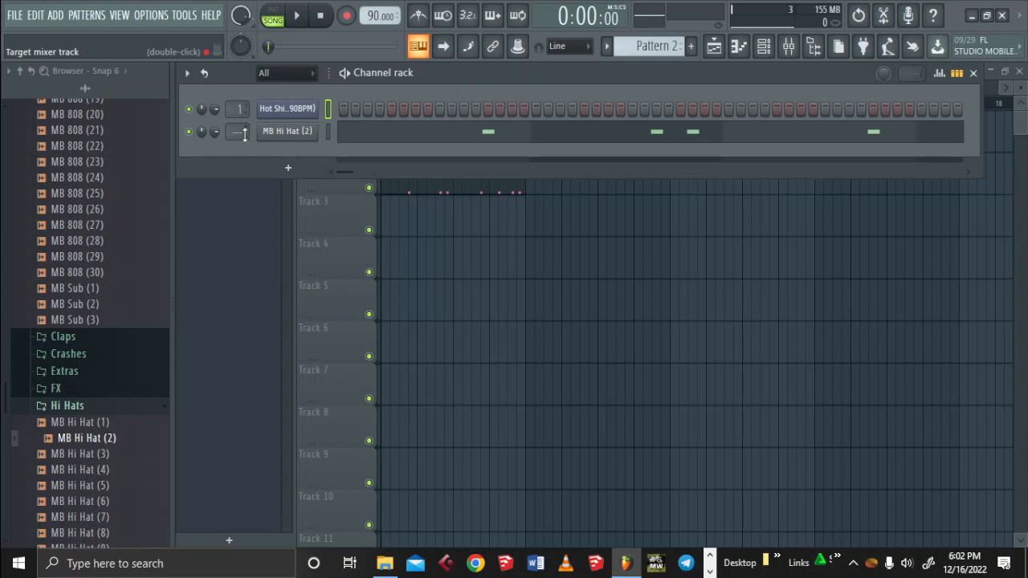
{"action": "scroll", "coordinate": [245, 134], "scroll_direction": "up", "scroll_amount": 1}
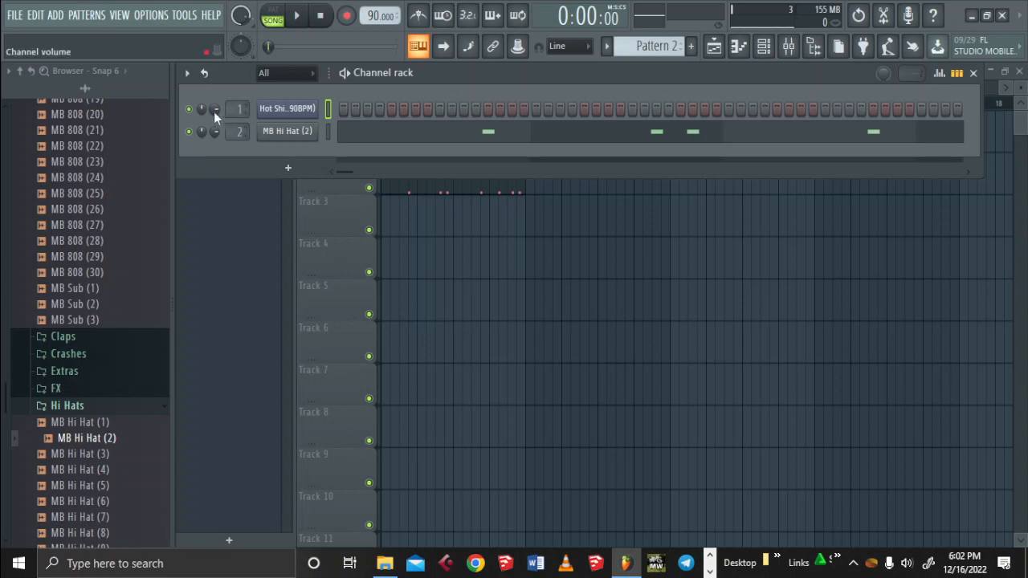
Lower the Hot Shit (90BPM) channel's volume, check the level with a short playback, and return to the playlist
{"action": "left_click_drag", "start_coordinate": [214, 110], "coordinate": [214, 114]}
{"action": "scroll", "coordinate": [214, 112], "scroll_direction": "down", "scroll_amount": 2}
{"action": "scroll", "coordinate": [214, 112], "scroll_direction": "up", "scroll_amount": 2}
{"action": "key", "text": "space"}
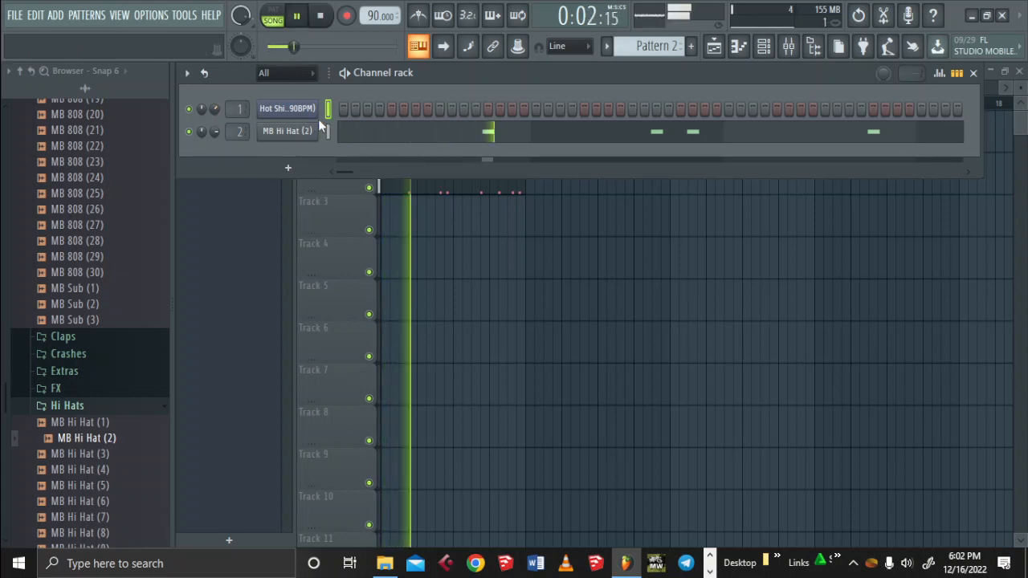
{"action": "key", "text": "space"}
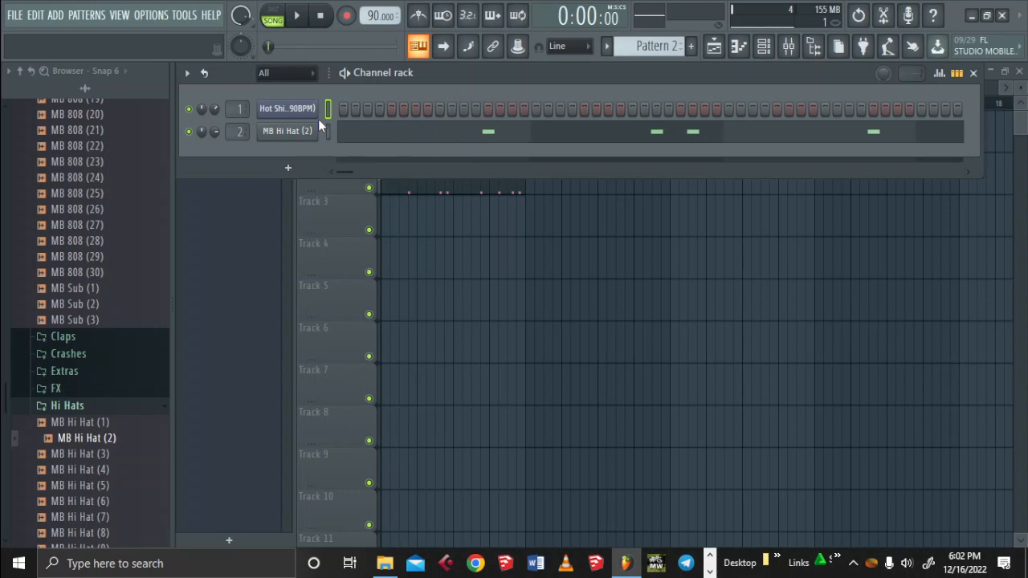
{"action": "left_click", "coordinate": [973, 73]}
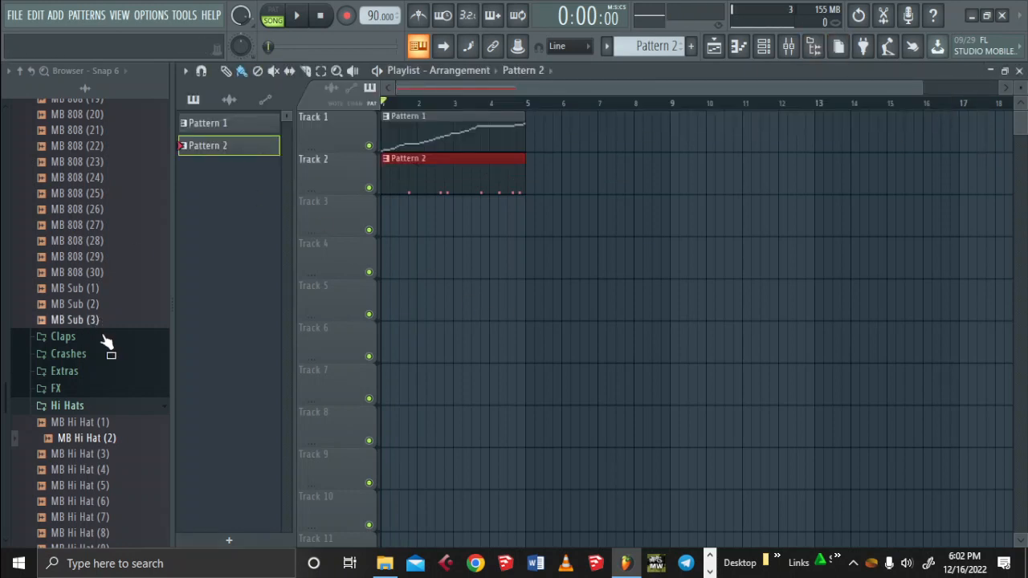
Audition MB Clap (8) and MB Clap (6) from the Claps folder against the song playback
{"action": "left_click", "coordinate": [63, 336]}
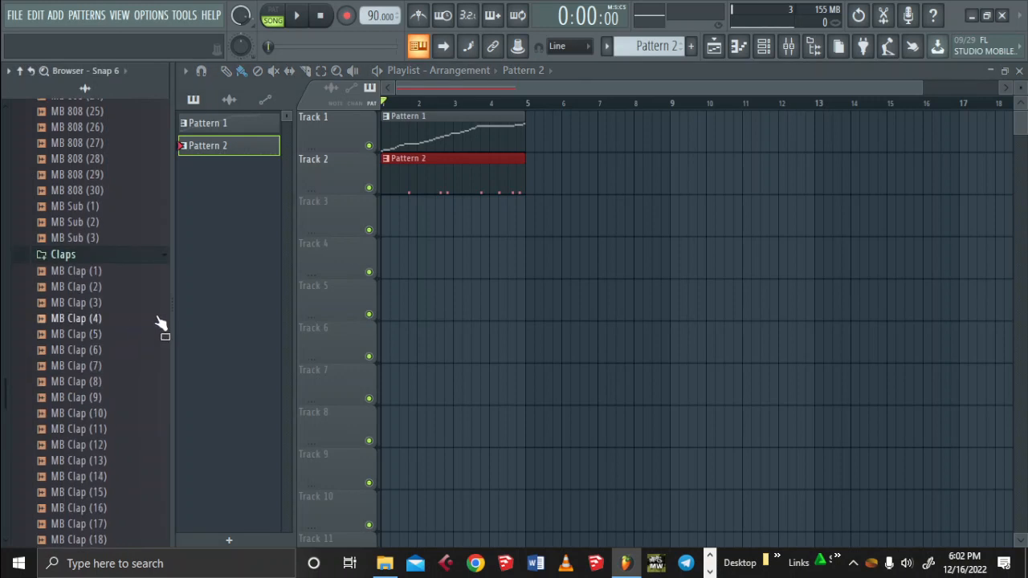
{"action": "left_click", "coordinate": [74, 384]}
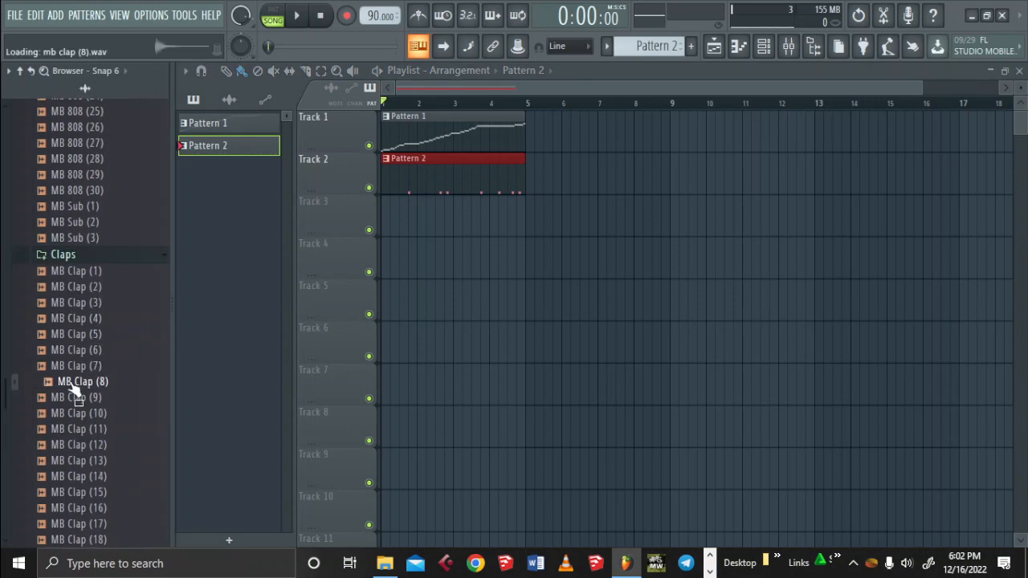
{"action": "key", "text": "space"}
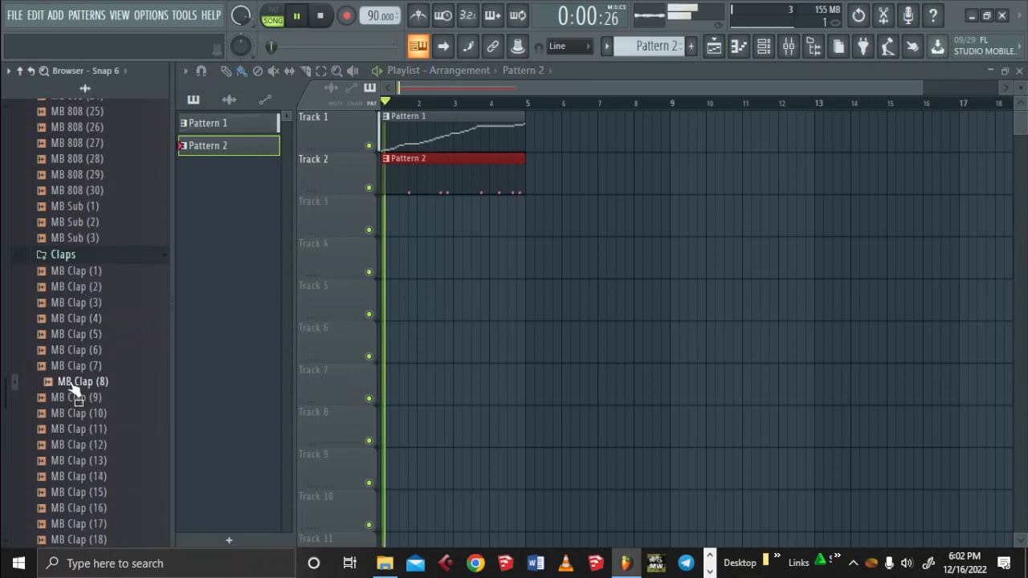
{"action": "left_click", "coordinate": [95, 354]}
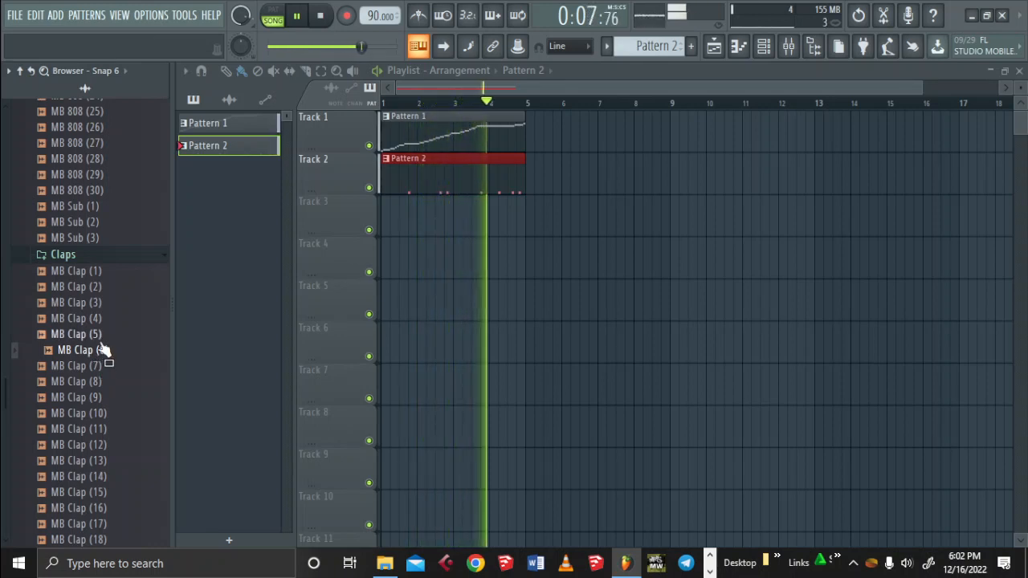
Stop playback and add MB Clap (6) as a new channel below MB Hi Hat (2) in the channel rack
{"action": "left_click", "coordinate": [764, 46]}
{"action": "key", "text": "space"}
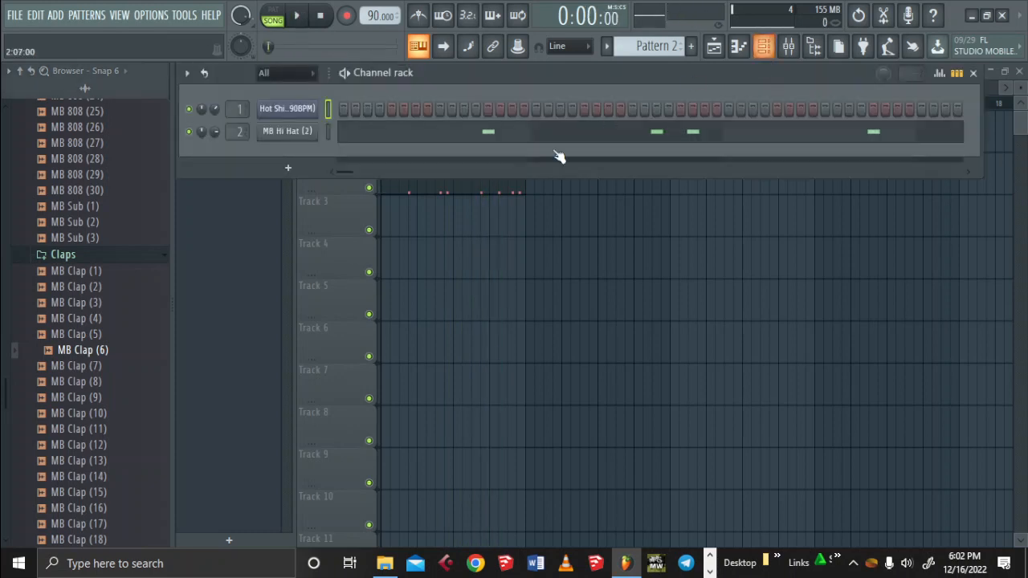
{"action": "left_click_drag", "start_coordinate": [110, 358], "coordinate": [314, 154]}
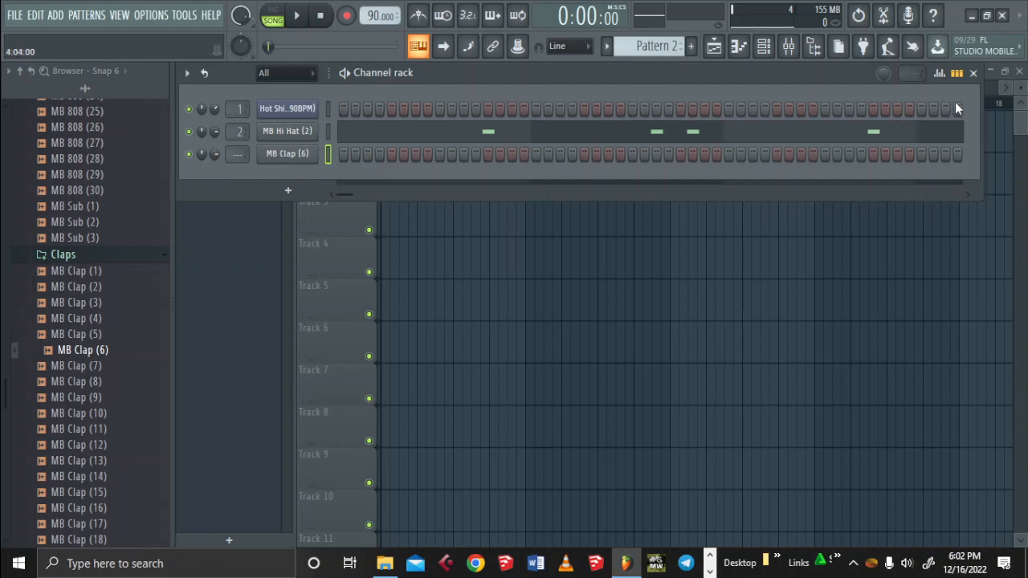
{"action": "left_click", "coordinate": [973, 72]}
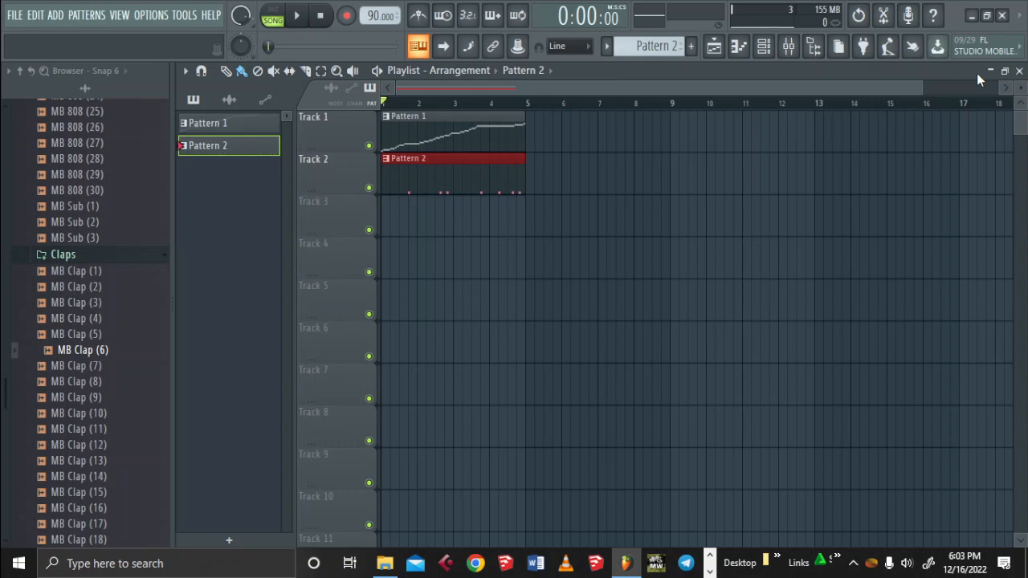
Test the clap channel by playing a C5 note, and check it in the channel rack
{"action": "key", "text": "XF86MonBrightnessDown"}
{"action": "key", "text": "z"}
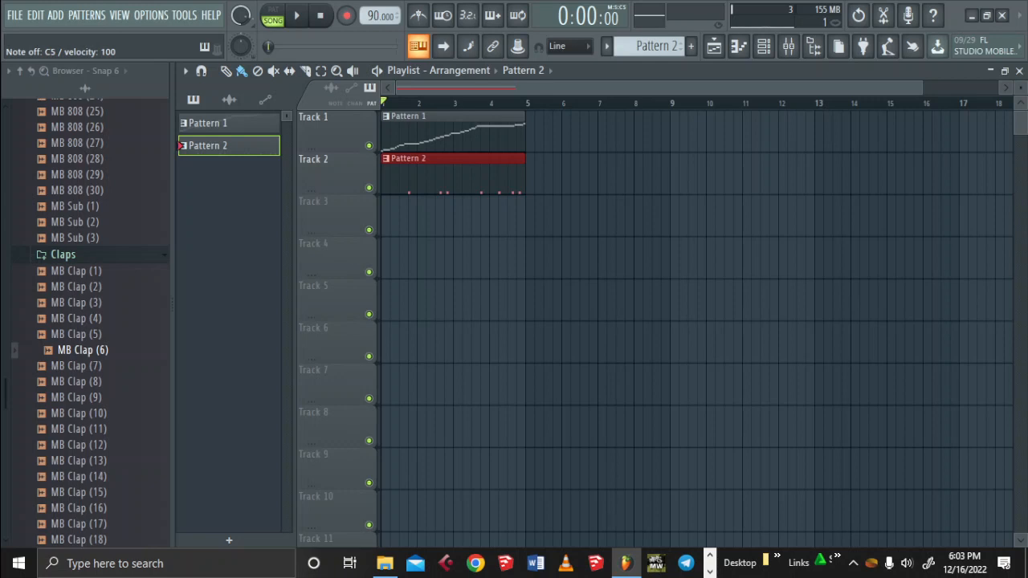
{"action": "left_click", "coordinate": [770, 51]}
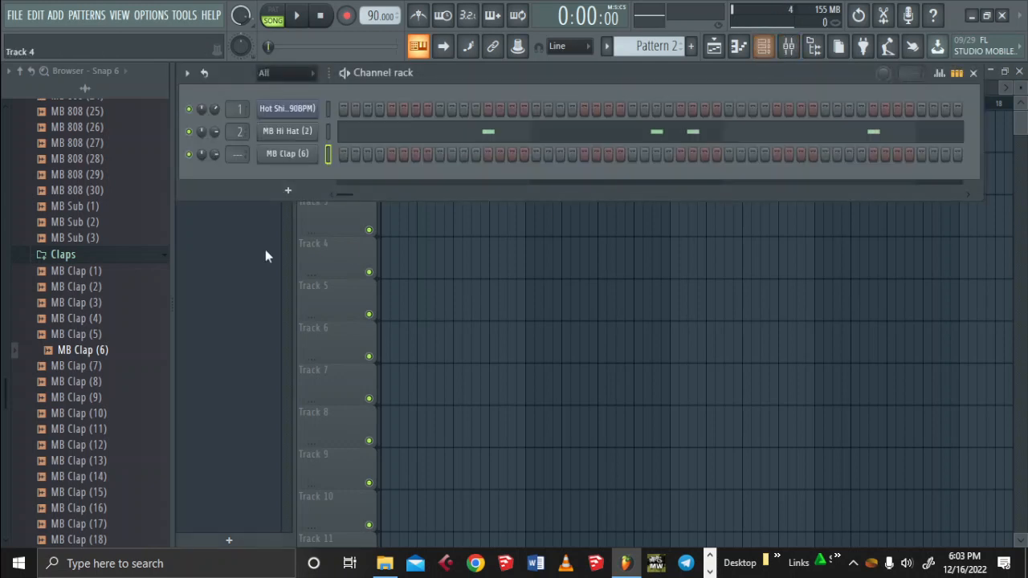
{"action": "left_click", "coordinate": [973, 73]}
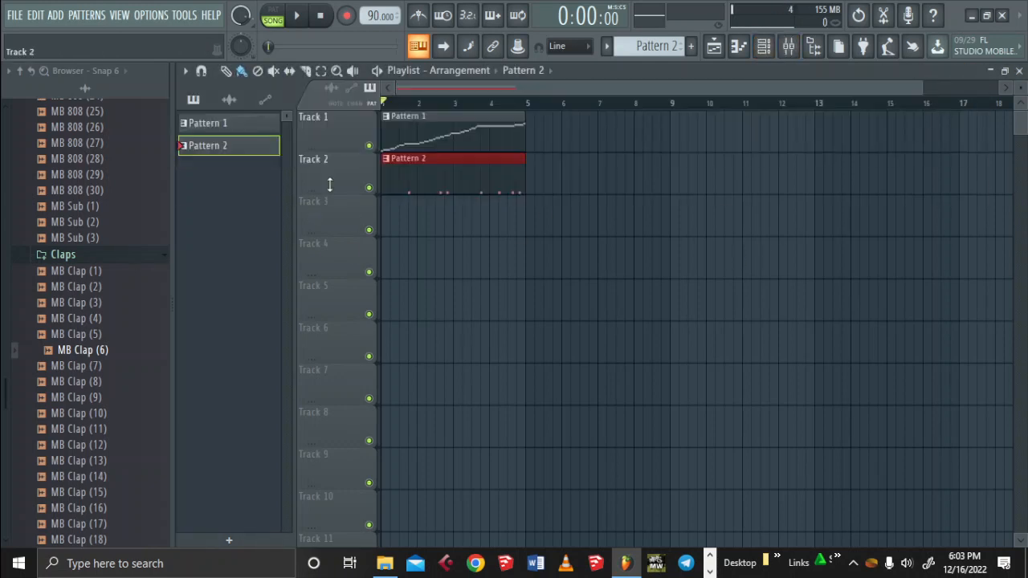
Create Pattern 3 and place its clip on Track 3 across bars 1 to 4
{"action": "key", "text": "F4"}
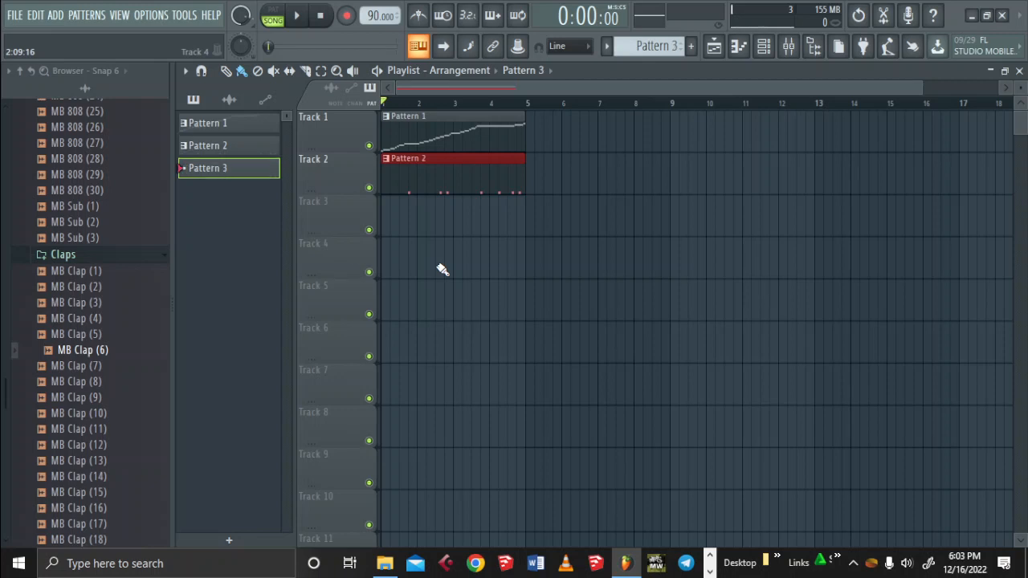
{"action": "left_click", "coordinate": [424, 214]}
{"action": "left_click_drag", "start_coordinate": [447, 217], "coordinate": [526, 209]}
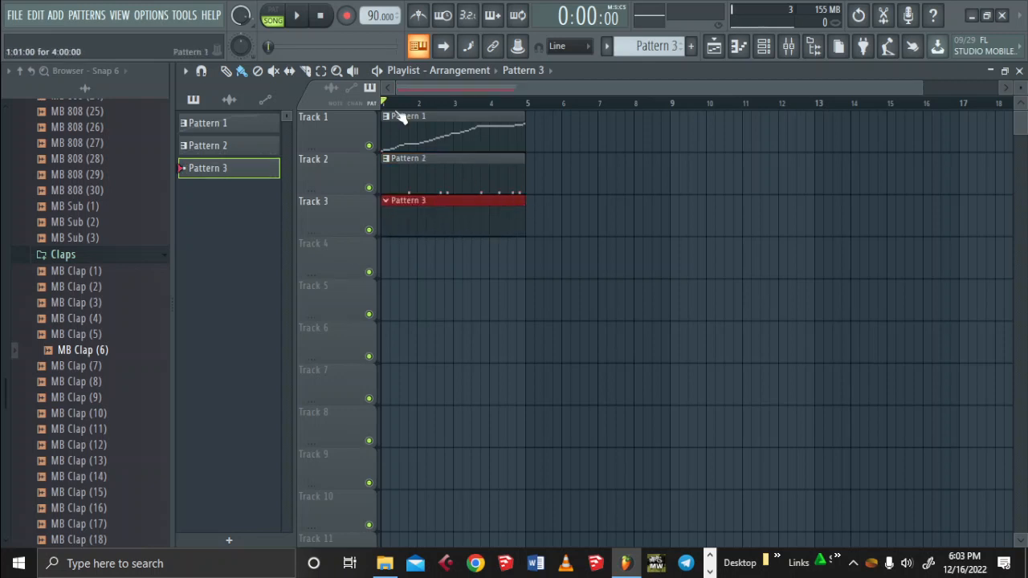
Record four claps into Pattern 3, one near beat 2 of each bar, and open them in the piano roll
{"action": "key", "text": "space"}
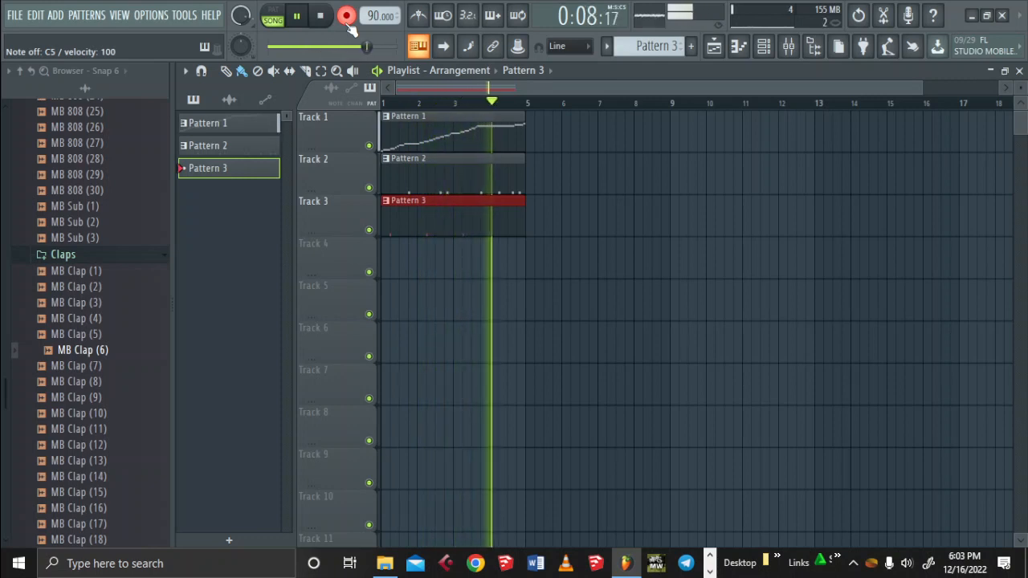
{"action": "double_click", "coordinate": [430, 225]}
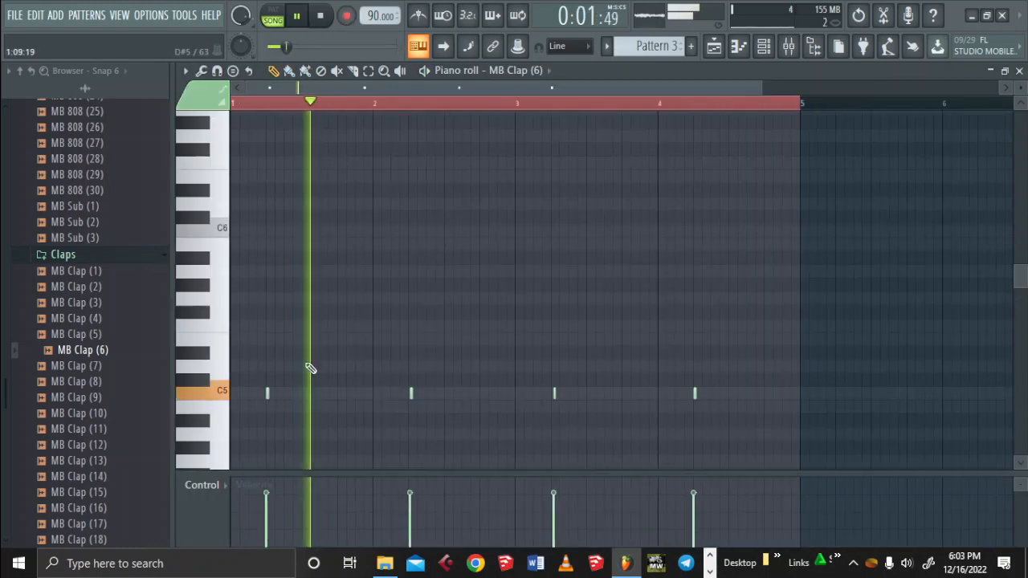
Redraw the bar 1 clap on the grid at step 5, restart playback, and add another C5 clap at step 13
{"action": "right_click", "coordinate": [267, 395]}
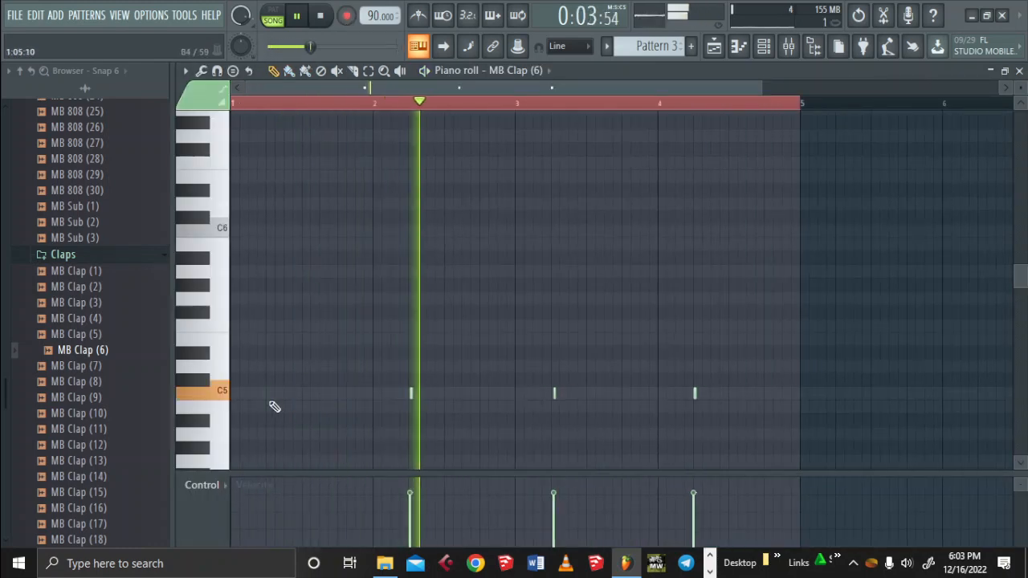
{"action": "left_click", "coordinate": [269, 396]}
{"action": "key", "text": "space"}
{"action": "key", "text": "space"}
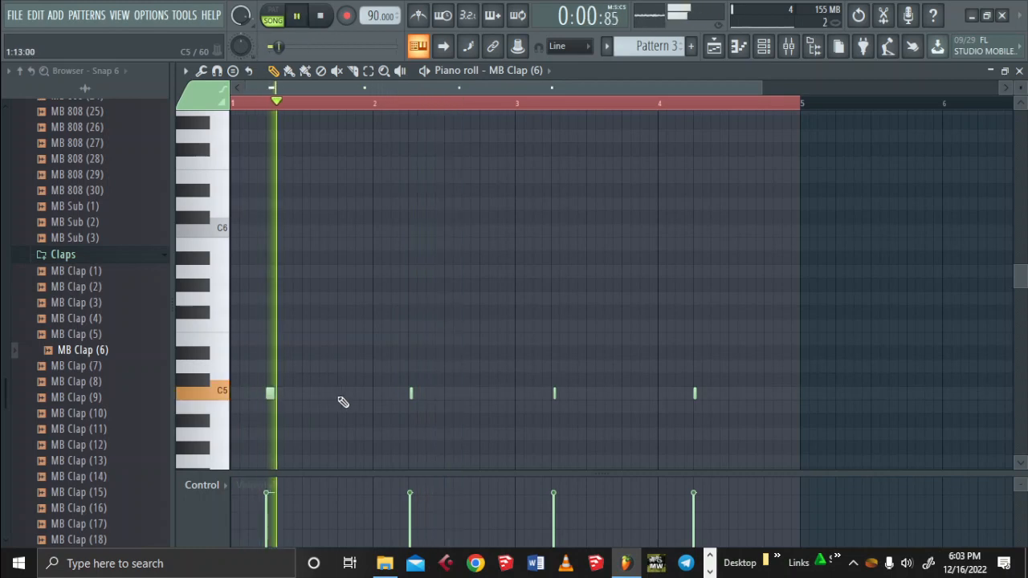
{"action": "left_click", "coordinate": [341, 393]}
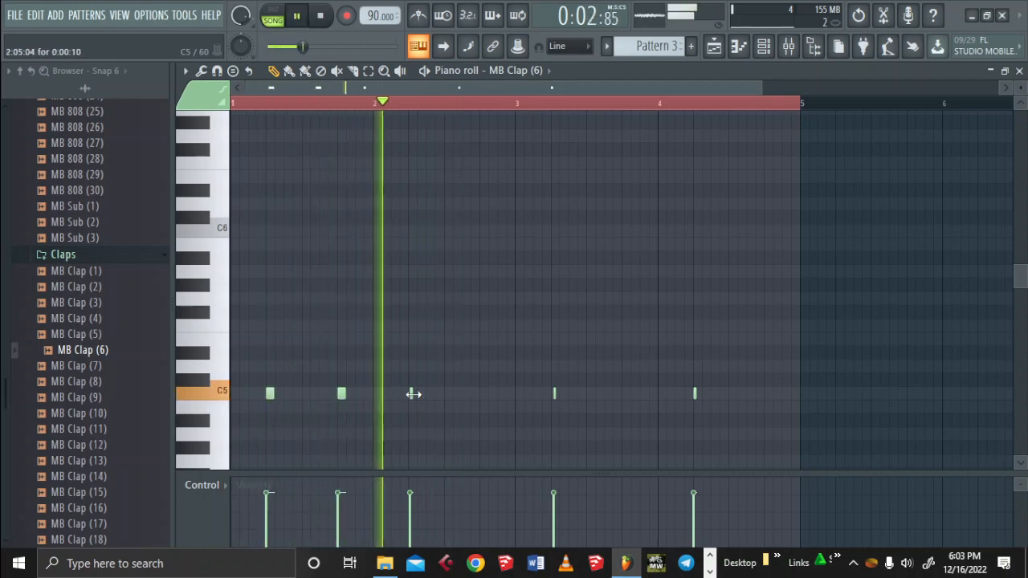
Redraw the bar 2 clap on the grid at step 5 and restart playback from the beginning
{"action": "right_click", "coordinate": [411, 393]}
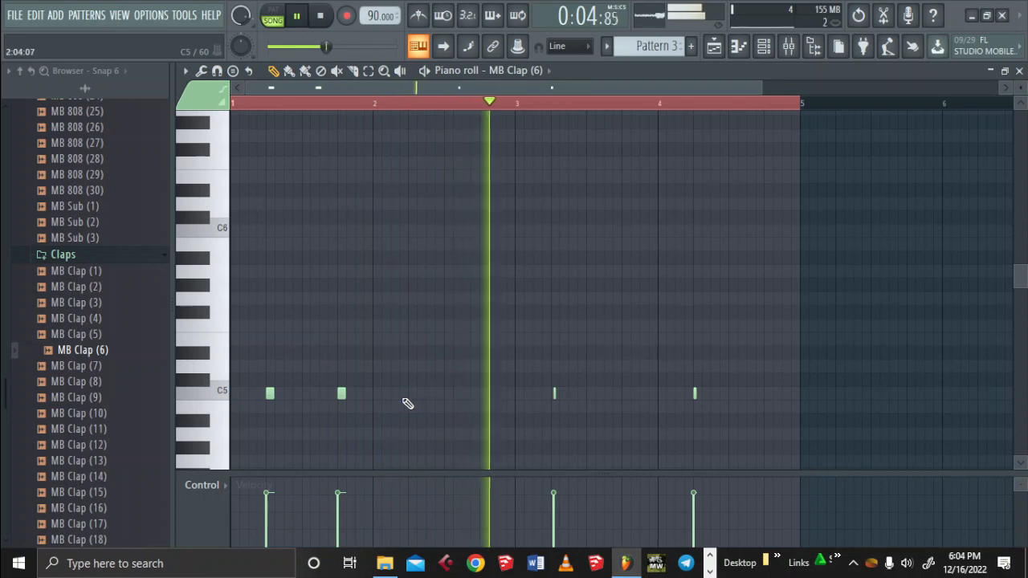
{"action": "left_click", "coordinate": [412, 393]}
{"action": "key", "text": "space"}
{"action": "key", "text": "space"}
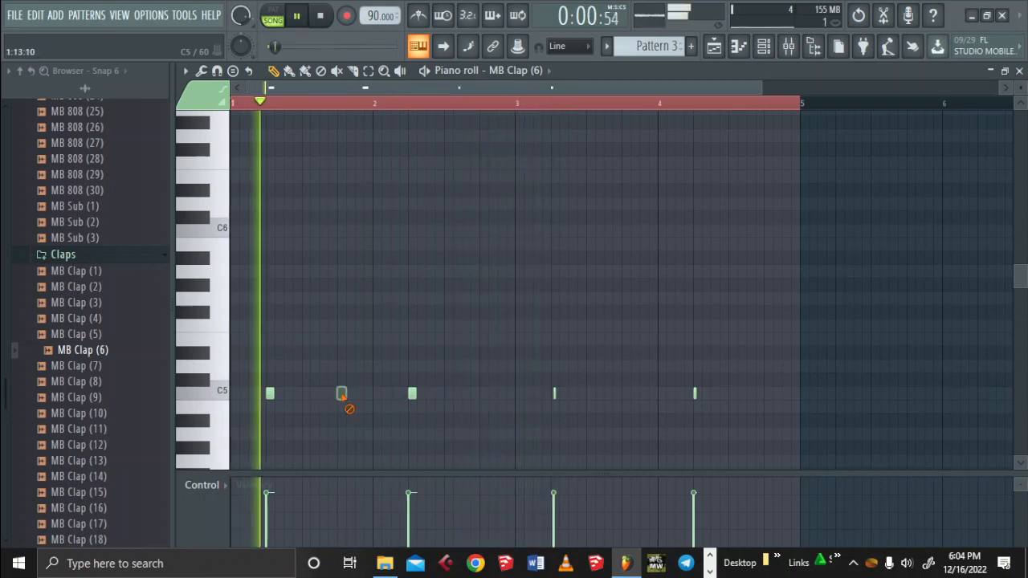
Delete the extra clap at bar 1 step 13 and redraw the bar 3 clap on the grid at step 5
{"action": "right_click", "coordinate": [341, 393]}
{"action": "right_click", "coordinate": [554, 395]}
{"action": "left_click", "coordinate": [554, 394]}
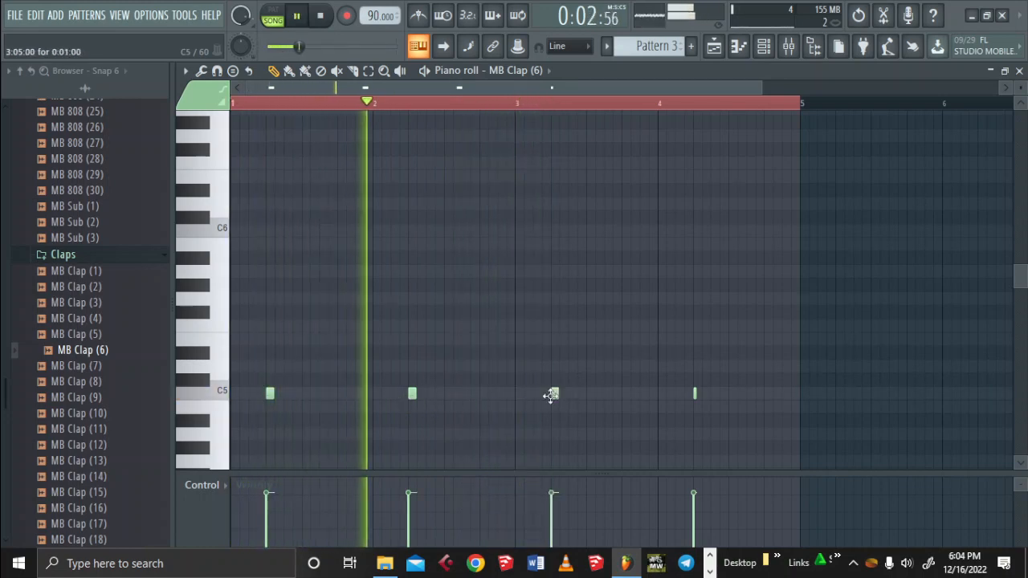
Redraw the bar 4 clap on the grid at step 5 and close the piano roll
{"action": "right_click", "coordinate": [694, 393]}
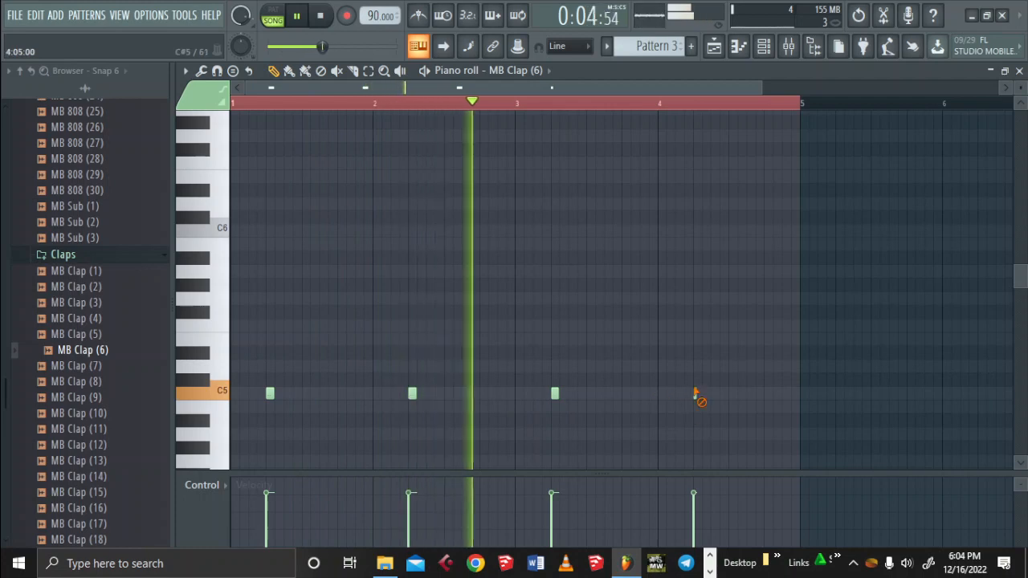
{"action": "left_click", "coordinate": [696, 394]}
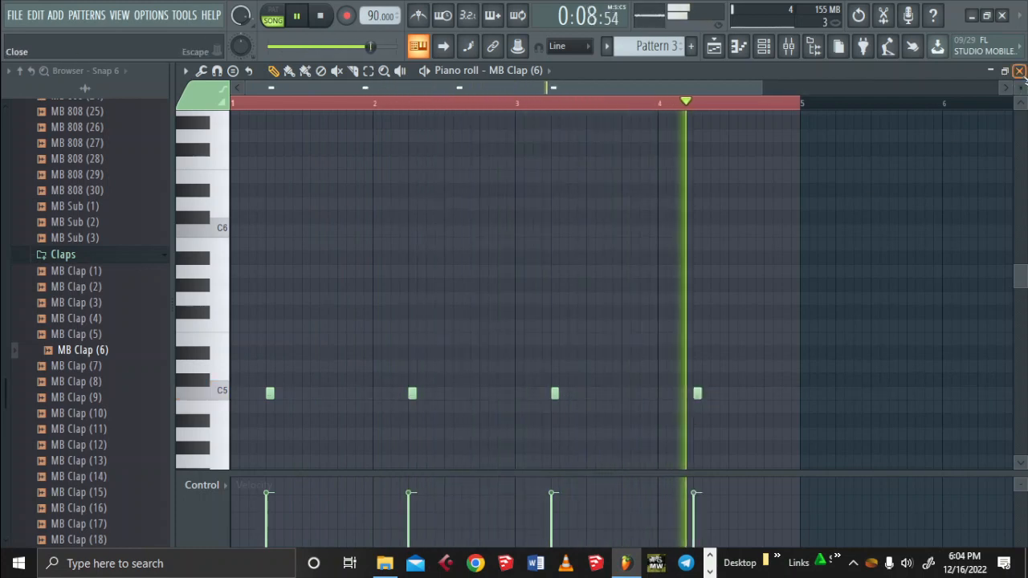
{"action": "left_click", "coordinate": [1019, 71]}
Open the Kicks sample folder in the browser and preview MB Kick (4) and MB Kick (3)
{"action": "left_click", "coordinate": [66, 255]}
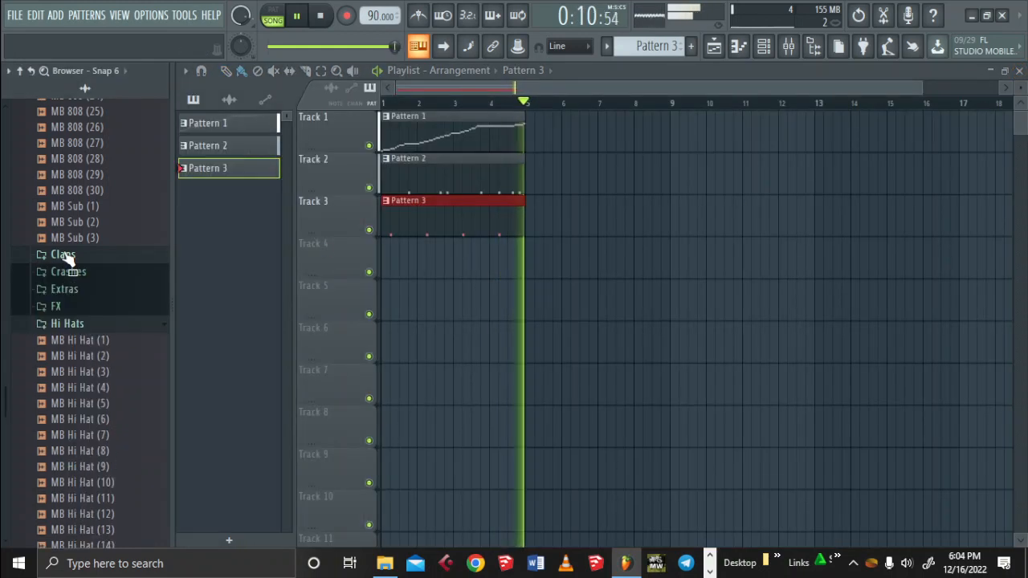
{"action": "left_click", "coordinate": [71, 326]}
{"action": "left_click", "coordinate": [76, 326]}
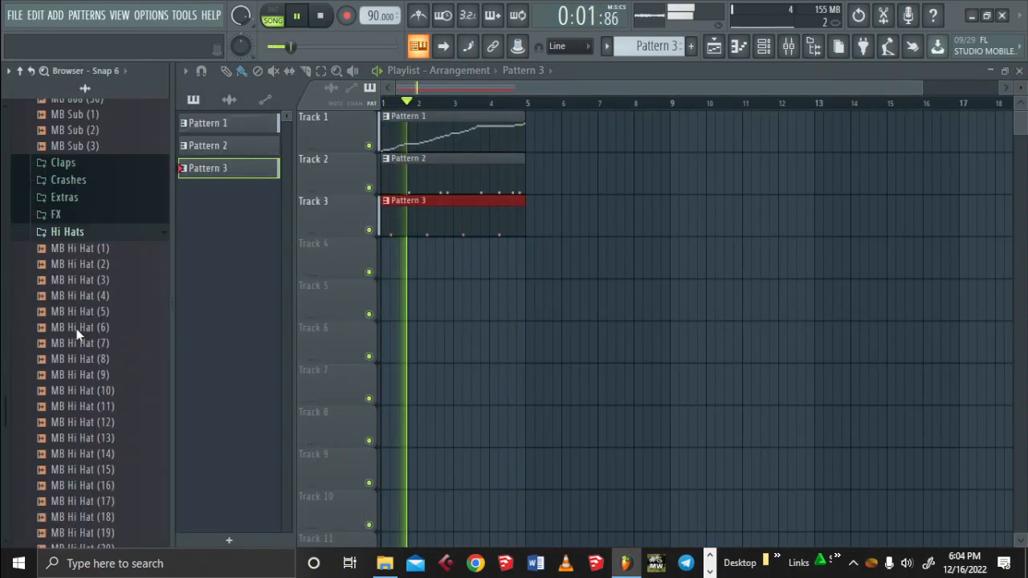
{"action": "left_click", "coordinate": [132, 112]}
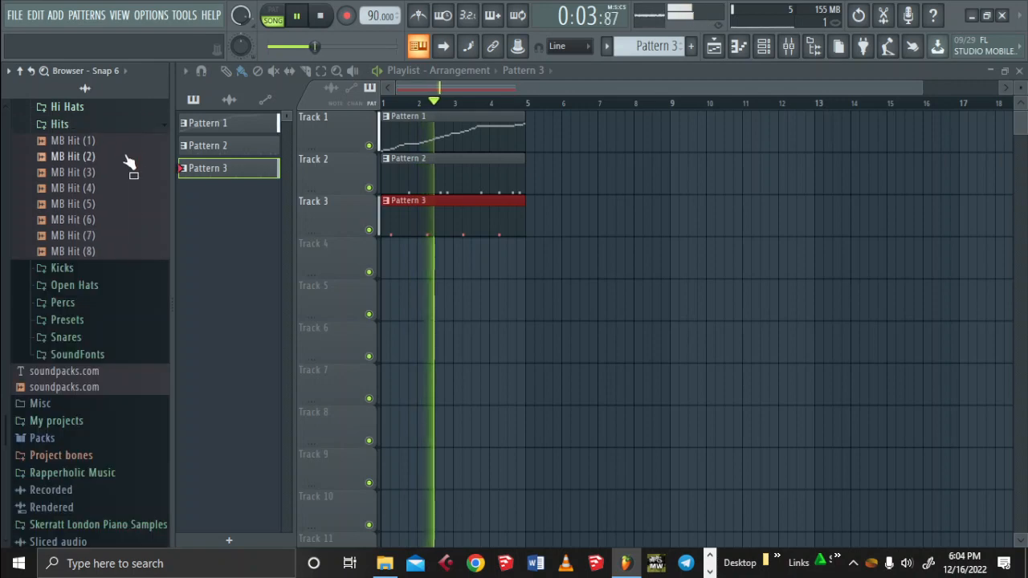
{"action": "left_click", "coordinate": [146, 125]}
{"action": "left_click", "coordinate": [128, 143]}
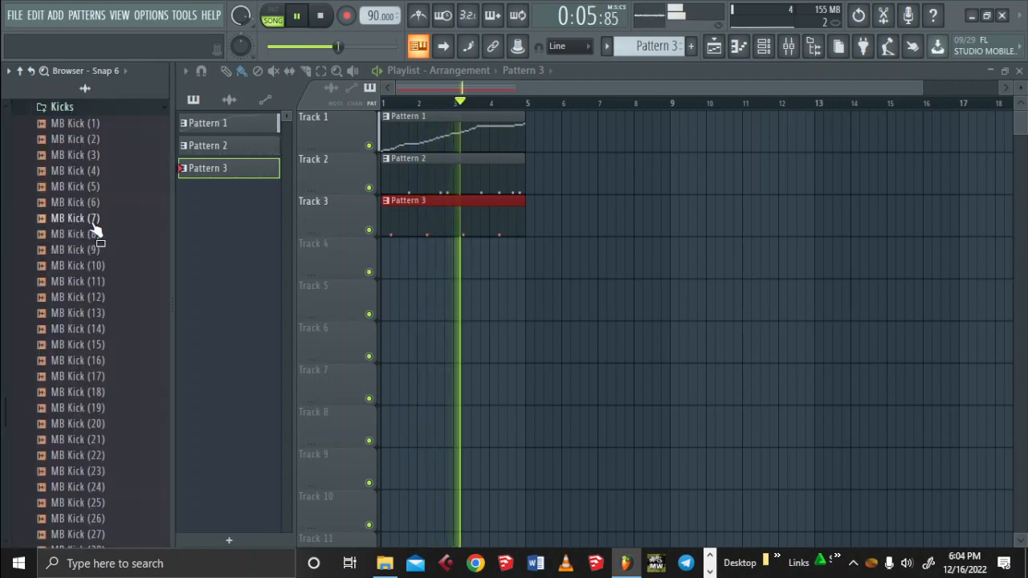
{"action": "left_click", "coordinate": [112, 173]}
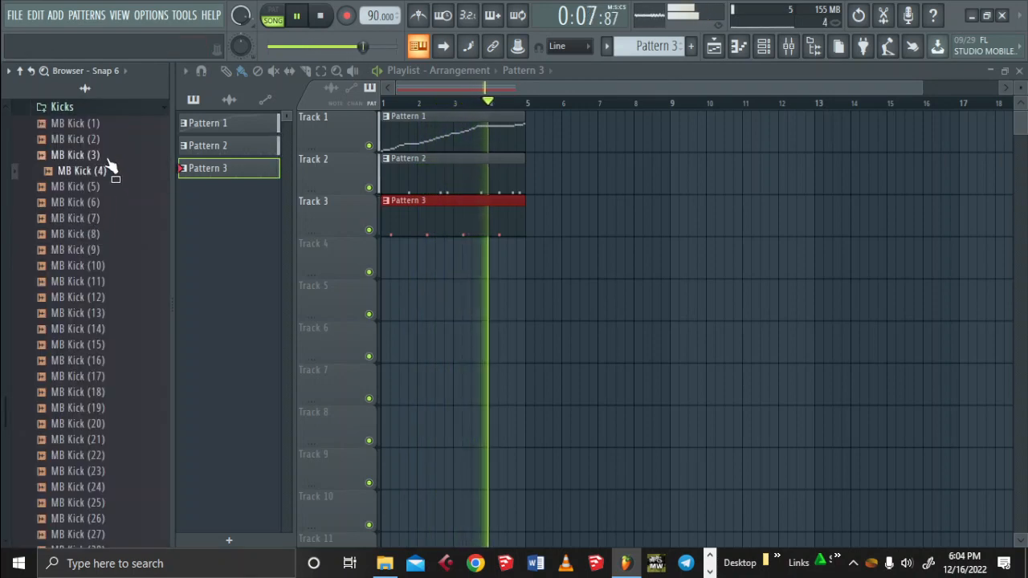
{"action": "left_click", "coordinate": [109, 158]}
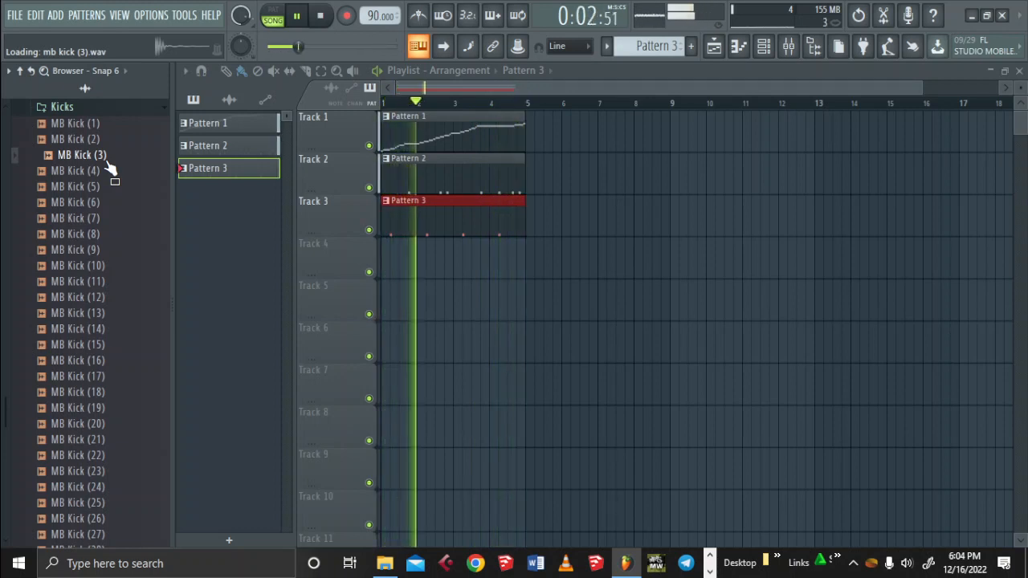
Stop playback, add MB Kick (3) as a new channel below the clap, and close the channel rack
{"action": "key", "text": "space"}
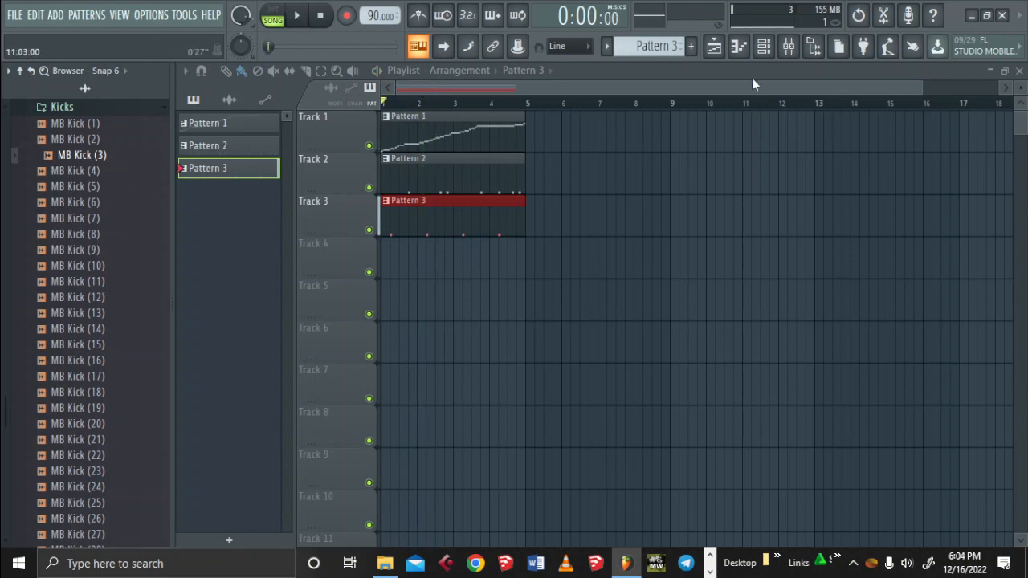
{"action": "left_click", "coordinate": [762, 46]}
{"action": "left_click_drag", "start_coordinate": [82, 157], "coordinate": [287, 169]}
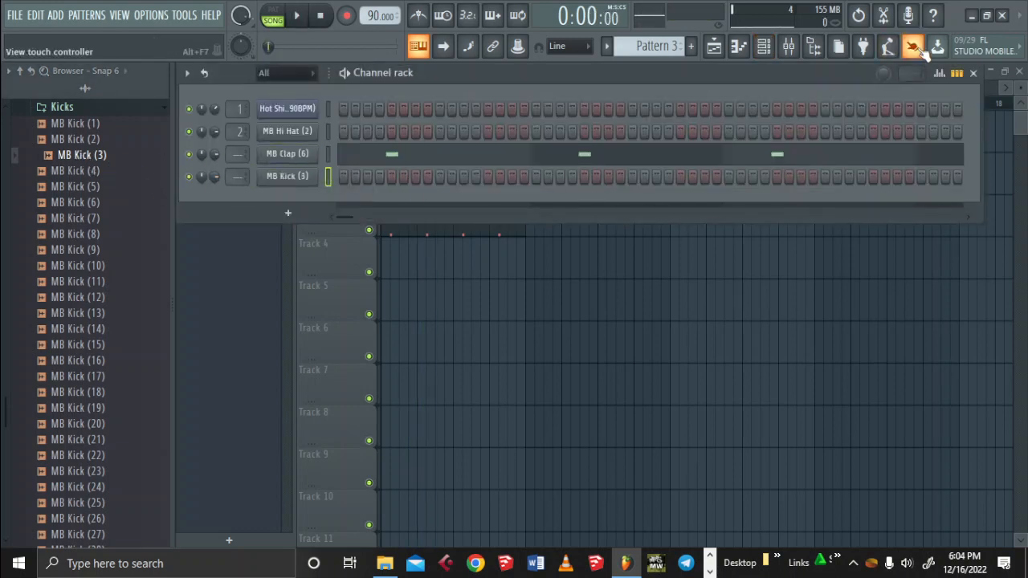
{"action": "left_click", "coordinate": [972, 73]}
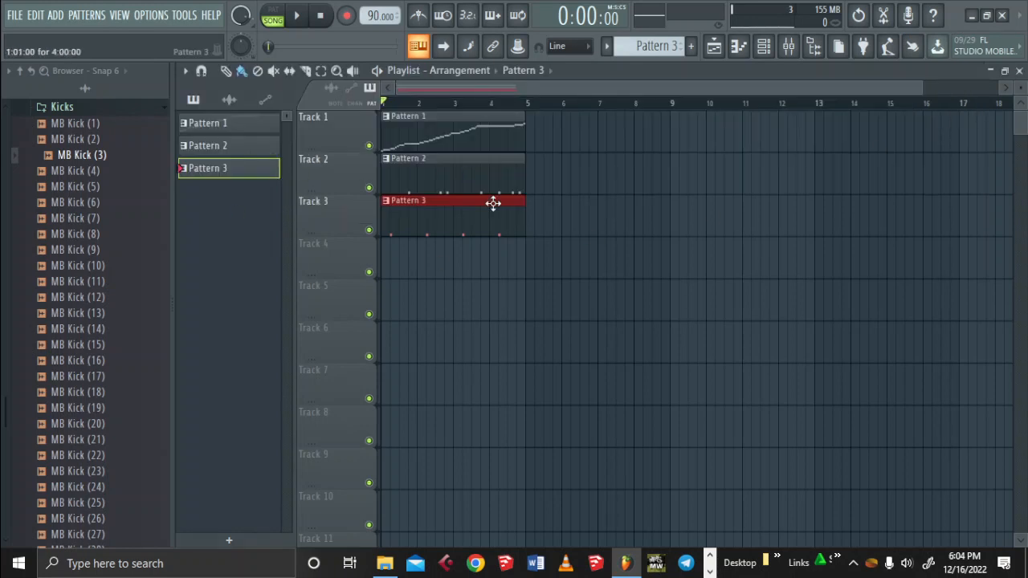
Create Pattern 4, place it at the start of Track 4, and extend the clip to four bars
{"action": "key", "text": "F4"}
{"action": "left_click_drag", "start_coordinate": [485, 271], "coordinate": [398, 262]}
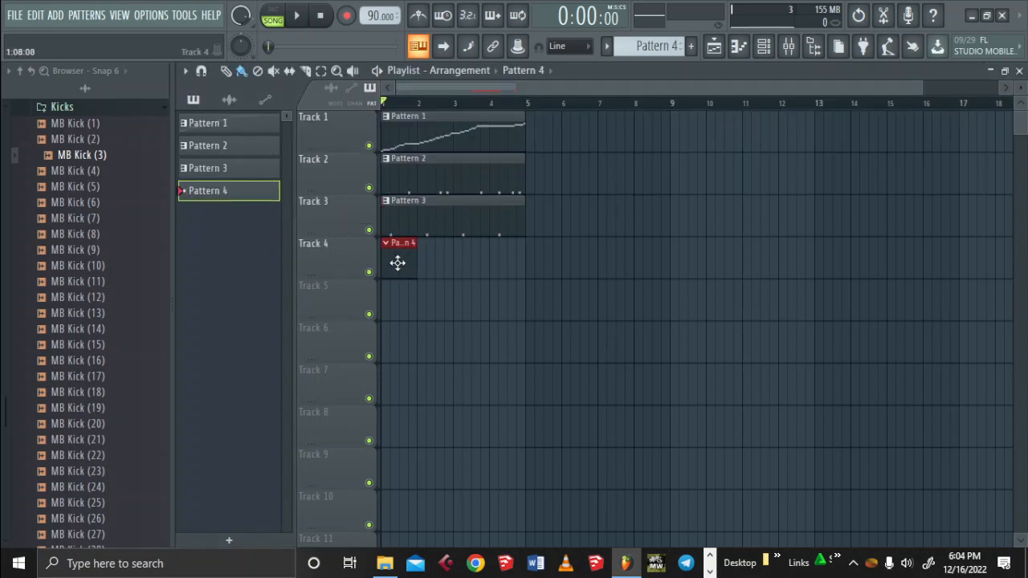
{"action": "left_click_drag", "start_coordinate": [522, 251], "coordinate": [530, 257]}
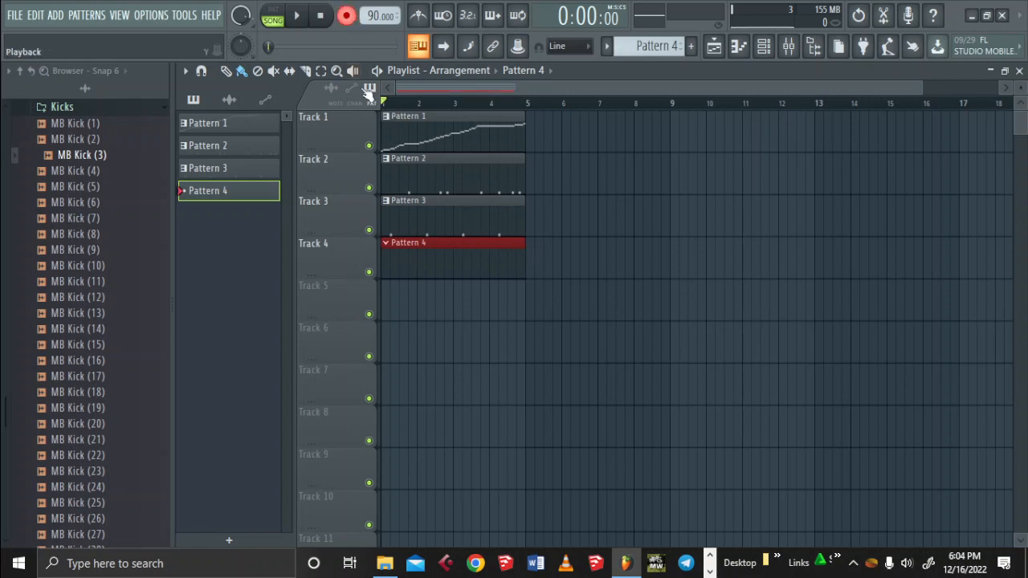
Record a four-bar kick rhythm on C5 into Pattern 4 and open it in the piano roll
{"action": "key", "text": "space"}
{"action": "key", "text": "space"}
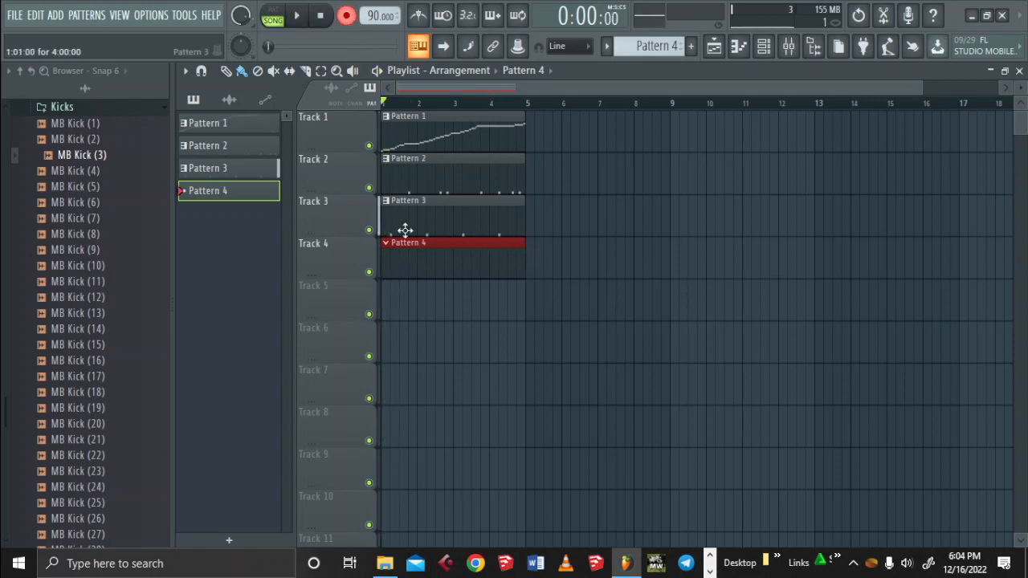
{"action": "key", "text": "space"}
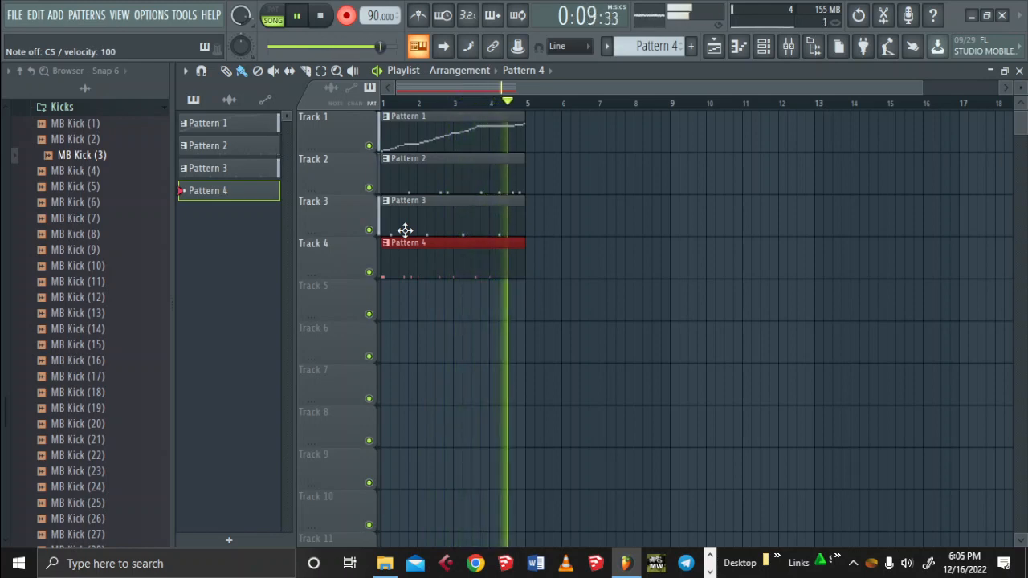
{"action": "key", "text": "space"}
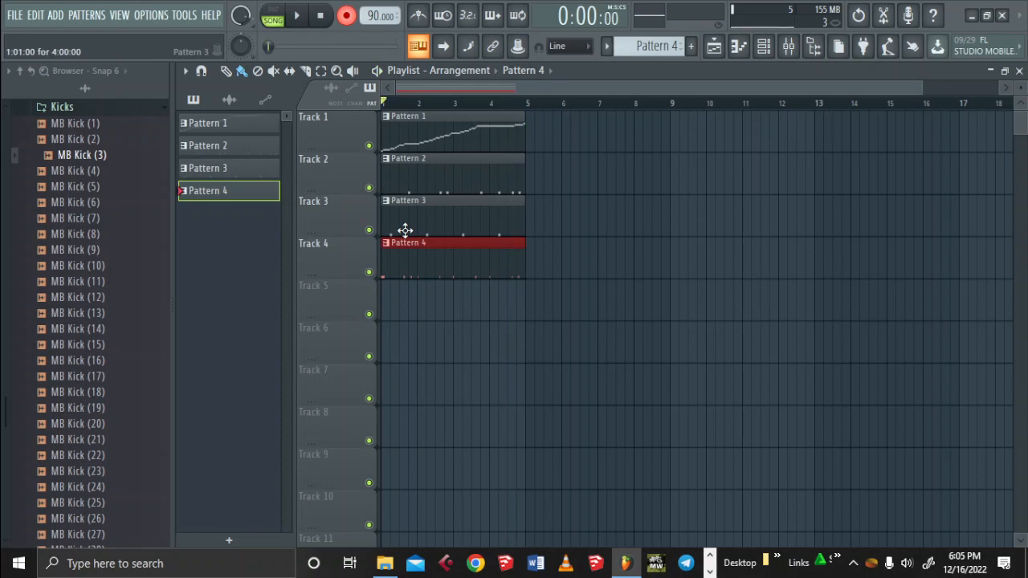
{"action": "double_click", "coordinate": [492, 270]}
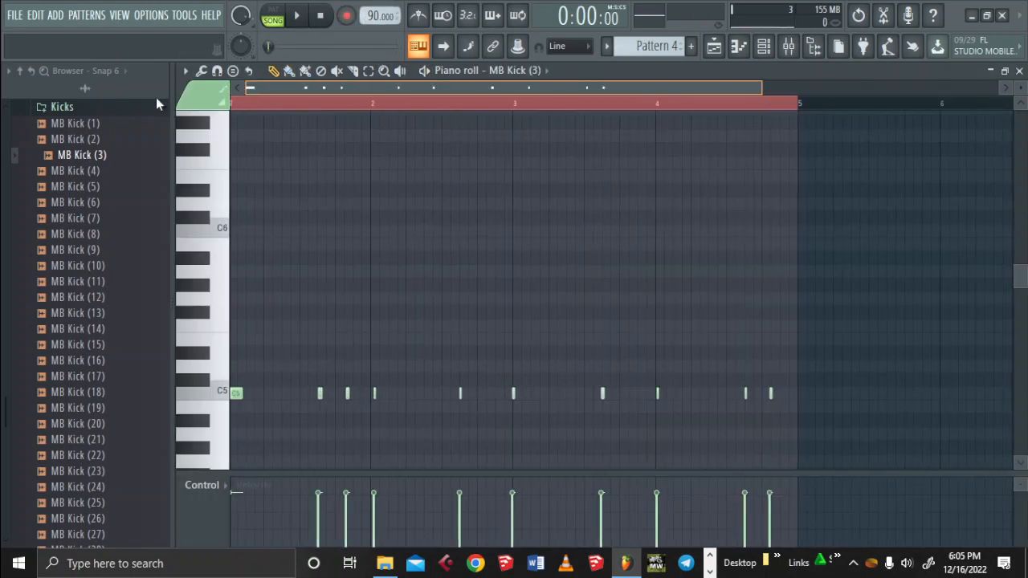
Lengthen the first kick to two steps and redraw the other bar 1 kicks on the grid at steps 11 and 14
{"action": "left_click", "coordinate": [231, 393]}
{"action": "left_click_drag", "start_coordinate": [233, 392], "coordinate": [248, 393]}
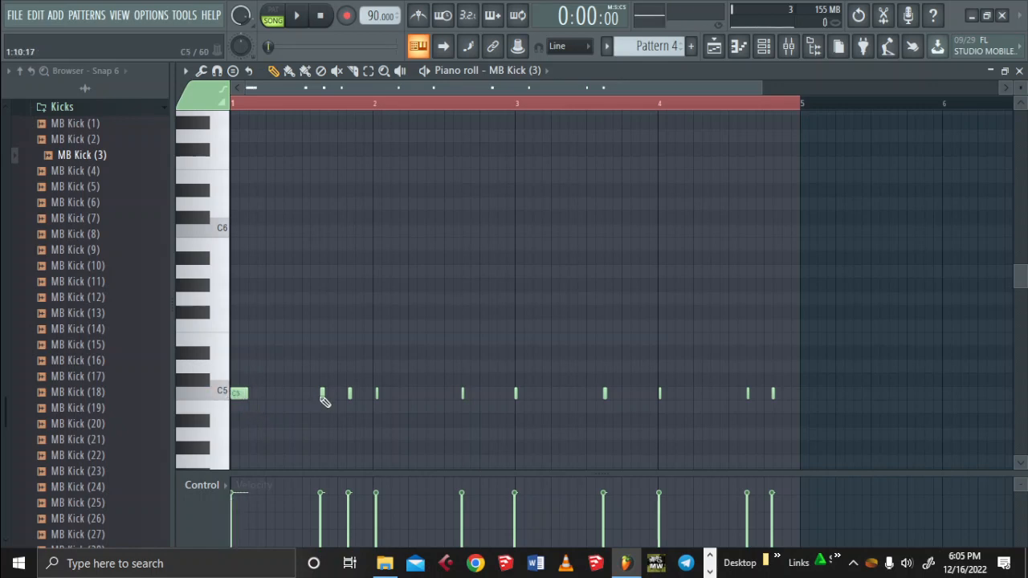
{"action": "right_click", "coordinate": [323, 393]}
{"action": "left_click", "coordinate": [323, 394]}
{"action": "right_click", "coordinate": [350, 393]}
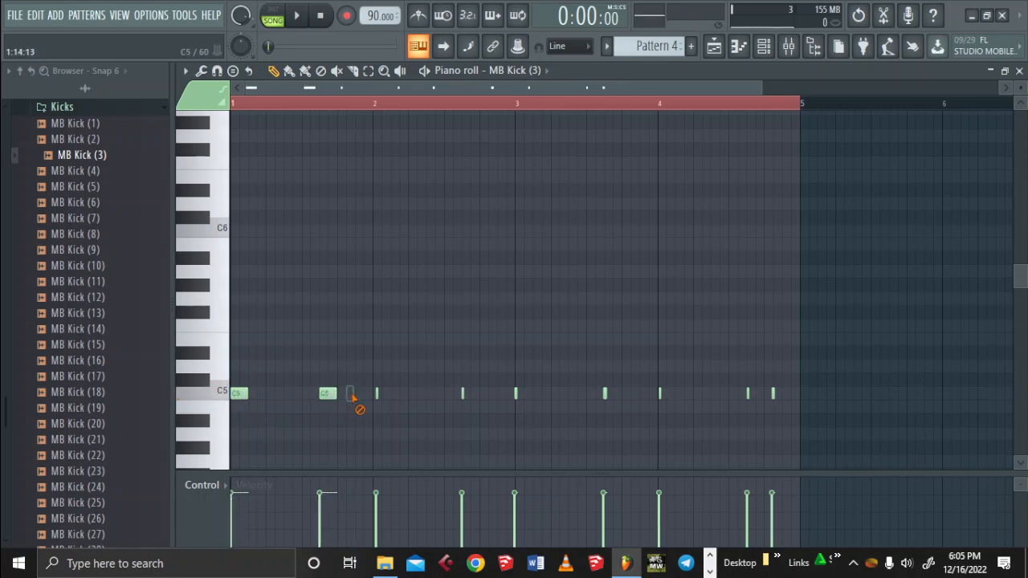
{"action": "left_click", "coordinate": [360, 394]}
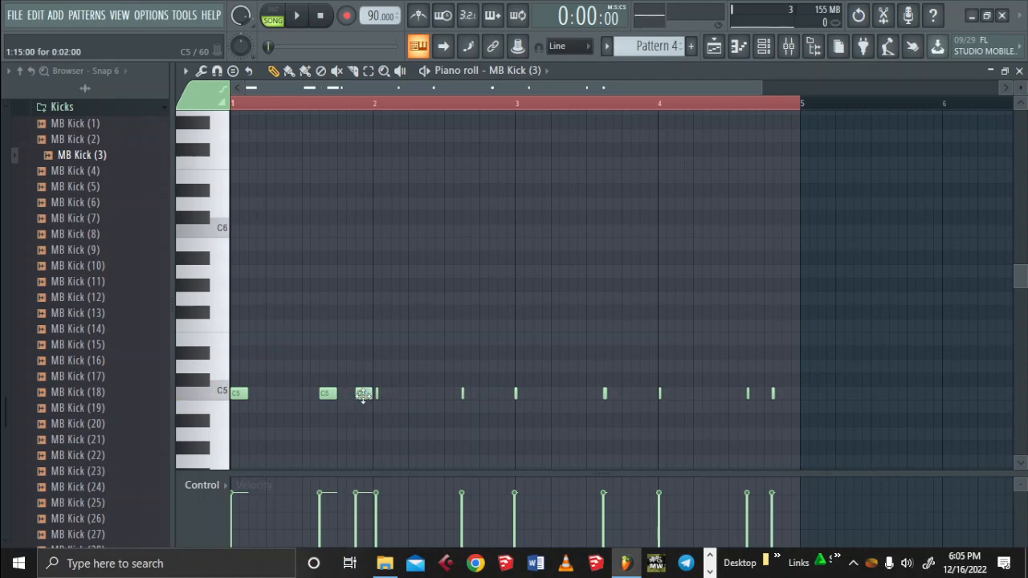
{"action": "left_click_drag", "start_coordinate": [363, 393], "coordinate": [354, 393]}
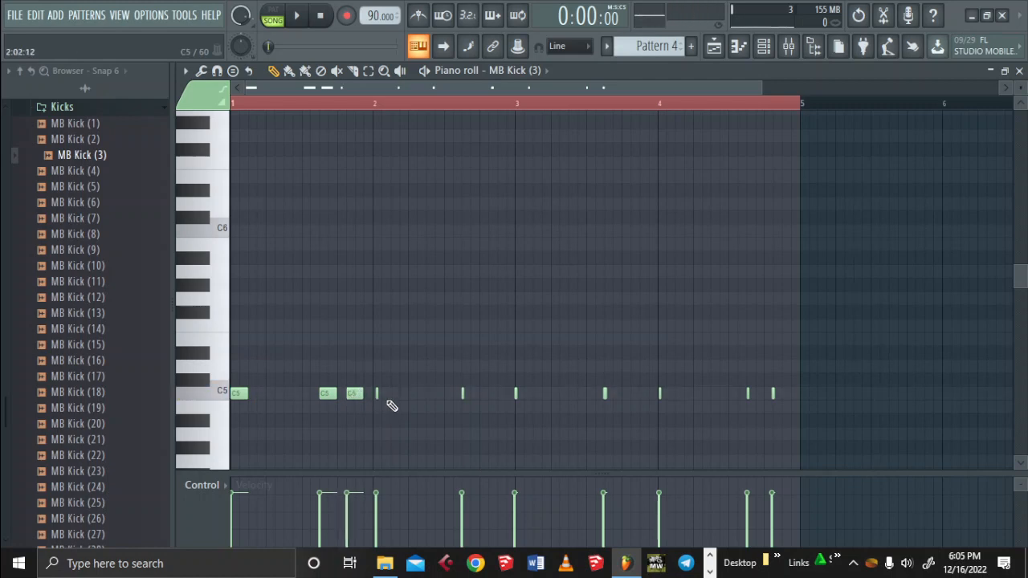
Redraw the bar 2 kicks on the grid at steps 1 and 11 and start playback
{"action": "right_click", "coordinate": [375, 393]}
{"action": "left_click", "coordinate": [376, 393]}
{"action": "key", "text": "space"}
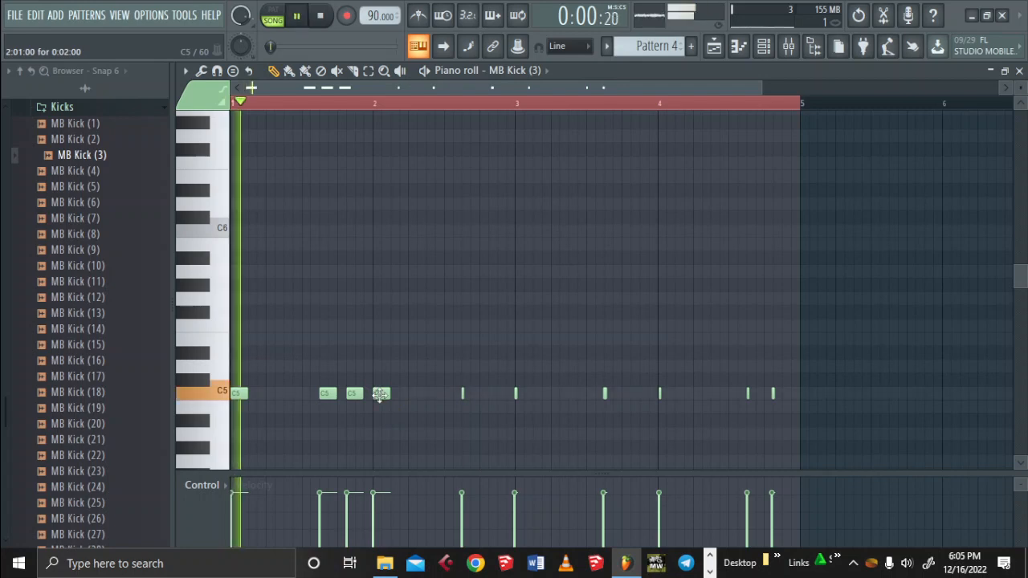
{"action": "right_click", "coordinate": [462, 395]}
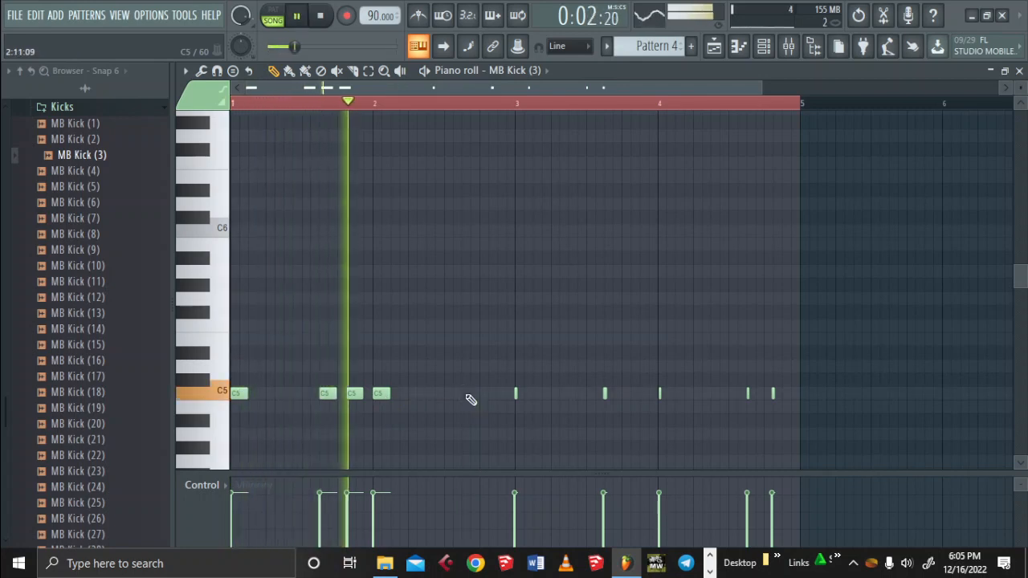
{"action": "left_click", "coordinate": [463, 394]}
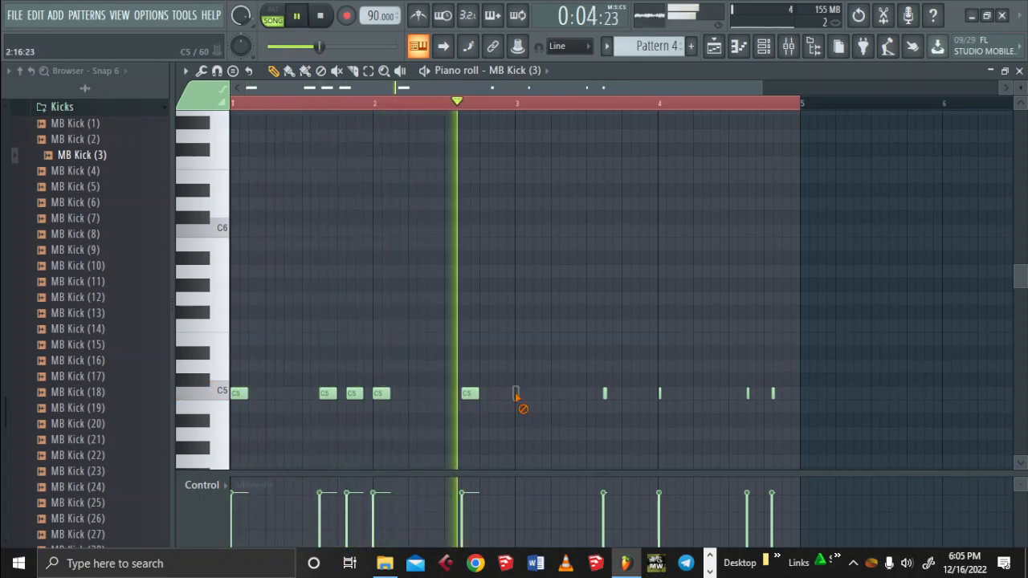
Redraw the bar 3 kicks on the grid at steps 1 and 11 and stop playback
{"action": "right_click", "coordinate": [515, 393]}
{"action": "left_click", "coordinate": [516, 394]}
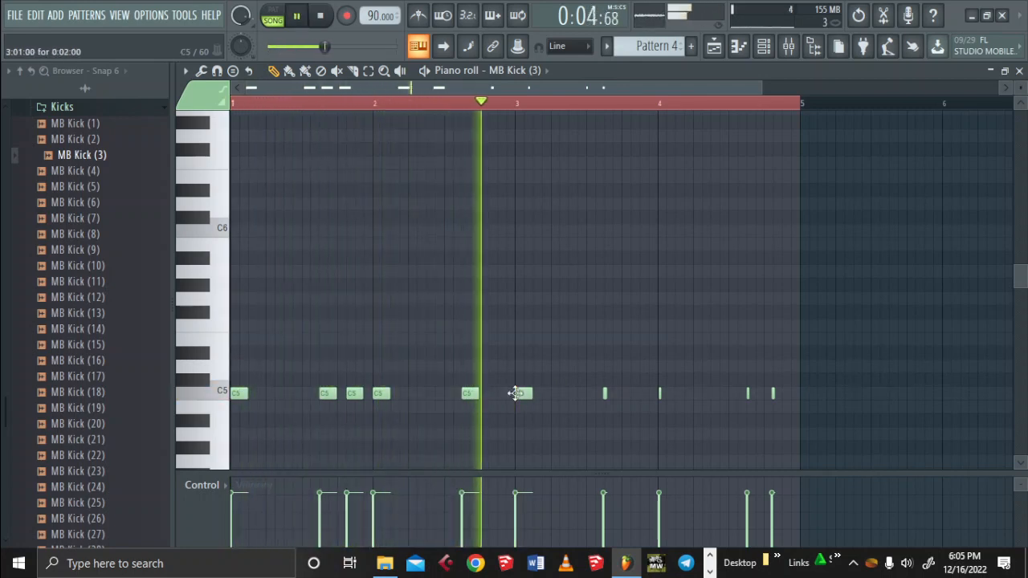
{"action": "right_click", "coordinate": [604, 393]}
{"action": "left_click", "coordinate": [606, 394]}
{"action": "key", "text": "space"}
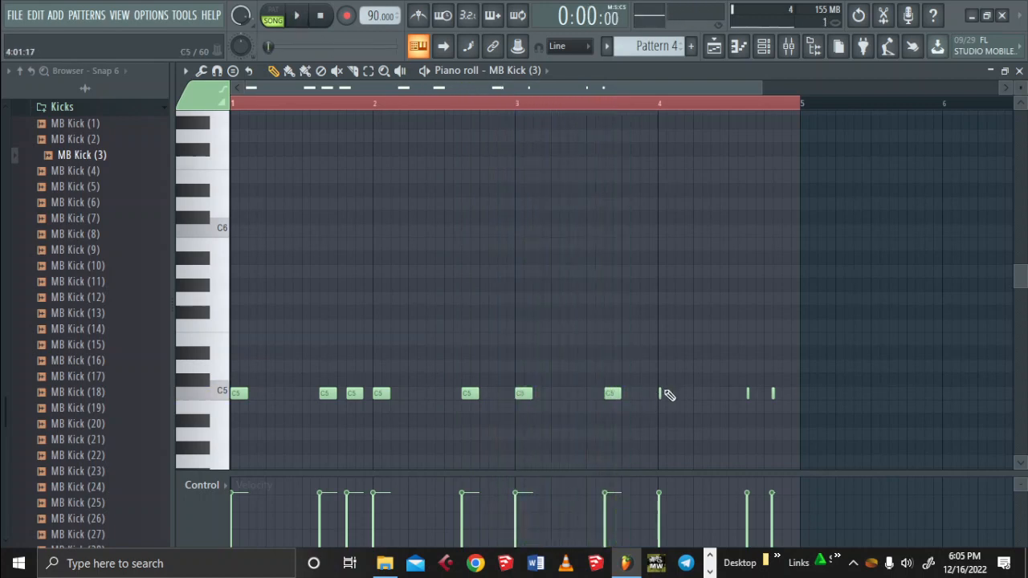
Redraw the bar 4 kicks on the grid at steps 1, 11 and 13 while checking them in playback
{"action": "right_click", "coordinate": [659, 393]}
{"action": "left_click", "coordinate": [662, 393]}
{"action": "key", "text": "space"}
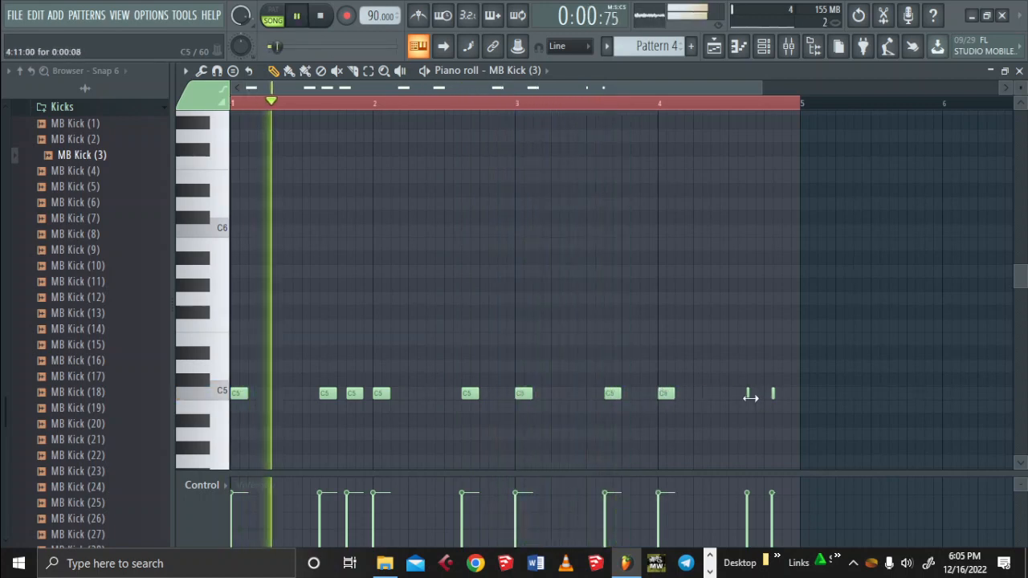
{"action": "right_click", "coordinate": [748, 397]}
{"action": "left_click", "coordinate": [747, 397]}
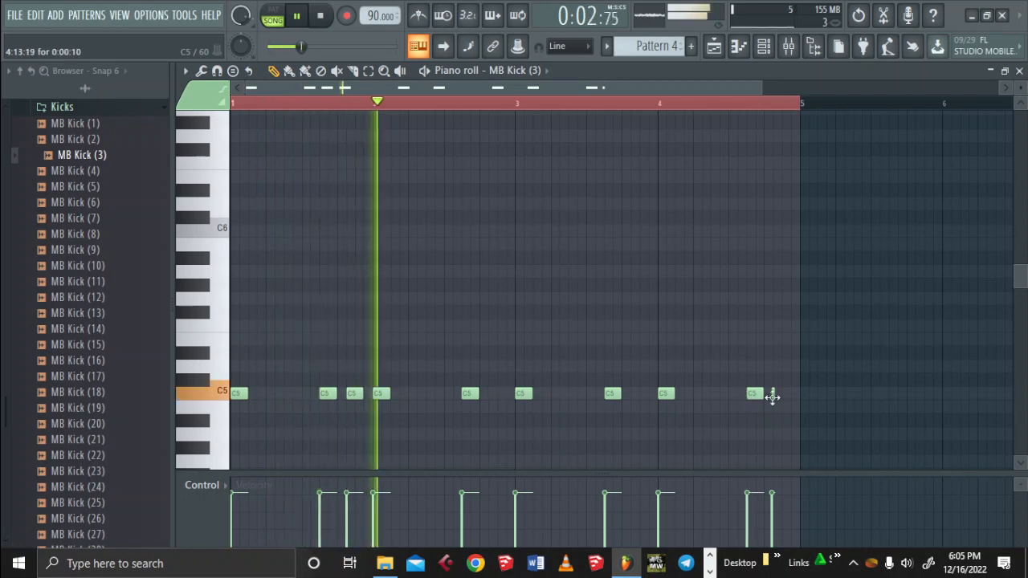
{"action": "right_click", "coordinate": [773, 396]}
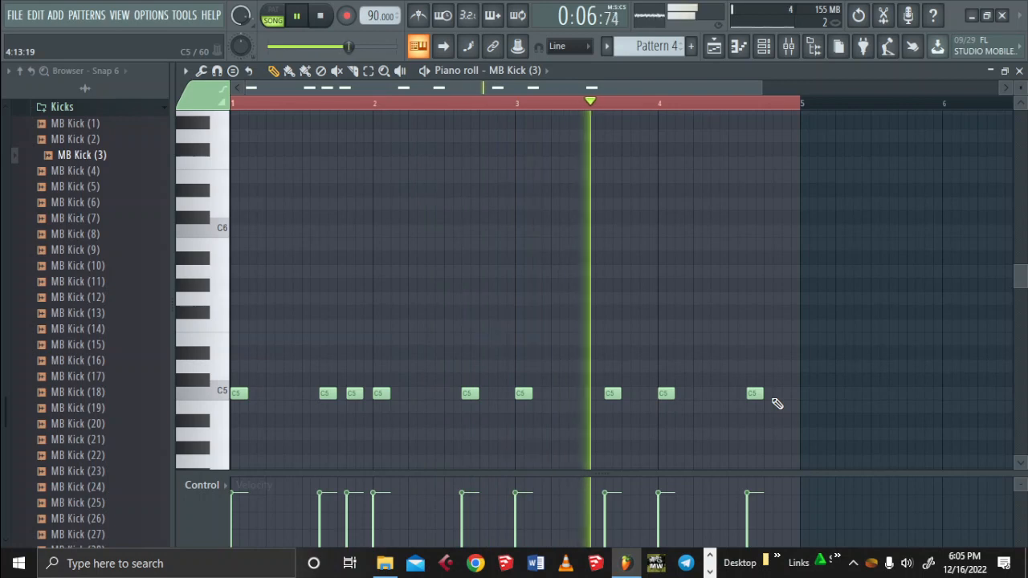
{"action": "left_click", "coordinate": [768, 393]}
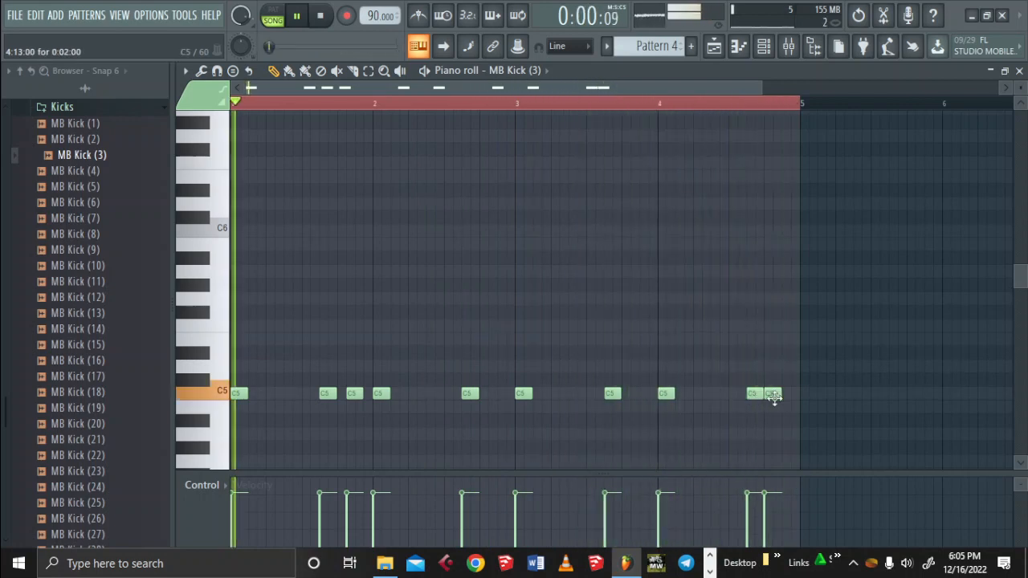
{"action": "key", "text": "space"}
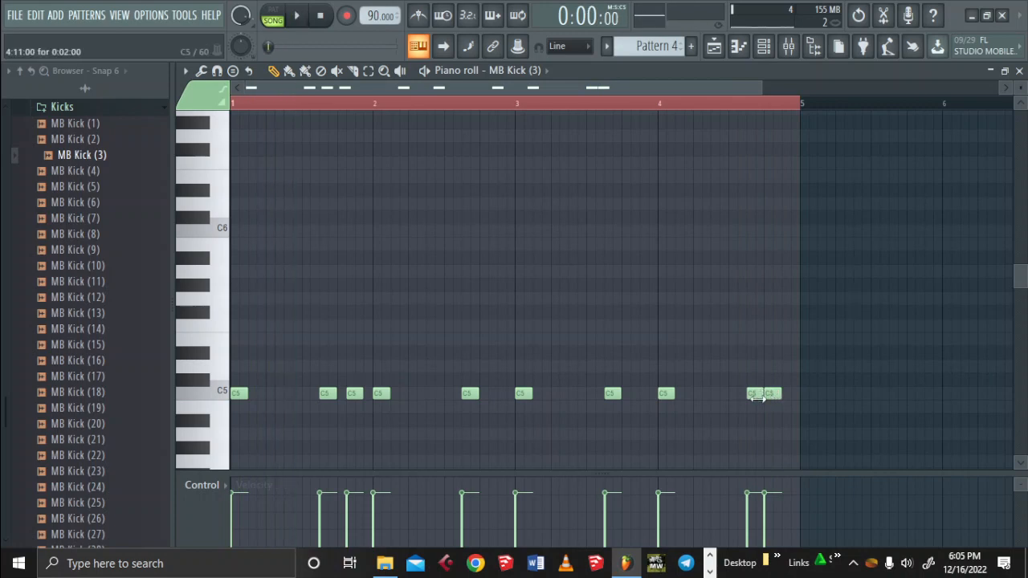
Move the last bar 4 kick to step 12, check it in playback, and add another C5 kick at step 15
{"action": "left_click_drag", "start_coordinate": [767, 394], "coordinate": [757, 394]}
{"action": "left_click", "coordinate": [660, 103]}
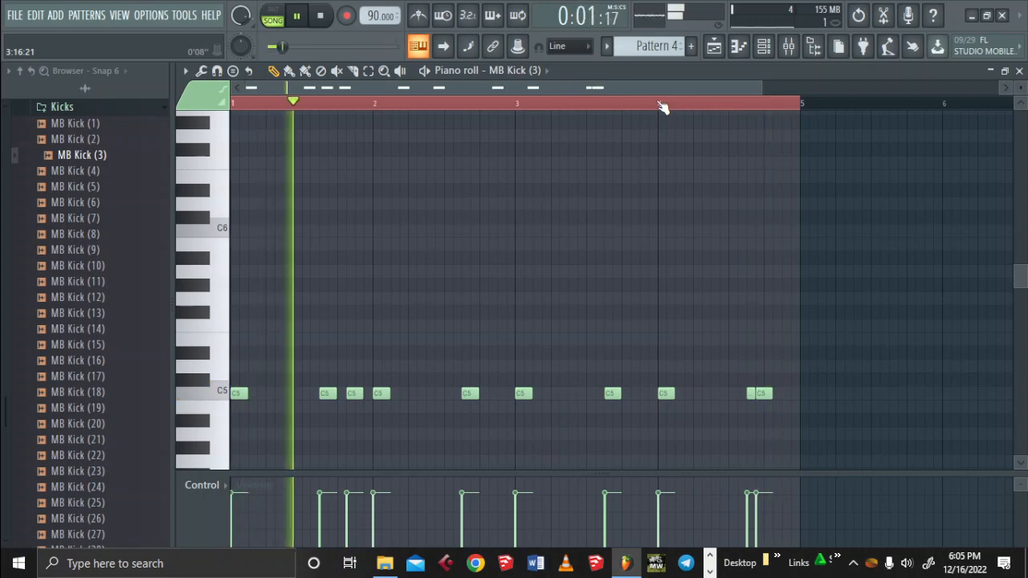
{"action": "left_click", "coordinate": [663, 103]}
{"action": "key", "text": "space"}
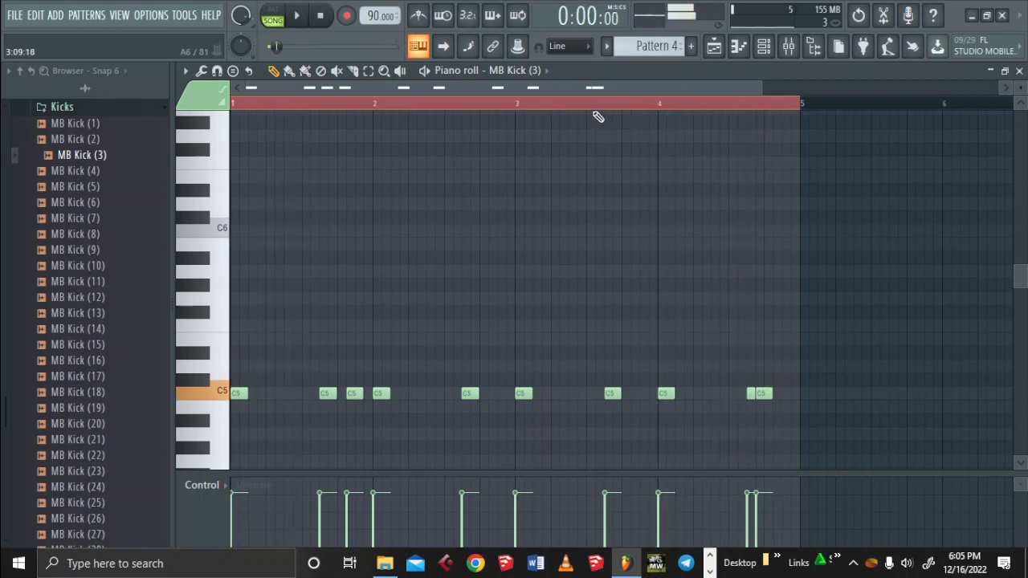
{"action": "key", "text": "space"}
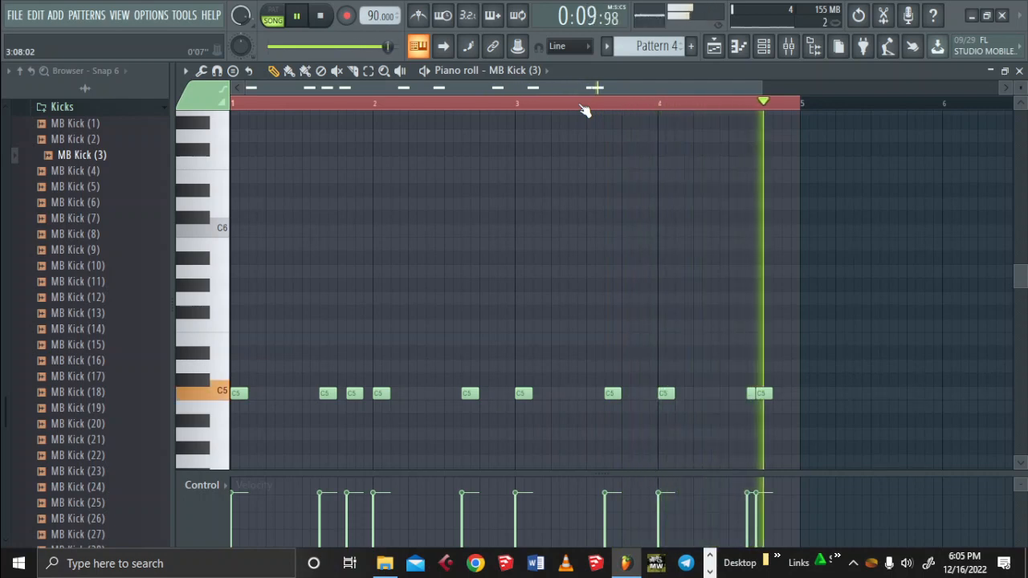
{"action": "key", "text": "space"}
{"action": "left_click", "coordinate": [790, 393]}
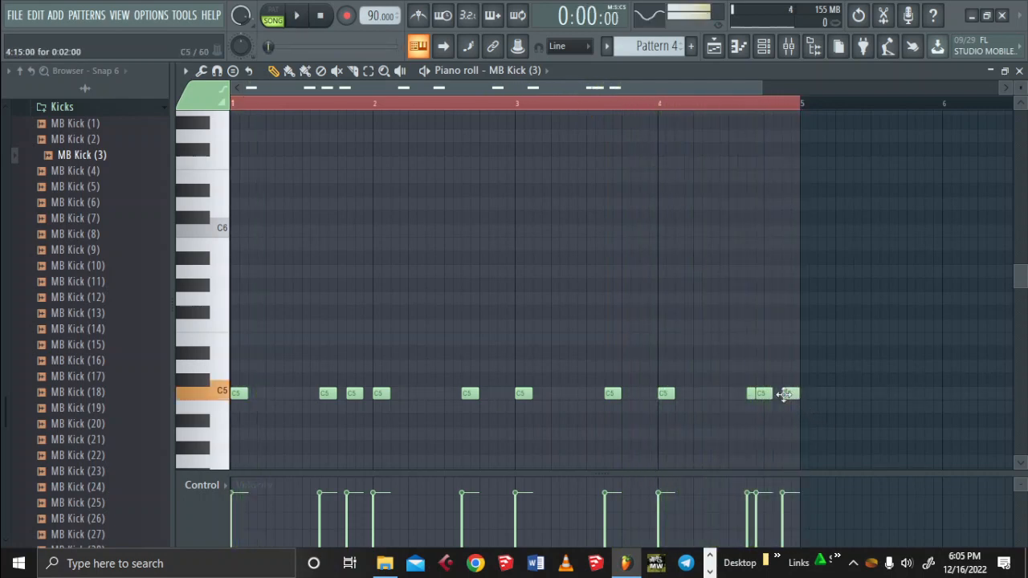
Move the last bar 4 kick to step 14, check the beat in playback, and close the piano roll
{"action": "left_click", "coordinate": [584, 103]}
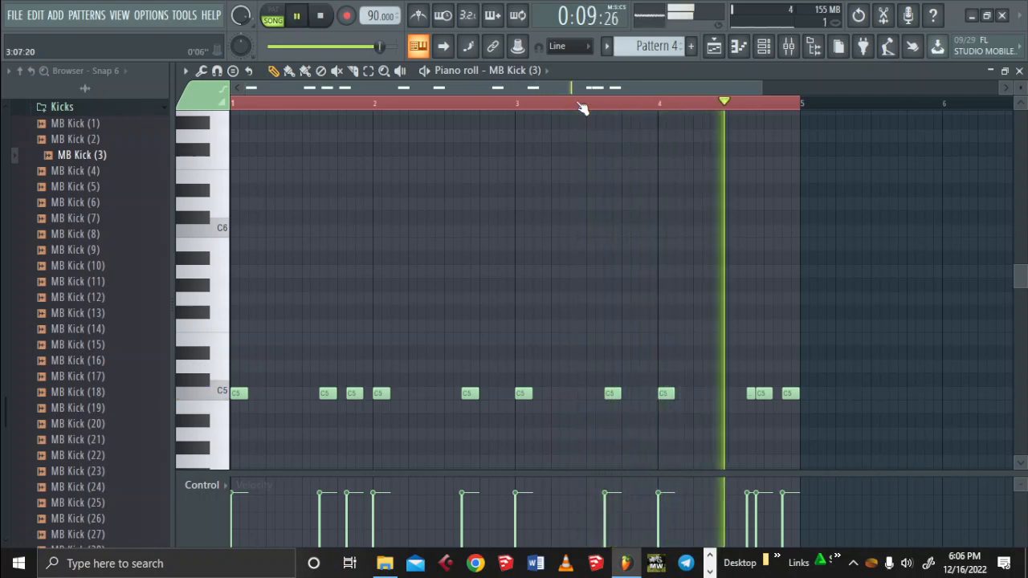
{"action": "key", "text": "space"}
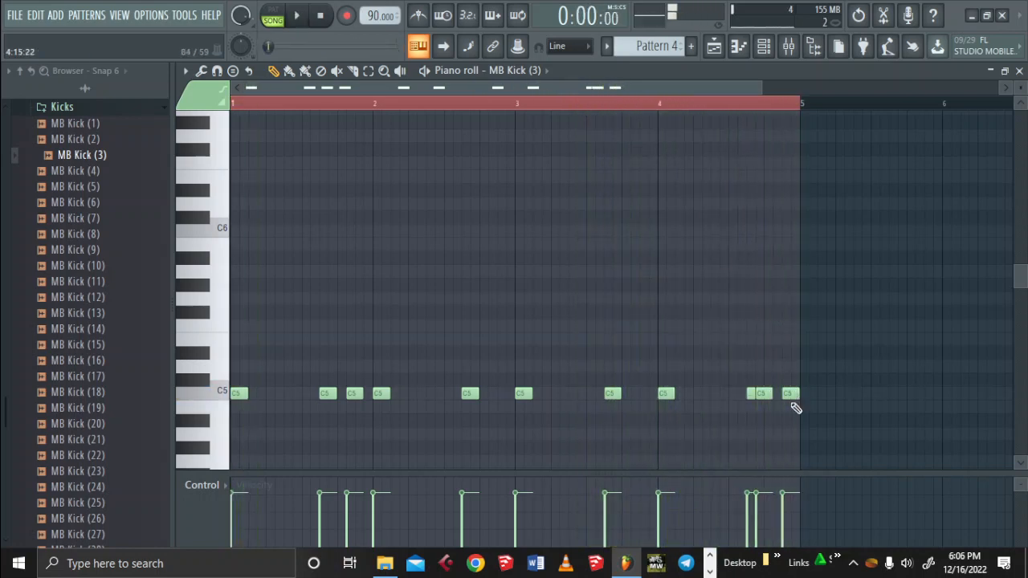
{"action": "left_click_drag", "start_coordinate": [790, 394], "coordinate": [778, 394]}
{"action": "left_click", "coordinate": [585, 105]}
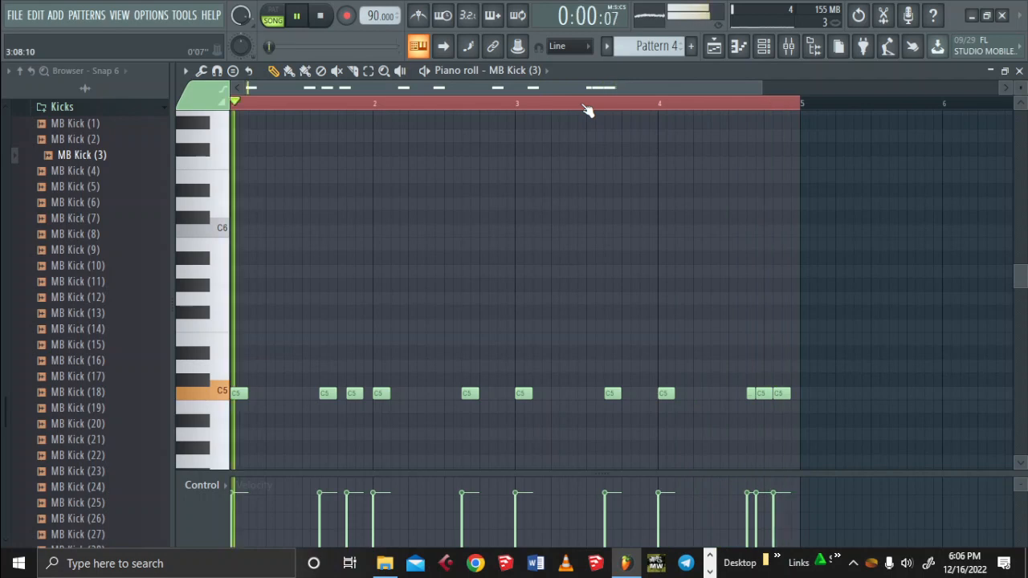
{"action": "left_click", "coordinate": [1018, 71]}
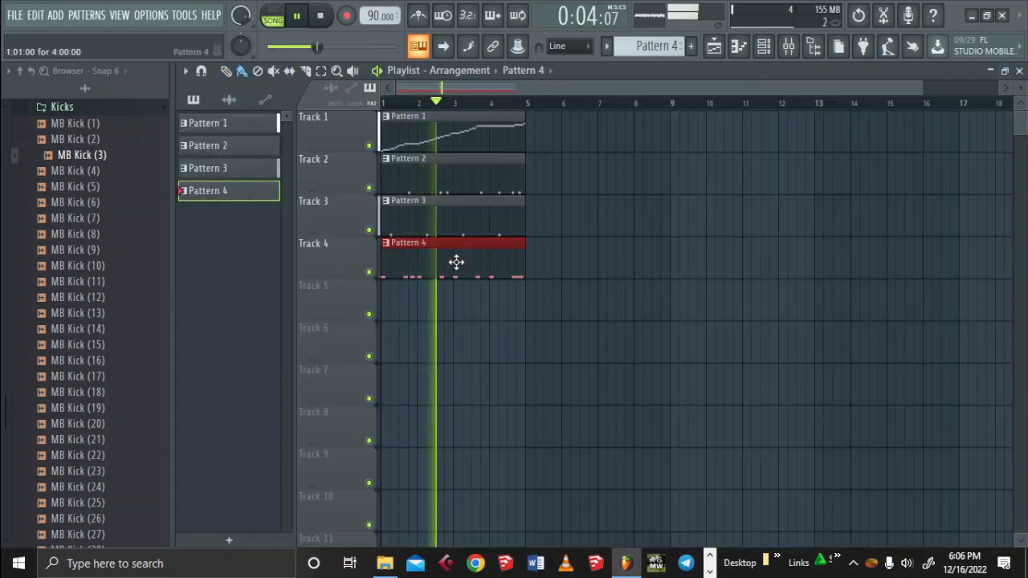
{"action": "key", "text": "space"}
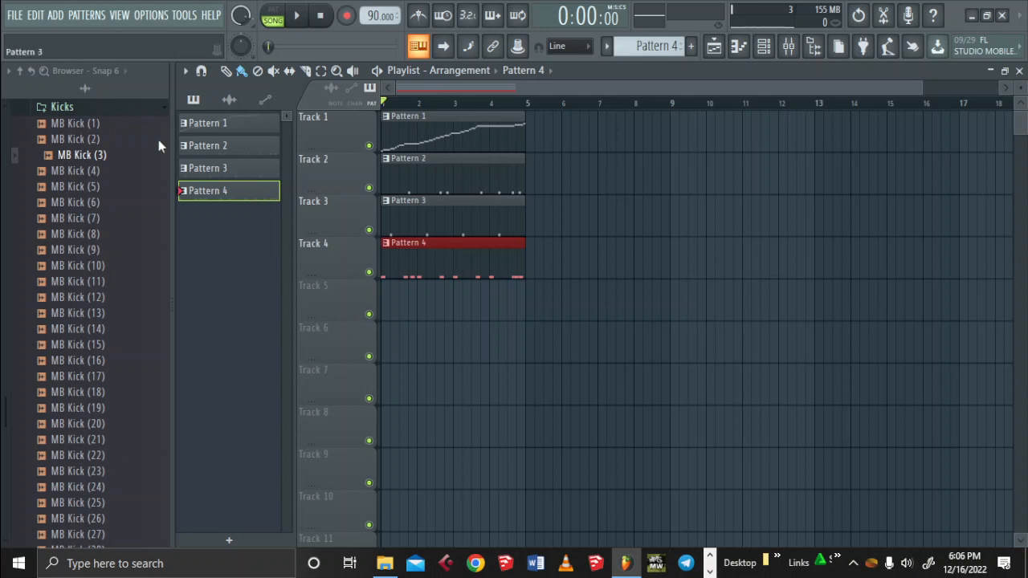
Collapse the open sample folders and find the 808 folder of the UK Drill drum kit in the browser
{"action": "left_click", "coordinate": [129, 112]}
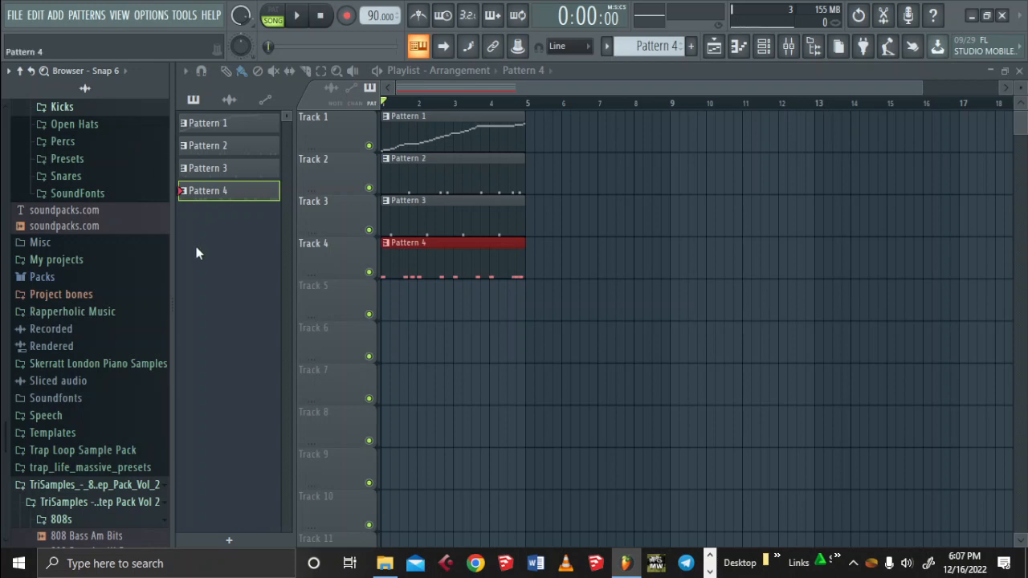
{"action": "scroll", "coordinate": [128, 465], "scroll_direction": "down", "scroll_amount": 6}
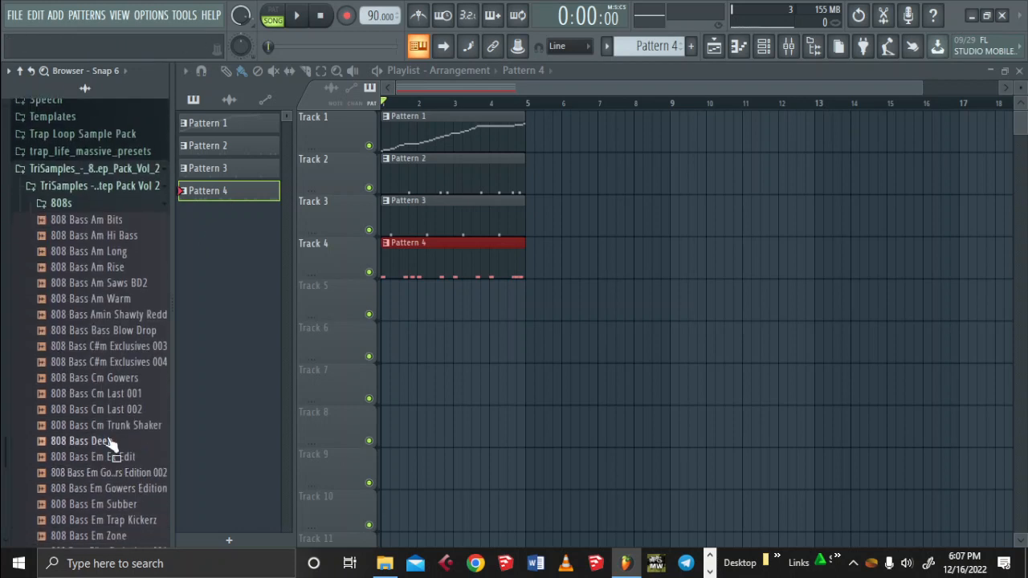
{"action": "left_click", "coordinate": [84, 203]}
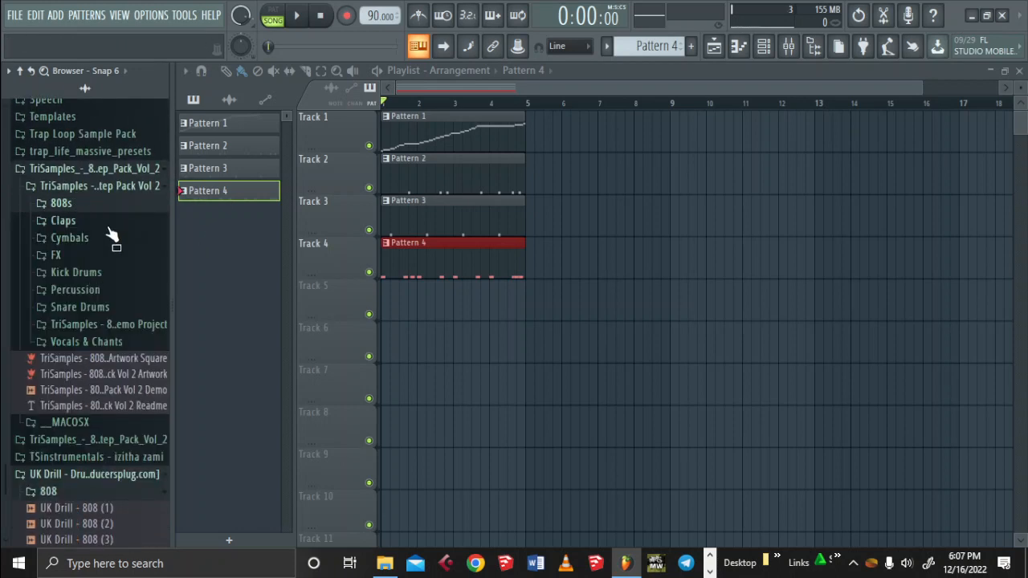
{"action": "left_click", "coordinate": [116, 205]}
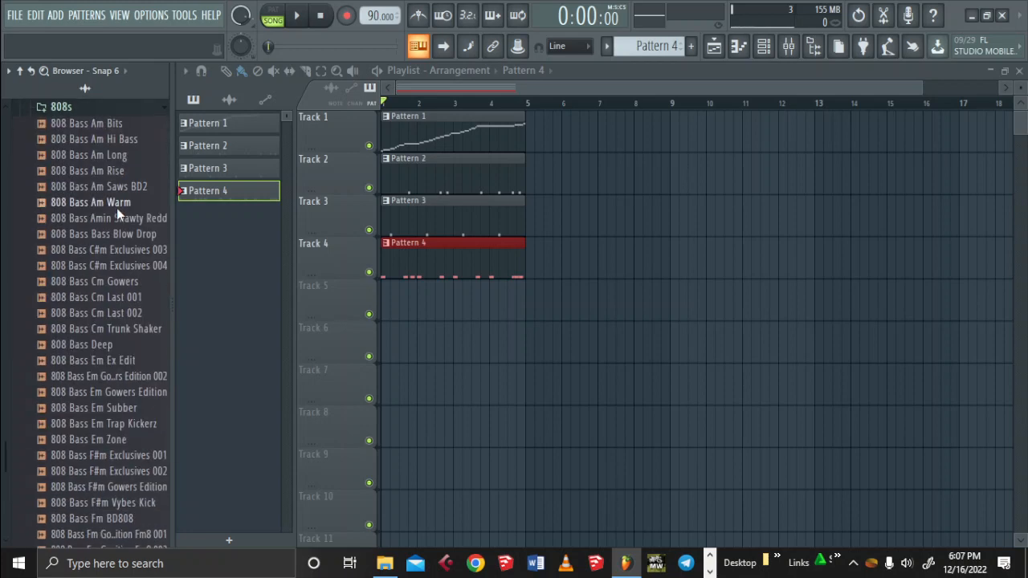
{"action": "left_click", "coordinate": [66, 110]}
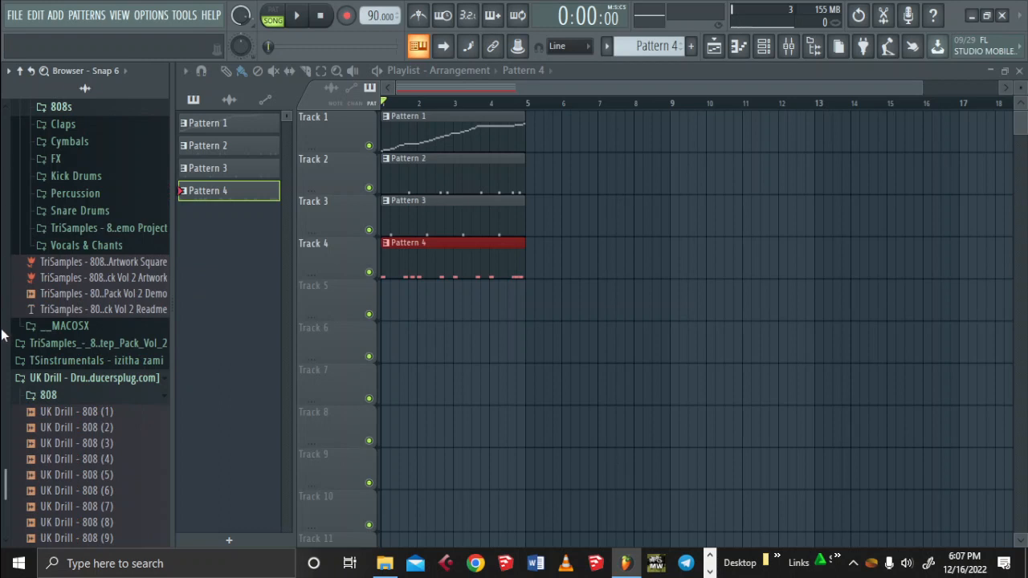
{"action": "left_click_drag", "start_coordinate": [4, 484], "coordinate": [4, 501]}
{"action": "left_click", "coordinate": [112, 414]}
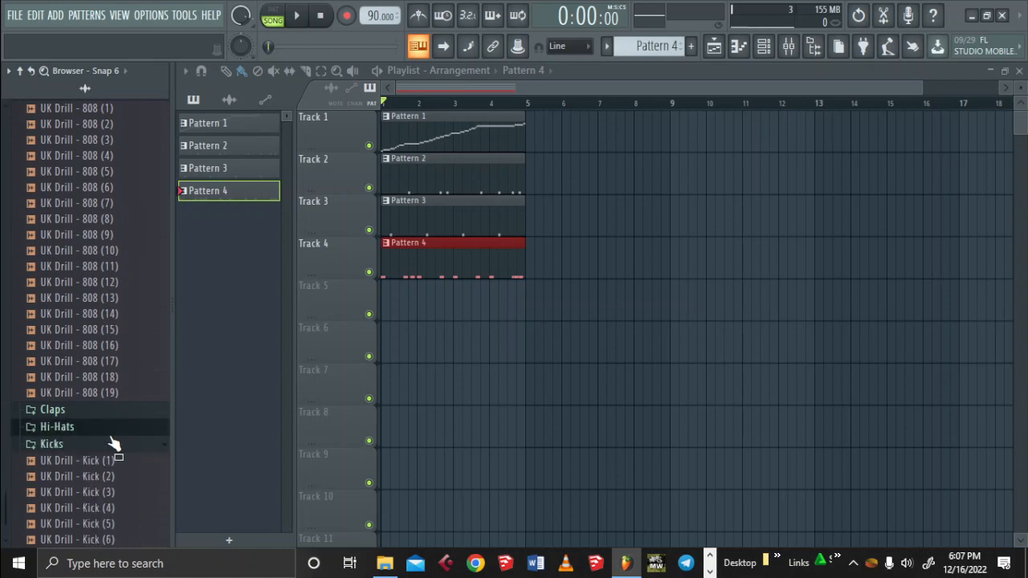
{"action": "left_click", "coordinate": [115, 444]}
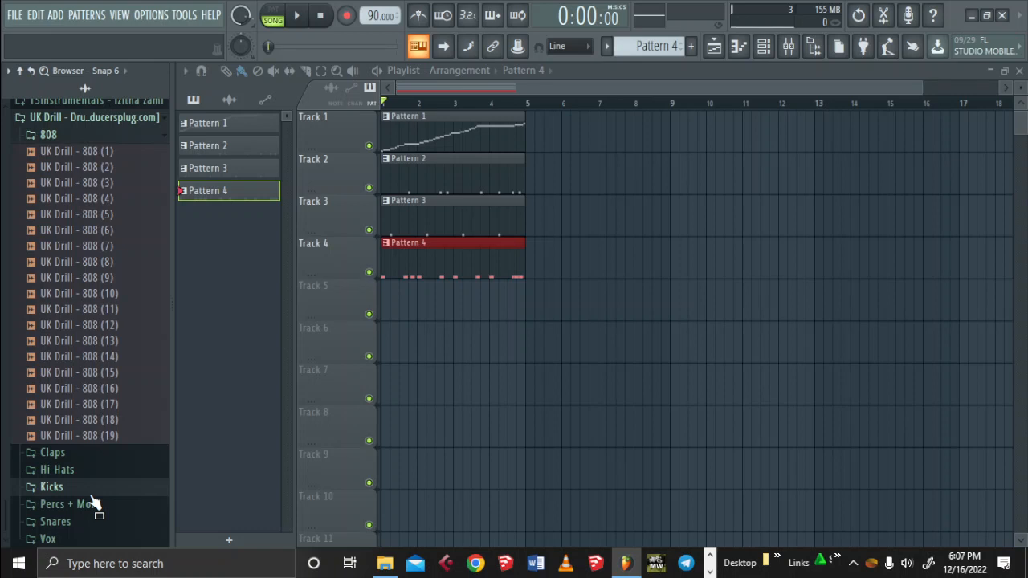
Audition several UK Drill 808 samples on their own, including (4), (5), (6), (8) and (12)
{"action": "left_click", "coordinate": [102, 234]}
{"action": "left_click", "coordinate": [121, 201]}
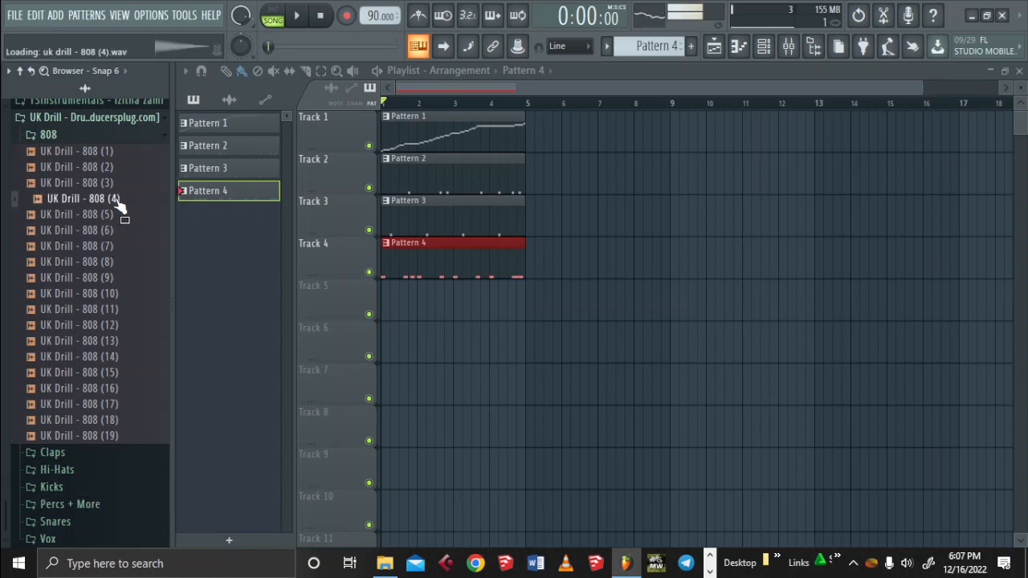
{"action": "left_click", "coordinate": [129, 233]}
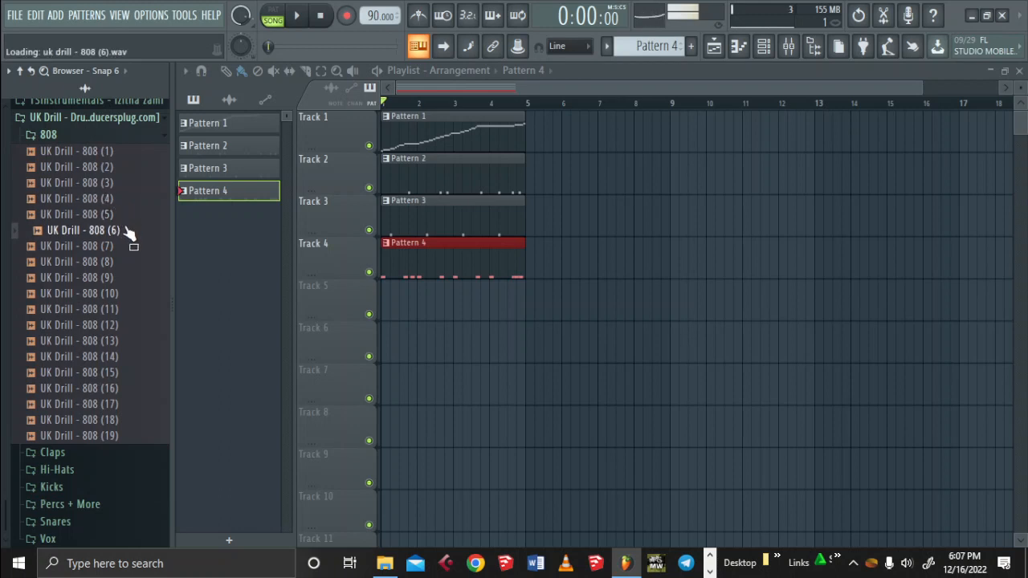
{"action": "left_click", "coordinate": [136, 217]}
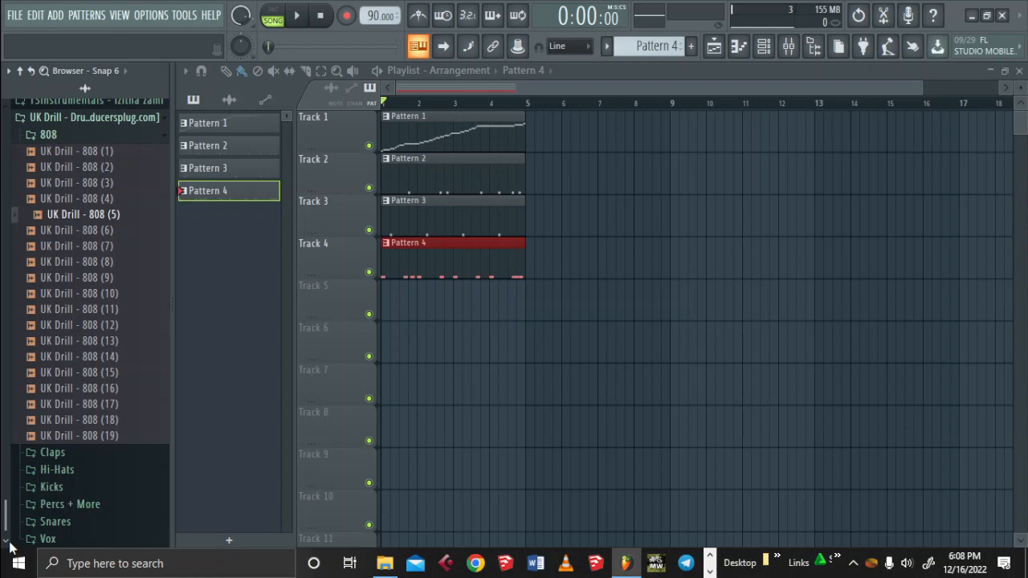
{"action": "left_click", "coordinate": [160, 325]}
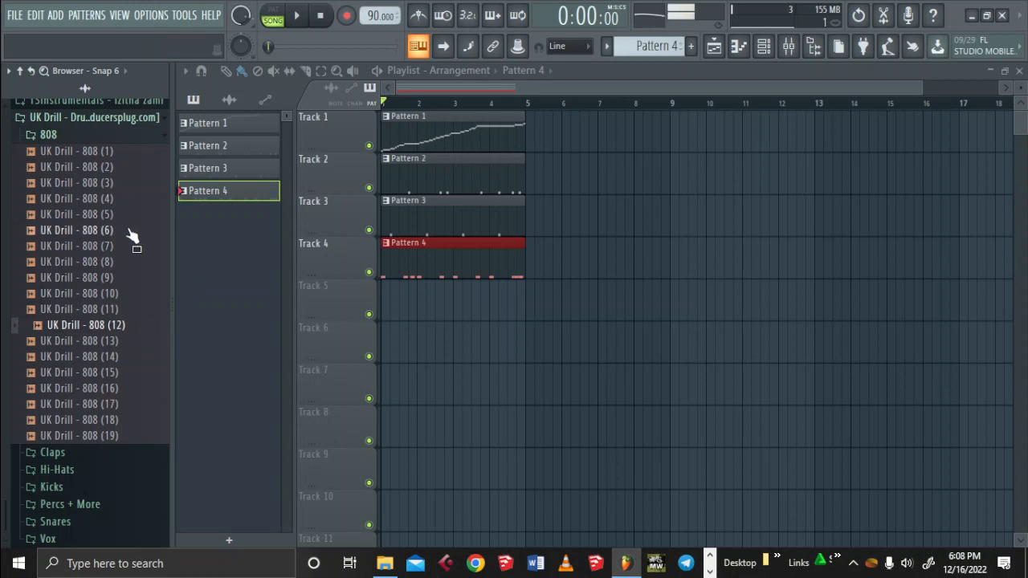
{"action": "left_click", "coordinate": [128, 261]}
Audition UK Drill 808 samples (4) to (7) against the playing beat and stop playback
{"action": "key", "text": "space"}
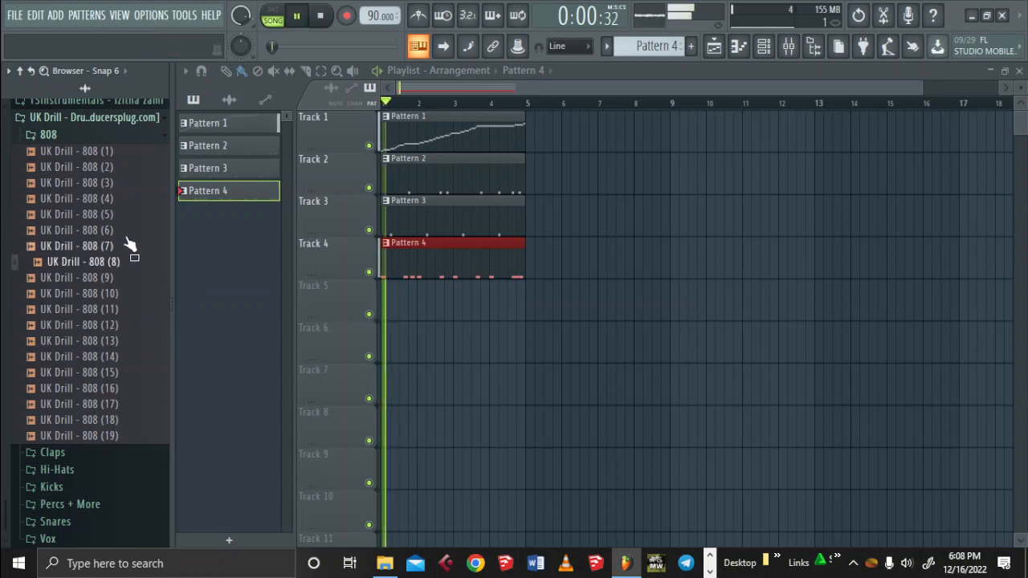
{"action": "left_click", "coordinate": [127, 215]}
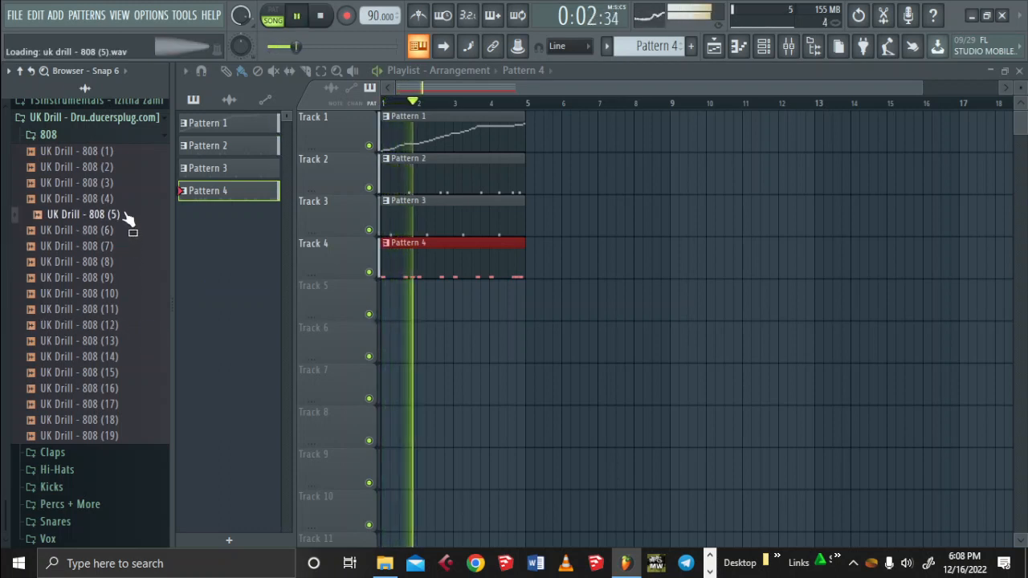
{"action": "key", "text": "Up"}
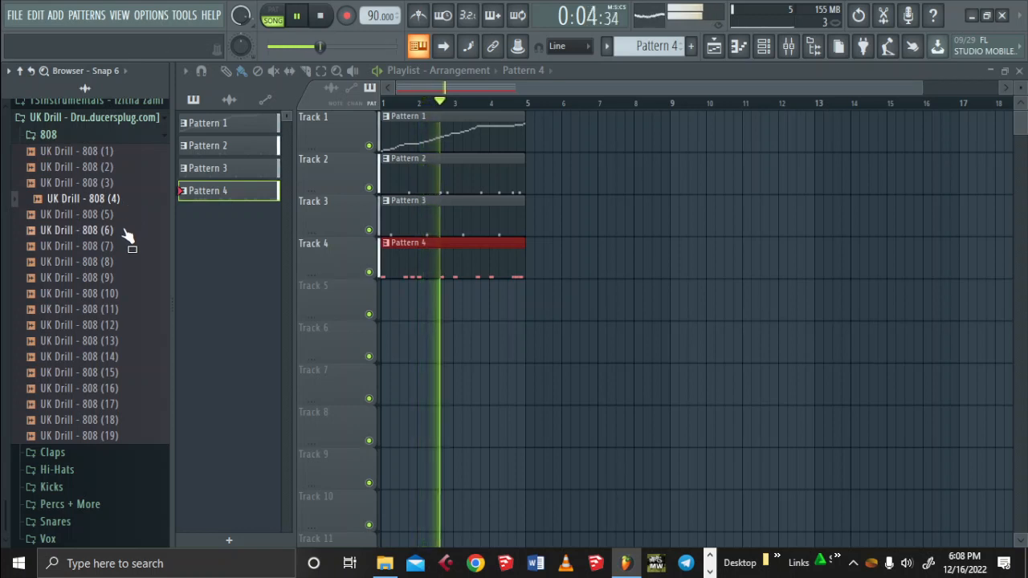
{"action": "left_click", "coordinate": [122, 231]}
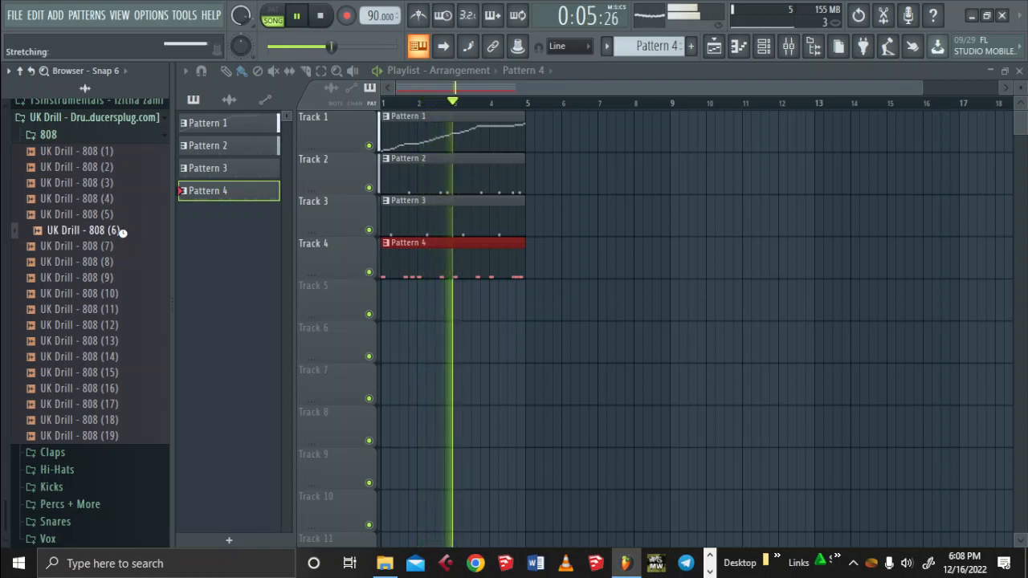
{"action": "left_click", "coordinate": [118, 251]}
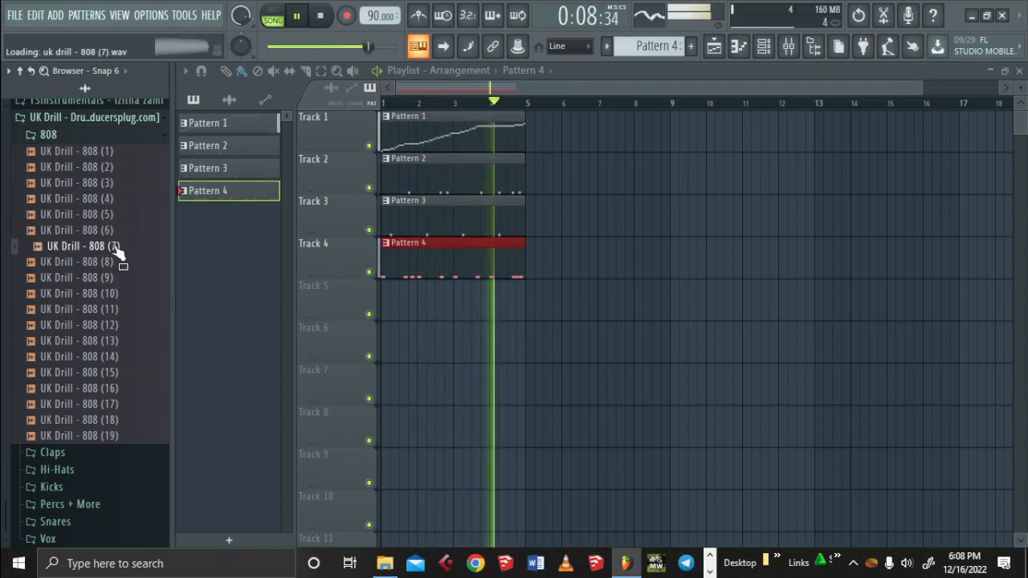
{"action": "key", "text": "space"}
Audition UK Drill 808 samples (8), (9) and (10) without the beat
{"action": "left_click", "coordinate": [122, 265]}
{"action": "left_click", "coordinate": [124, 295]}
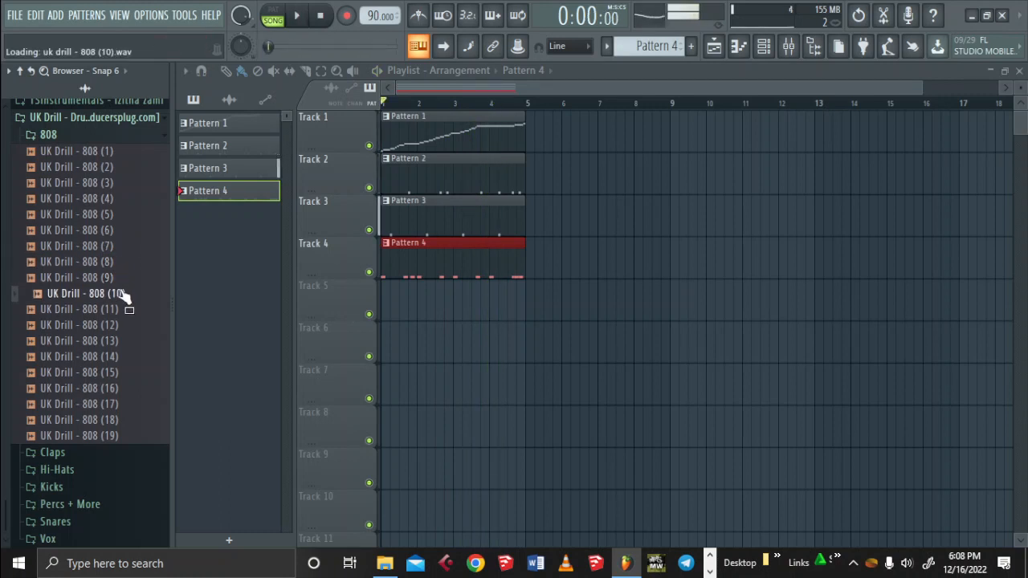
{"action": "left_click", "coordinate": [122, 281]}
{"action": "left_click", "coordinate": [124, 293]}
Audition the UK Drill 808 samples from (11) through (19) over the playing beat and stop playback
{"action": "key", "text": "space"}
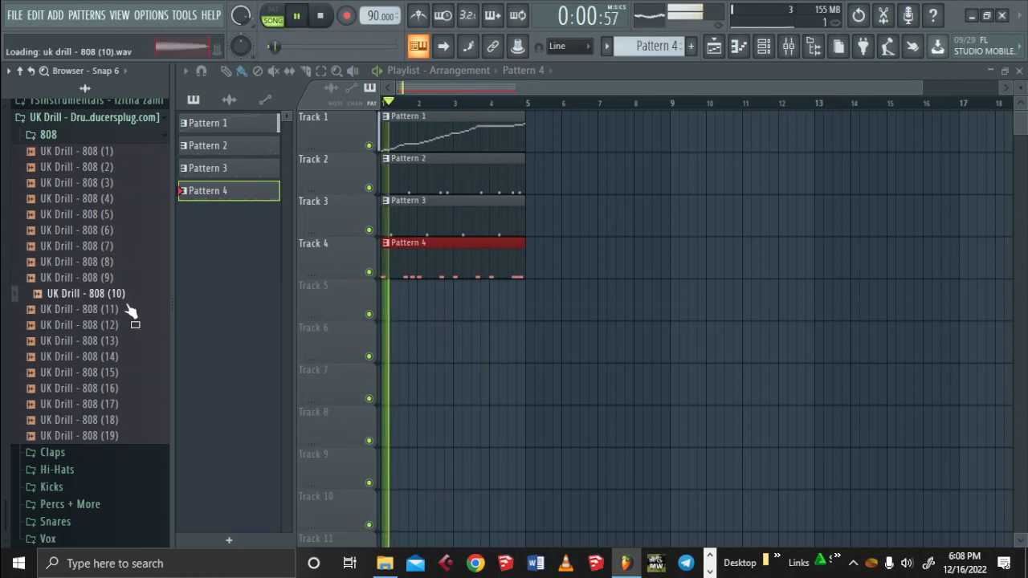
{"action": "left_click", "coordinate": [125, 311]}
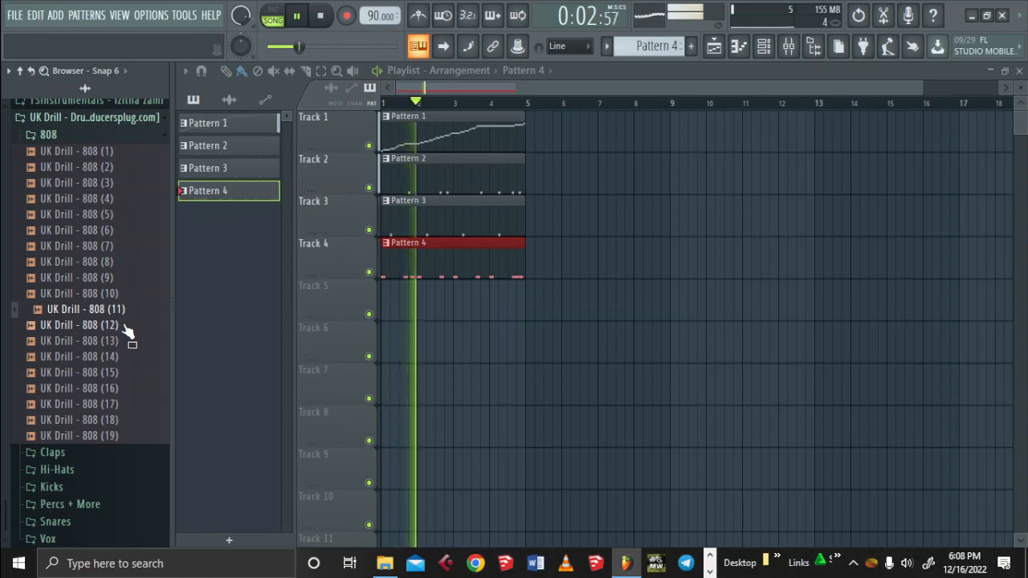
{"action": "left_click", "coordinate": [126, 327]}
{"action": "left_click", "coordinate": [137, 343]}
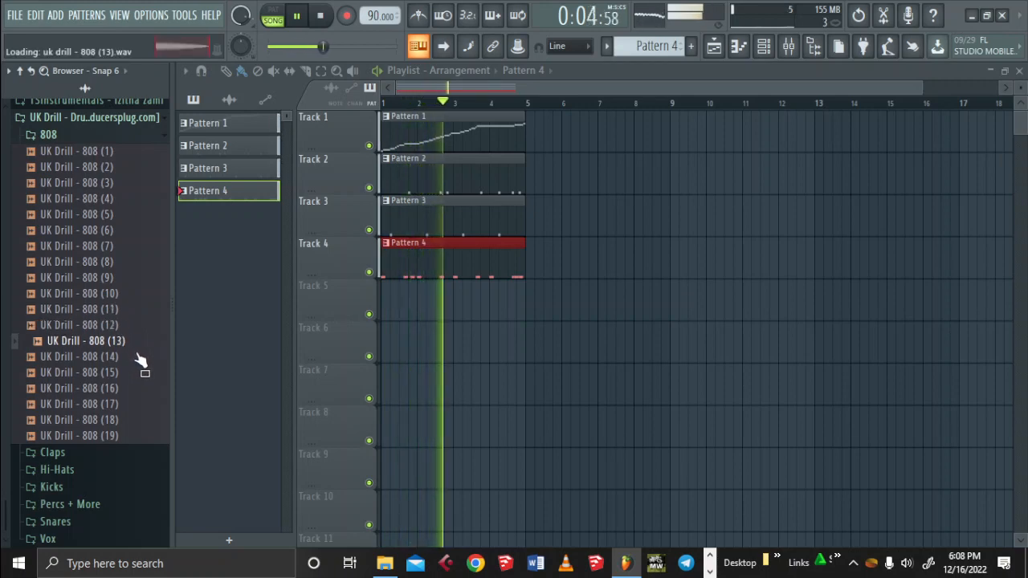
{"action": "left_click", "coordinate": [138, 358]}
{"action": "left_click", "coordinate": [142, 391]}
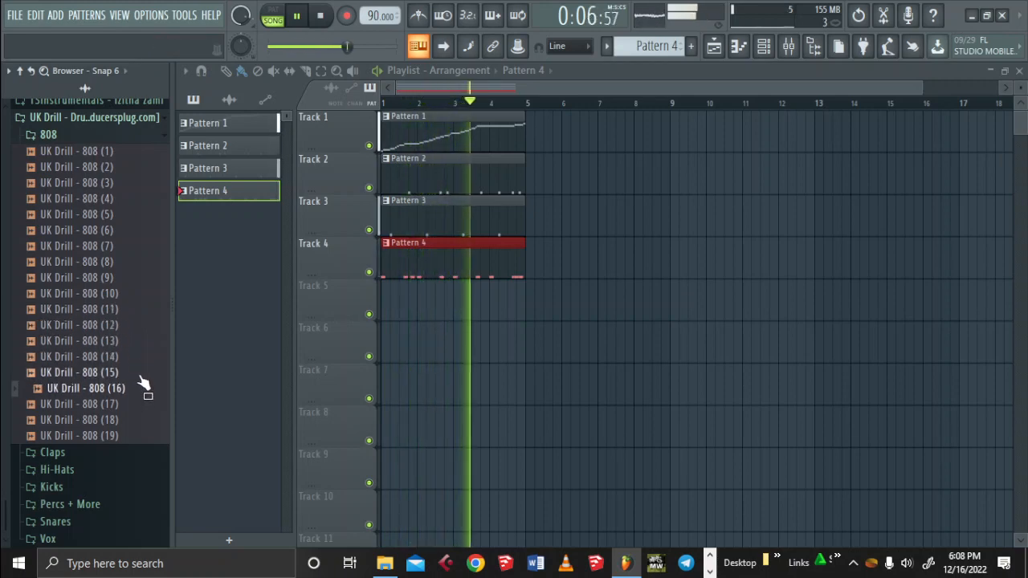
{"action": "left_click", "coordinate": [142, 407]}
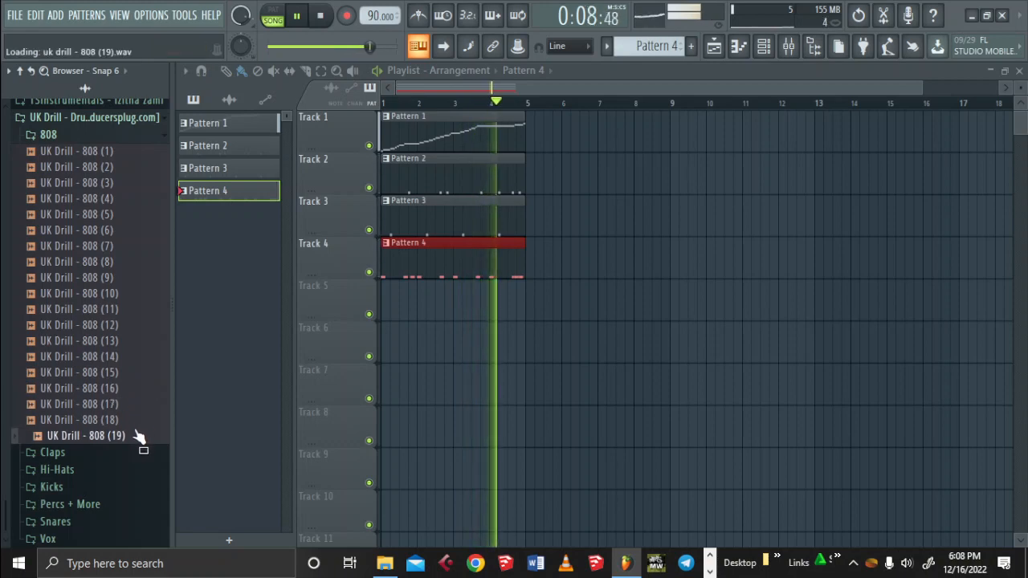
{"action": "left_click", "coordinate": [139, 421]}
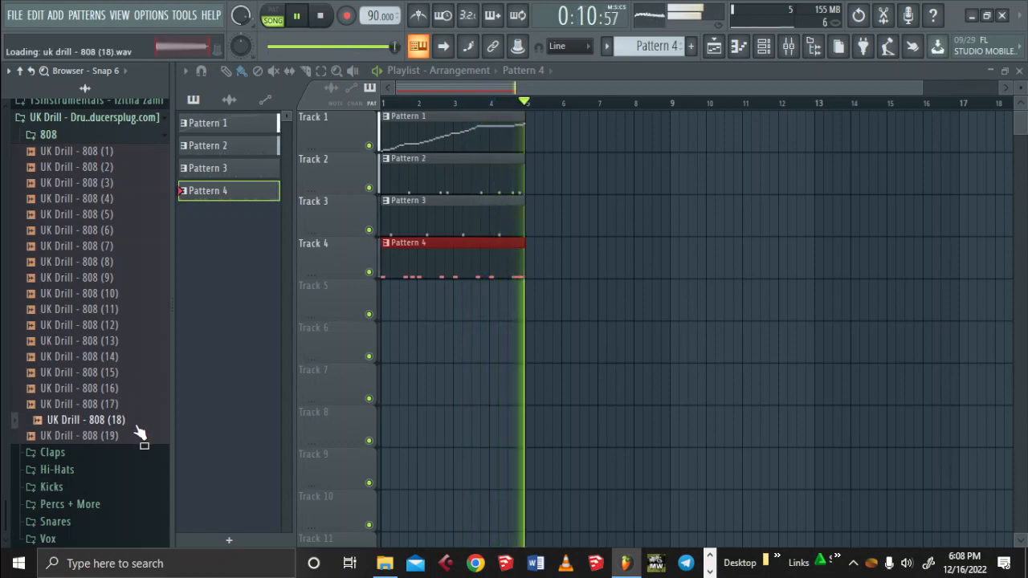
{"action": "left_click", "coordinate": [133, 440]}
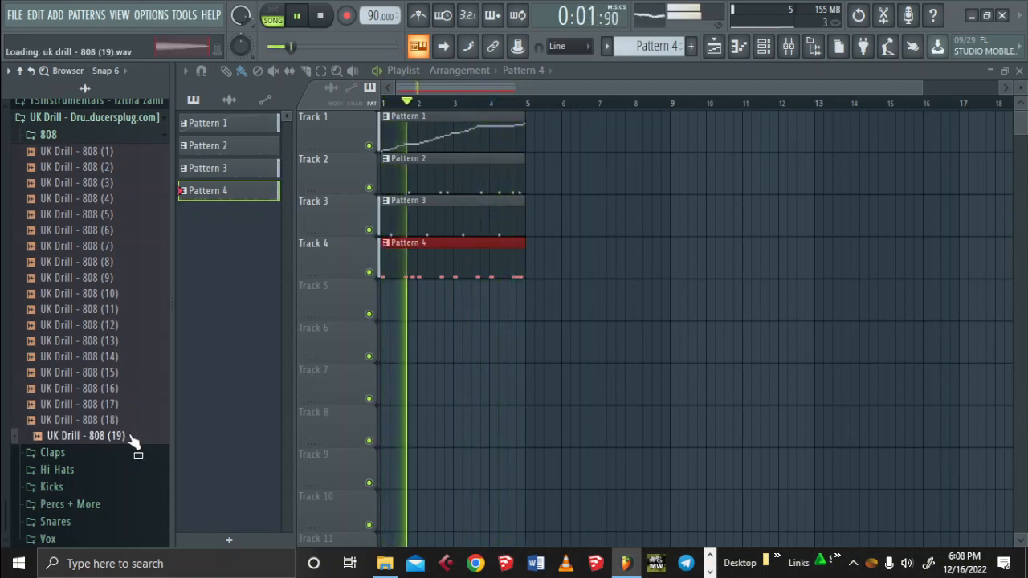
{"action": "key", "text": "space"}
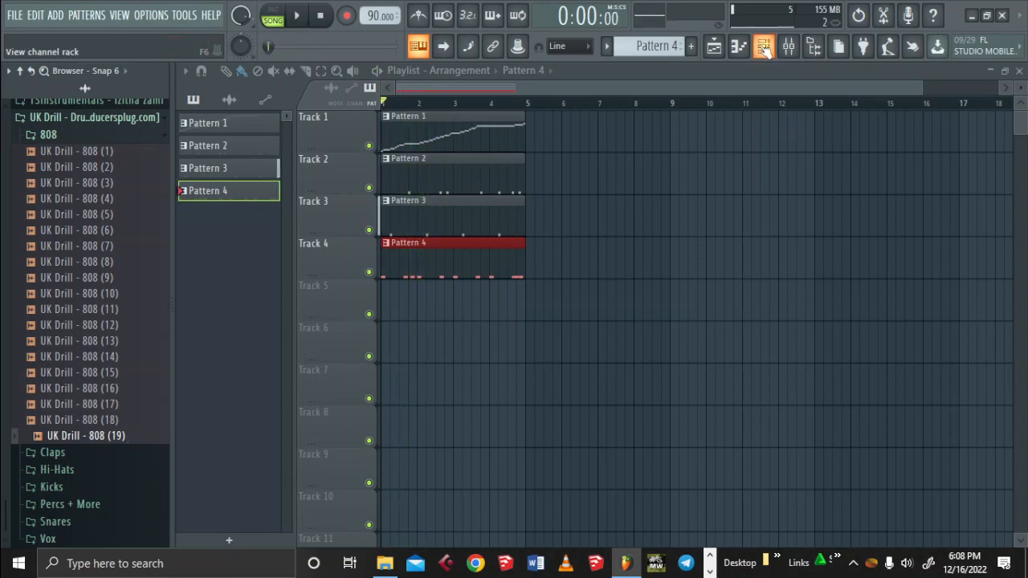
Add UK Drill - 808 (19) as a new channel below MB Kick (3) and open its sampler settings
{"action": "left_click", "coordinate": [763, 46]}
{"action": "left_click_drag", "start_coordinate": [128, 440], "coordinate": [320, 203]}
{"action": "left_click", "coordinate": [316, 199]}
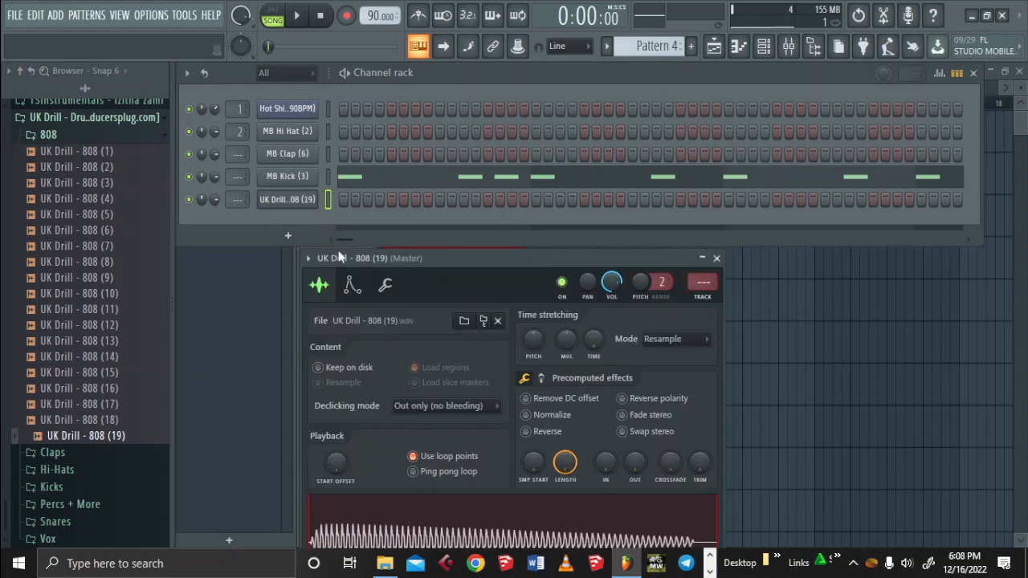
Normalize the 808 sample and raise its fade-in and fade-out so the tail ends about halfway through the waveform
{"action": "left_click_drag", "start_coordinate": [518, 260], "coordinate": [483, 145]}
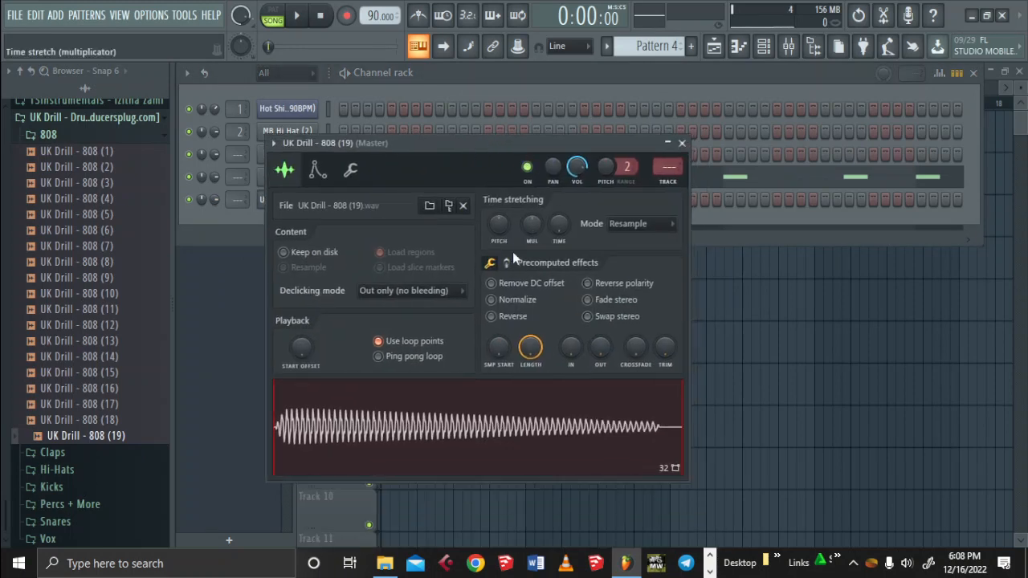
{"action": "left_click", "coordinate": [493, 303]}
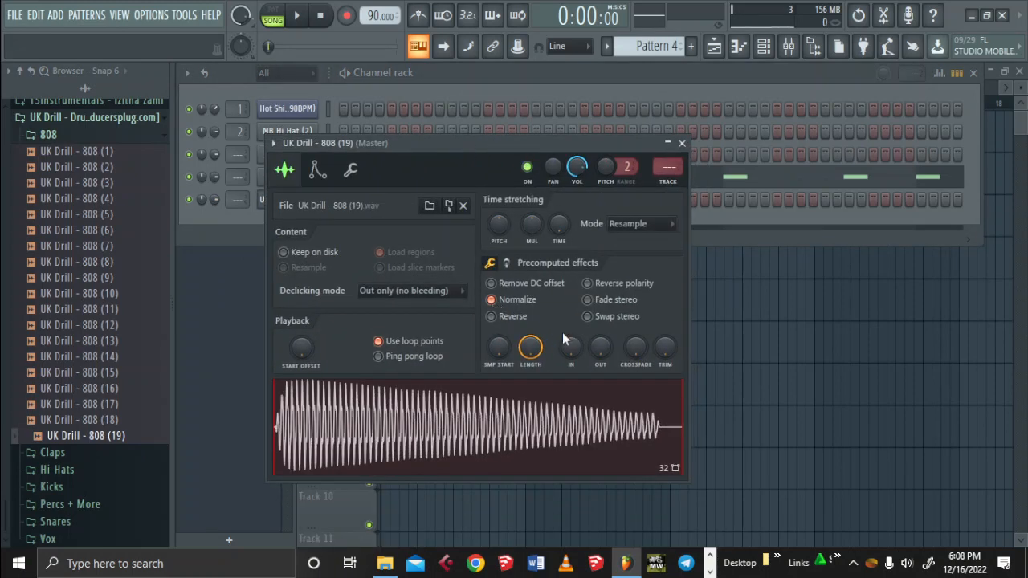
{"action": "left_click_drag", "start_coordinate": [600, 346], "coordinate": [572, 358]}
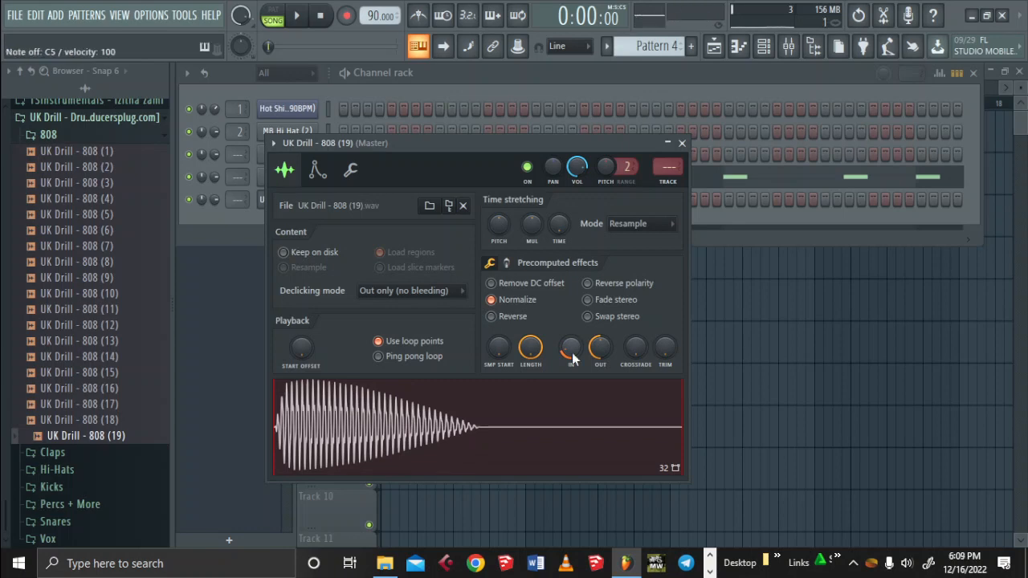
Play a few test notes at different pitches to audition the shaped 808
{"action": "key", "text": "q"}
{"action": "key", "text": "v"}
{"action": "key", "text": "m"}
{"action": "key", "text": "w"}
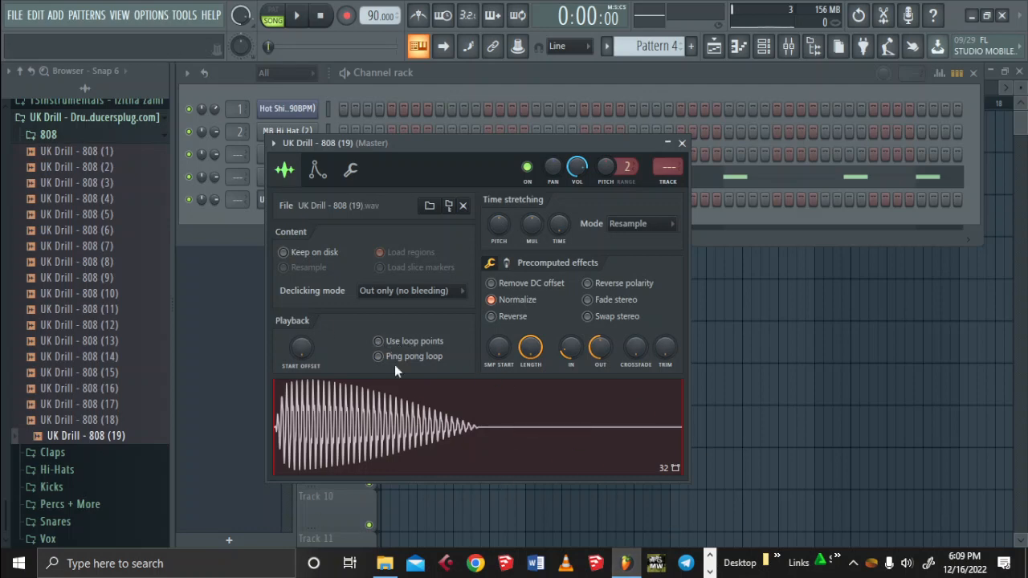
Play a few test notes on the 808 and raise its fade-out slightly so the tail ends a little before the waveform's midpoint
{"action": "key", "text": "b"}
{"action": "key", "text": "b"}
{"action": "key", "text": "c"}
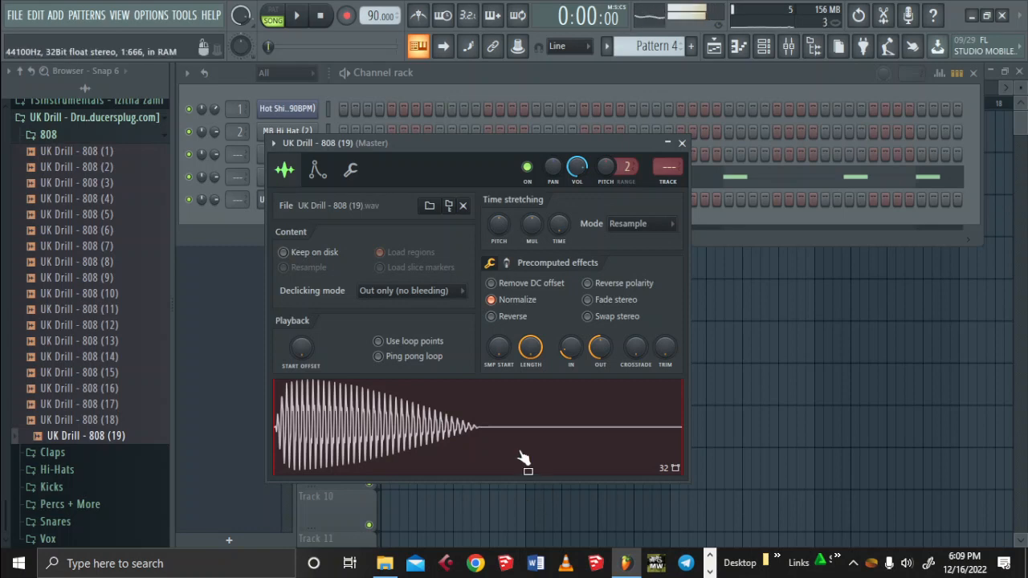
{"action": "left_click_drag", "start_coordinate": [598, 347], "coordinate": [599, 337]}
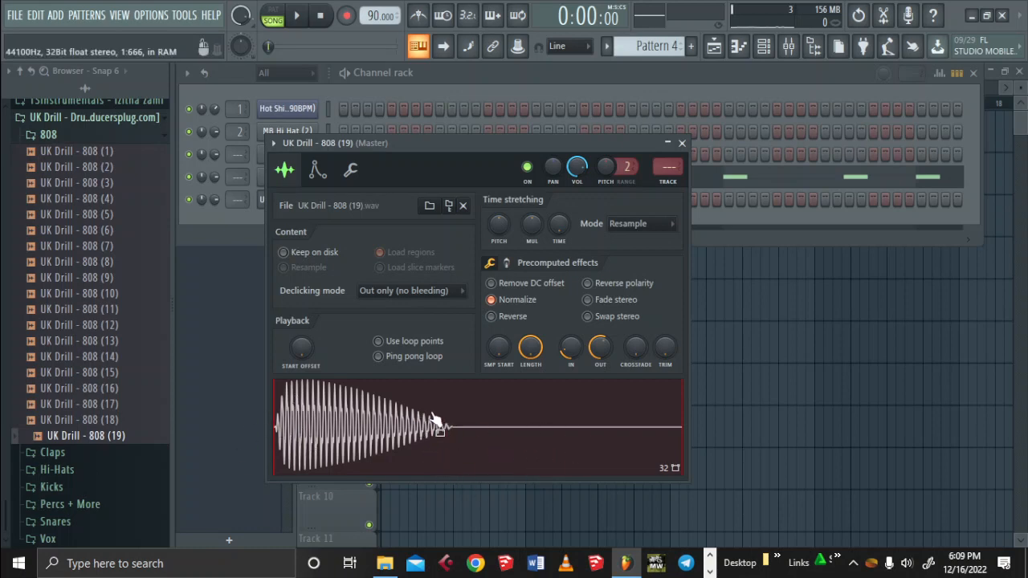
Make the 808 cut itself with cut group 2 by 2 in its miscellaneous settings, and close the channel settings
{"action": "left_click", "coordinate": [351, 173]}
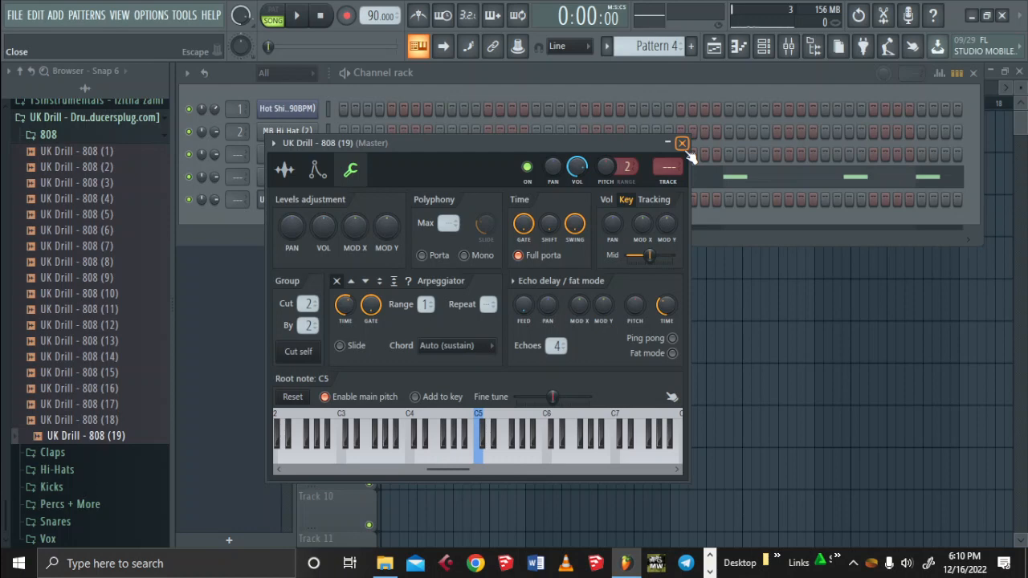
{"action": "left_click", "coordinate": [681, 143]}
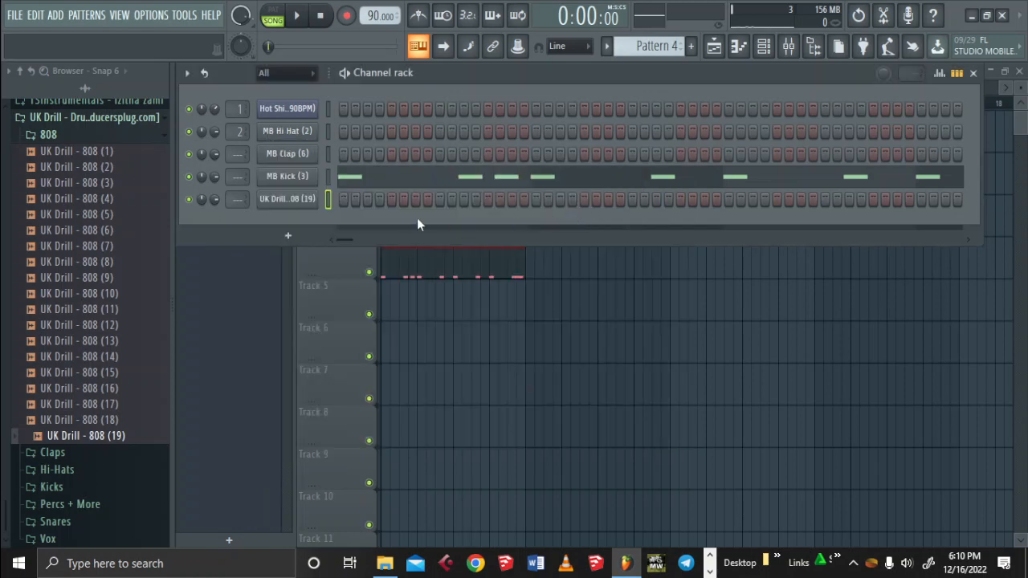
{"action": "left_click", "coordinate": [297, 200]}
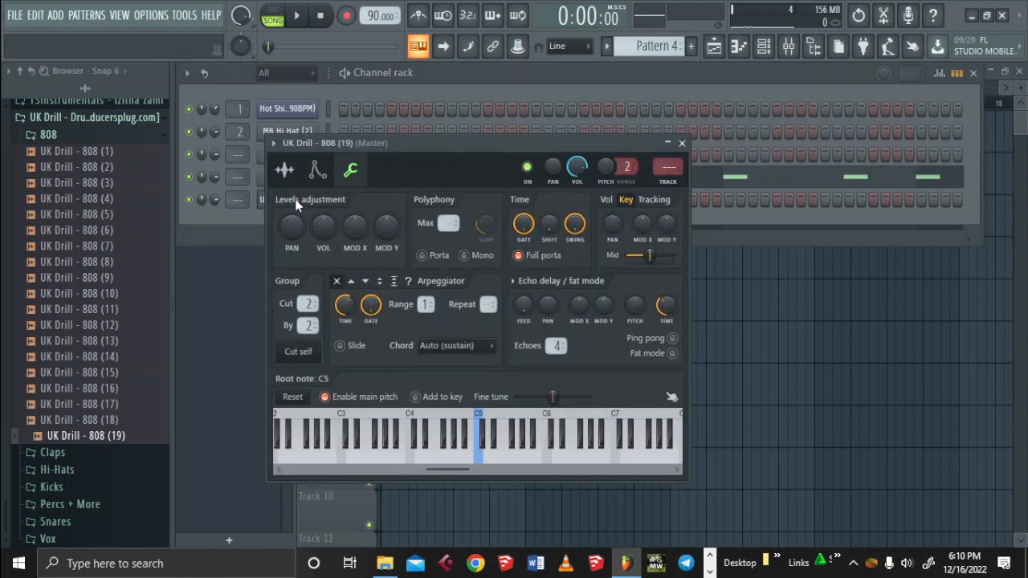
{"action": "left_click", "coordinate": [682, 145]}
Play short runs of neighbouring notes around G4 to B4 to audition the self-cutting 808
{"action": "key", "text": "n"}
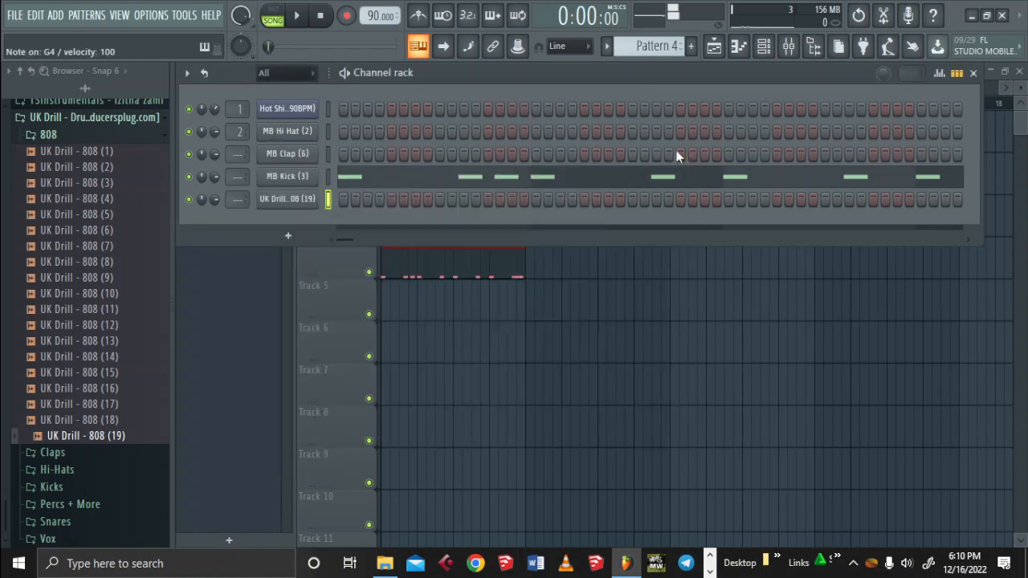
{"action": "key", "text": "m"}
{"action": "key", "text": "n"}
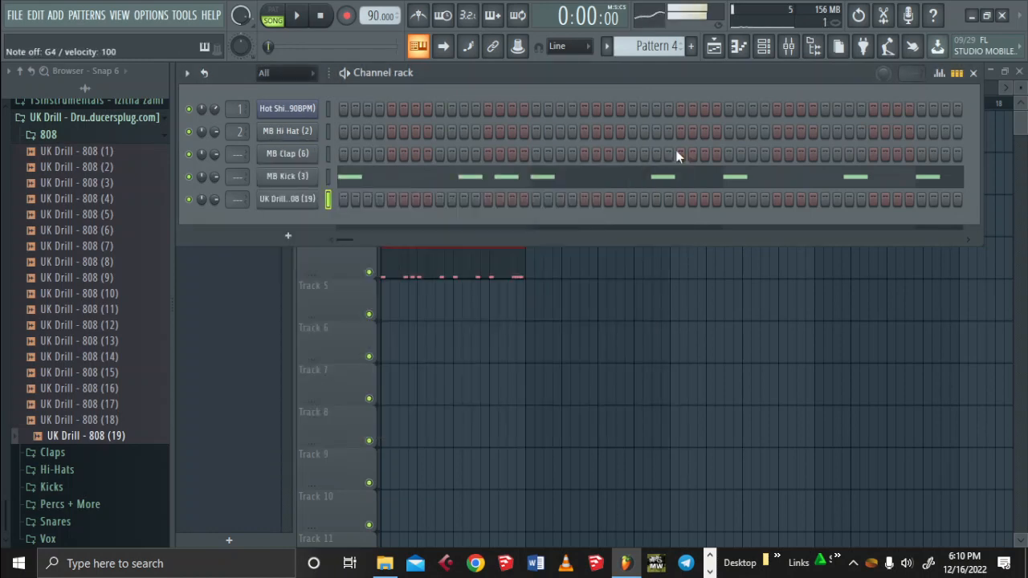
{"action": "key", "text": "m"}
{"action": "key", "text": "comma"}
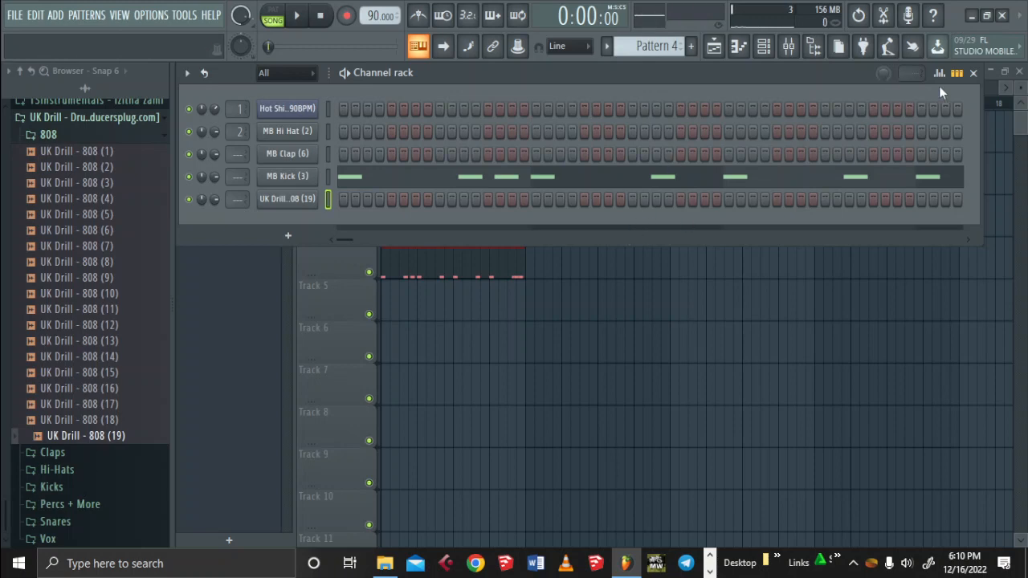
Rehearse an 808 line over the looping arrangement, and place an empty Pattern 5 across the first four bars of Track 5
{"action": "left_click", "coordinate": [984, 75]}
{"action": "key", "text": "space"}
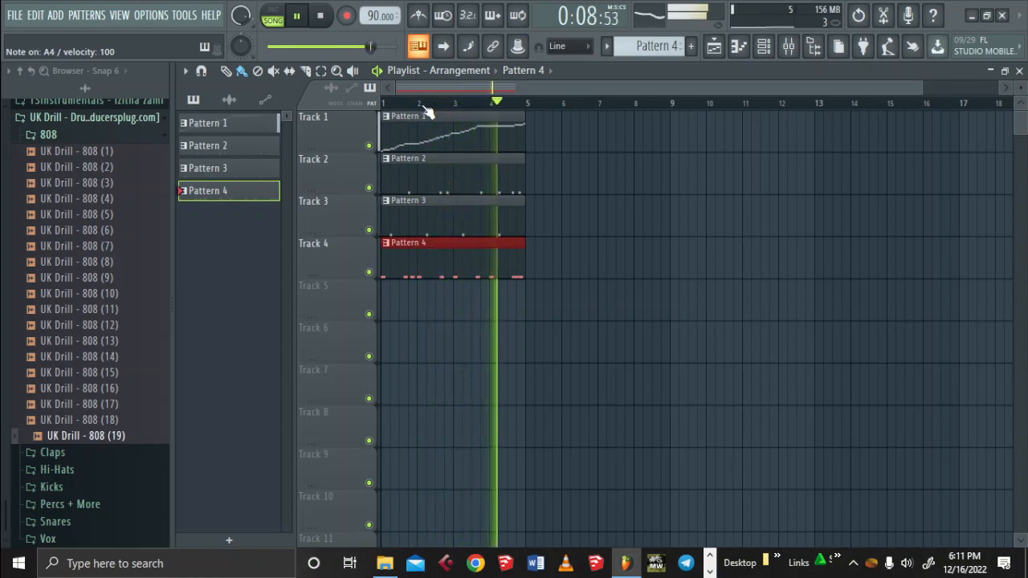
{"action": "key", "text": "space"}
{"action": "key", "text": "m"}
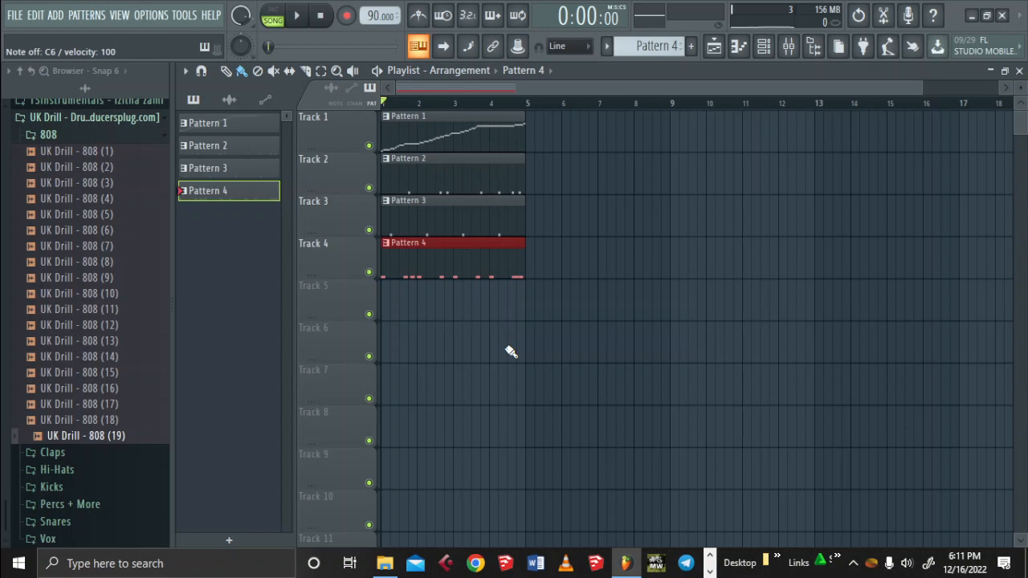
{"action": "key", "text": "n"}
{"action": "key", "text": "n"}
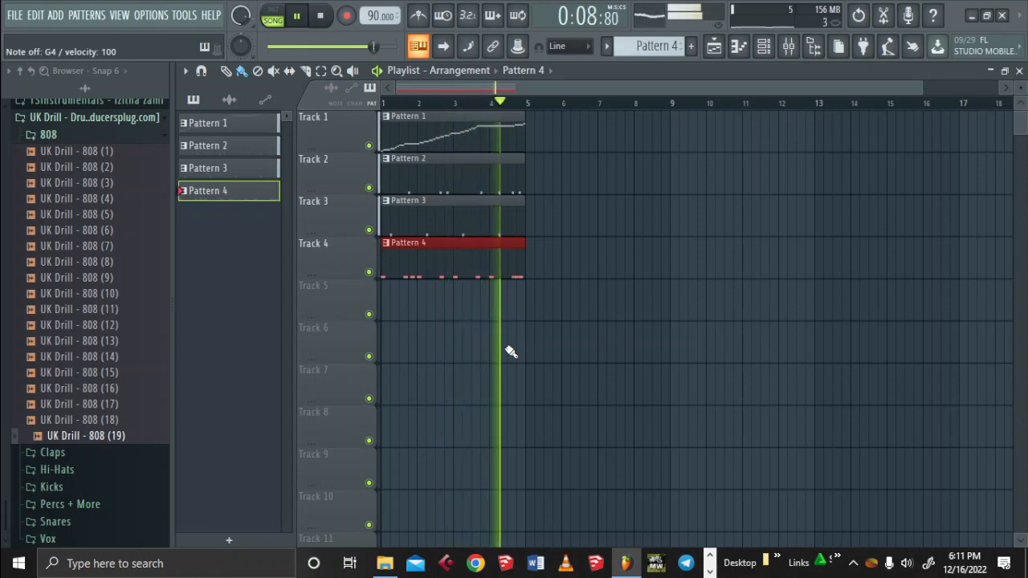
{"action": "key", "text": "space"}
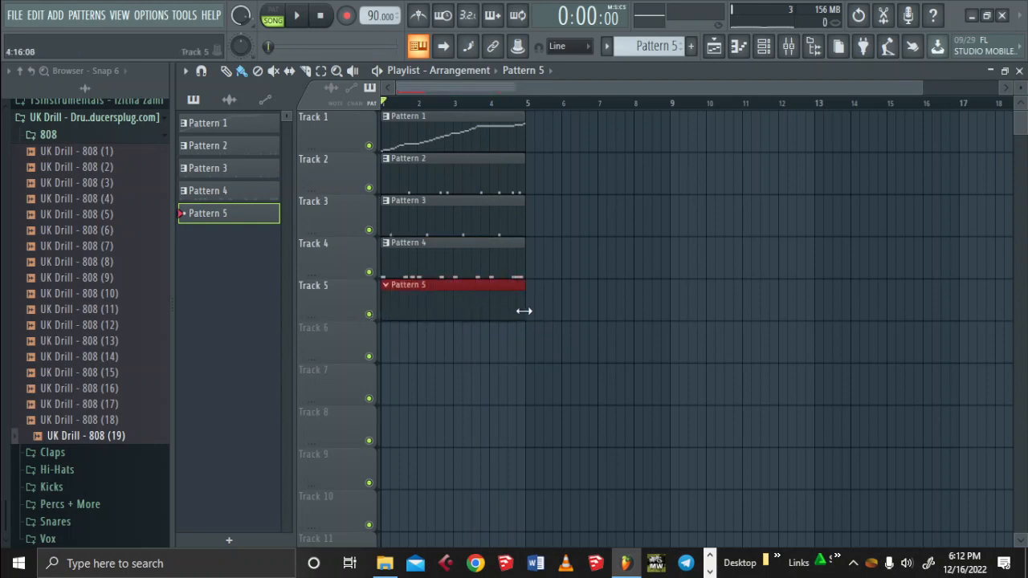
Review the UK Drill - 808 (19) channel's miscellaneous, envelope and sample settings, and close the channel rack
{"action": "left_click", "coordinate": [764, 46]}
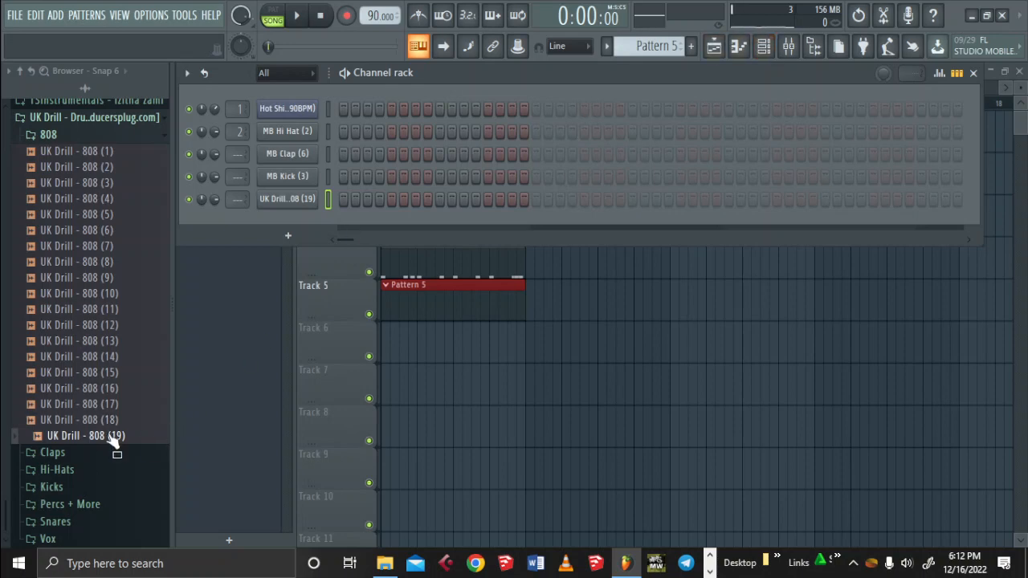
{"action": "left_click", "coordinate": [310, 204]}
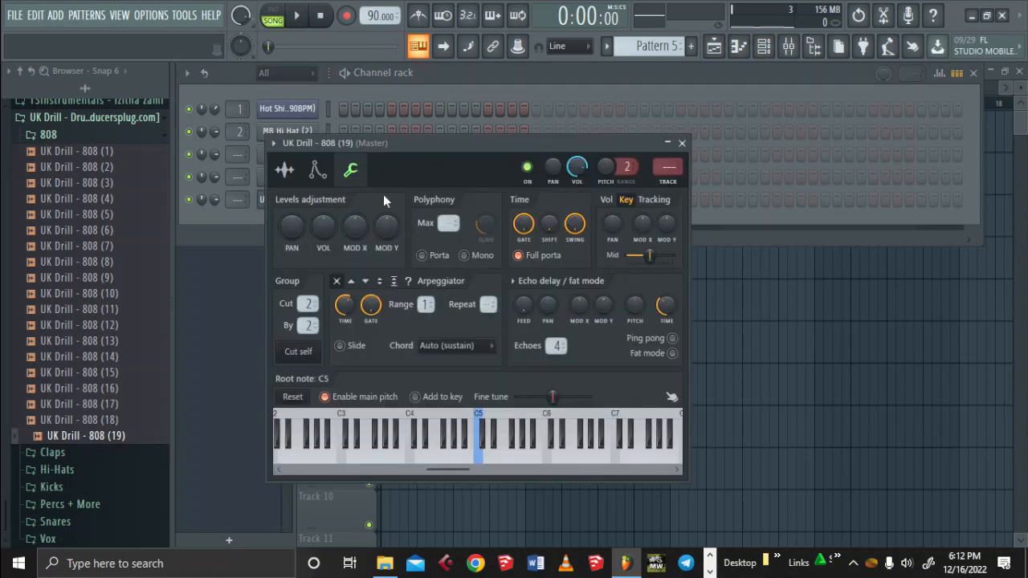
{"action": "left_click", "coordinate": [316, 172]}
{"action": "left_click", "coordinate": [289, 173]}
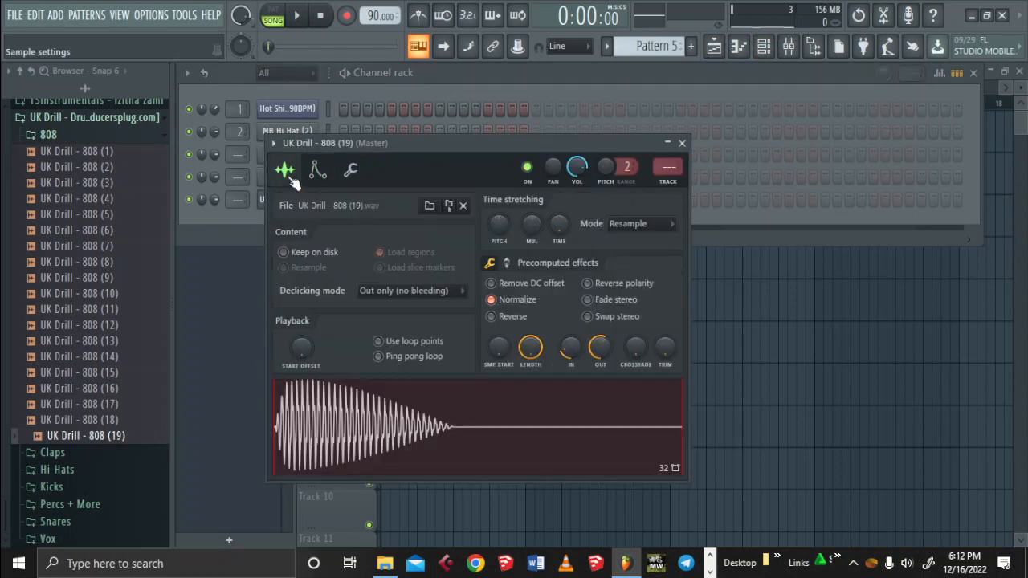
{"action": "left_click", "coordinate": [682, 144]}
{"action": "left_click", "coordinate": [974, 73]}
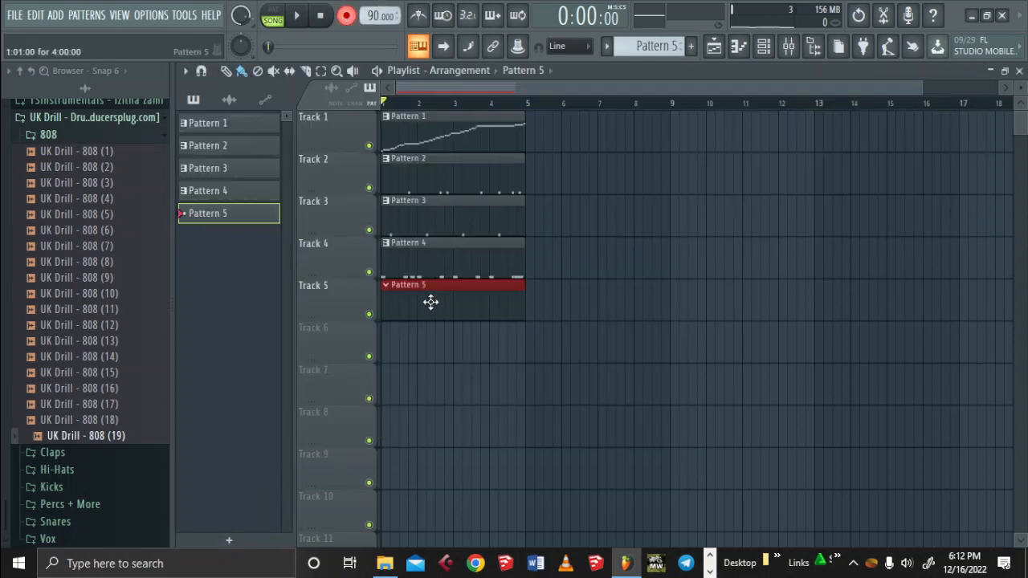
Record an 808 line live into Pattern 5 over the four-bar beat, using A4, B4, G4 and a final C5
{"action": "left_click", "coordinate": [448, 260]}
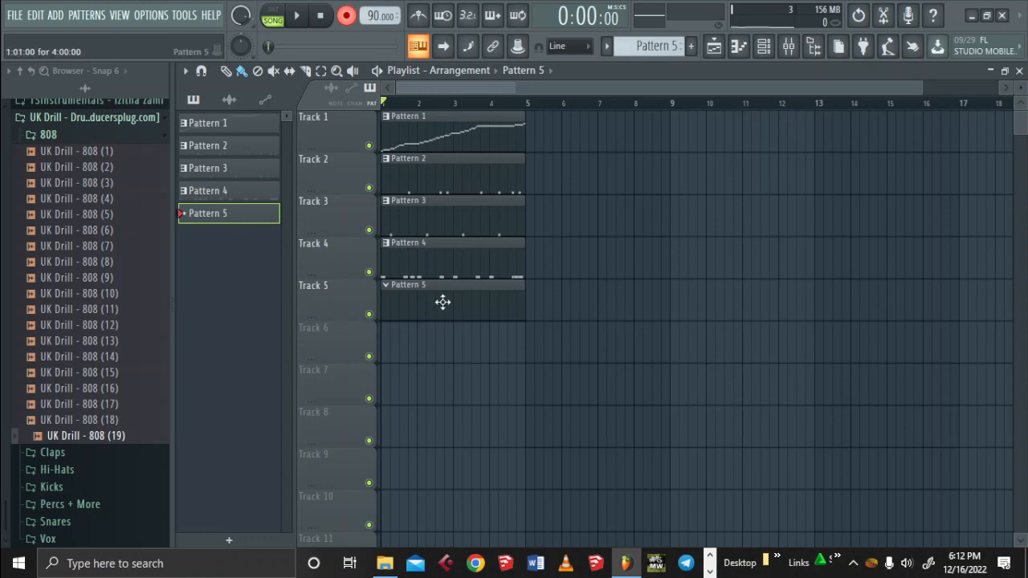
{"action": "key", "text": "n"}
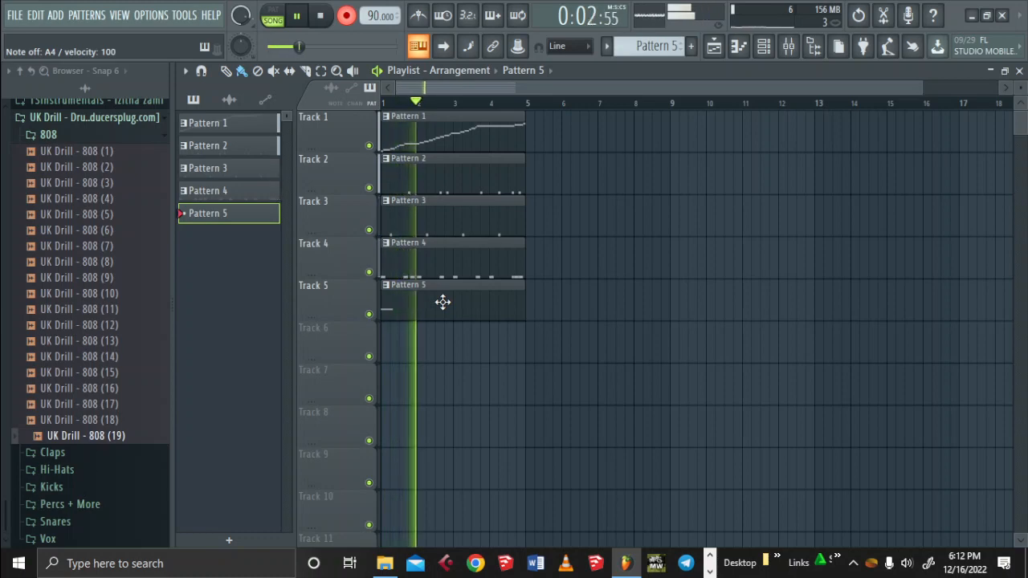
{"action": "key", "text": "n"}
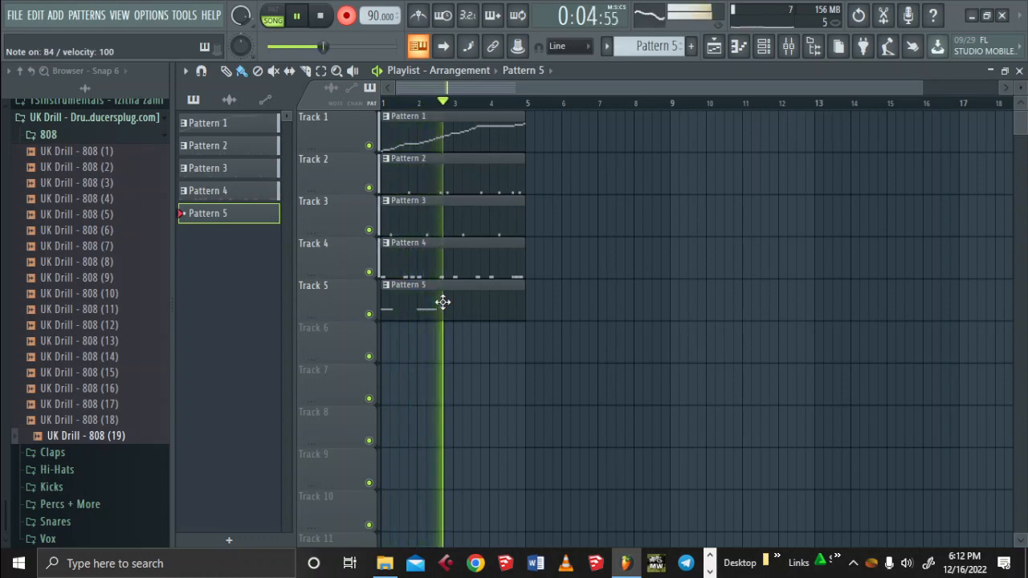
{"action": "key", "text": "b"}
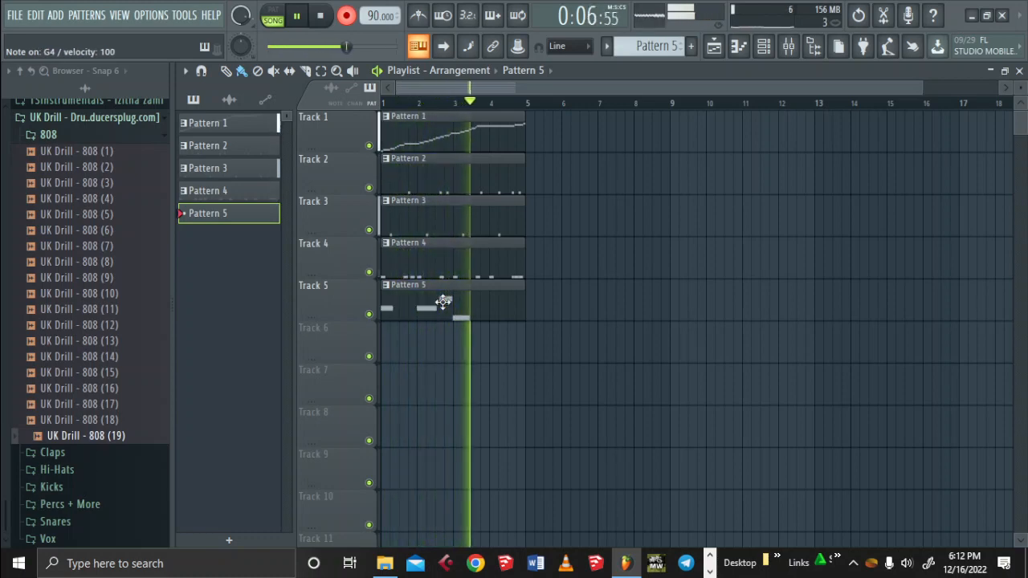
{"action": "key", "text": "b"}
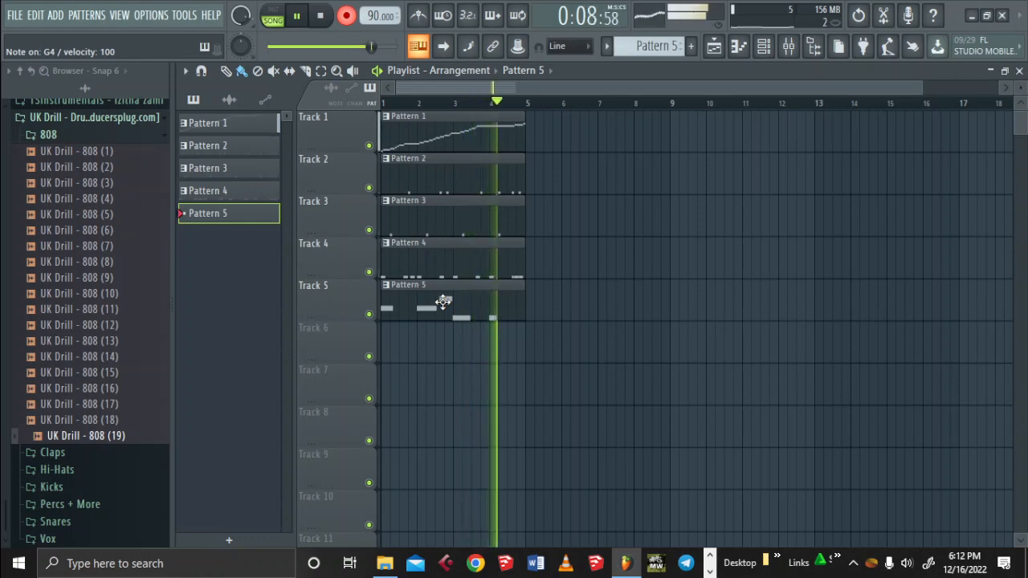
{"action": "key", "text": "b"}
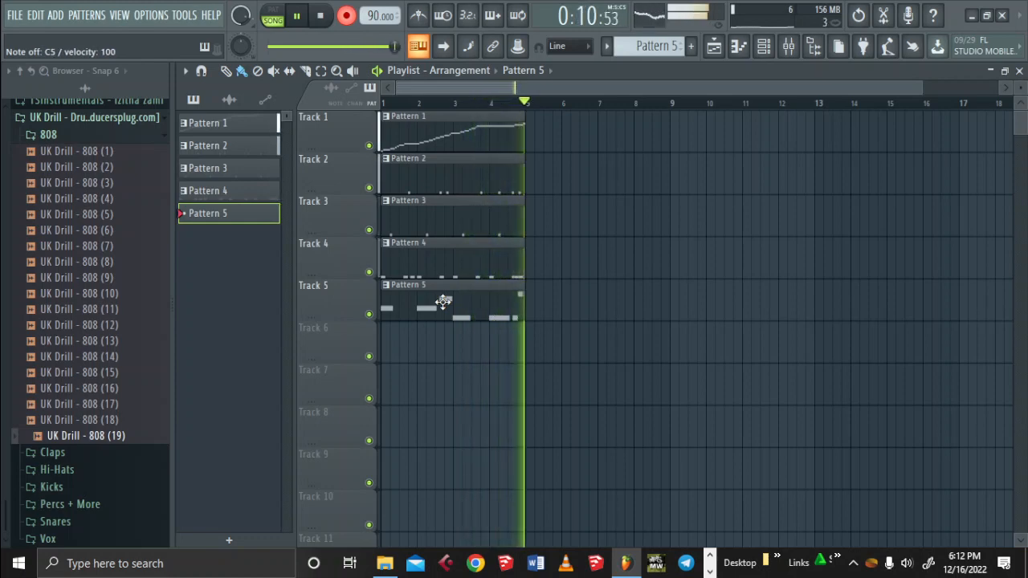
{"action": "key", "text": "space"}
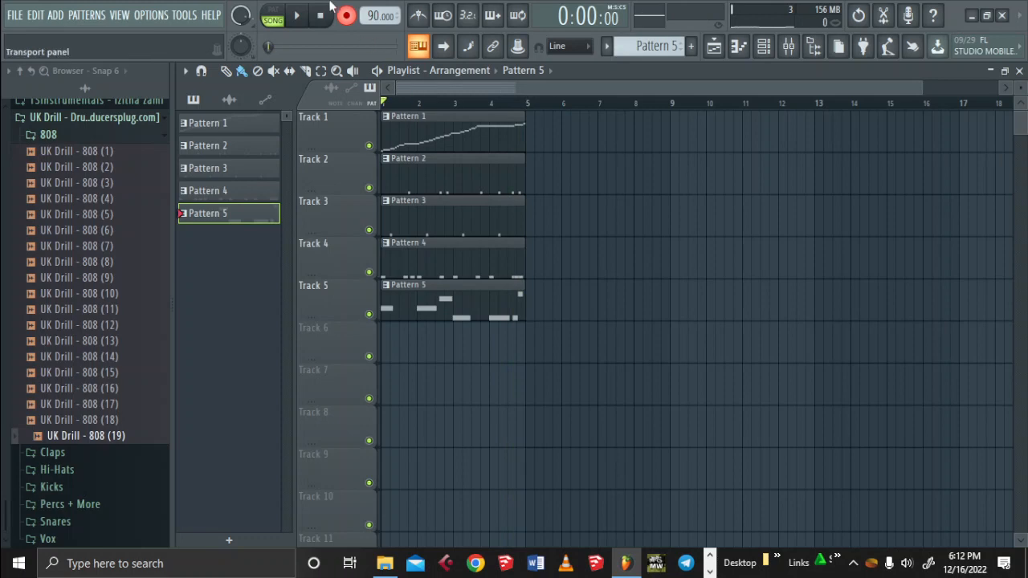
Align the recorded 808 notes to the grid in Pattern 5's piano roll and lower the final C5 to A#4
{"action": "double_click", "coordinate": [473, 310]}
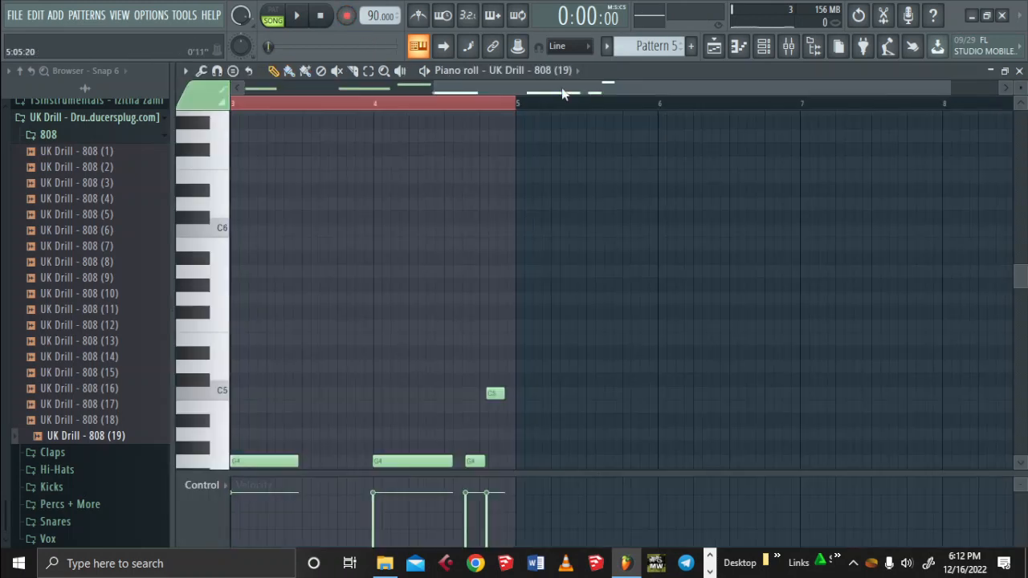
{"action": "right_click", "coordinate": [257, 271]}
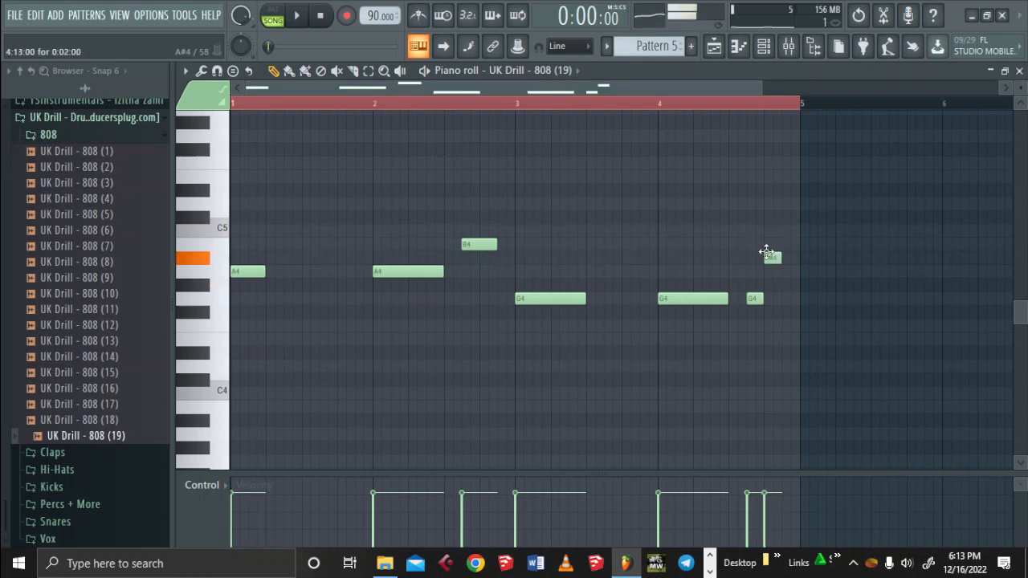
{"action": "key", "text": "space"}
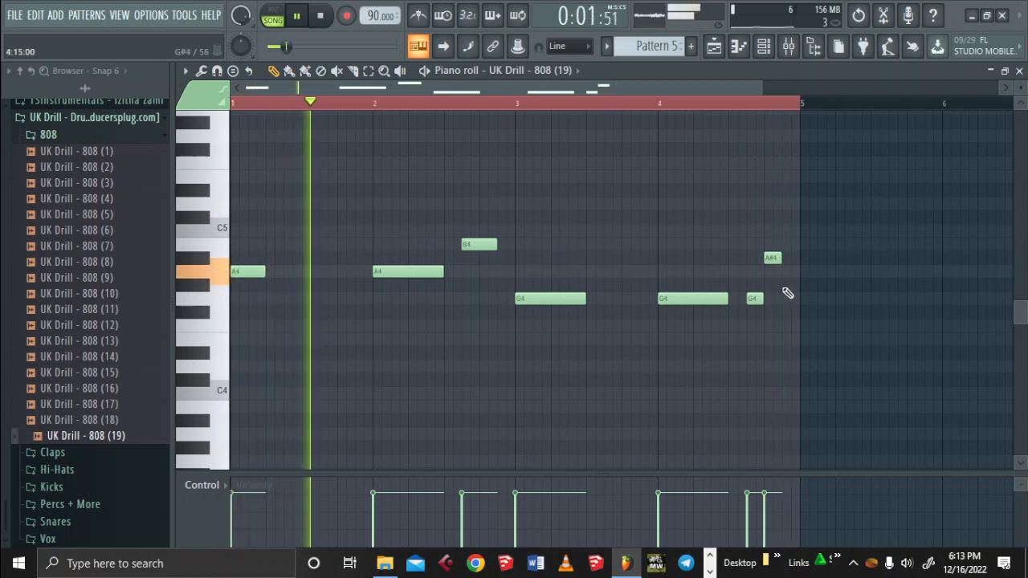
Add a short closing note at 4:14:00, set its pitch to G#4, and play back the end of the 808 line
{"action": "key", "text": "space"}
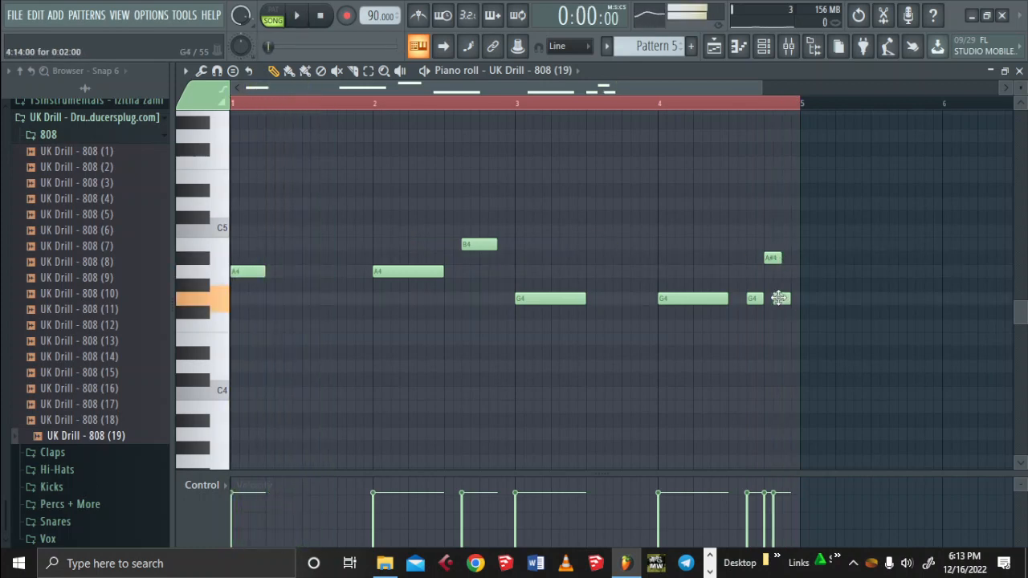
{"action": "left_click", "coordinate": [701, 118]}
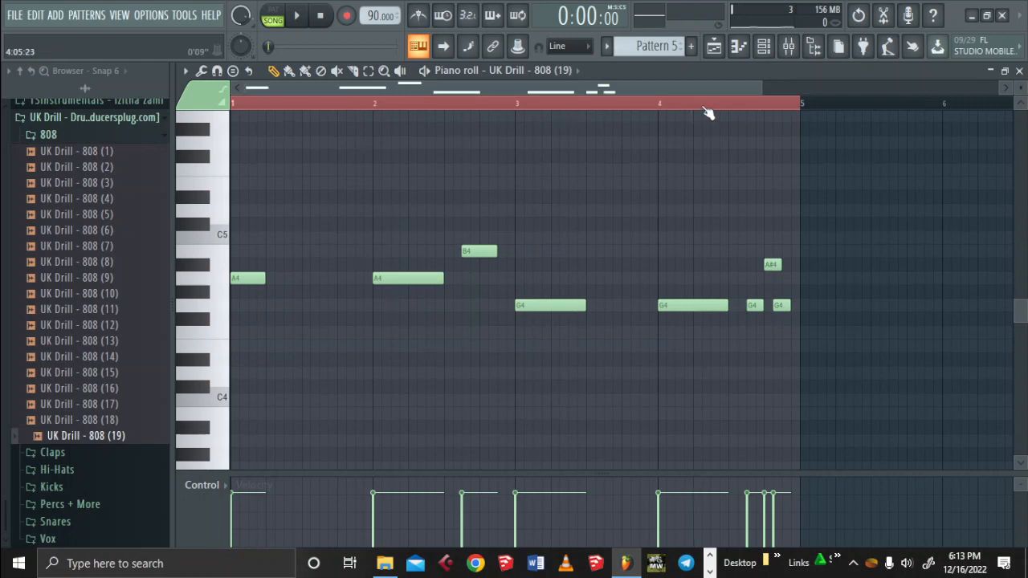
{"action": "left_click", "coordinate": [707, 107]}
{"action": "key", "text": "space"}
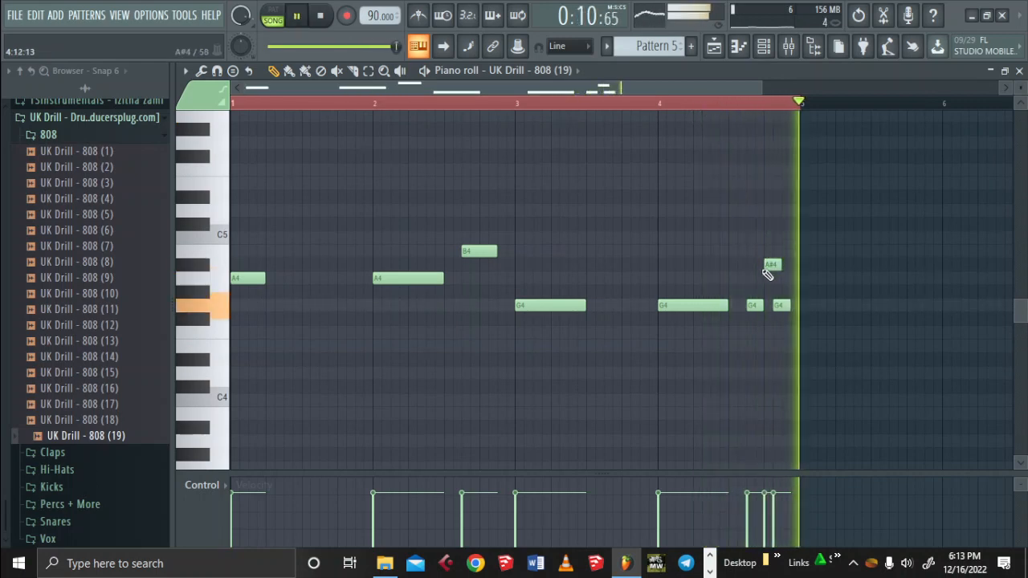
{"action": "left_click_drag", "start_coordinate": [780, 305], "coordinate": [780, 291]}
{"action": "key", "text": "space"}
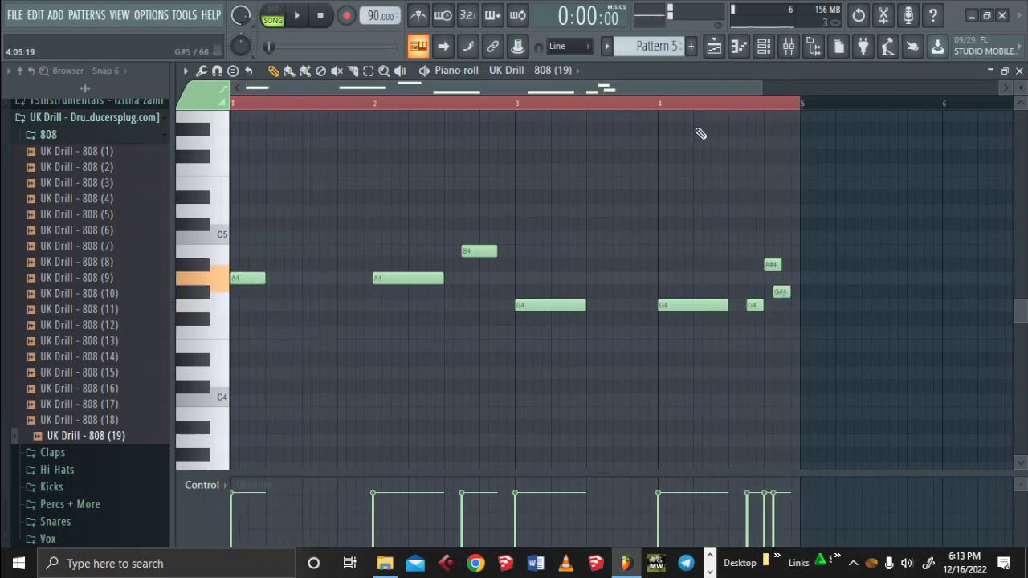
{"action": "key", "text": "space"}
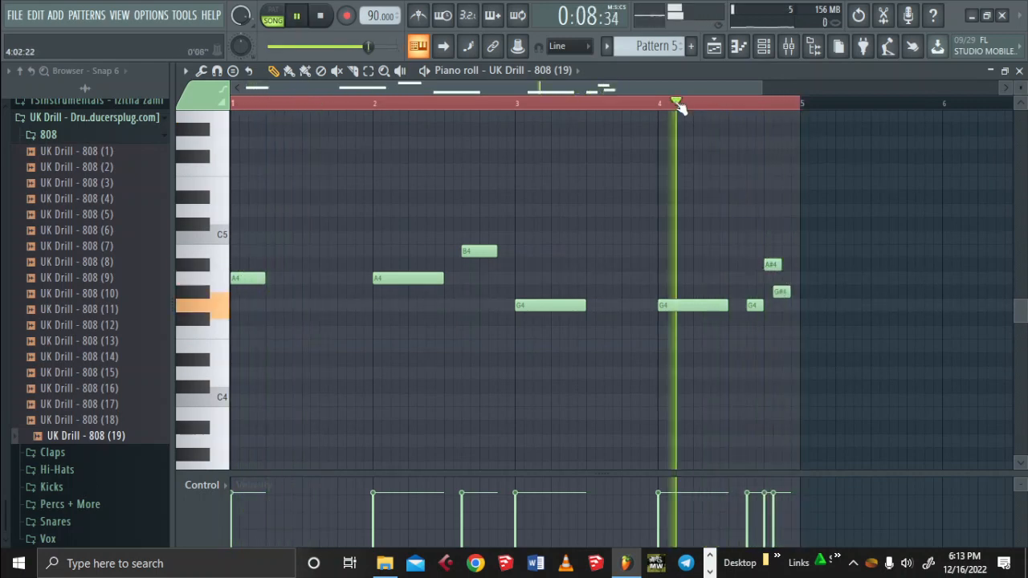
Make the A#4 a 0:01:00 note with slide and portamento, extend the G4 before it to 0:03:00, and return to the playlist
{"action": "double_click", "coordinate": [765, 264]}
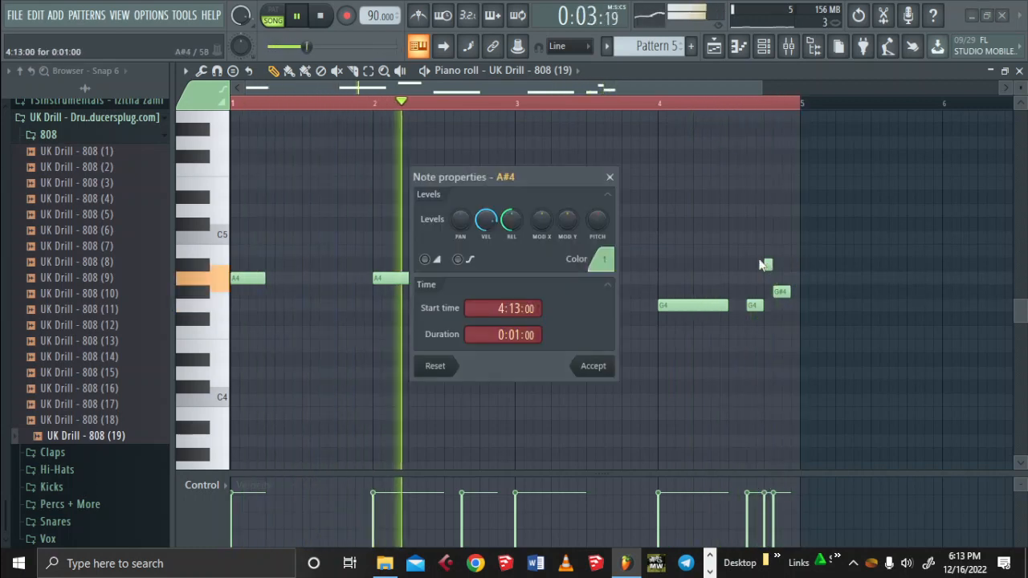
{"action": "left_click", "coordinate": [424, 259]}
{"action": "left_click", "coordinate": [457, 259]}
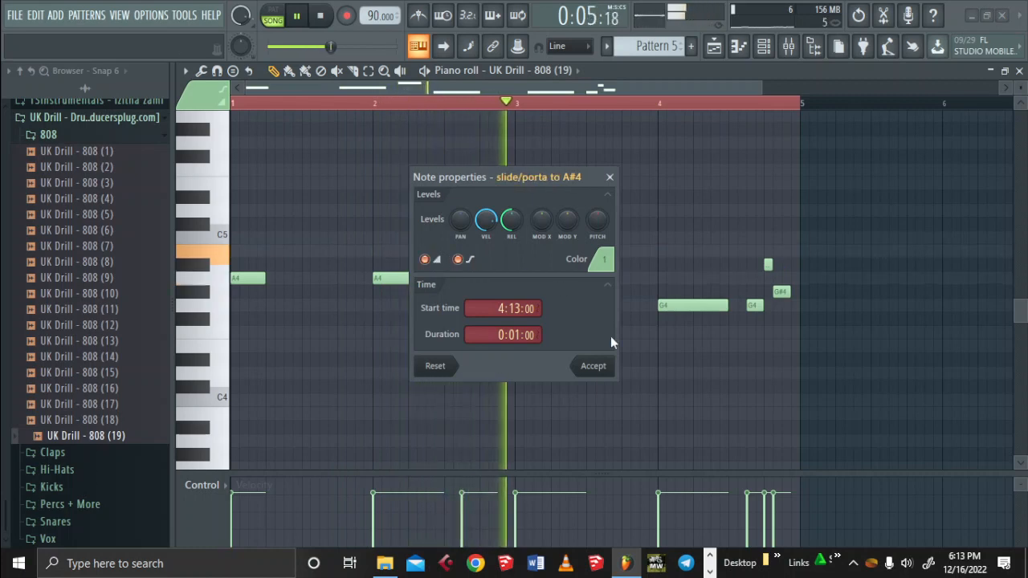
{"action": "left_click", "coordinate": [604, 366]}
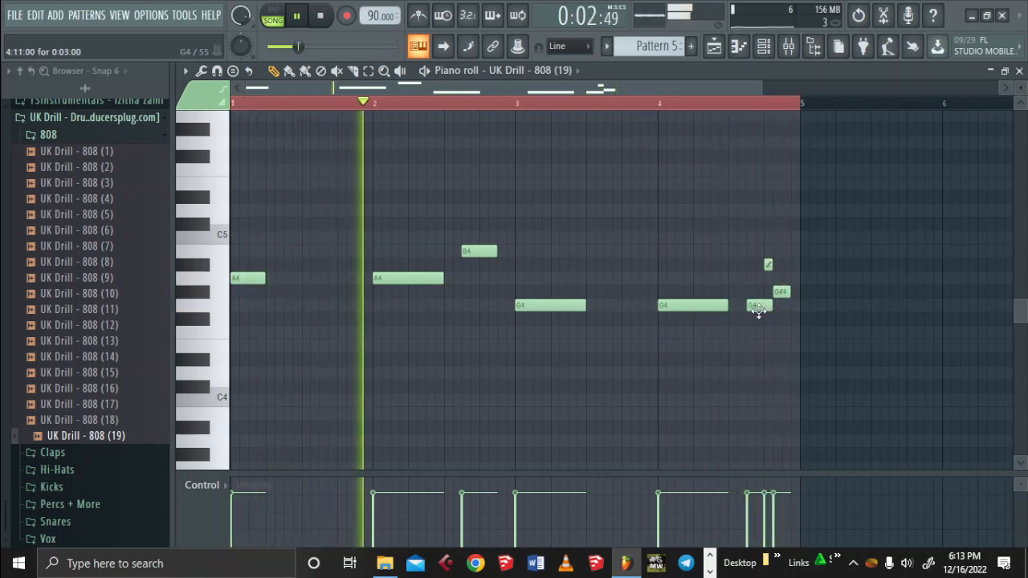
{"action": "left_click", "coordinate": [1019, 71]}
{"action": "key", "text": "space"}
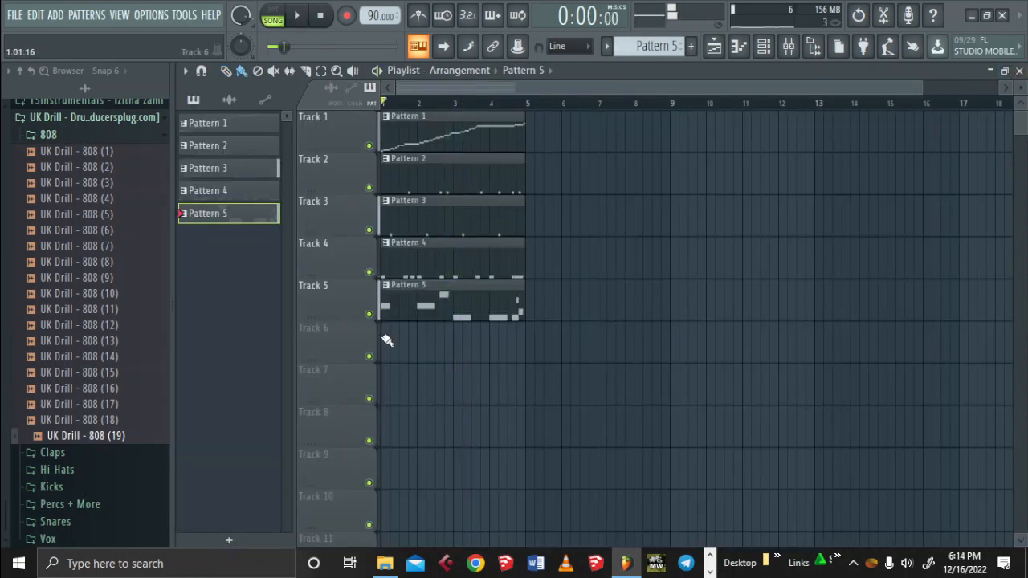
Mute Track 5 holding Pattern 5 and audition other samples in the UK Drill 808 folder over the playing beat
{"action": "left_click", "coordinate": [371, 315]}
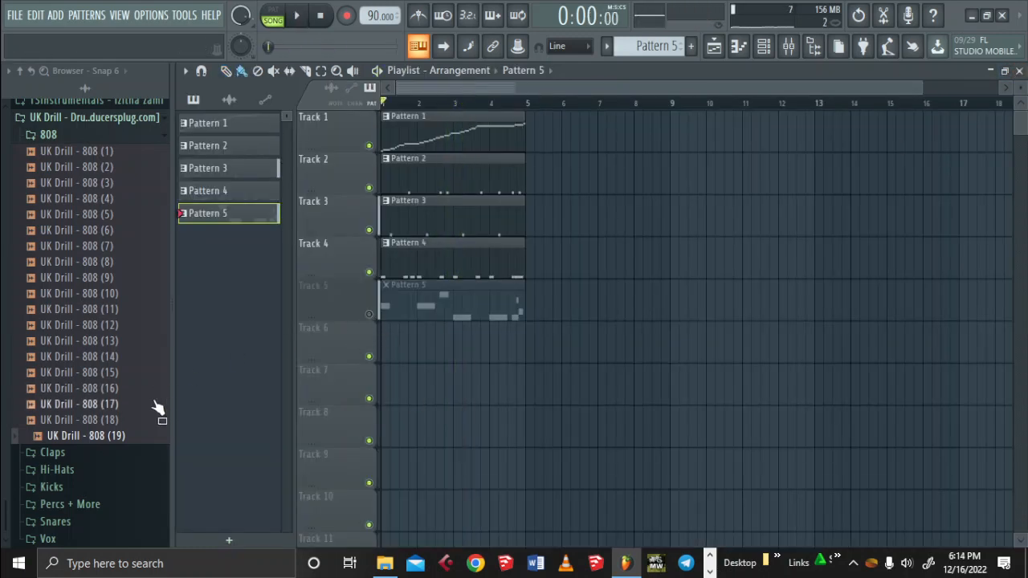
{"action": "left_click", "coordinate": [64, 406]}
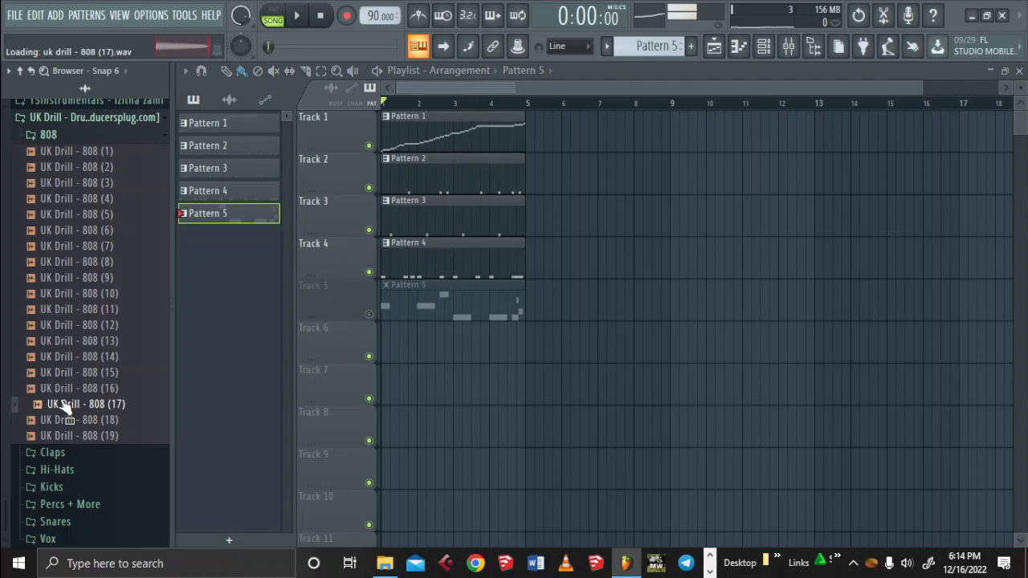
{"action": "left_click", "coordinate": [87, 168]}
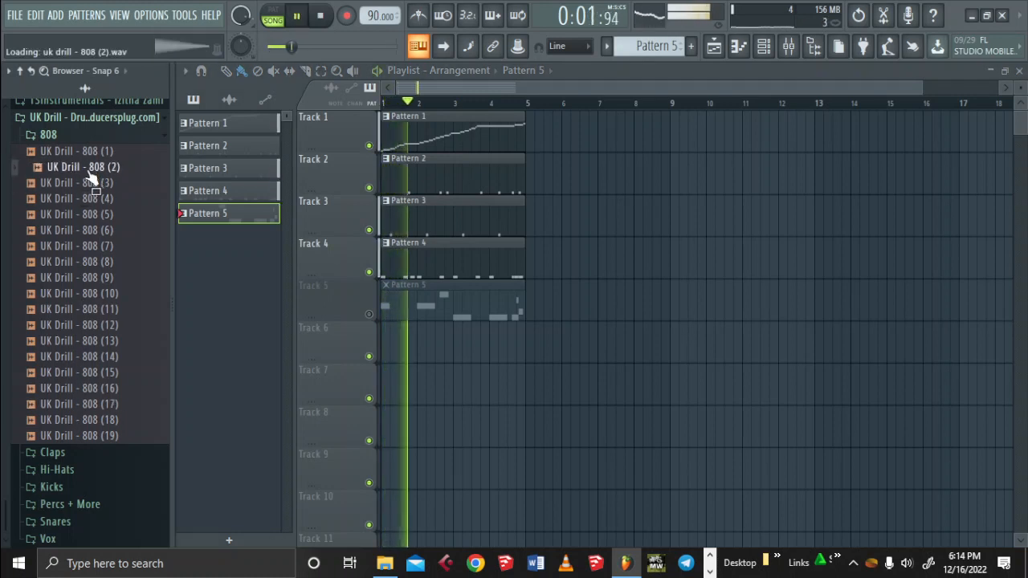
{"action": "left_click", "coordinate": [100, 153]}
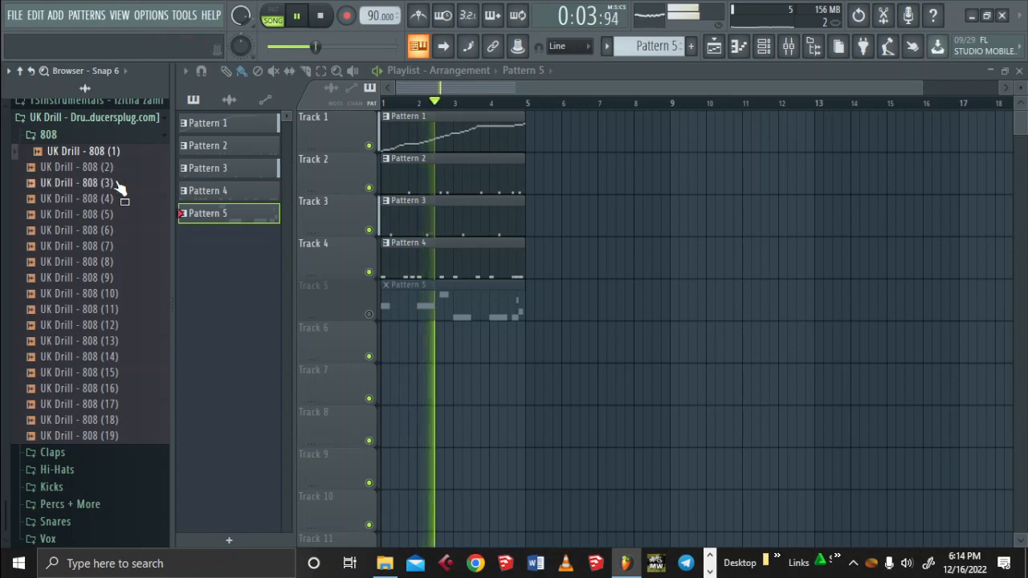
{"action": "left_click", "coordinate": [119, 185]}
{"action": "left_click", "coordinate": [117, 199]}
{"action": "left_click", "coordinate": [120, 213]}
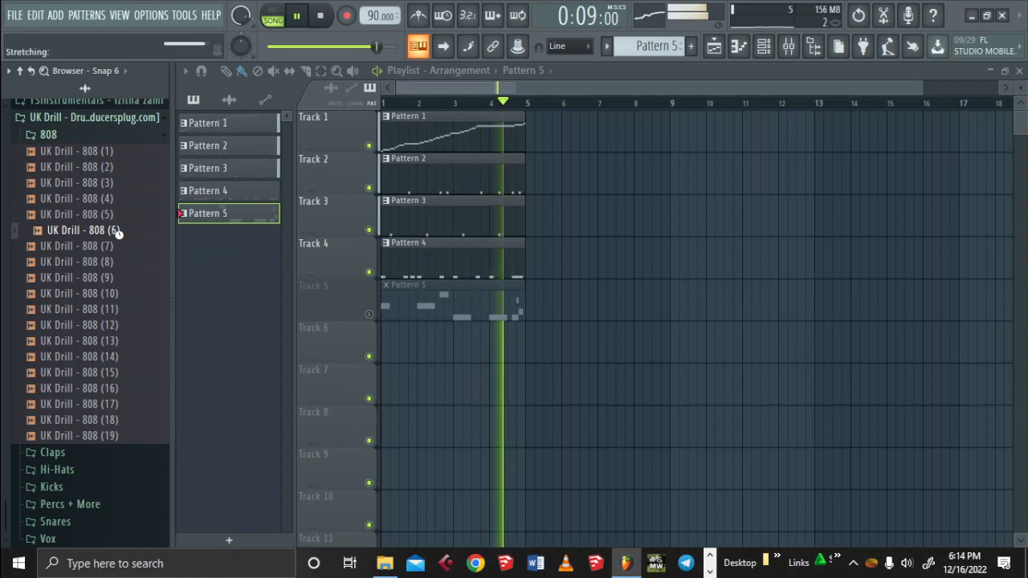
Audition the bass samples in the TriSamples 808s folder, from the Am sounds through 808 Bass Cm Trunk Shaker and 808 Bass Deep, over the beat
{"action": "left_click", "coordinate": [106, 136]}
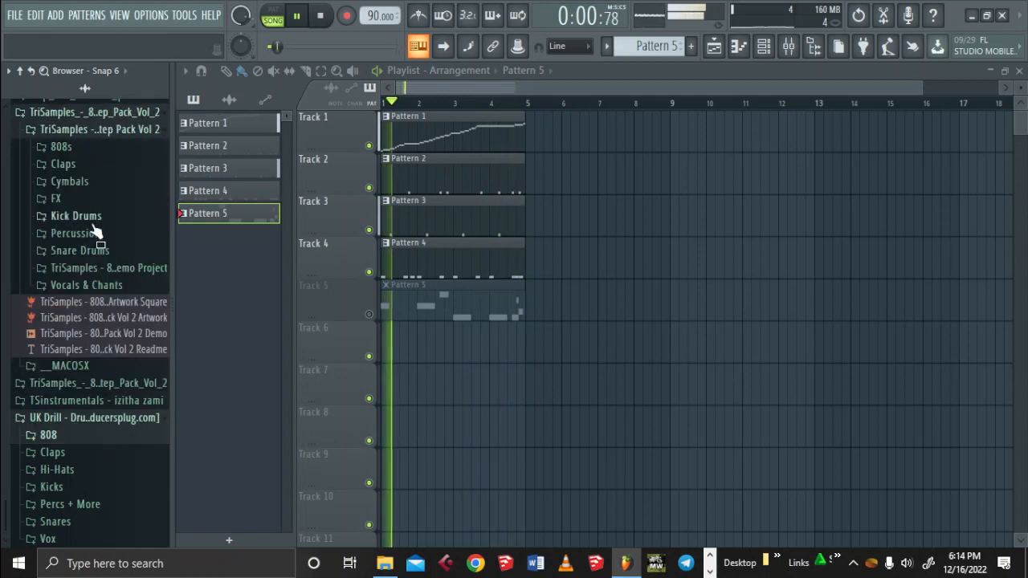
{"action": "left_click", "coordinate": [84, 151]}
{"action": "left_click", "coordinate": [90, 179]}
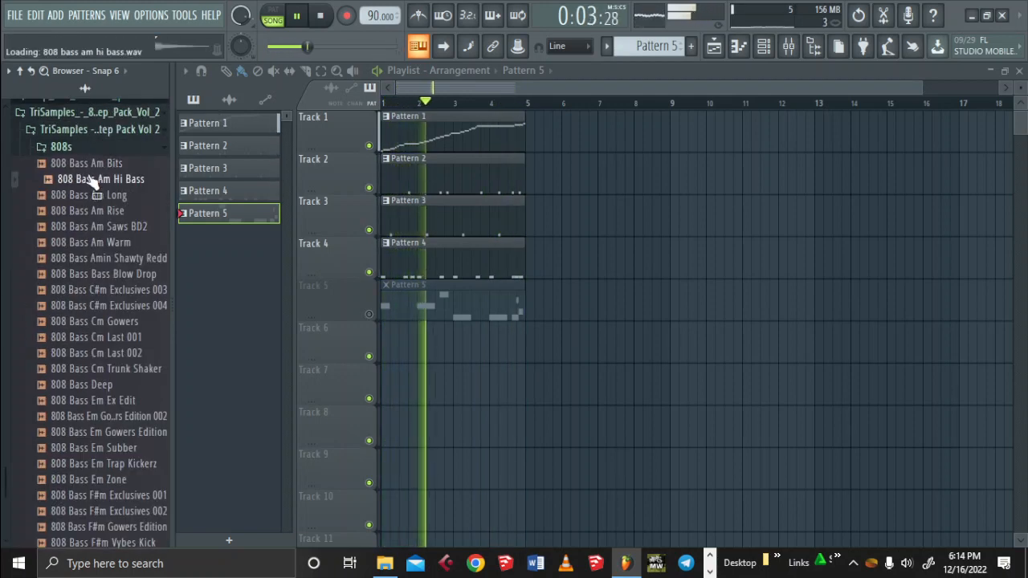
{"action": "left_click", "coordinate": [100, 167]}
{"action": "left_click", "coordinate": [121, 213]}
{"action": "left_click", "coordinate": [122, 199]}
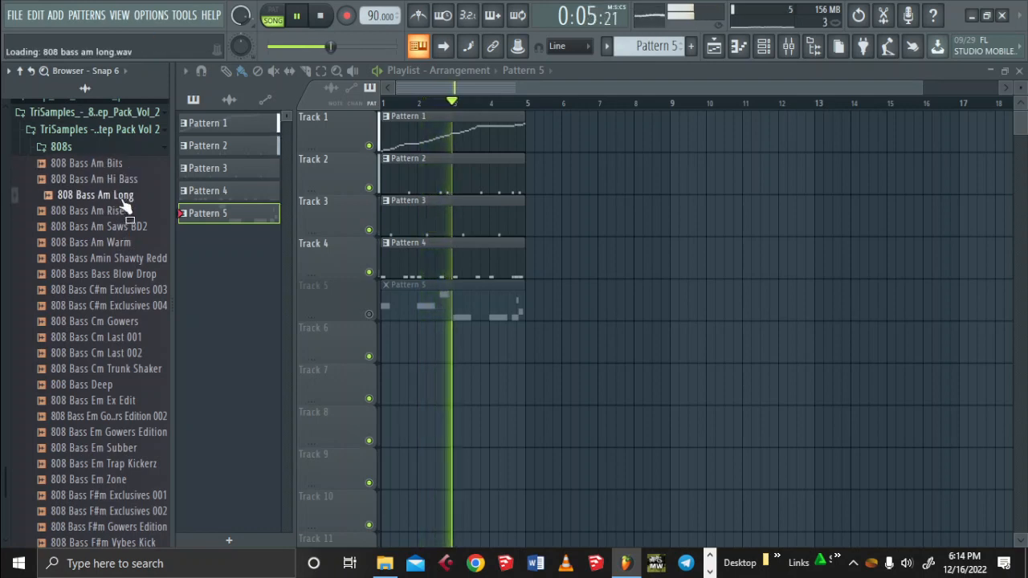
{"action": "left_click", "coordinate": [135, 241]}
{"action": "left_click", "coordinate": [88, 273]}
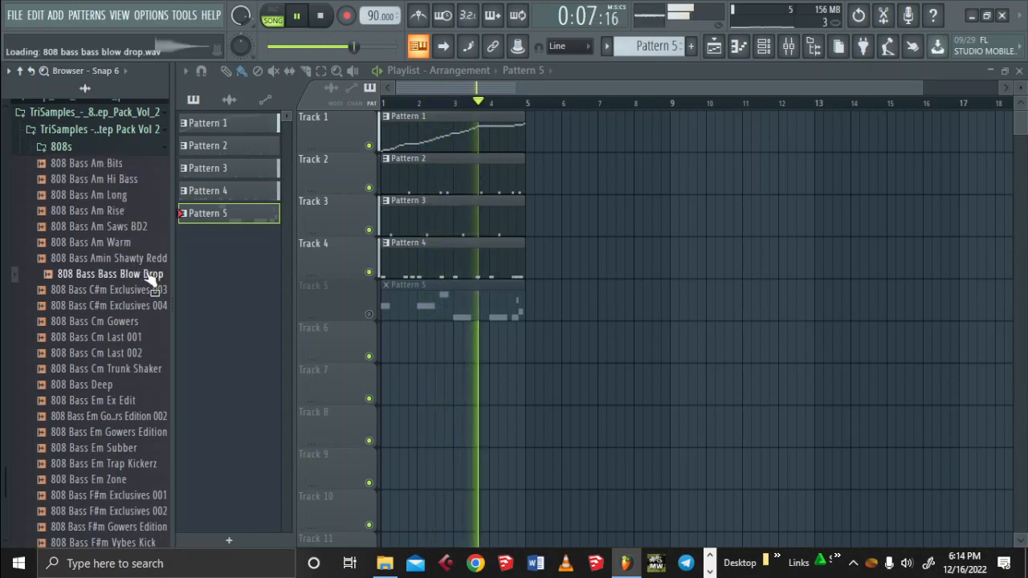
{"action": "left_click", "coordinate": [159, 259]}
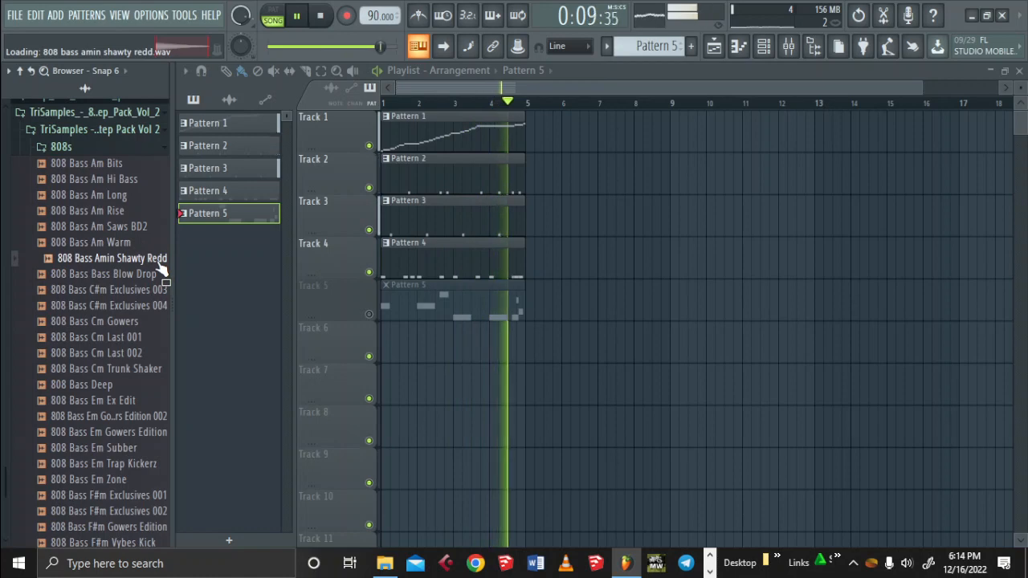
{"action": "left_click", "coordinate": [161, 274]}
{"action": "left_click", "coordinate": [161, 290]}
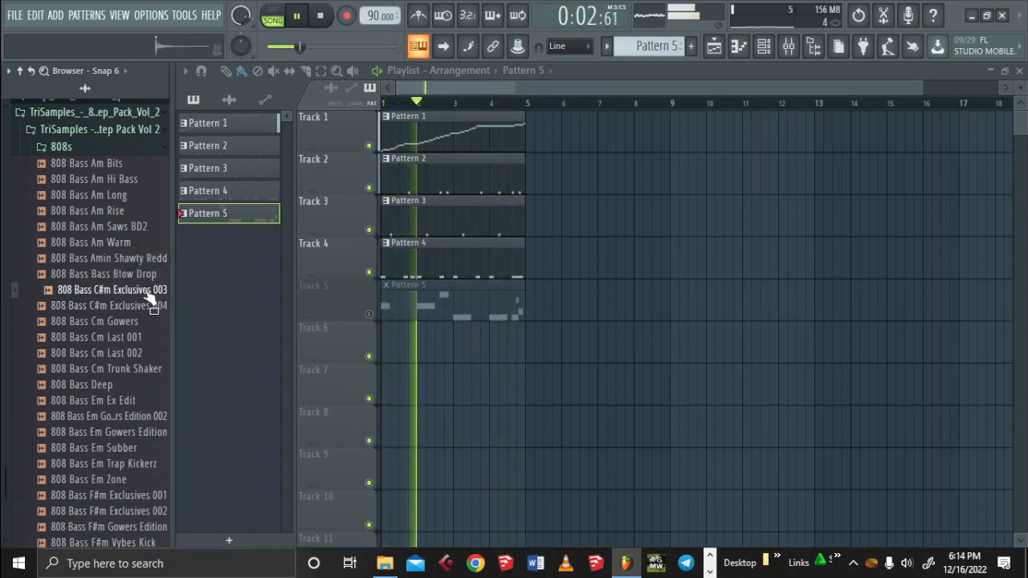
{"action": "left_click", "coordinate": [148, 307]}
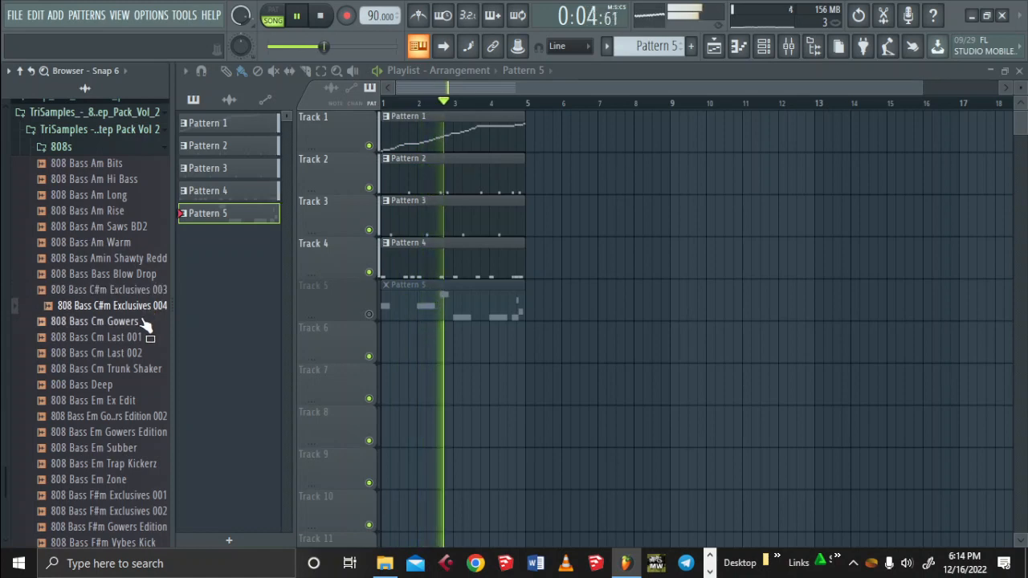
{"action": "left_click", "coordinate": [138, 322]}
{"action": "left_click", "coordinate": [127, 353]}
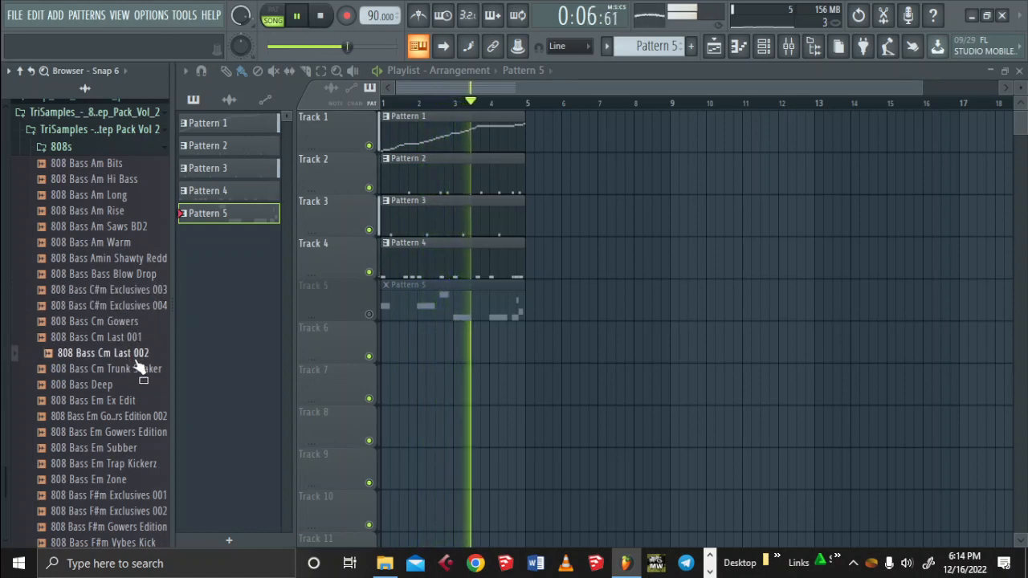
{"action": "left_click", "coordinate": [142, 369]}
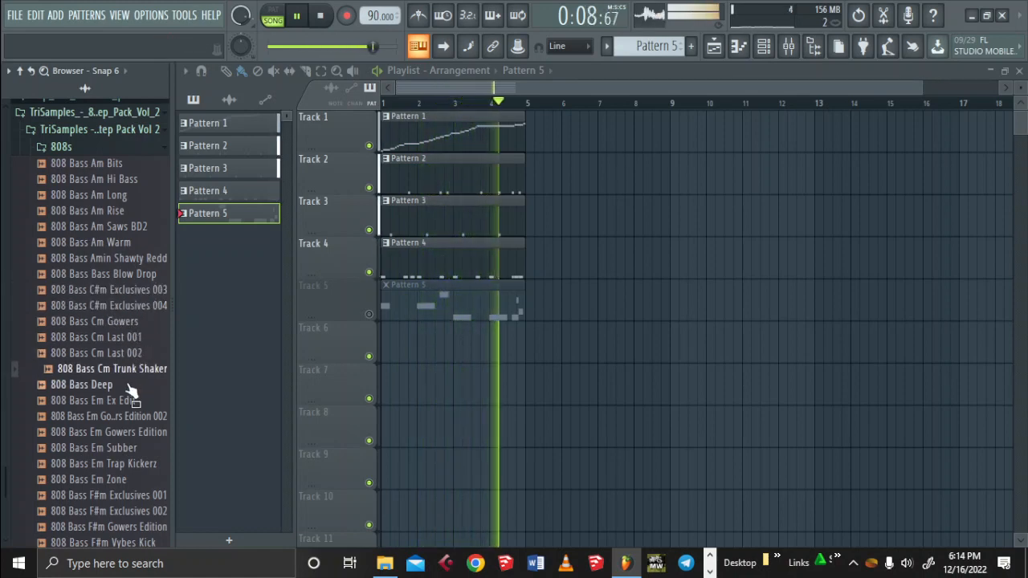
{"action": "left_click", "coordinate": [114, 385]}
{"action": "left_click", "coordinate": [109, 369]}
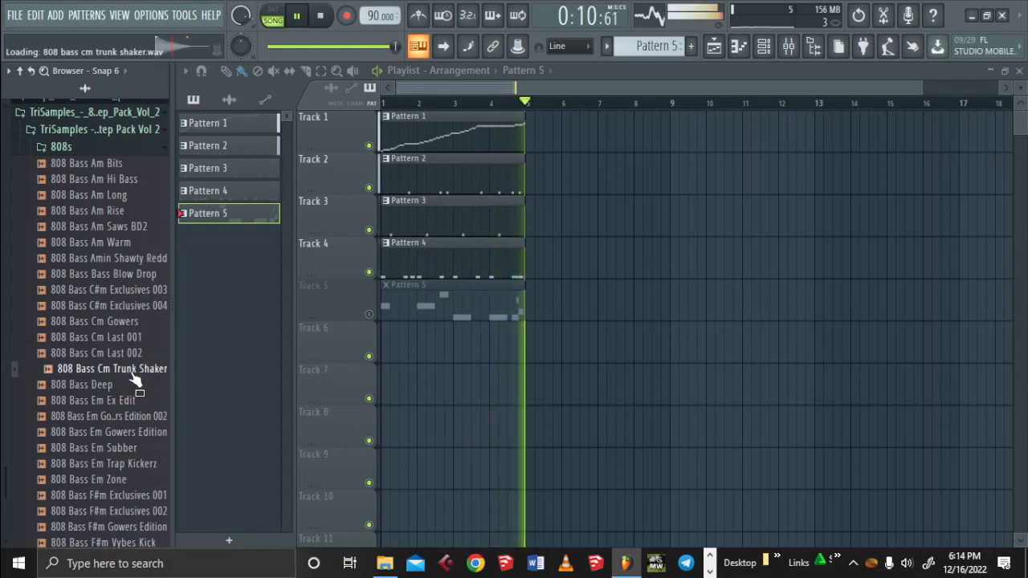
Stop playback, add 808 Bass Cm Trunk Shaker as a new channel in the channel rack, and enable Normalize for it
{"action": "left_click", "coordinate": [764, 46]}
{"action": "key", "text": "space"}
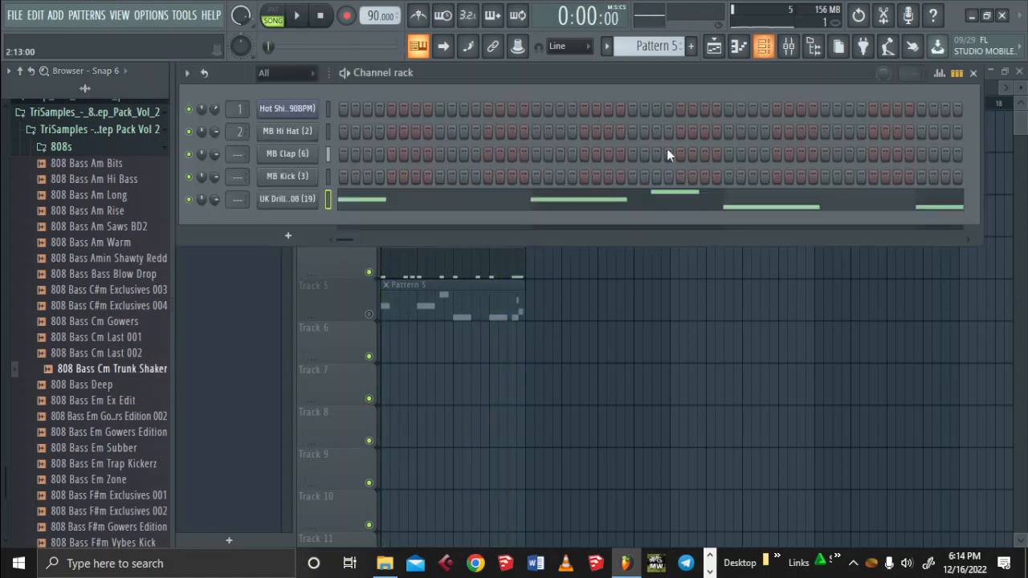
{"action": "mouse_move", "coordinate": [301, 225]}
{"action": "left_mouse_down"}
{"action": "mouse_move", "coordinate": [309, 219]}
{"action": "mouse_move", "coordinate": [306, 243]}
{"action": "left_mouse_up"}
{"action": "left_click", "coordinate": [307, 225]}
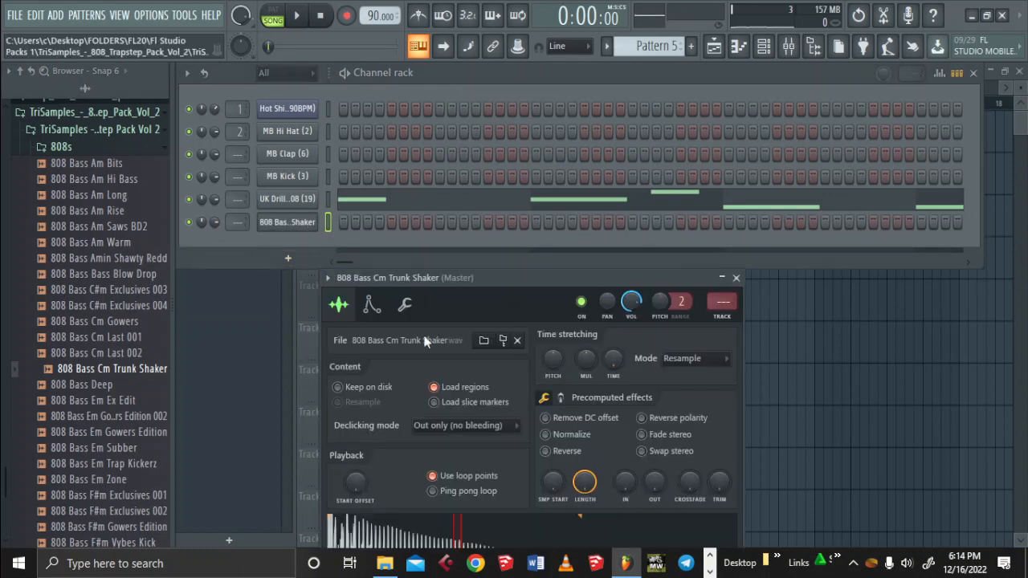
{"action": "left_click_drag", "start_coordinate": [473, 279], "coordinate": [422, 153]}
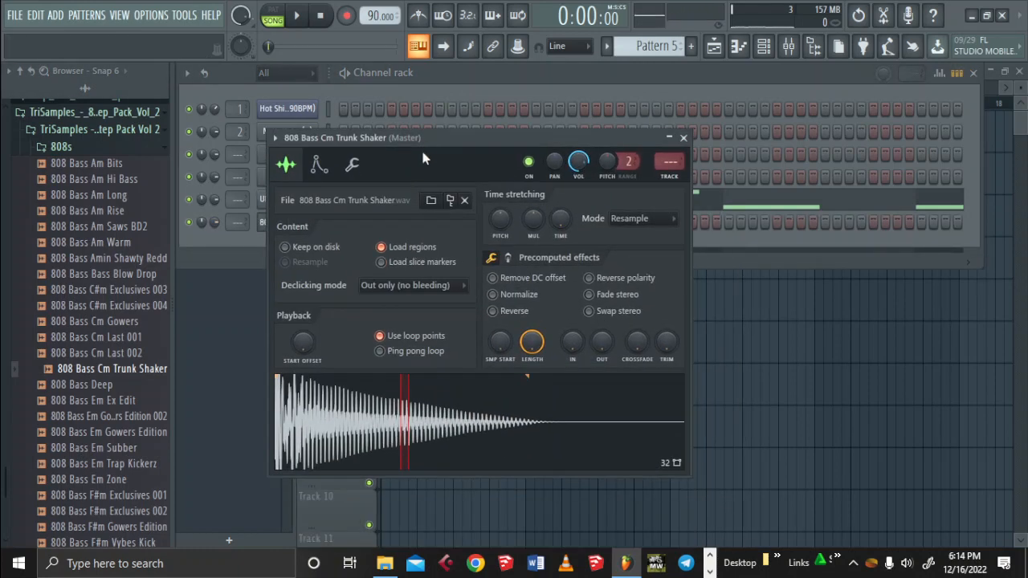
{"action": "left_click", "coordinate": [493, 294]}
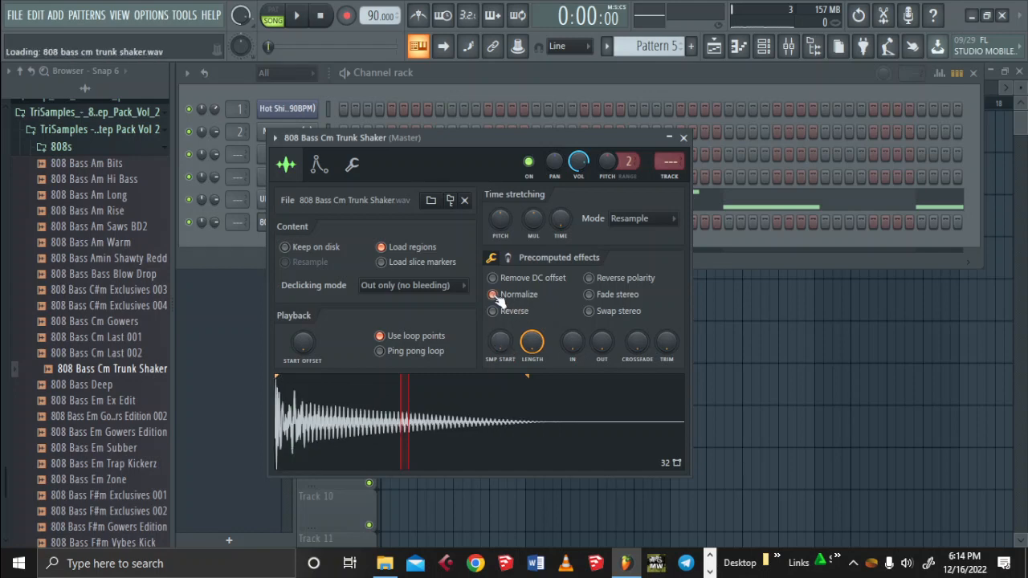
{"action": "left_click", "coordinate": [683, 137]}
Delete the 808 Bass Cm Trunk Shaker channel from the channel rack
{"action": "right_click", "coordinate": [313, 222]}
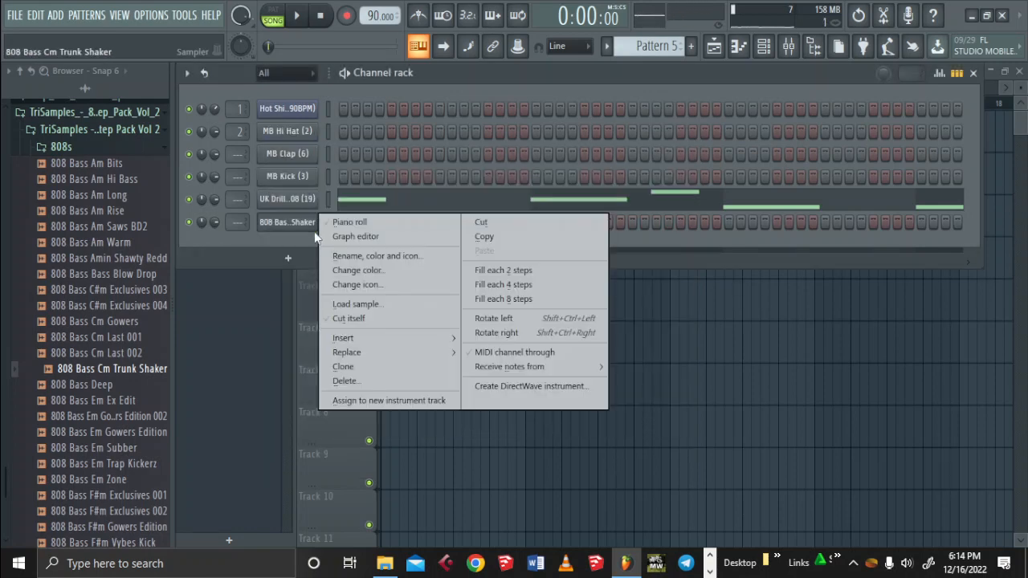
{"action": "left_click", "coordinate": [358, 380]}
{"action": "left_click", "coordinate": [587, 331]}
Close the TriSamples 808s folder and audition MB 808 samples from the Metro Boomin Drum Kit, alone and over the beat, up to MB 808 (7)
{"action": "left_click", "coordinate": [149, 150]}
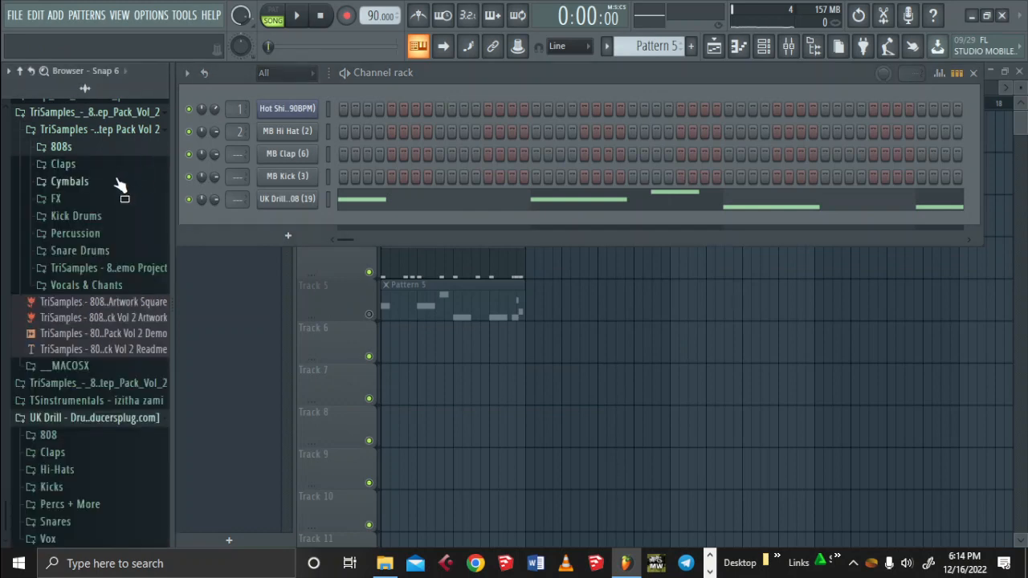
{"action": "scroll", "coordinate": [119, 217], "scroll_direction": "up", "scroll_amount": 10}
{"action": "scroll", "coordinate": [99, 259], "scroll_direction": "up", "scroll_amount": 6}
{"action": "left_click", "coordinate": [86, 420]}
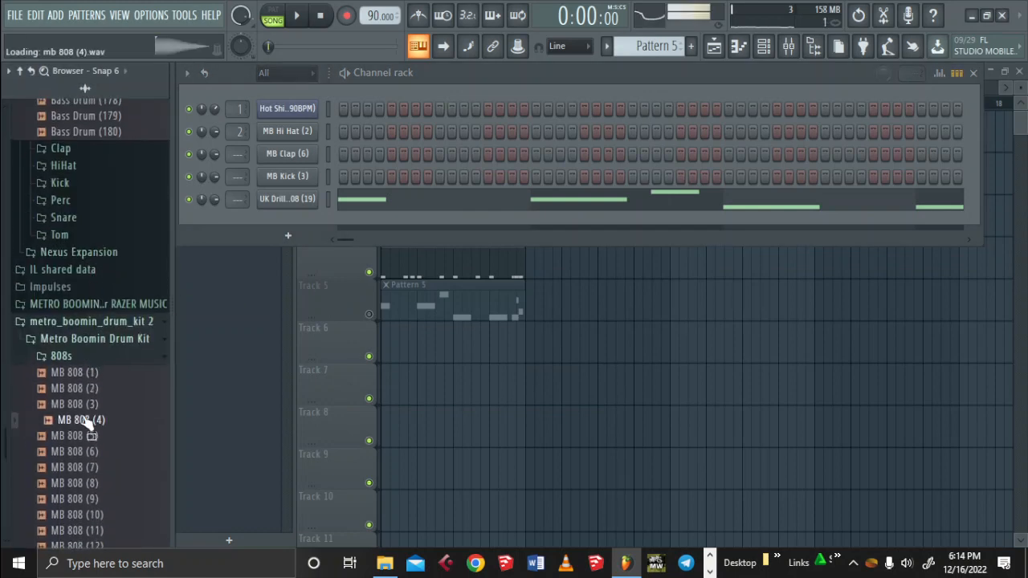
{"action": "key", "text": "Up"}
{"action": "left_click", "coordinate": [92, 451]}
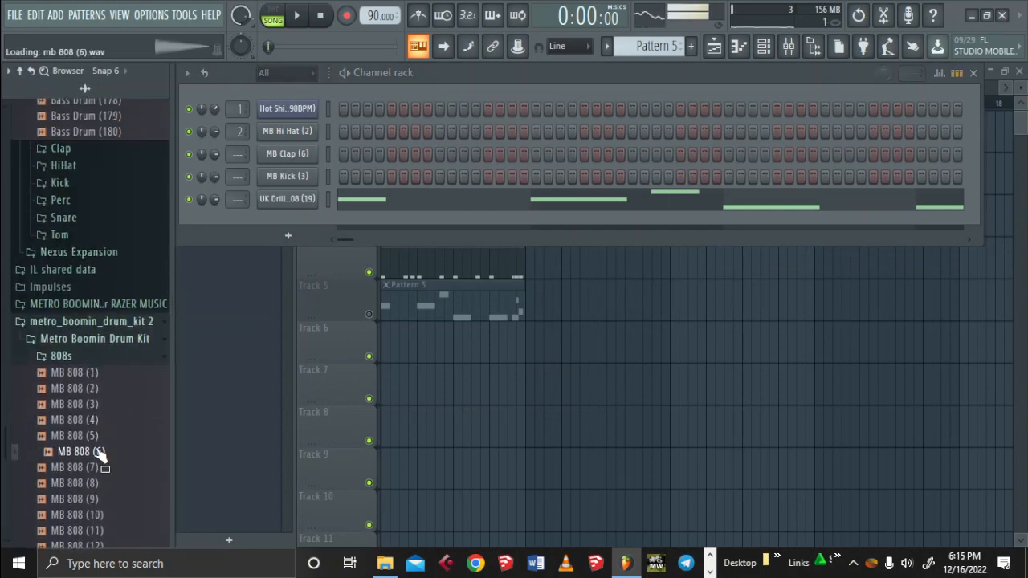
{"action": "key", "text": "space"}
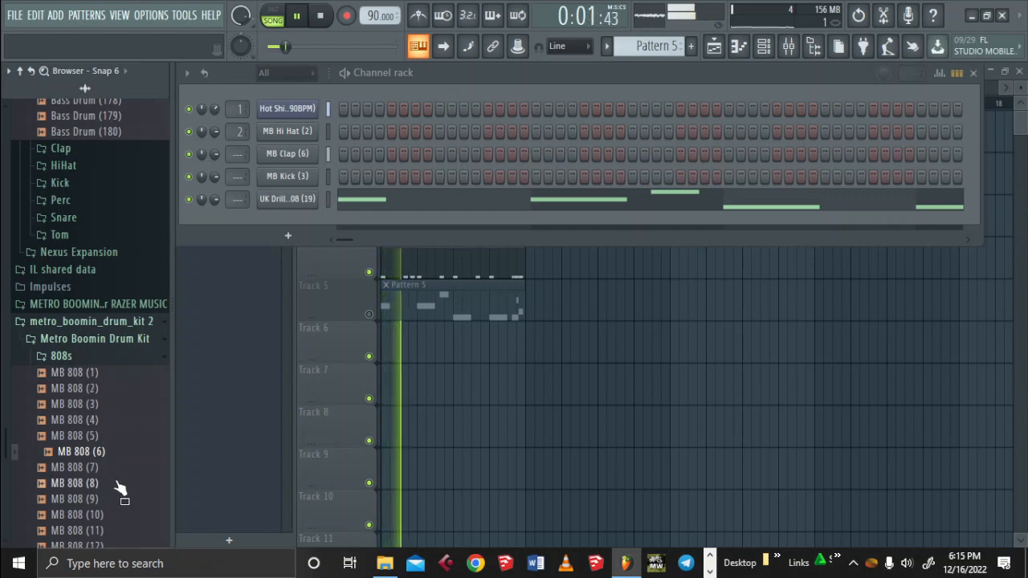
{"action": "key", "text": "Down"}
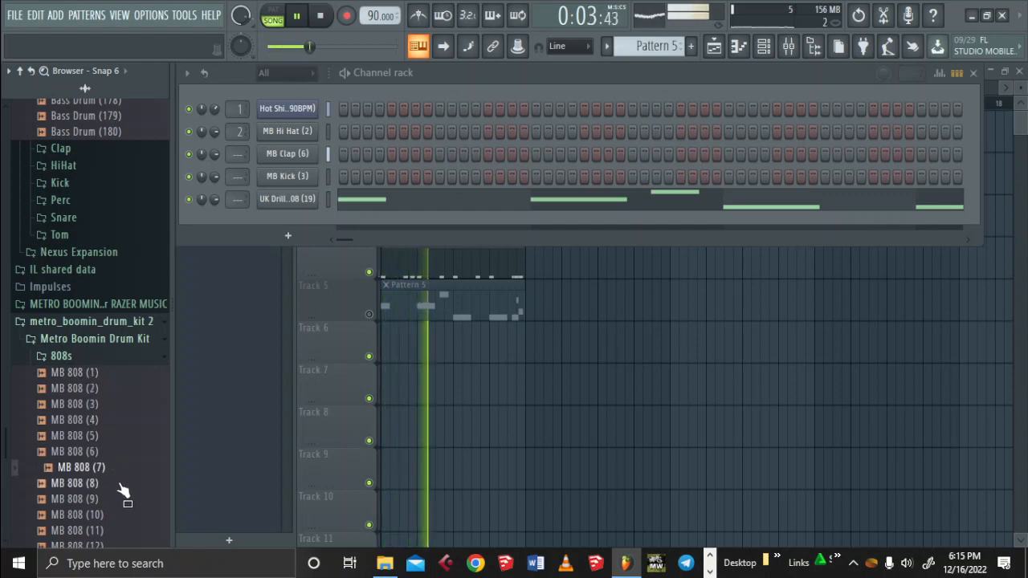
Add MB 808 (7) as a new channel below the UK Drill 808 and set it to cut itself, using cut group 3 by 3
{"action": "left_click_drag", "start_coordinate": [96, 477], "coordinate": [315, 259]}
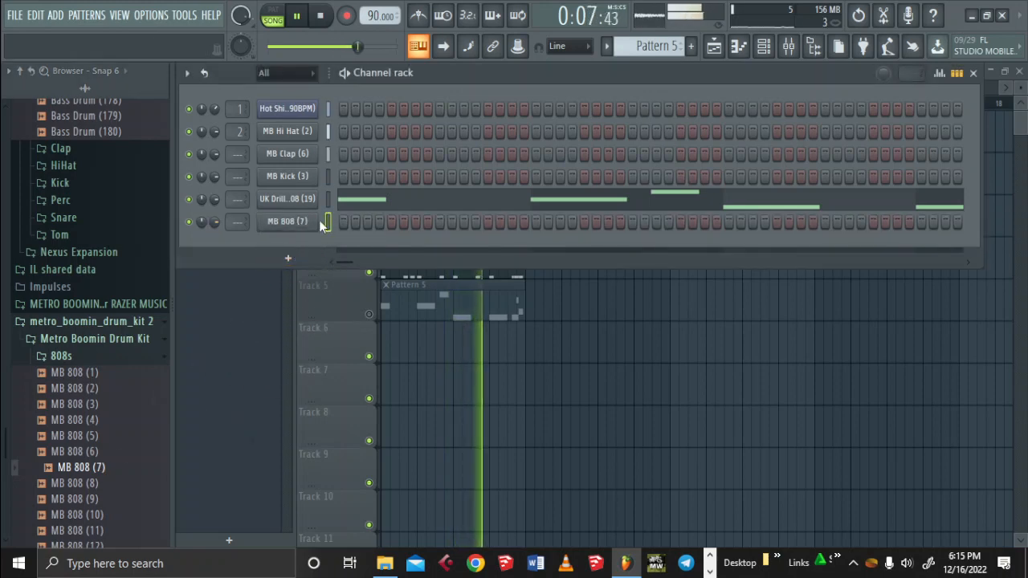
{"action": "left_click", "coordinate": [303, 228]}
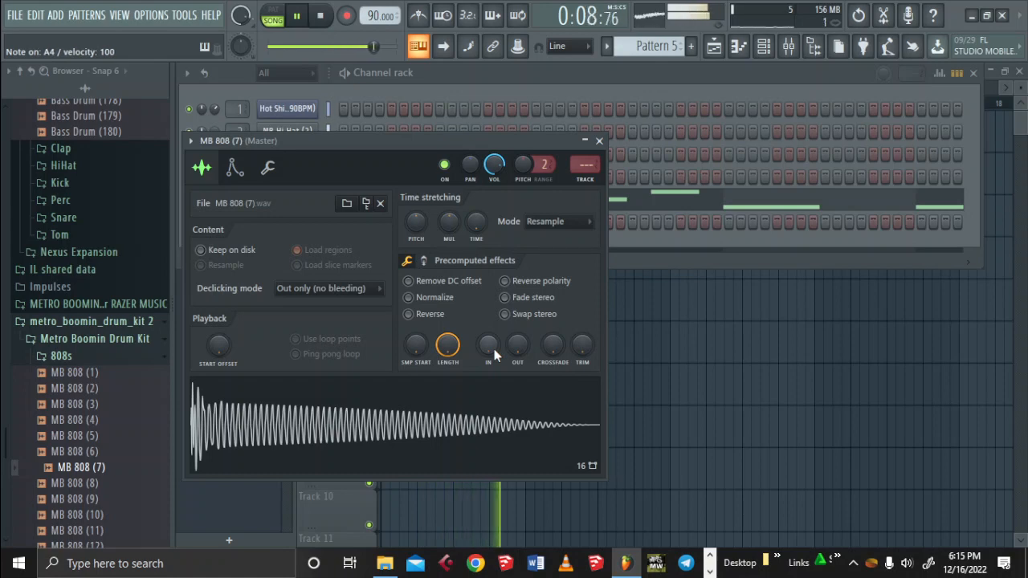
{"action": "left_click", "coordinate": [268, 167]}
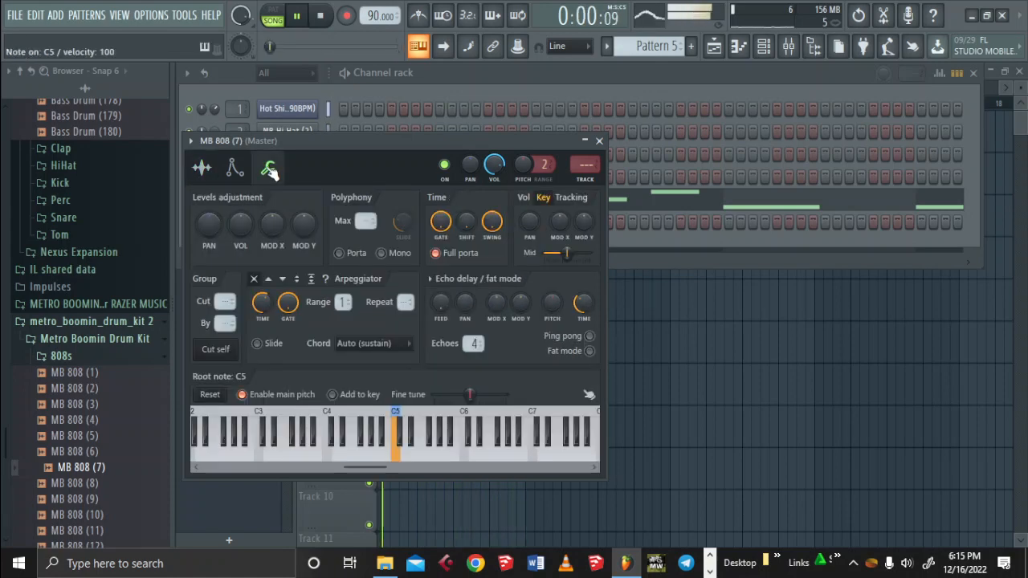
{"action": "left_click", "coordinate": [217, 350]}
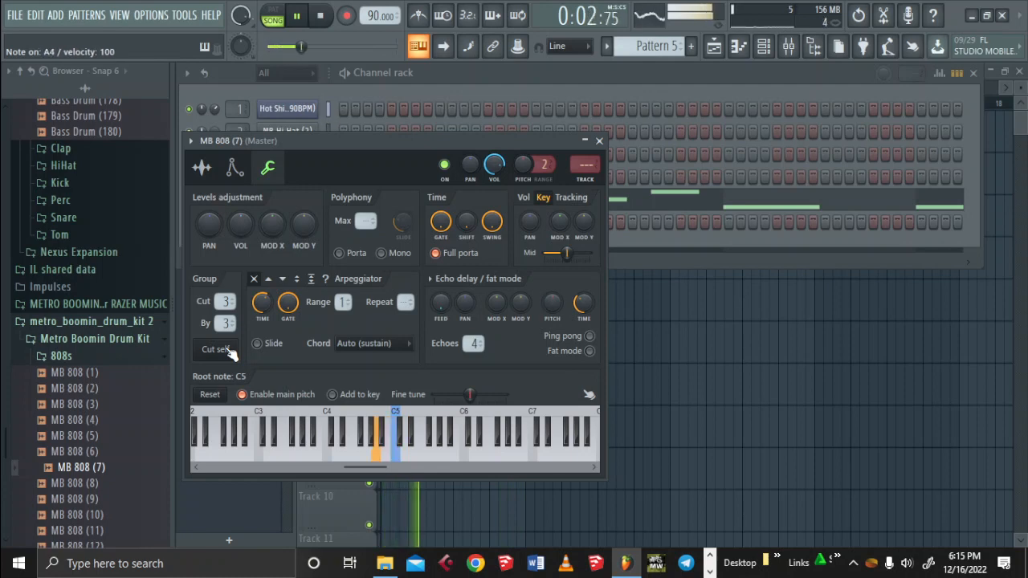
{"action": "key", "text": "space"}
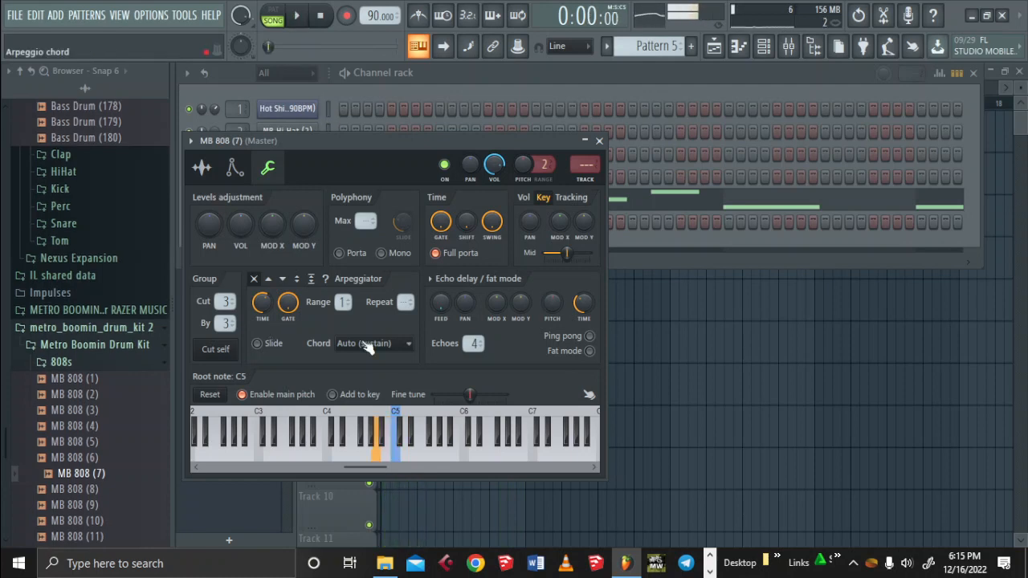
{"action": "left_click", "coordinate": [599, 142]}
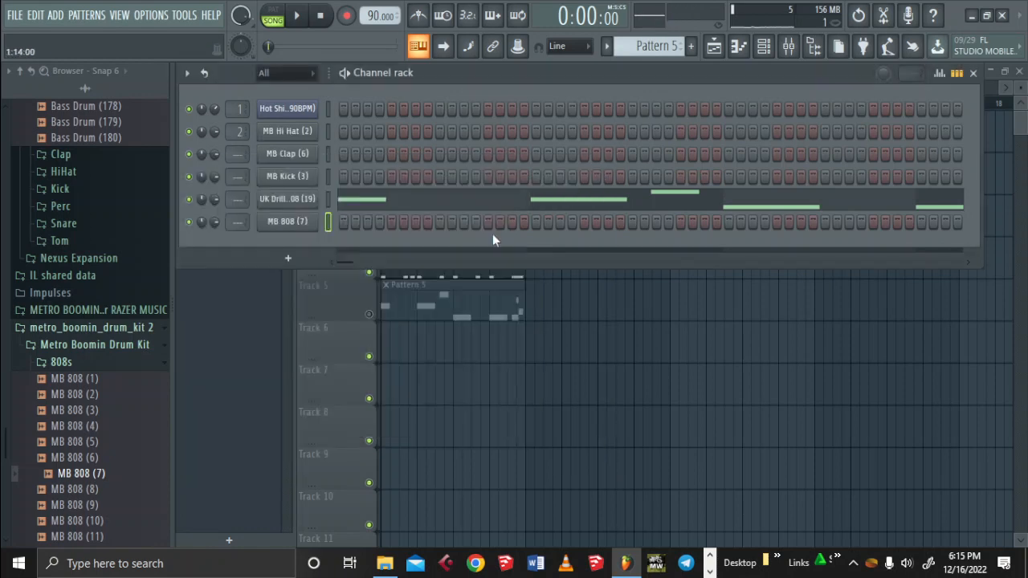
Play low and high test notes on the MB 808 (7) channel to hear how it sounds with cut self enabled
{"action": "key", "text": "z"}
{"action": "key", "text": "z"}
{"action": "key", "text": "z"}
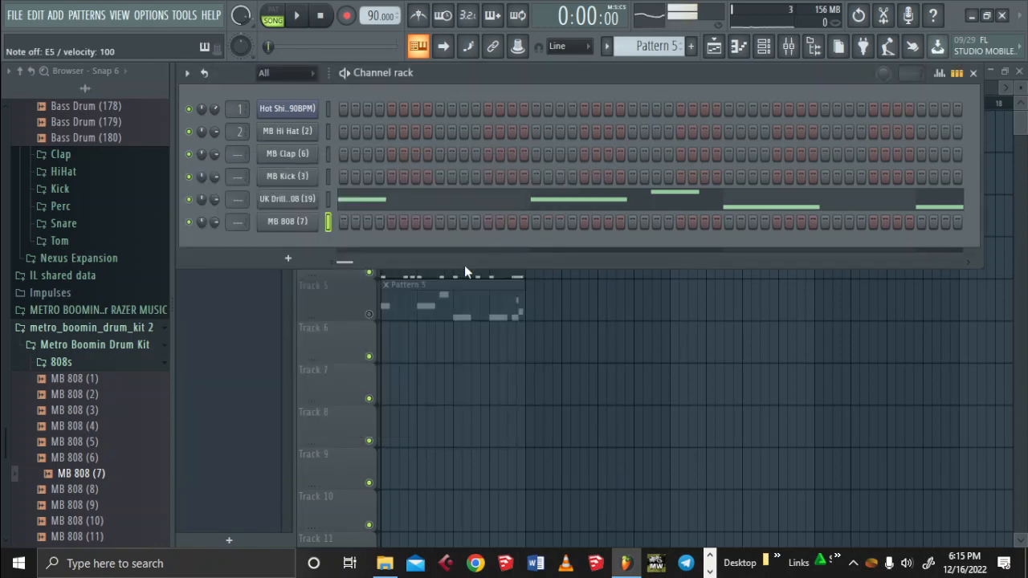
{"action": "key", "text": "n"}
{"action": "key", "text": "n"}
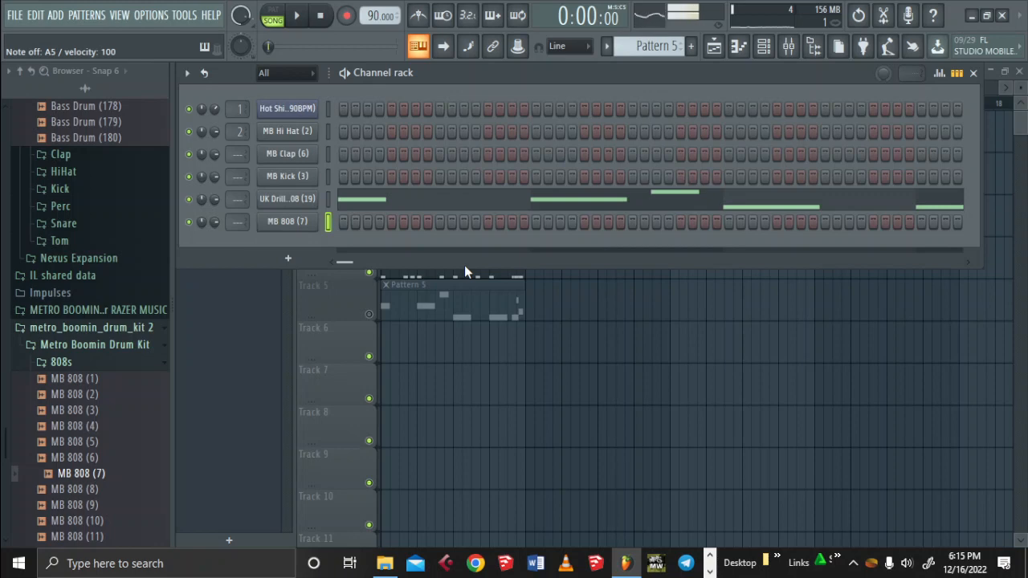
{"action": "key", "text": "z"}
{"action": "key", "text": "n"}
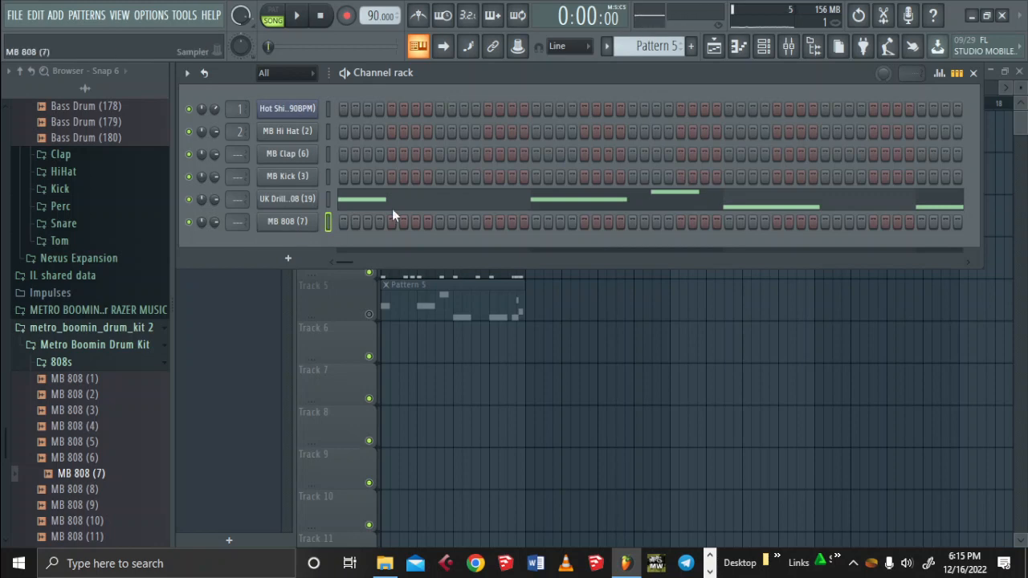
Normalize the MB 808 (7) sample, raise its fade-in and fade-out, and test it with a few notes
{"action": "left_click", "coordinate": [286, 221]}
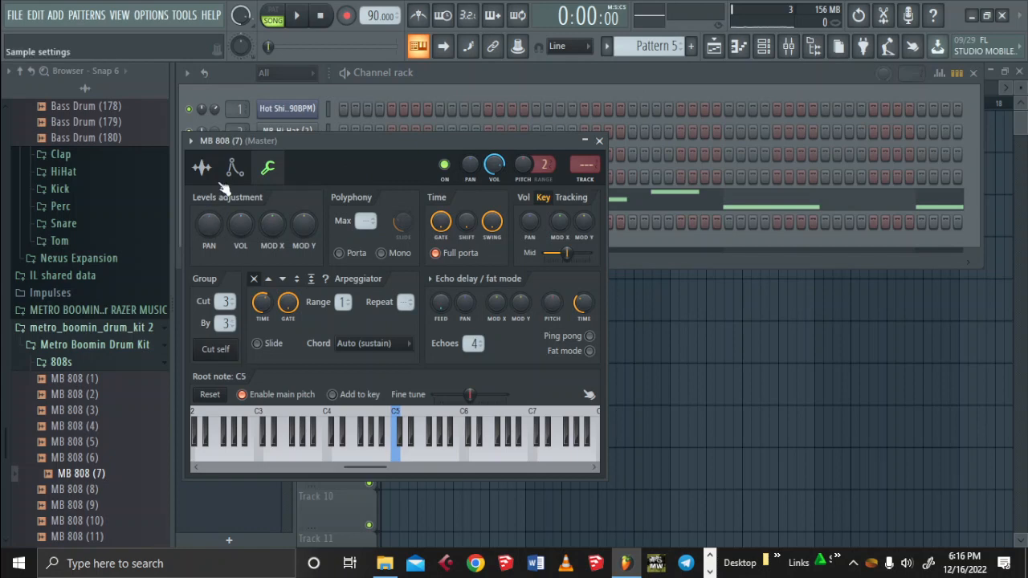
{"action": "left_click", "coordinate": [234, 167]}
{"action": "left_click", "coordinate": [201, 167]}
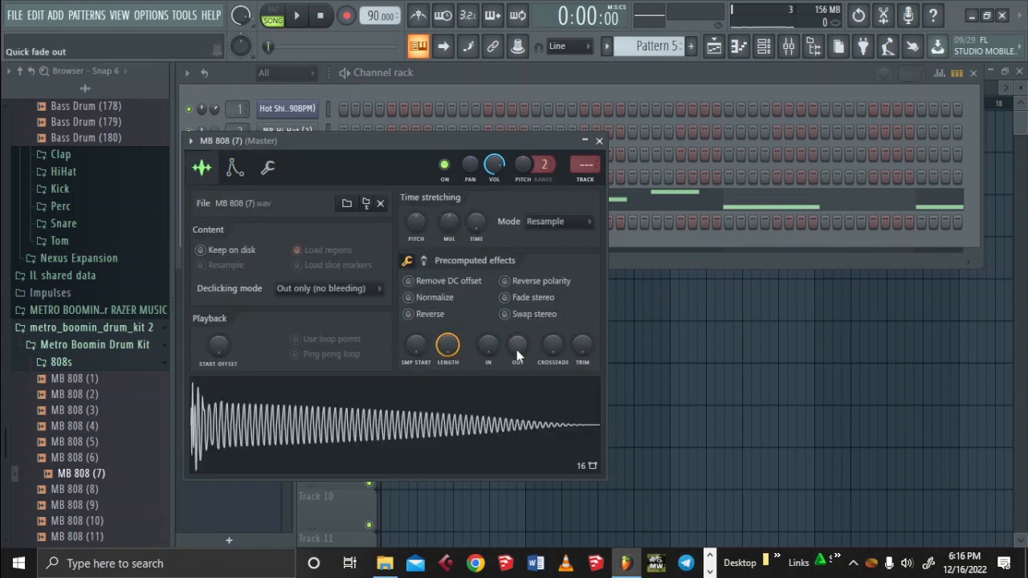
{"action": "scroll", "coordinate": [516, 350], "scroll_direction": "up", "scroll_amount": 5}
{"action": "scroll", "coordinate": [487, 353], "scroll_direction": "up", "scroll_amount": 2}
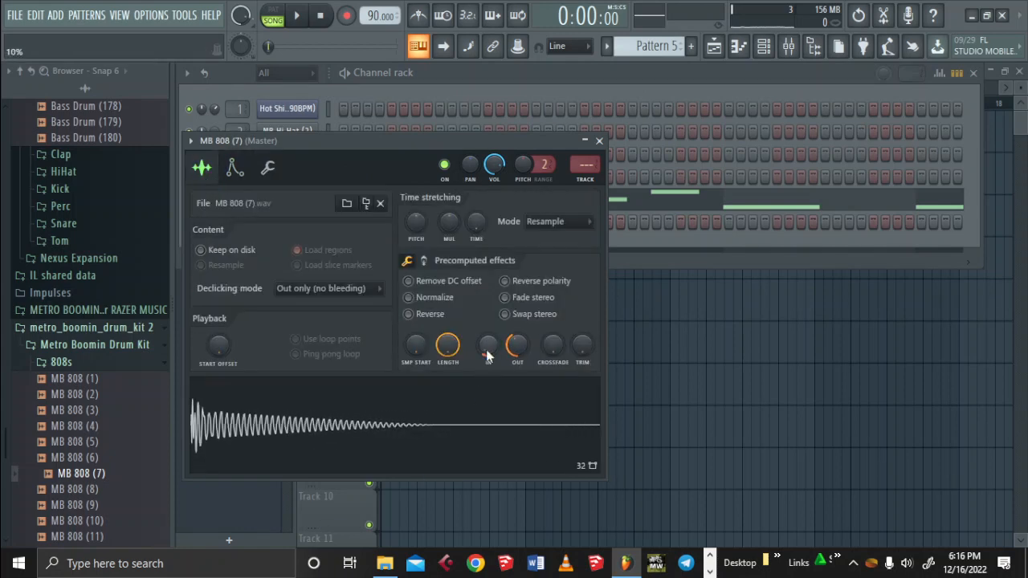
{"action": "left_click", "coordinate": [409, 297]}
{"action": "scroll", "coordinate": [488, 345], "scroll_direction": "up", "scroll_amount": 3}
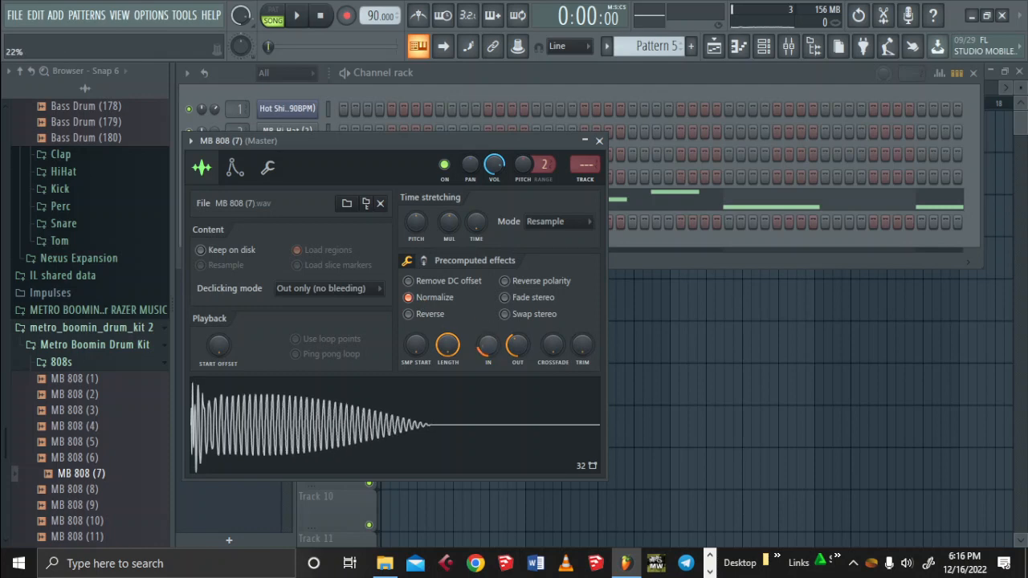
{"action": "left_click", "coordinate": [528, 391]}
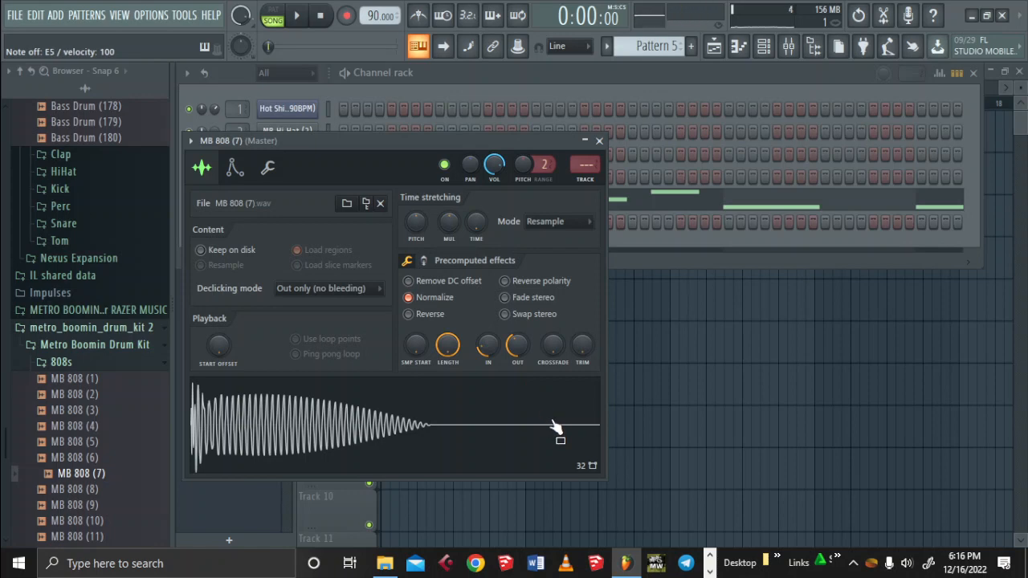
{"action": "left_click", "coordinate": [599, 141]}
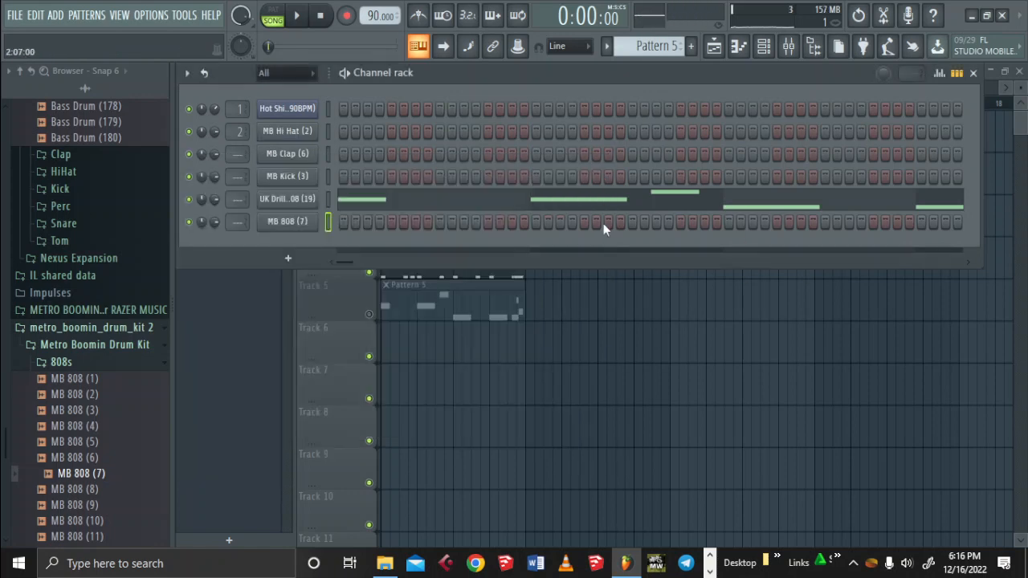
Play the beat and rehearse bass notes on MB 808 (7) over it
{"action": "key", "text": "space"}
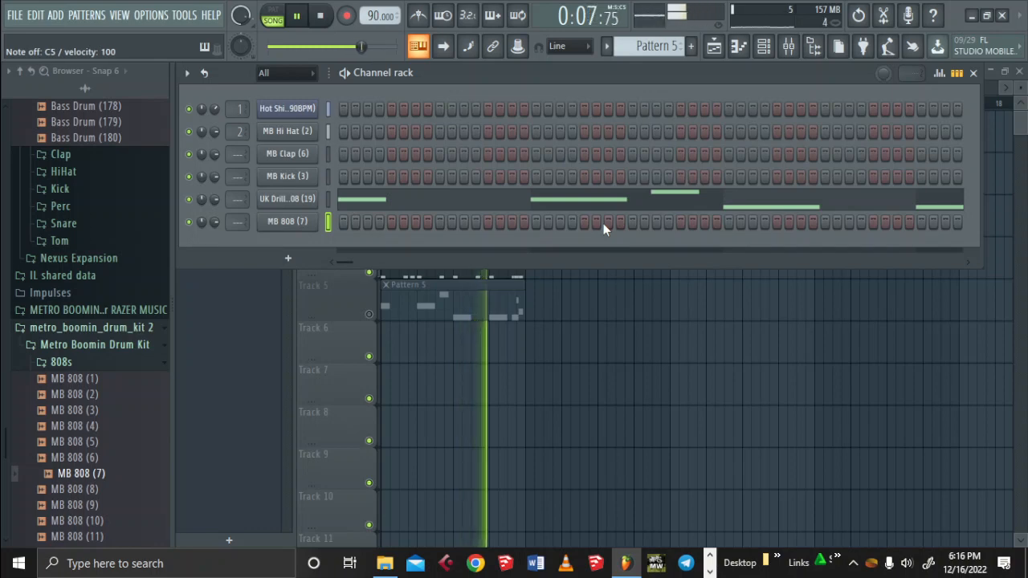
{"action": "left_click", "coordinate": [969, 74]}
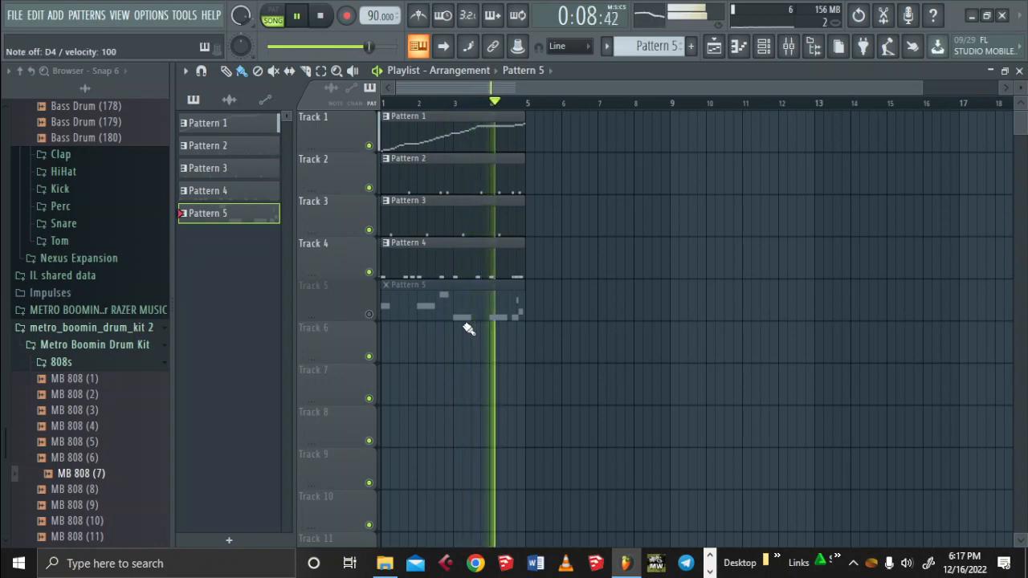
{"action": "key", "text": "space"}
Create Pattern 6 and place it on Track 6 of the playlist, spanning bars 1 to 4
{"action": "key", "text": "F4"}
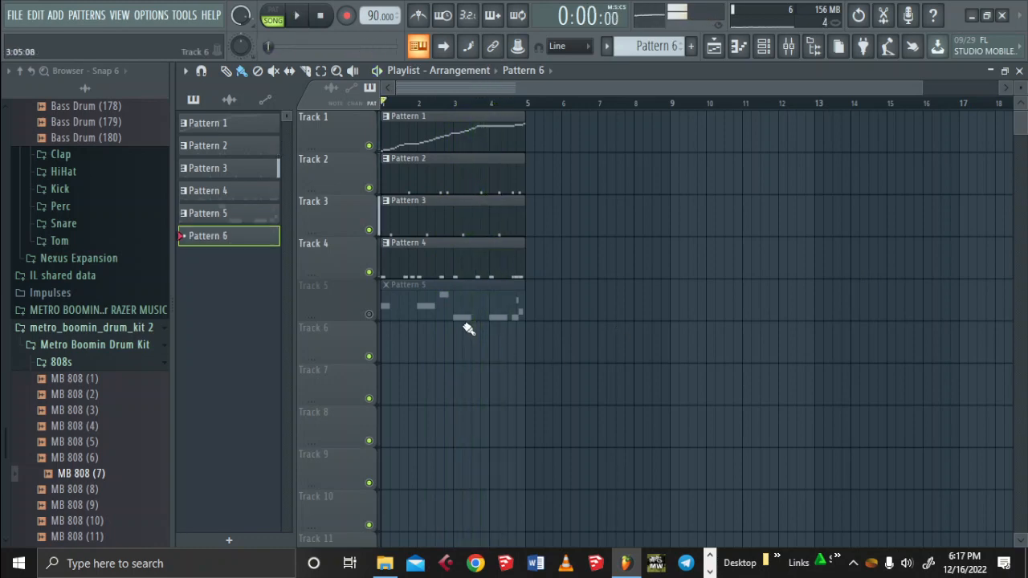
{"action": "left_click", "coordinate": [388, 363]}
{"action": "left_click_drag", "start_coordinate": [409, 354], "coordinate": [525, 374]}
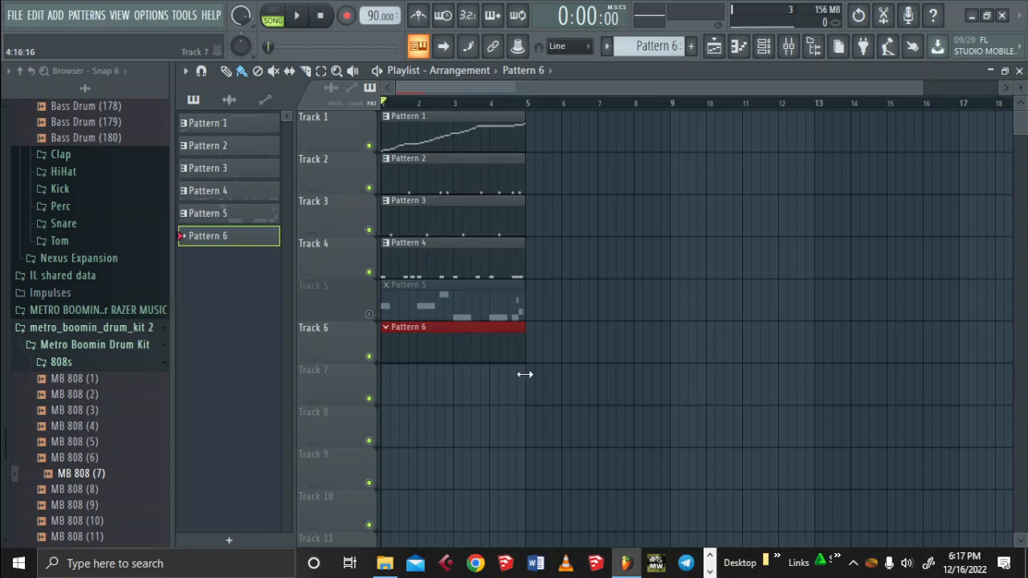
Route MB Clap (6), MB Kick (3) and MB 808 (7) to mixer inserts 3, 4 and 6, and check the 808's signal on Insert 6
{"action": "left_click", "coordinate": [764, 48]}
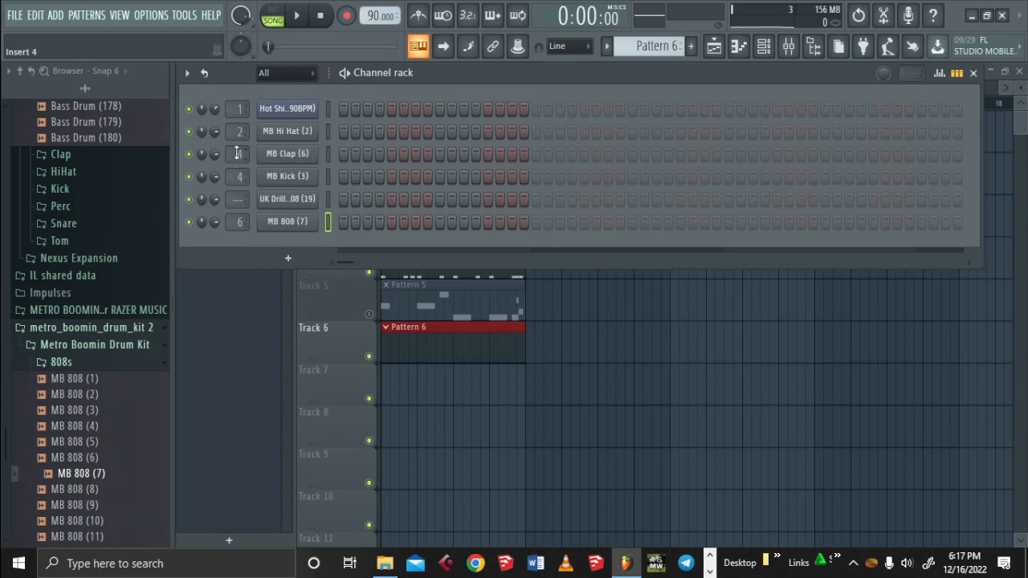
{"action": "left_click", "coordinate": [787, 48]}
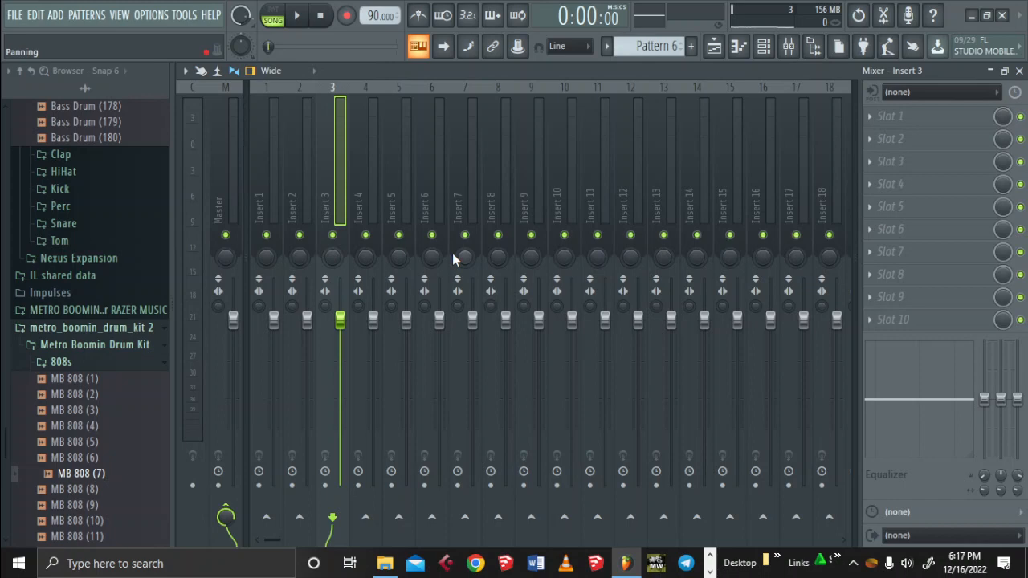
{"action": "left_click", "coordinate": [391, 209]}
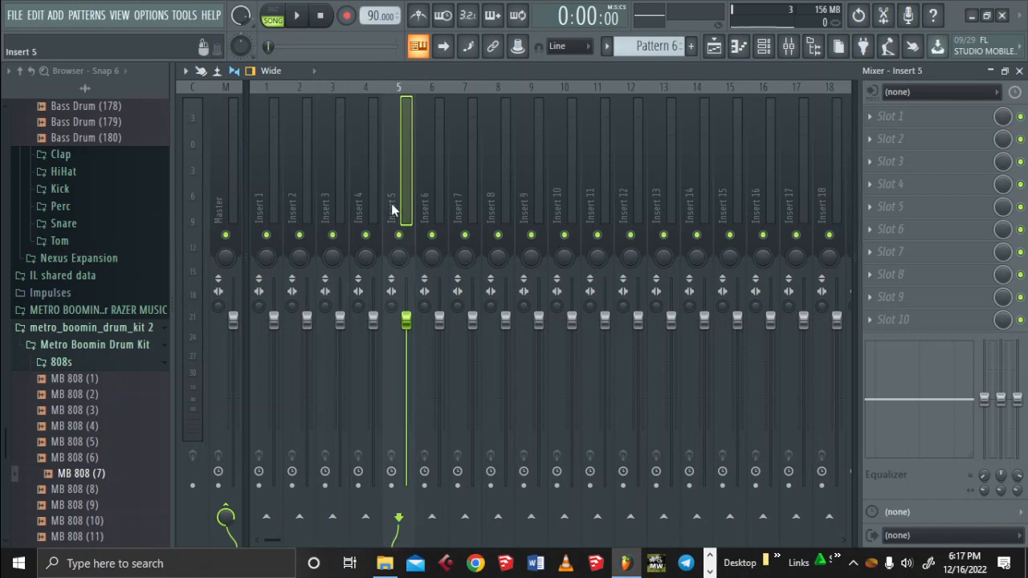
{"action": "key", "text": "z"}
{"action": "left_click", "coordinate": [428, 191]}
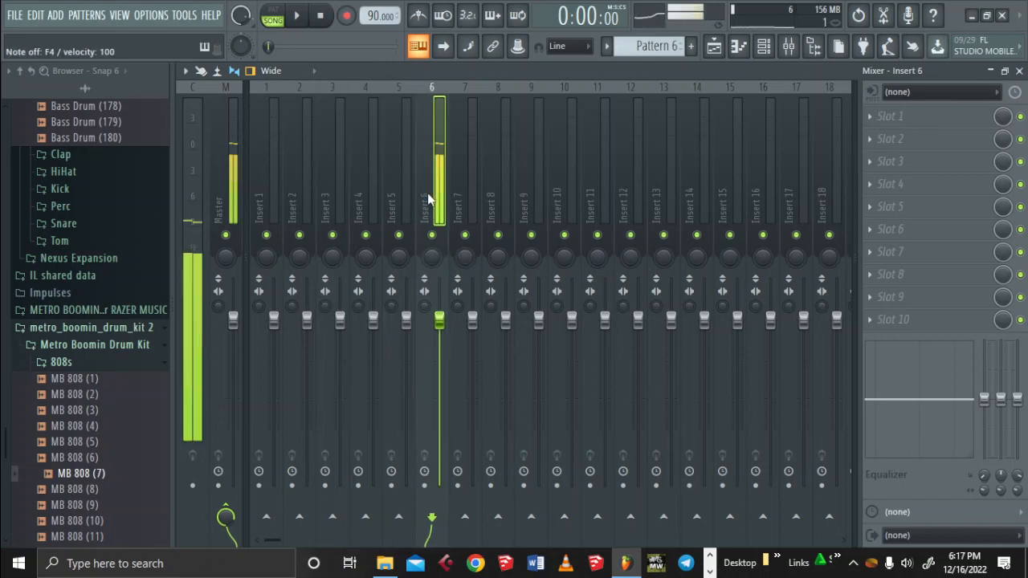
Enable sends from Insert 6 to Inserts 5, 4, 3 and 2 in the mixer
{"action": "left_click", "coordinate": [398, 516]}
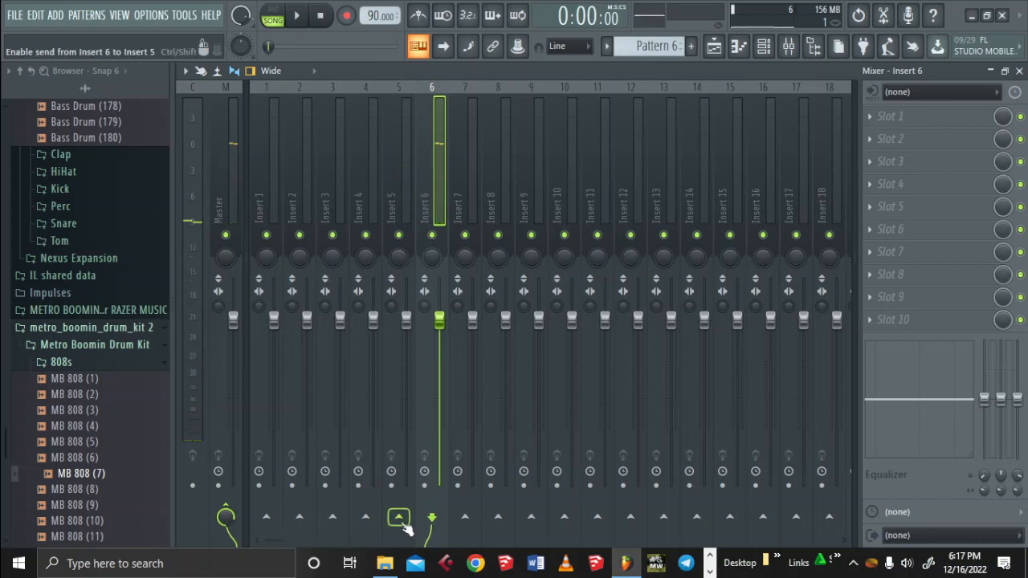
{"action": "left_click", "coordinate": [366, 516]}
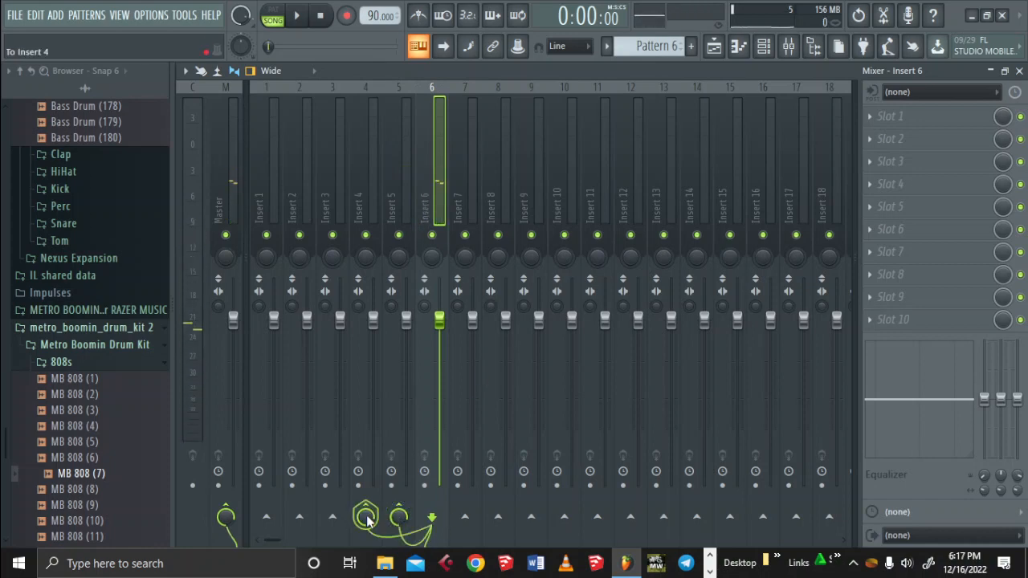
{"action": "left_click", "coordinate": [332, 516]}
{"action": "left_click", "coordinate": [300, 516]}
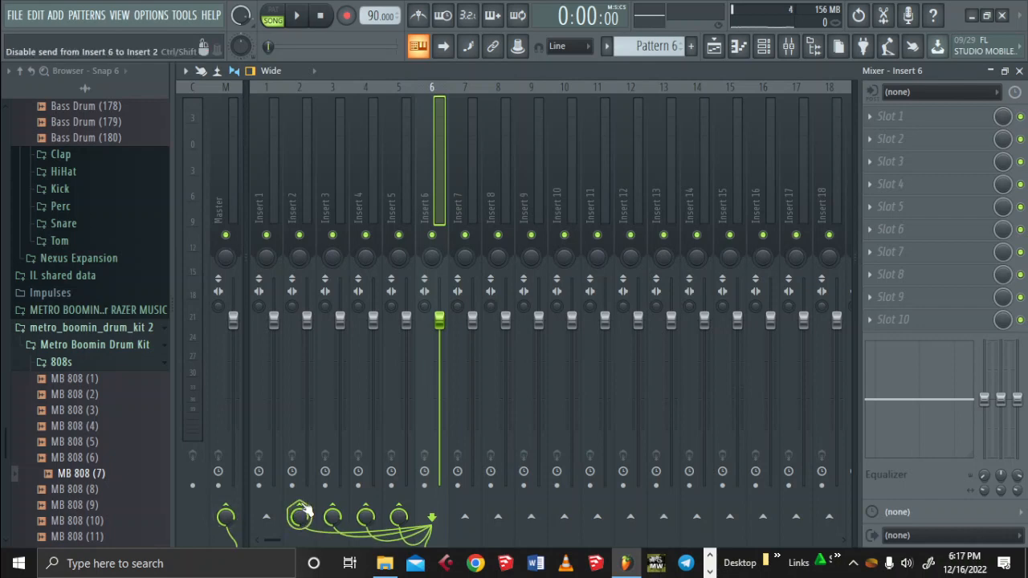
Disable the sends from Insert 6 to Inserts 2, 3 and 4, and close the mixer
{"action": "left_click", "coordinate": [299, 514]}
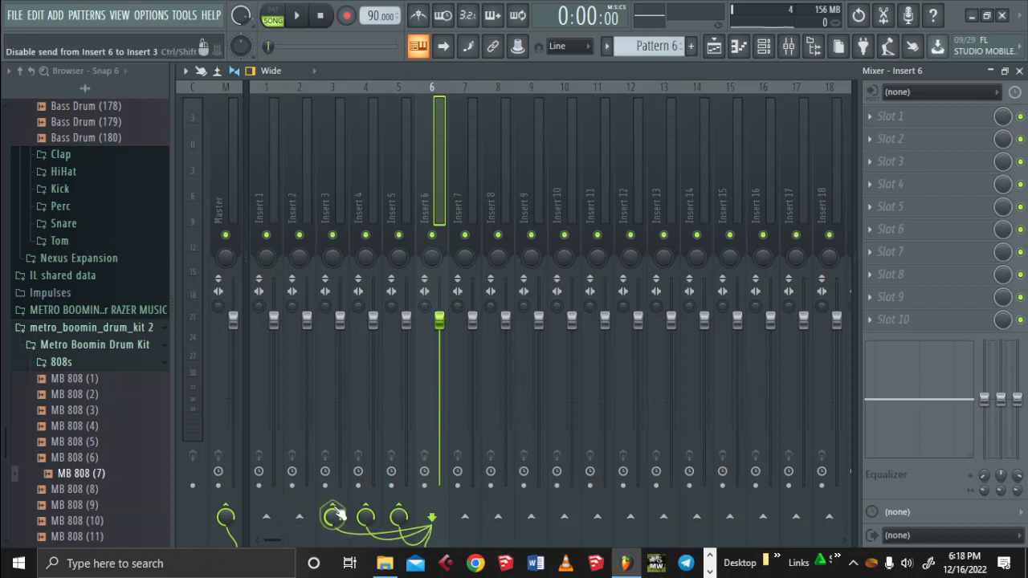
{"action": "left_click", "coordinate": [334, 514]}
{"action": "left_click", "coordinate": [364, 515]}
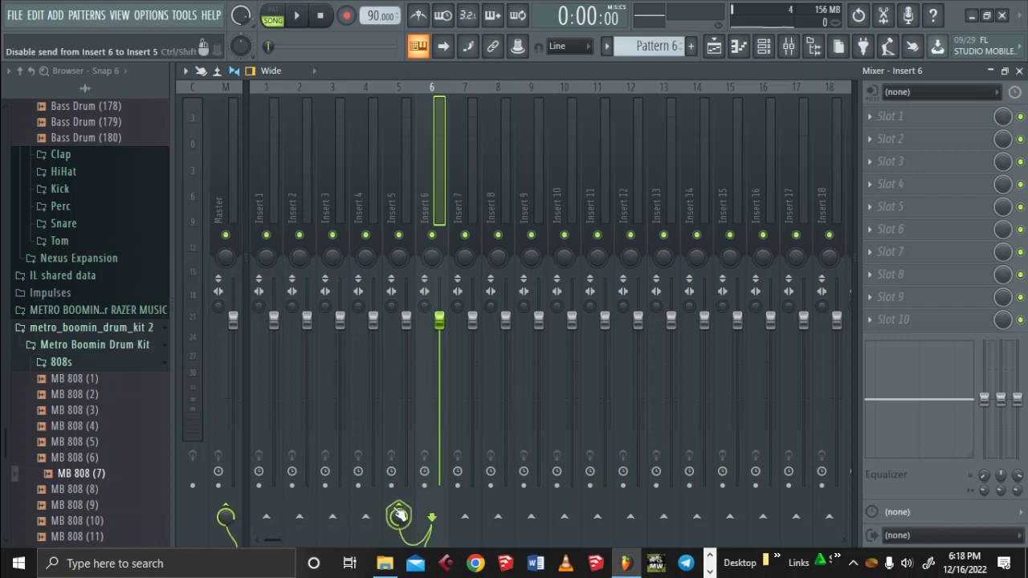
{"action": "left_click", "coordinate": [1019, 71]}
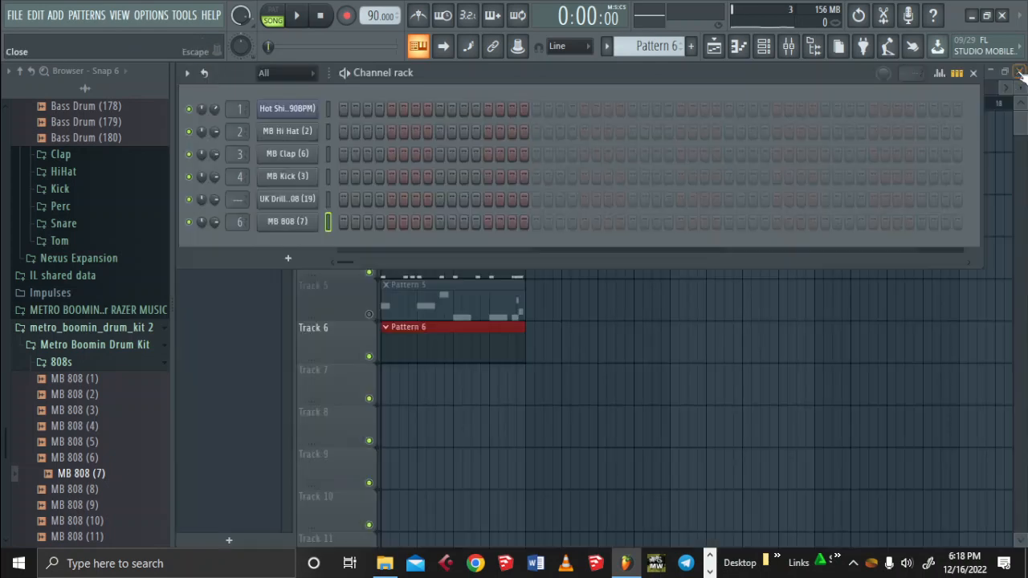
Record an MB 808 (7) bassline into Pattern 6 while the beat plays
{"action": "left_click", "coordinate": [973, 73]}
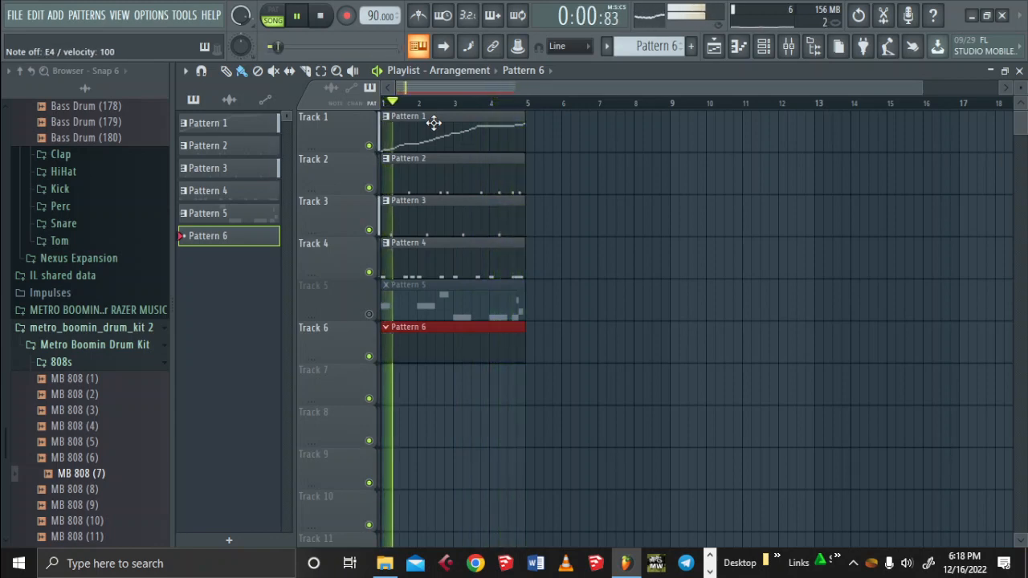
{"action": "key", "text": "space"}
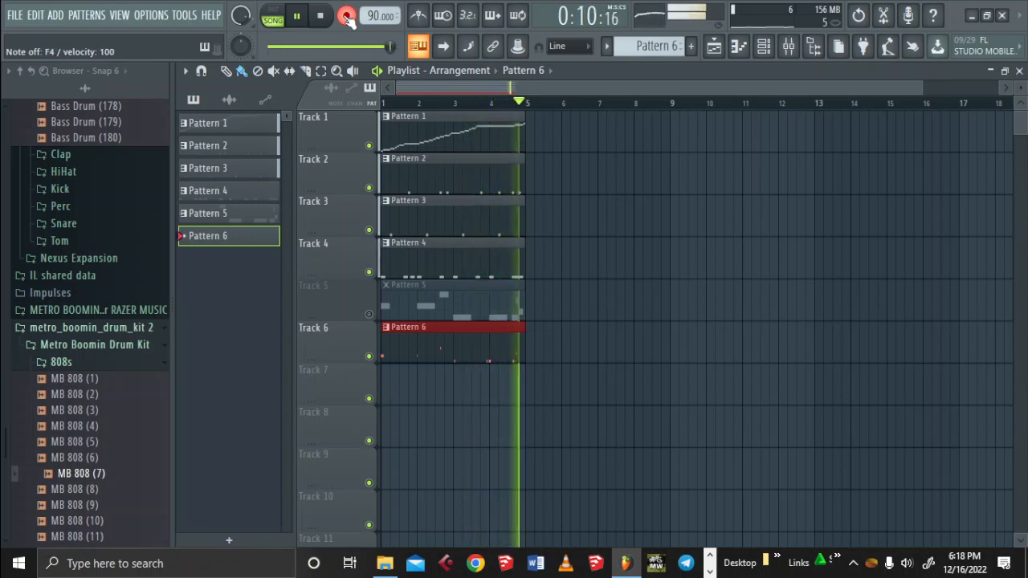
{"action": "key", "text": "space"}
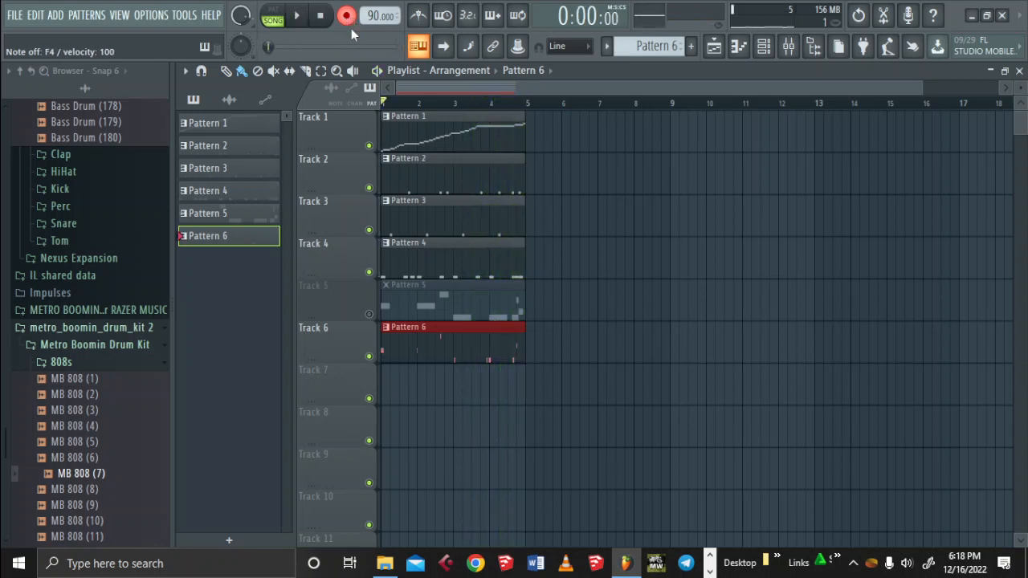
Align Pattern 6's recorded MB 808 (7) notes to the grid in the piano roll, placing the last D4 right after the F4
{"action": "double_click", "coordinate": [489, 361]}
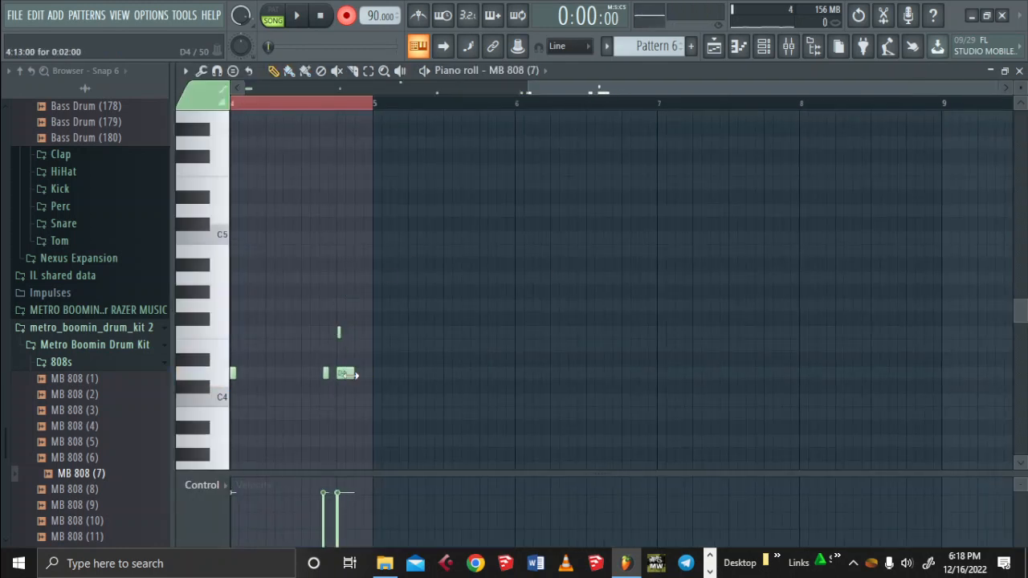
{"action": "left_click", "coordinate": [1000, 88]}
{"action": "left_click_drag", "start_coordinate": [996, 87], "coordinate": [607, 65]}
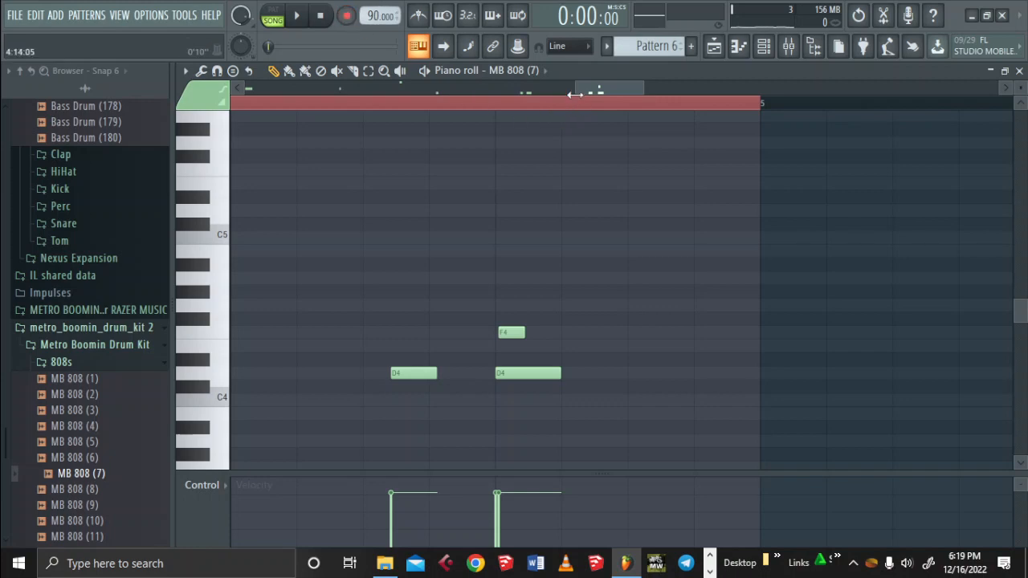
{"action": "left_click_drag", "start_coordinate": [575, 94], "coordinate": [495, 78]}
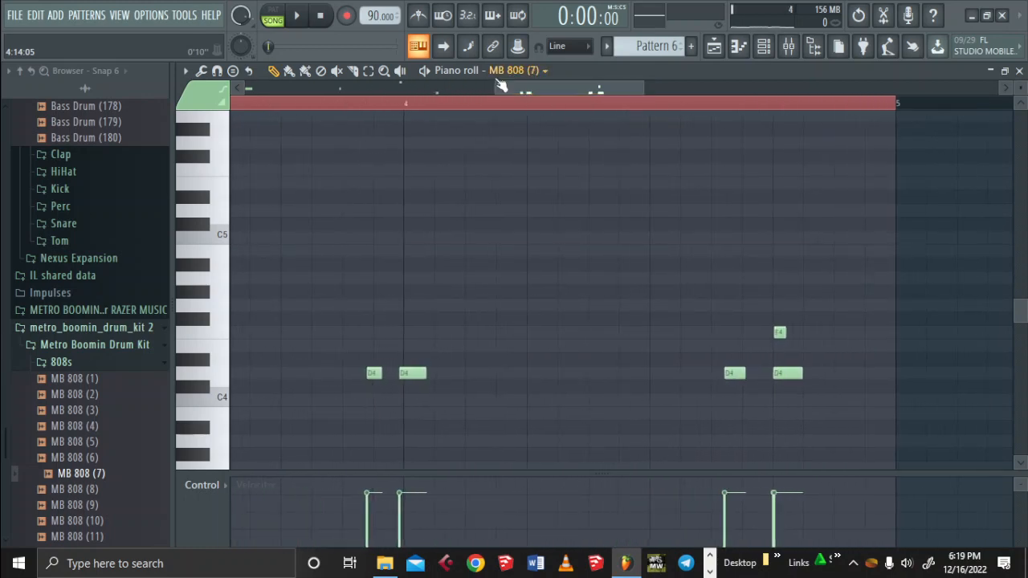
{"action": "left_click_drag", "start_coordinate": [588, 84], "coordinate": [649, 86]}
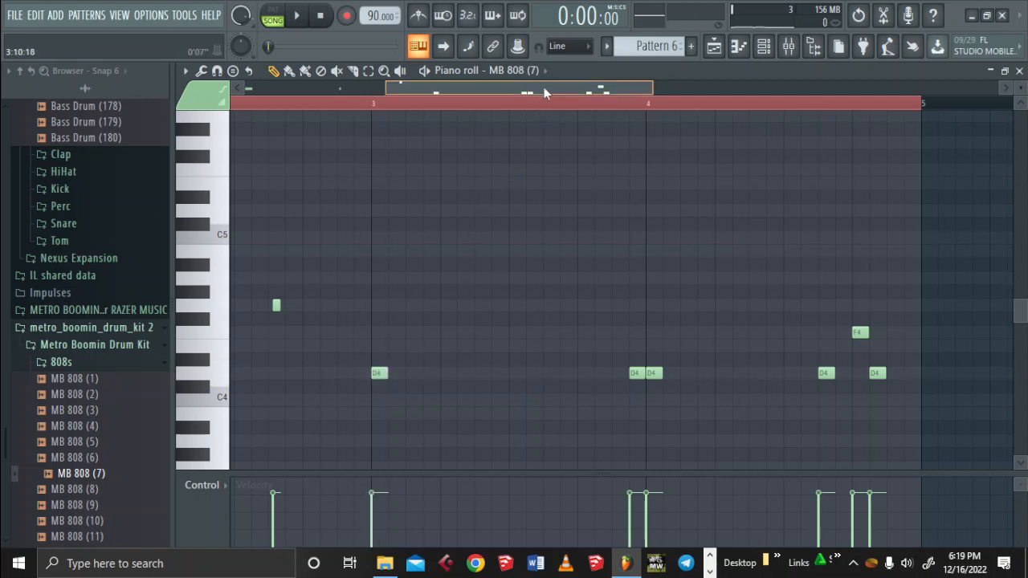
{"action": "left_click_drag", "start_coordinate": [543, 93], "coordinate": [277, 94]}
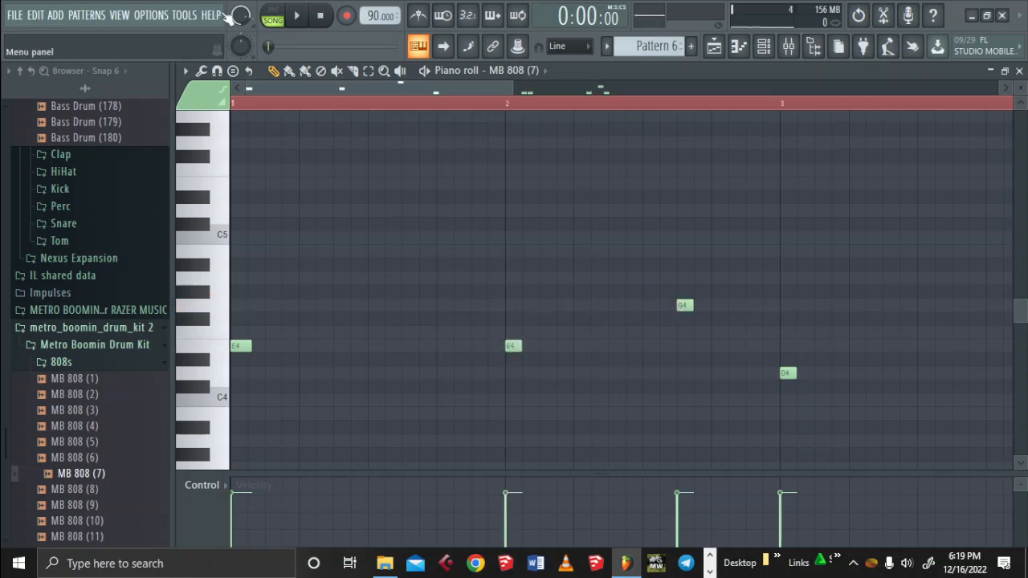
Play back the beat with the new bassline and review the MB 808 (7) channel's cut group settings, then return to the playlist
{"action": "left_click", "coordinate": [314, 17]}
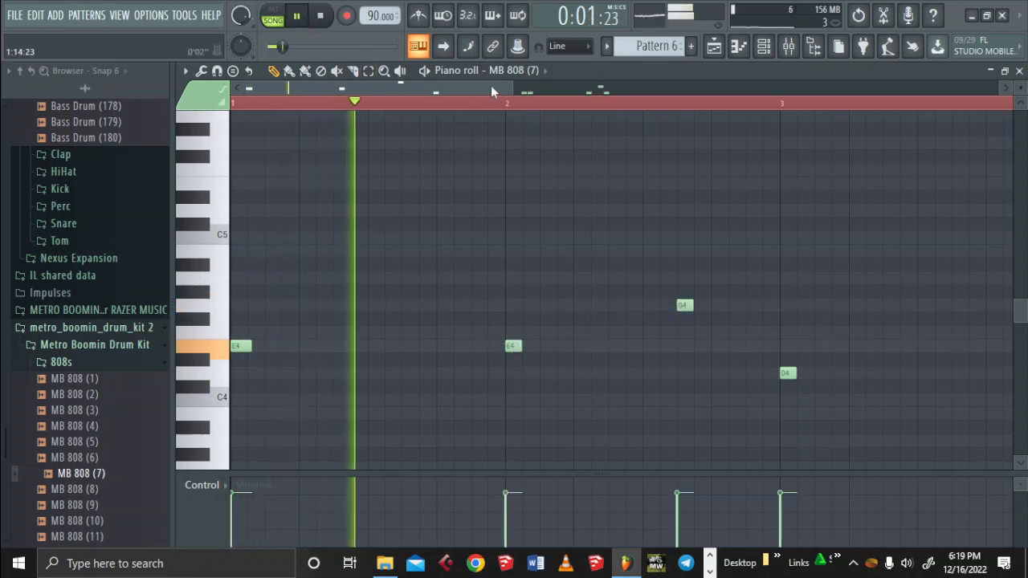
{"action": "left_click_drag", "start_coordinate": [510, 86], "coordinate": [640, 86]}
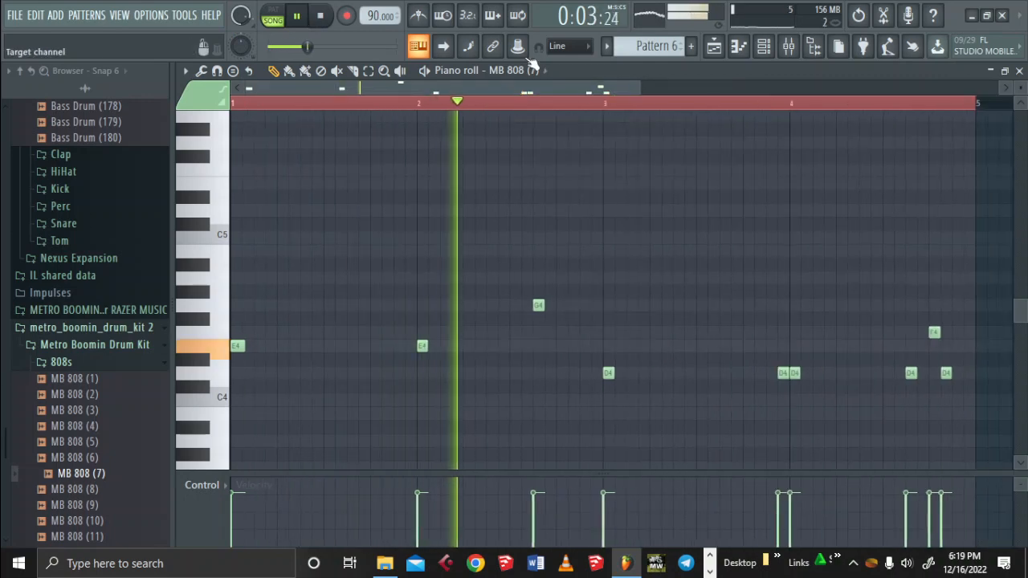
{"action": "left_click", "coordinate": [789, 46]}
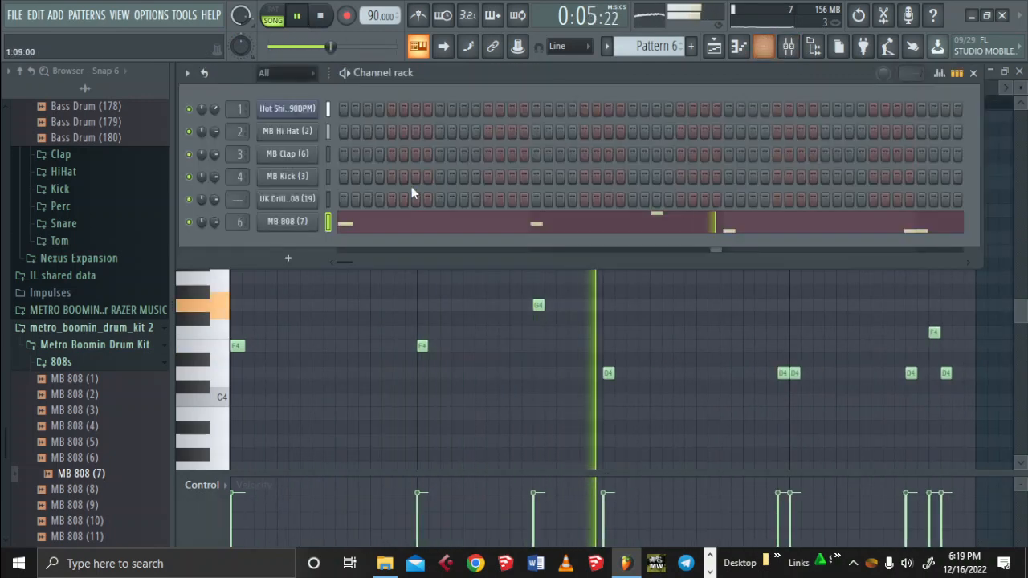
{"action": "left_click", "coordinate": [297, 221]}
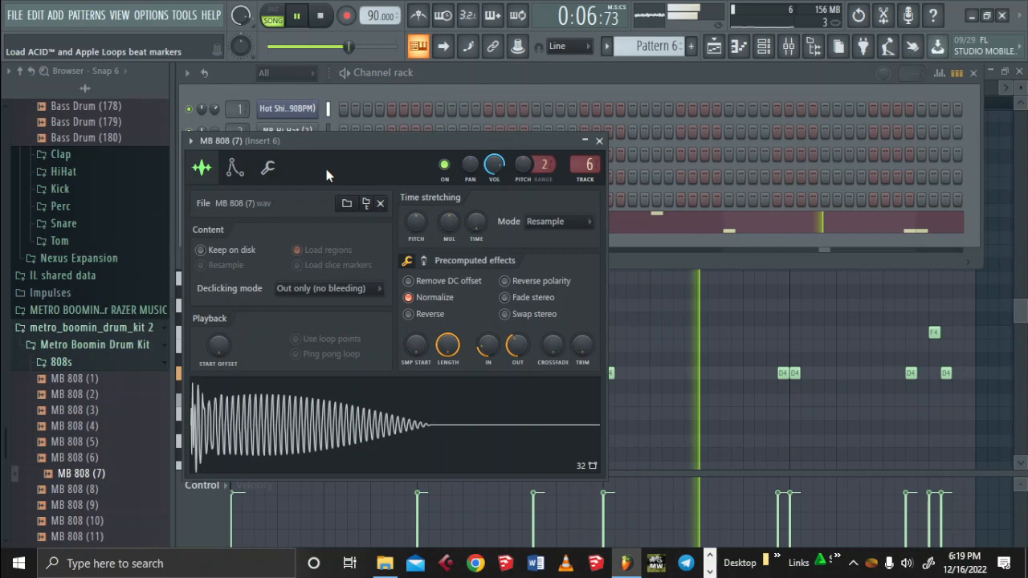
{"action": "left_click", "coordinate": [269, 167]}
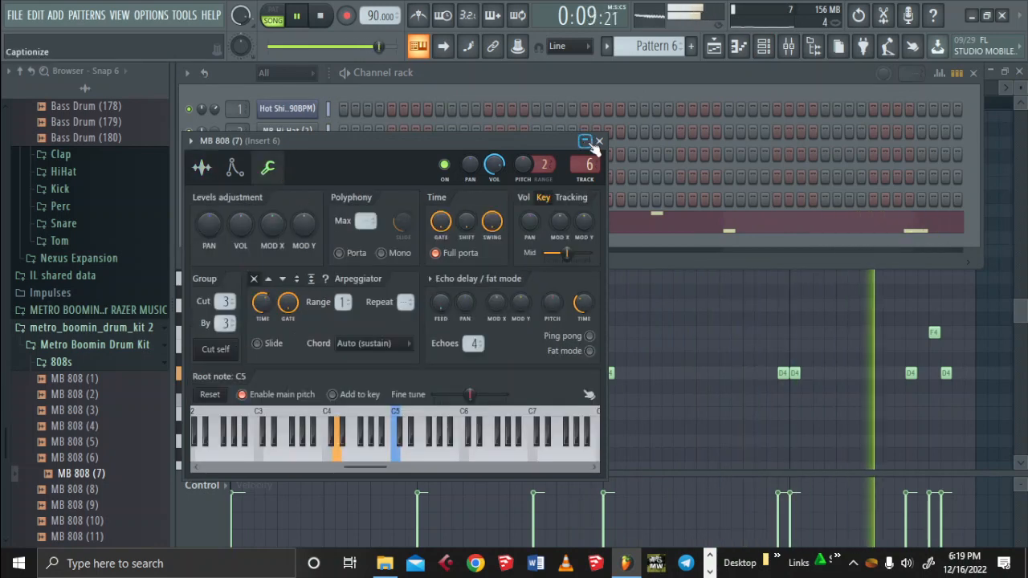
{"action": "left_click", "coordinate": [600, 142]}
{"action": "left_click", "coordinate": [628, 225]}
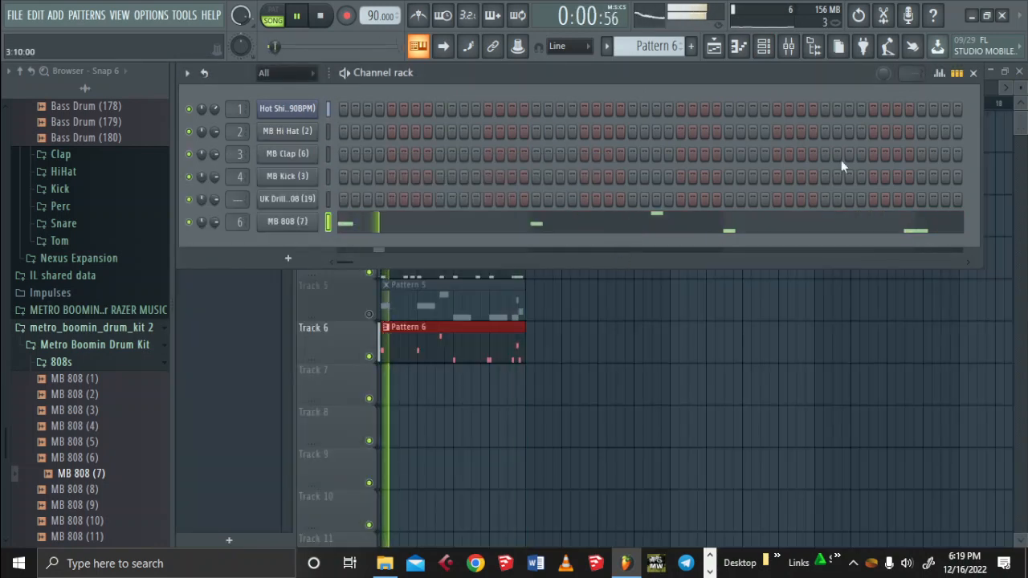
{"action": "left_click", "coordinate": [973, 74]}
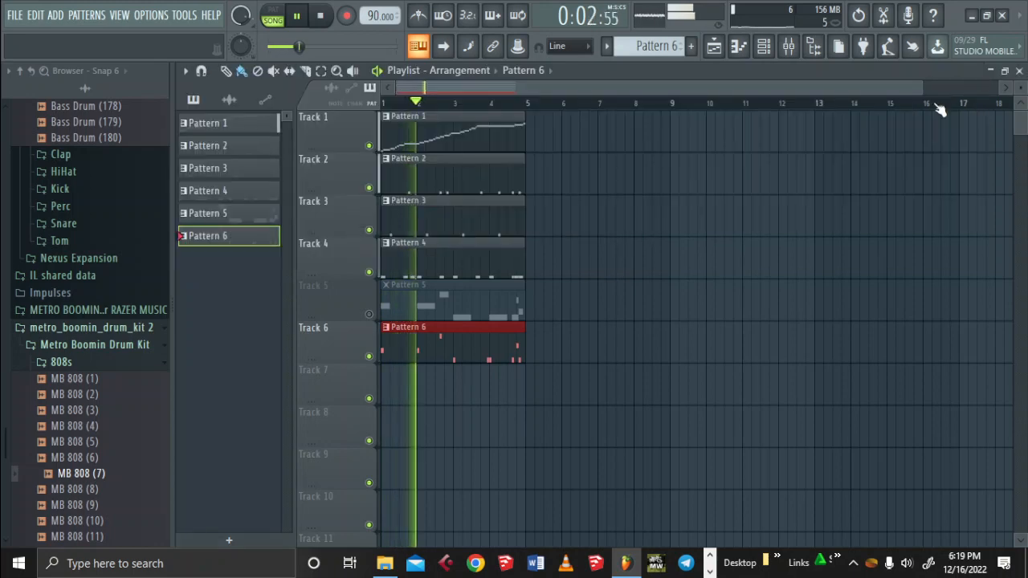
Play back the beat and review Pattern 6's MB 808 (7) notes from bar 1 in the piano roll, then return to the playlist
{"action": "key", "text": "XF86AudioRaiseVolume"}
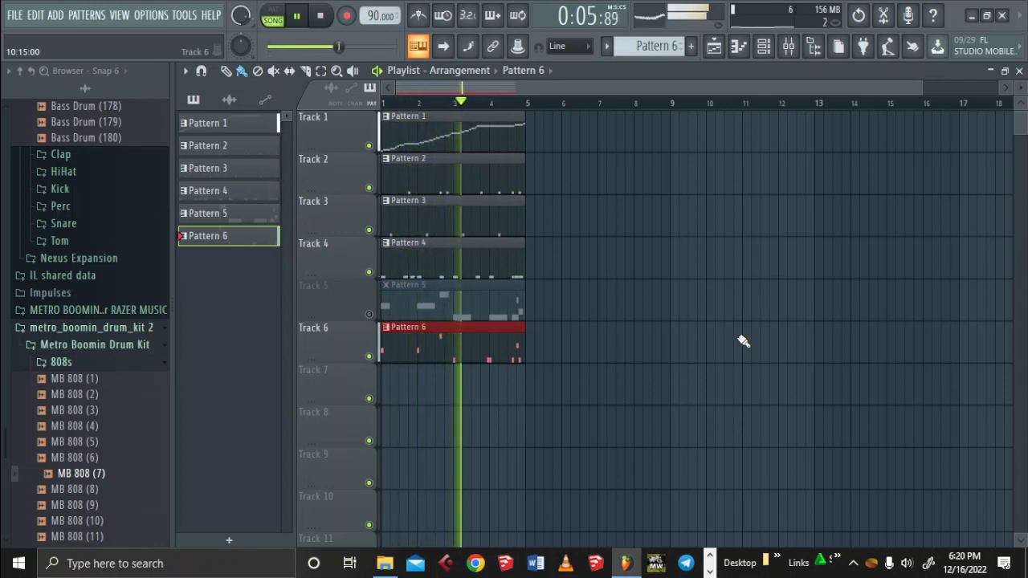
{"action": "key", "text": "space"}
{"action": "double_click", "coordinate": [442, 356]}
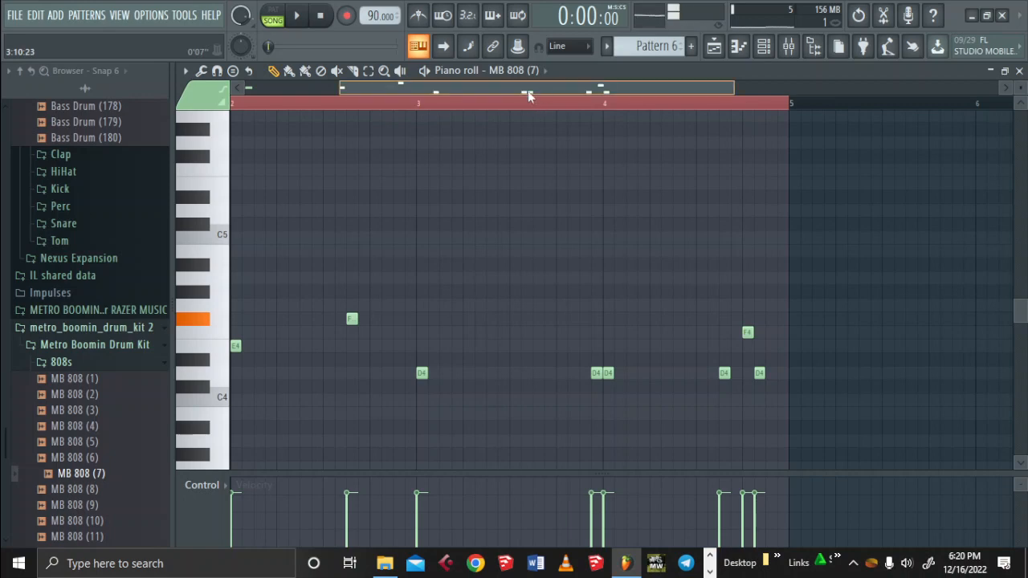
{"action": "left_click_drag", "start_coordinate": [528, 94], "coordinate": [427, 103]}
{"action": "key", "text": "space"}
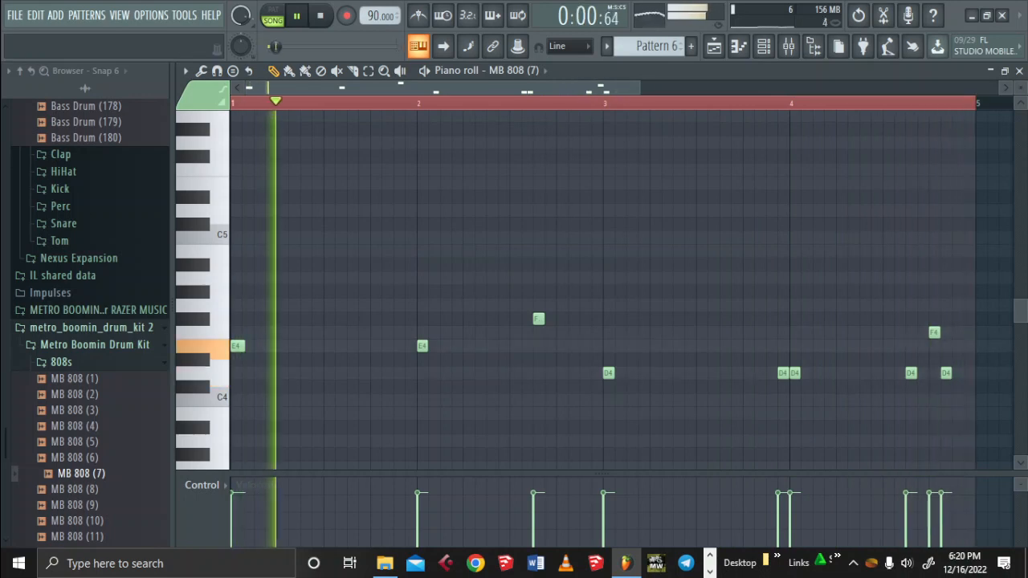
{"action": "left_click", "coordinate": [1019, 72]}
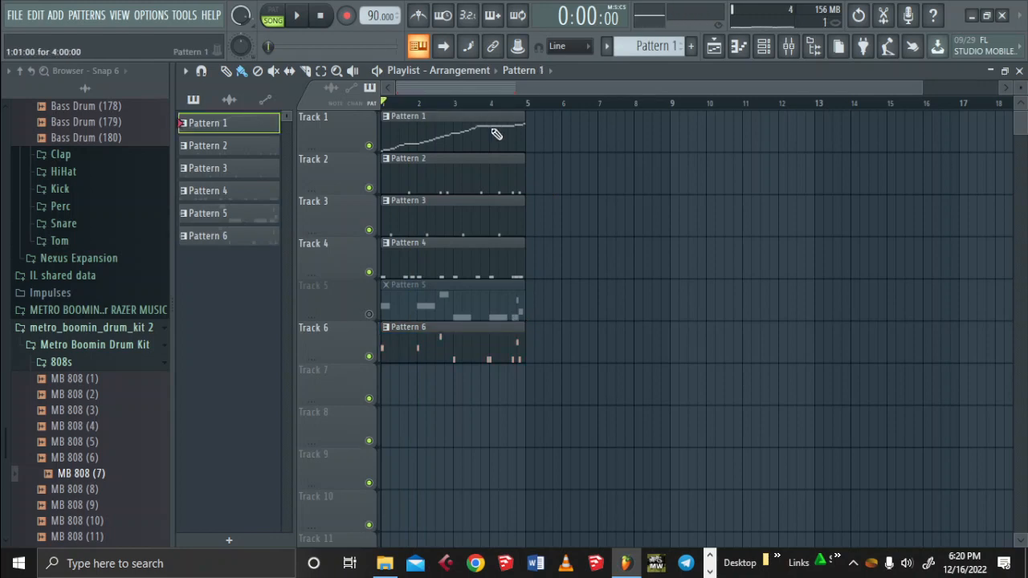
Review Pattern 1's melody slices in the piano roll and play the beat again from the playlist
{"action": "double_click", "coordinate": [496, 133]}
{"action": "left_click", "coordinate": [1018, 71]}
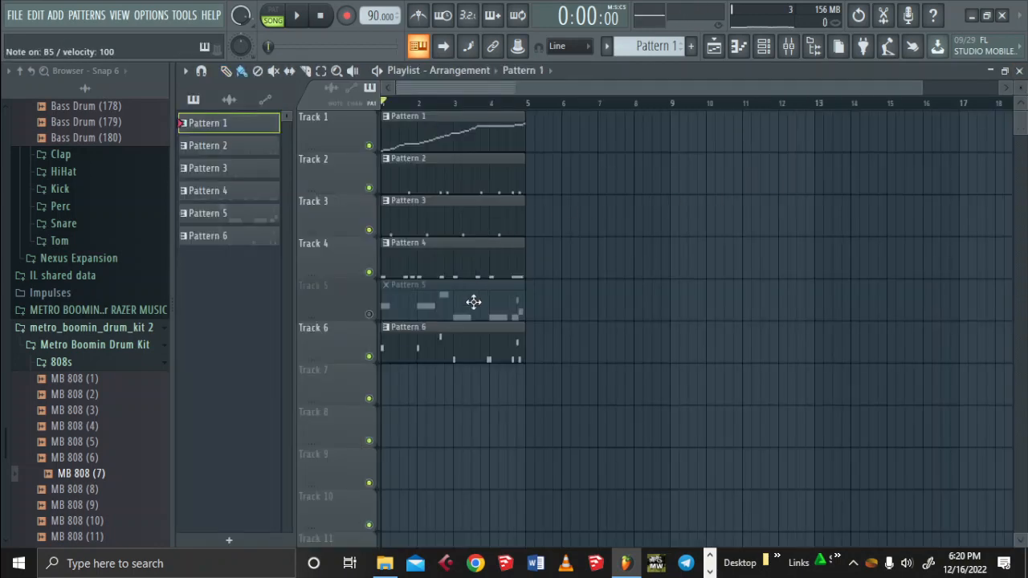
{"action": "key", "text": "space"}
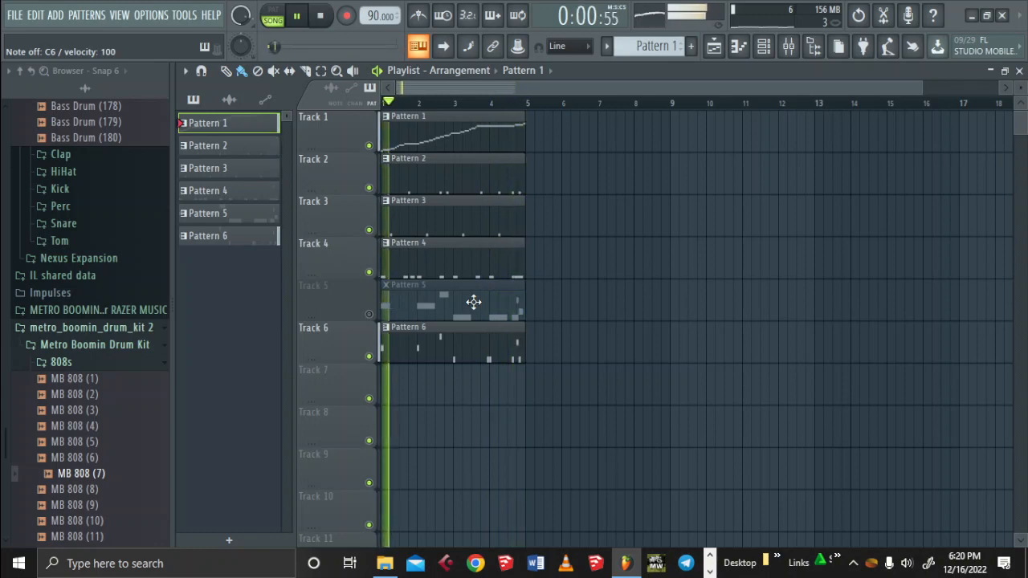
{"action": "key", "text": "space"}
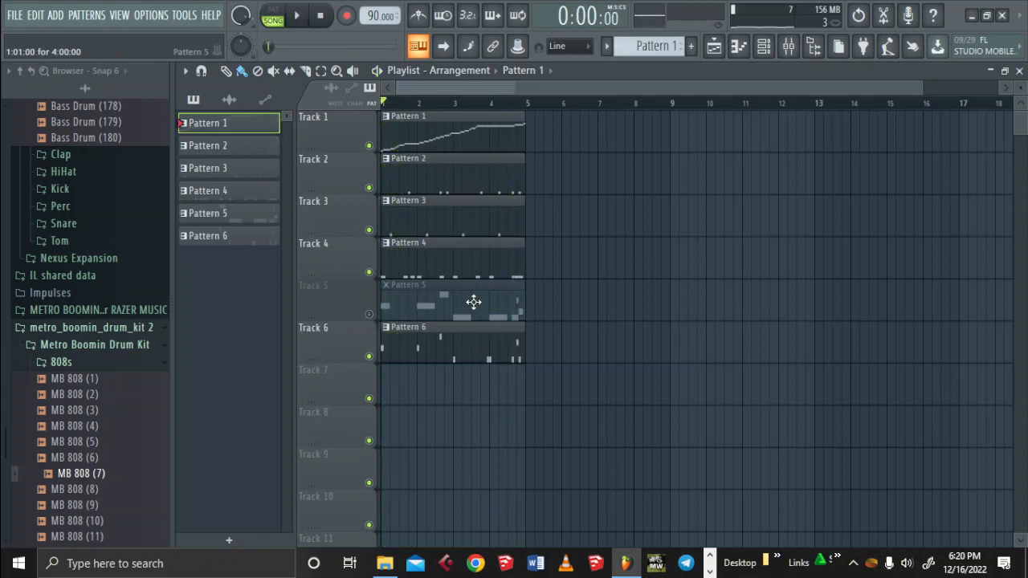
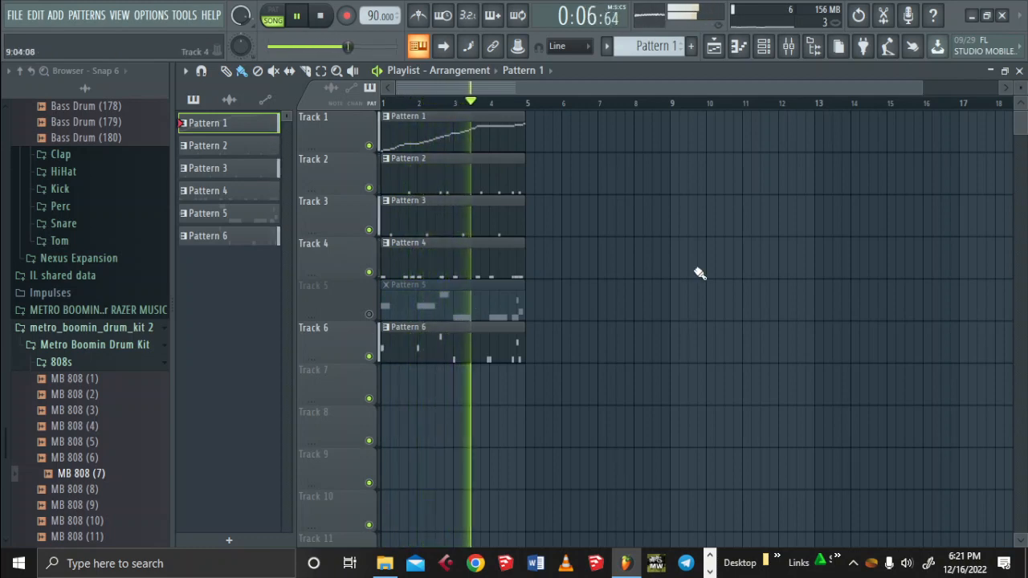
{"action": "key", "text": "space"}
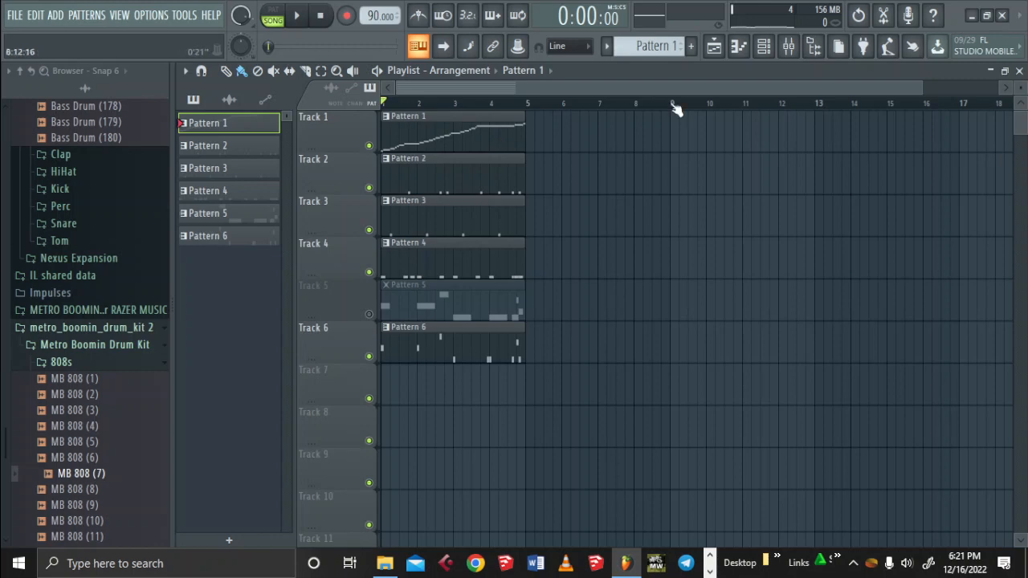
Create an empty Pattern 7 while checking the Hot Shit (90BPM) channel in the channel rack, and return to the playlist
{"action": "left_click", "coordinate": [764, 46]}
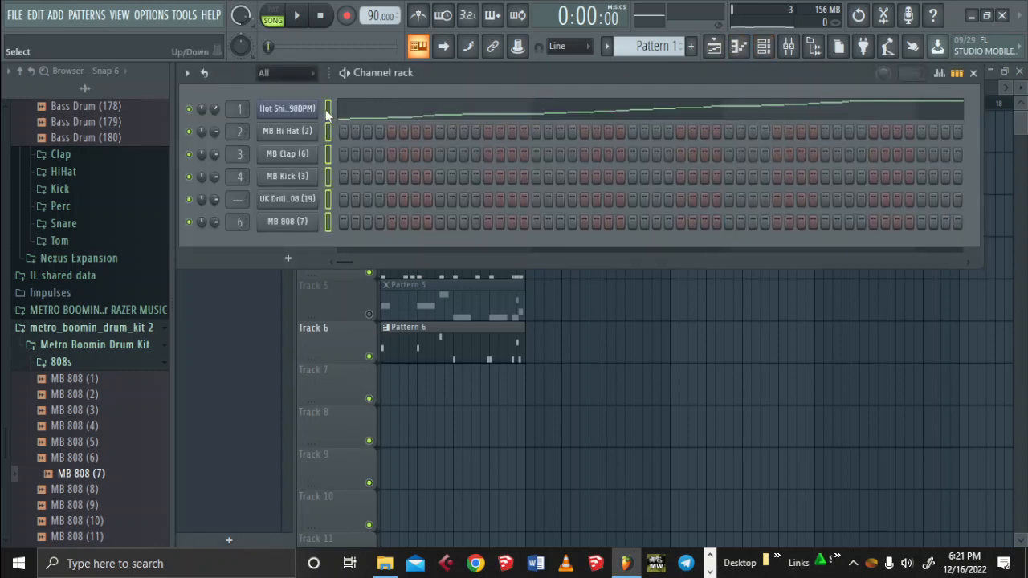
{"action": "left_click", "coordinate": [763, 45]}
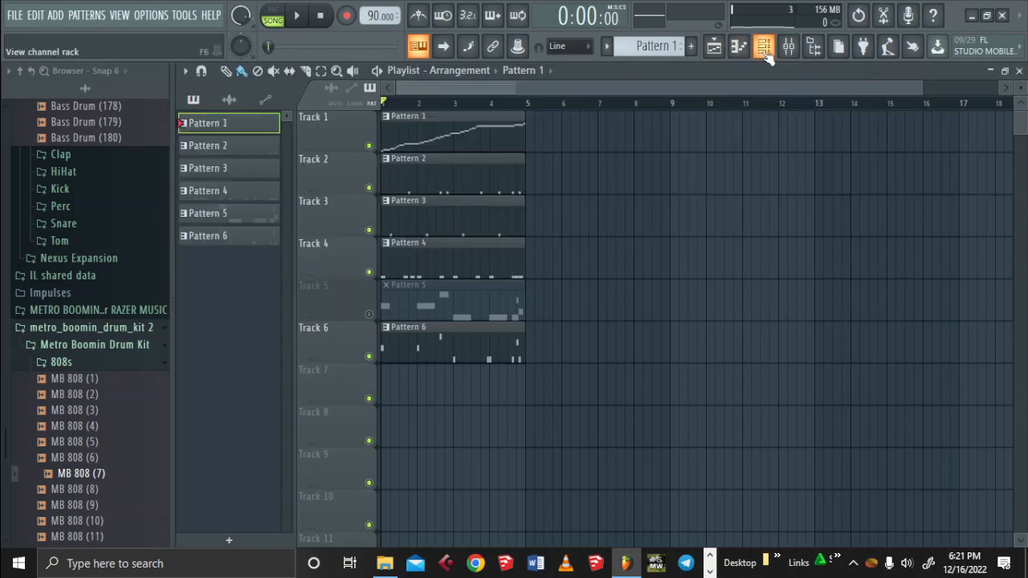
{"action": "left_click", "coordinate": [764, 46]}
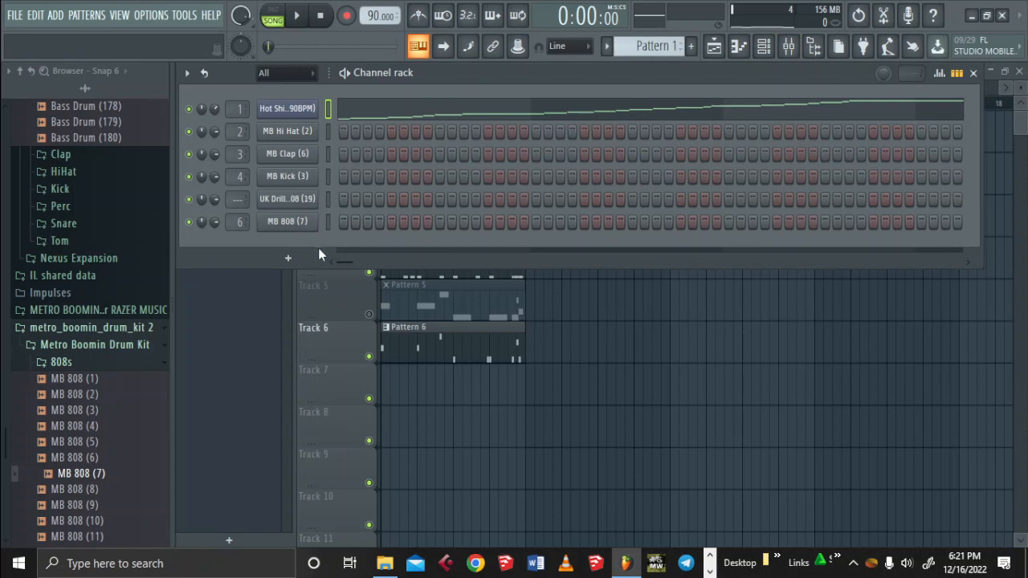
{"action": "key", "text": "F4"}
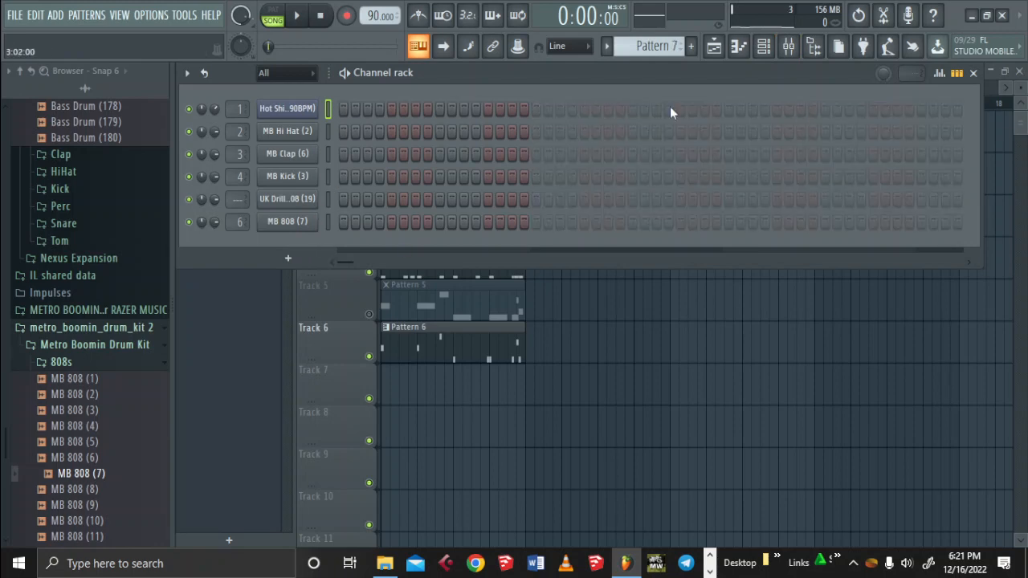
{"action": "right_click", "coordinate": [289, 108]}
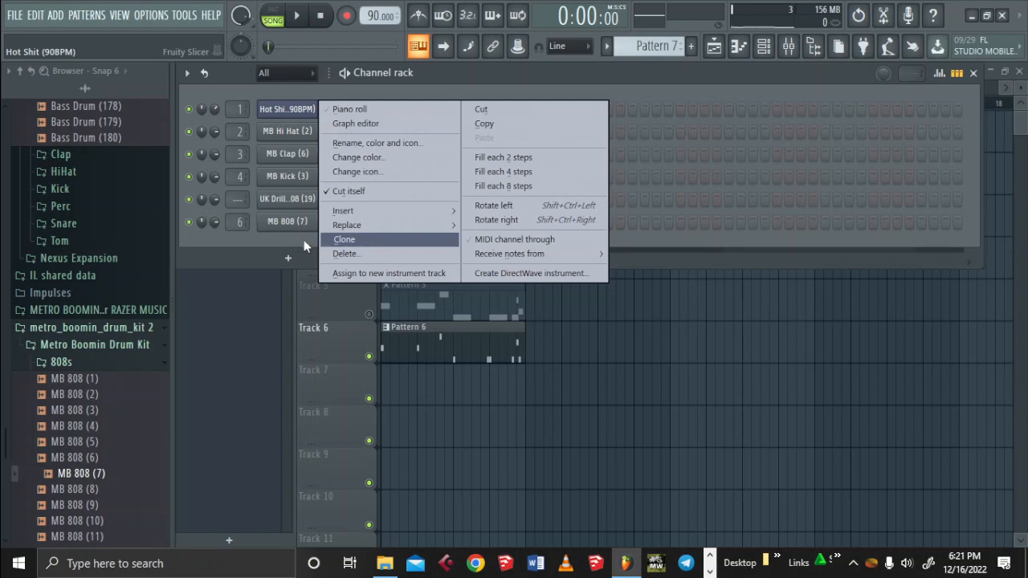
{"action": "left_click", "coordinate": [279, 250]}
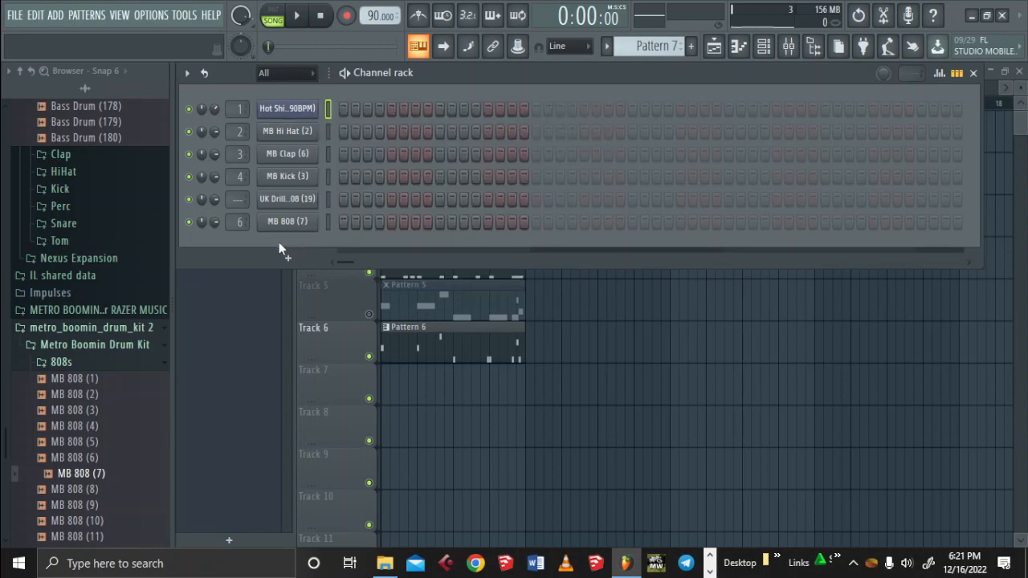
{"action": "left_click", "coordinate": [973, 73]}
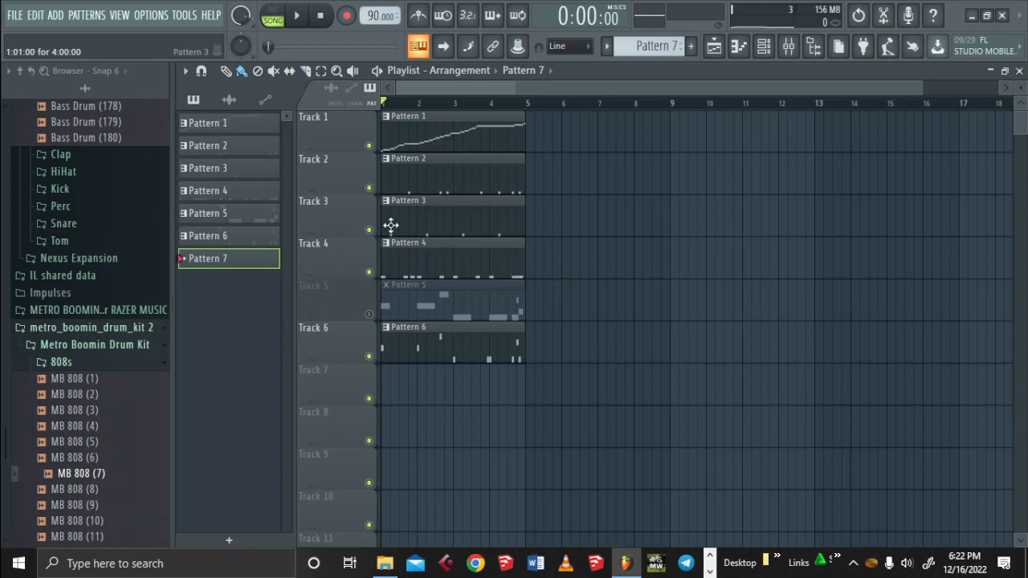
Place a four-bar Pattern 7 clip on Track 7 from bar 1 and record Hot Shit (90BPM) slices into it while the beat plays
{"action": "left_click", "coordinate": [432, 409]}
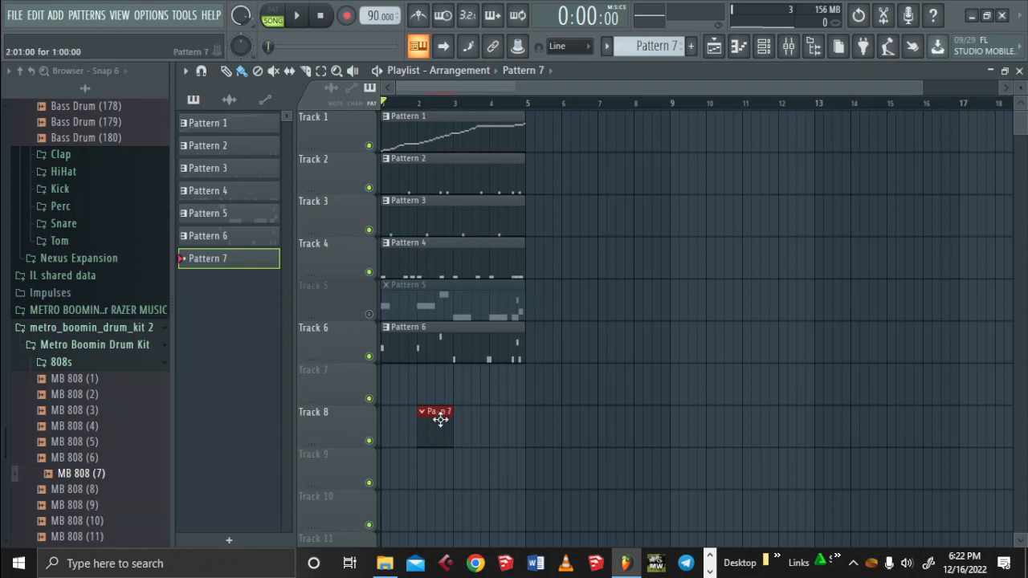
{"action": "left_click_drag", "start_coordinate": [440, 419], "coordinate": [523, 398]}
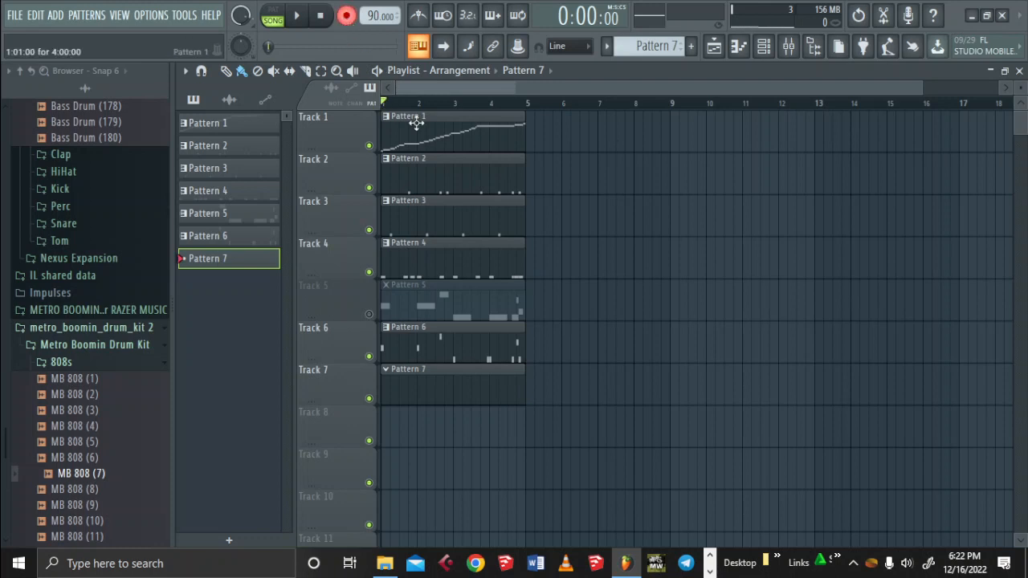
{"action": "key", "text": "space"}
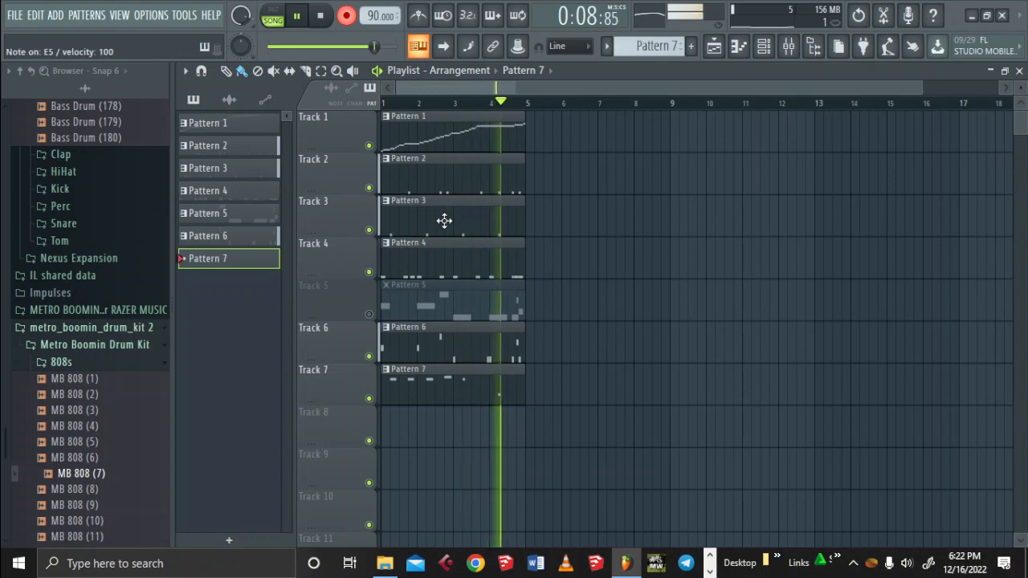
{"action": "key", "text": "space"}
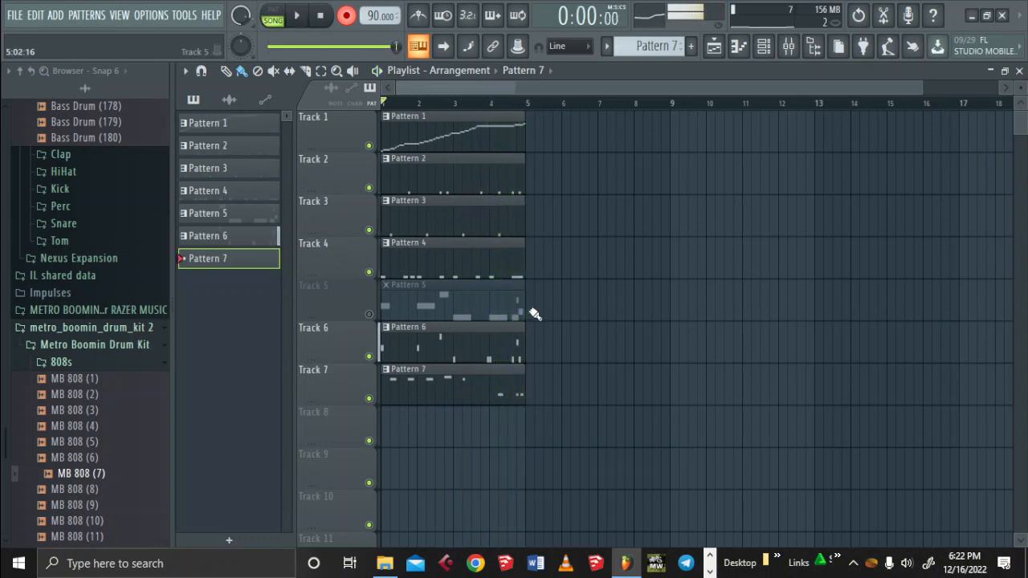
Add a Slice #5 note at 3:05 in Pattern 7's piano roll and replace the bar 4 Slice #5 note with one on the grid
{"action": "double_click", "coordinate": [474, 393]}
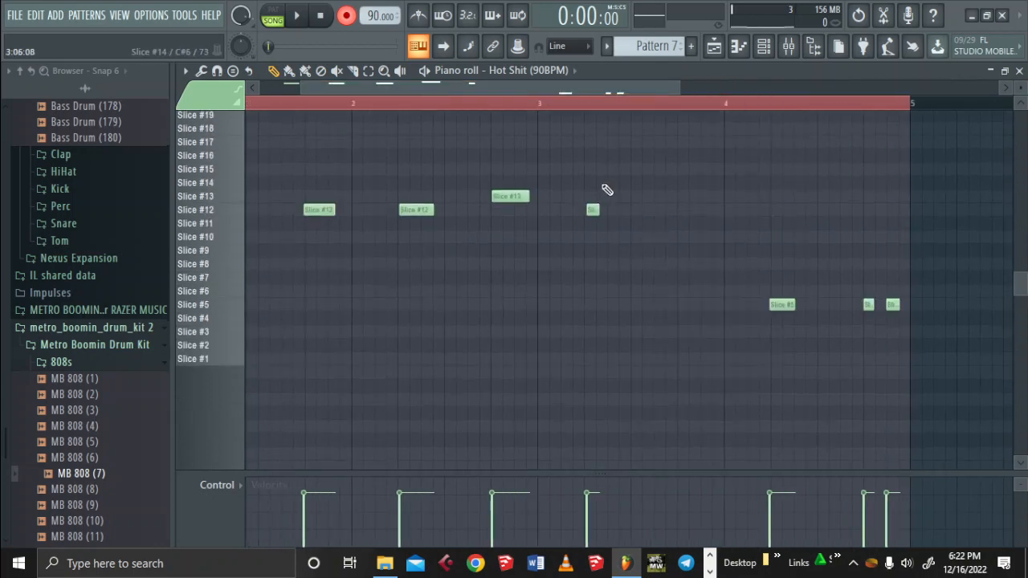
{"action": "left_click", "coordinate": [584, 302]}
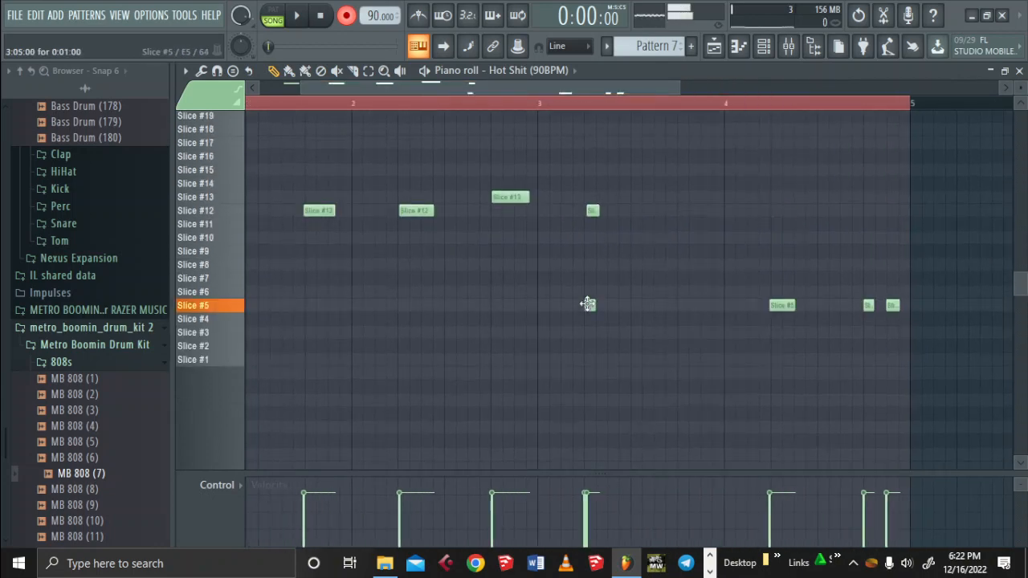
{"action": "right_click", "coordinate": [772, 305]}
{"action": "left_click", "coordinate": [772, 306]}
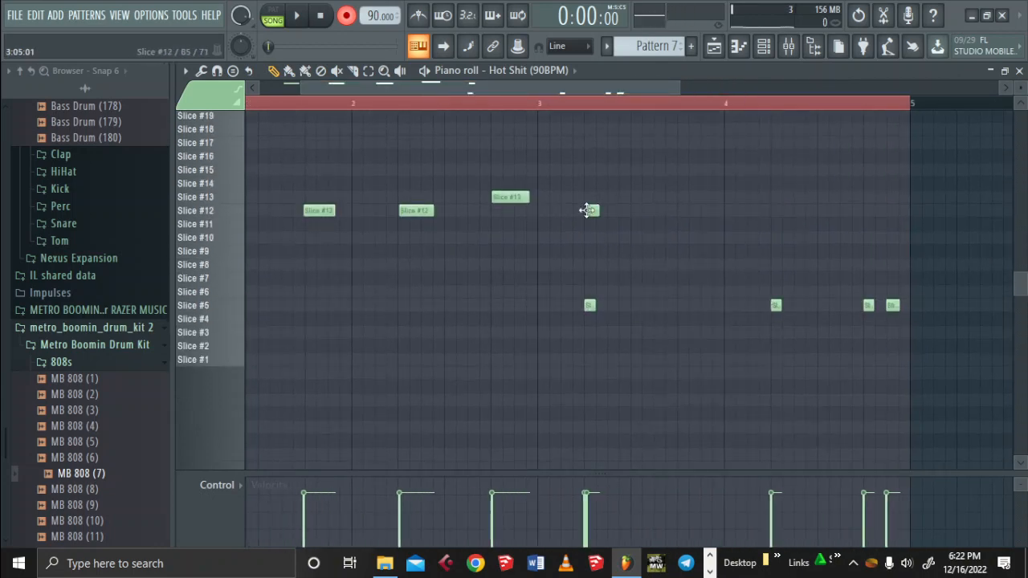
Remove the bar 3 Slice #12 note and replace the other visible Slice #12 and Slice #13 notes with two-step notes at 1:13, 2:05 and 2:13
{"action": "right_click", "coordinate": [308, 212]}
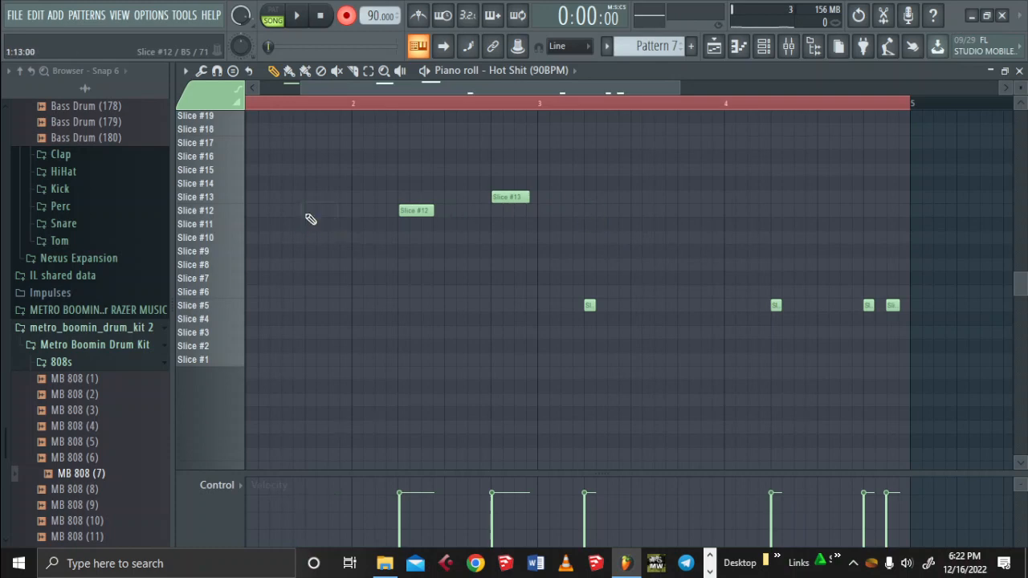
{"action": "right_click", "coordinate": [403, 213]}
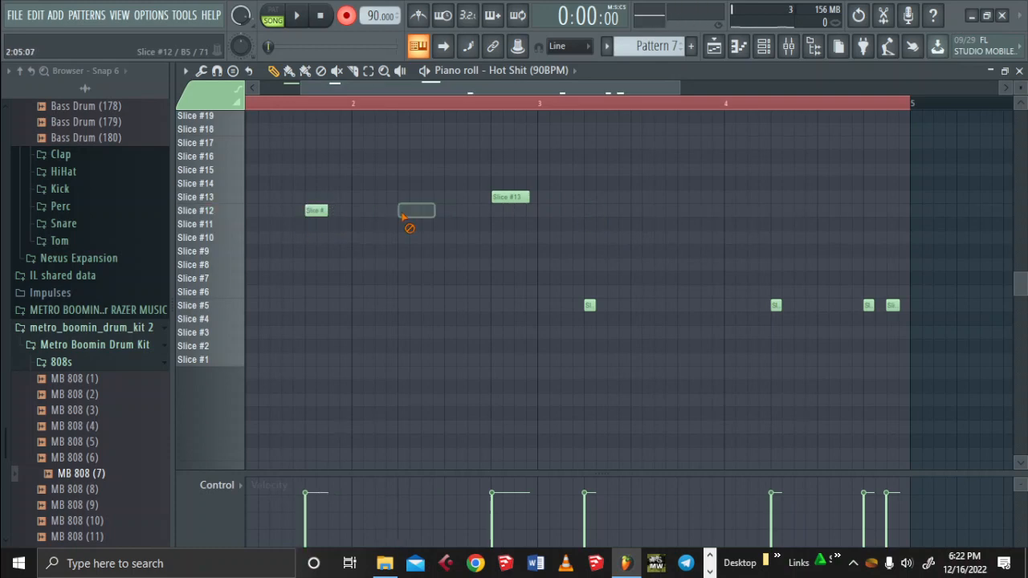
{"action": "left_click", "coordinate": [404, 213]}
{"action": "right_click", "coordinate": [496, 199]}
{"action": "left_click", "coordinate": [494, 197]}
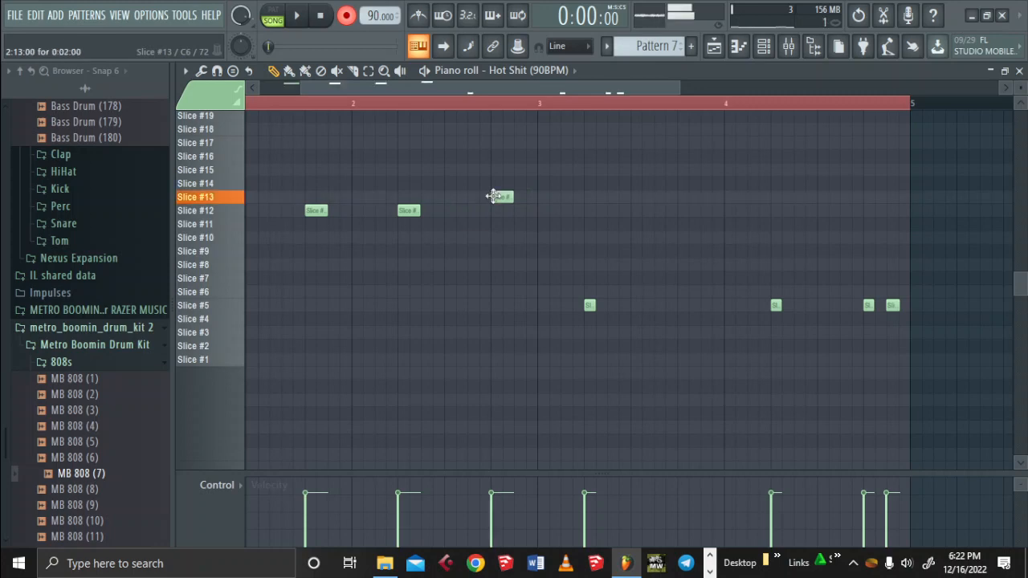
Audition Slices #5 to #9 of the Hot Shit (90BPM) loop in the piano roll
{"action": "left_click", "coordinate": [239, 267]}
{"action": "left_click", "coordinate": [240, 254]}
{"action": "left_click", "coordinate": [233, 280]}
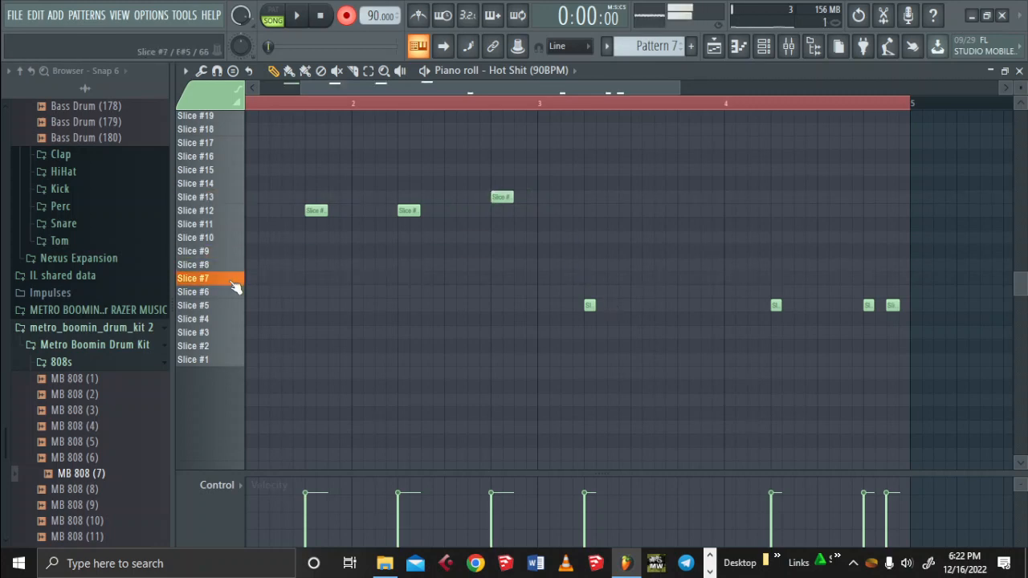
{"action": "left_click", "coordinate": [237, 305]}
{"action": "left_click", "coordinate": [238, 292]}
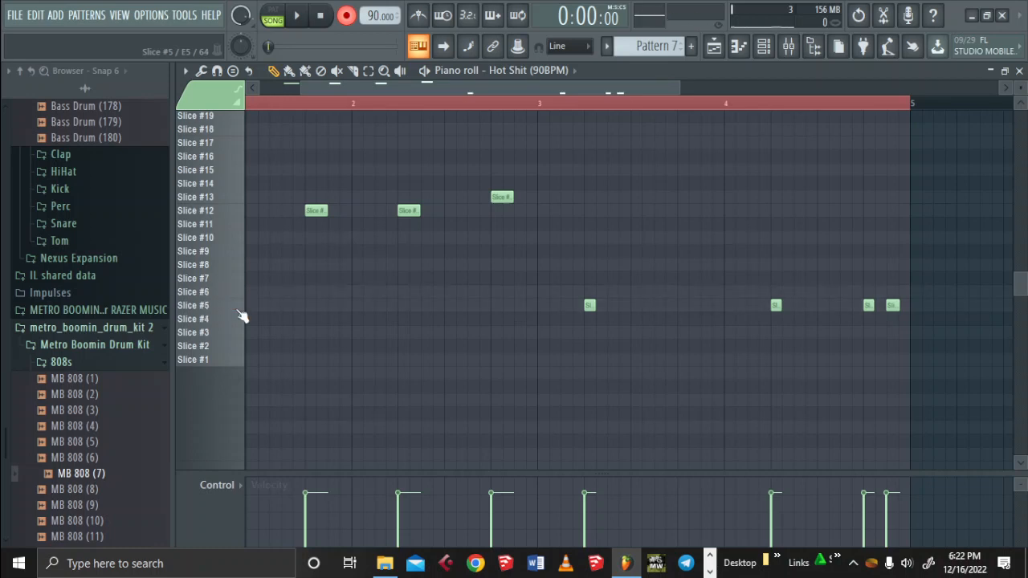
{"action": "left_click", "coordinate": [238, 310]}
Lengthen the four Slice #5 notes in bars 3 and 4 of Pattern 7 to two steps, playing the beat meanwhile
{"action": "left_click", "coordinate": [590, 309]}
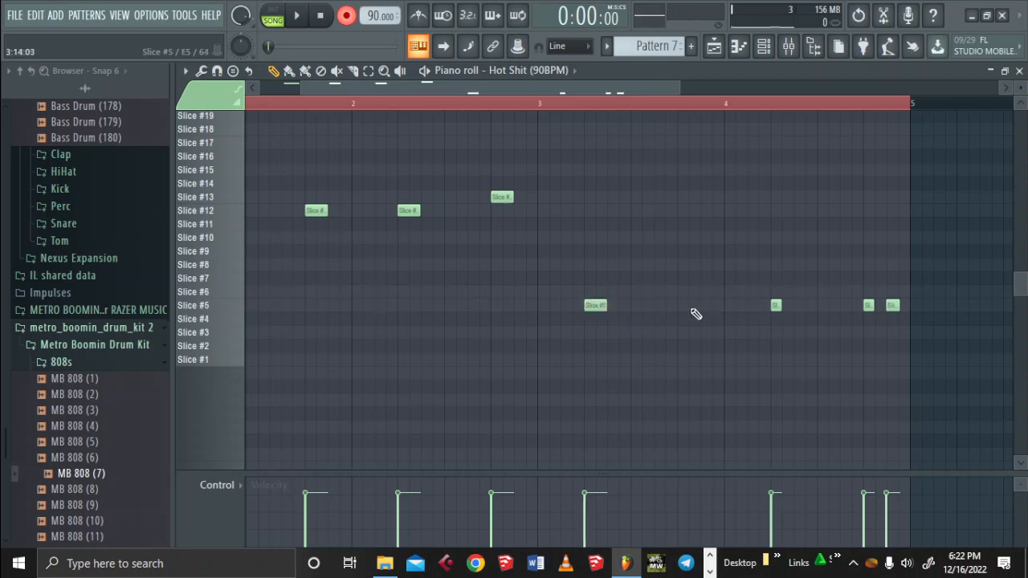
{"action": "key", "text": "space"}
{"action": "right_click", "coordinate": [773, 307]}
{"action": "left_click", "coordinate": [775, 308]}
{"action": "right_click", "coordinate": [867, 307]}
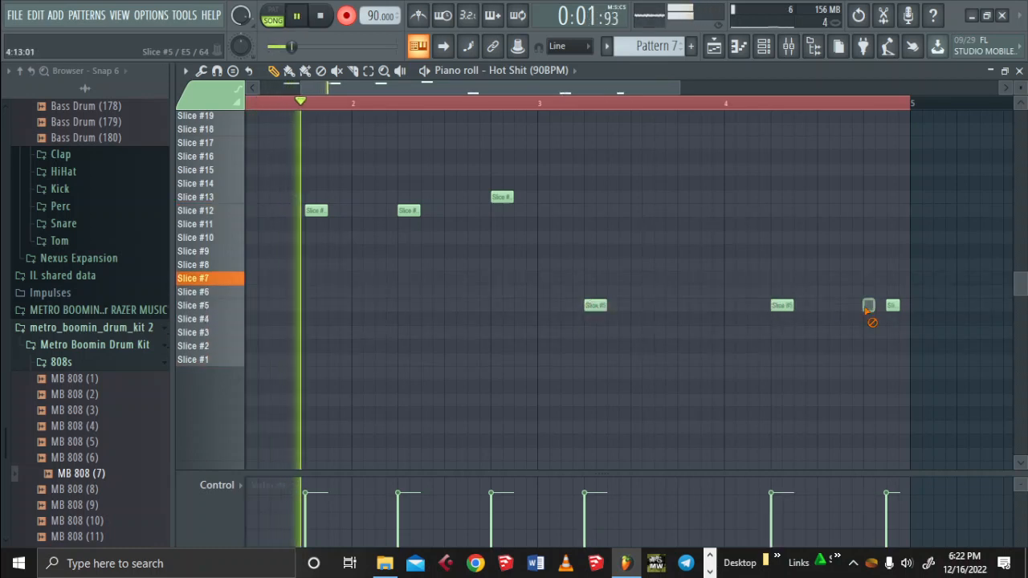
{"action": "left_click", "coordinate": [866, 307]}
{"action": "right_click", "coordinate": [892, 307]}
{"action": "left_click", "coordinate": [891, 307]}
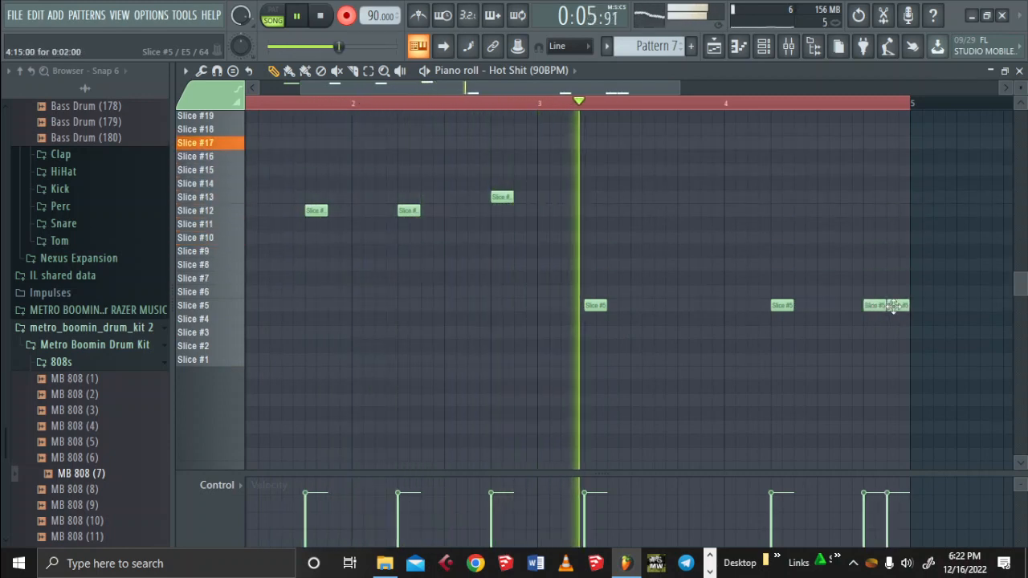
Add a two-step Slice #5 note at 3:13 in Pattern 7 and solo Track 7 in the playlist
{"action": "left_click", "coordinate": [688, 305]}
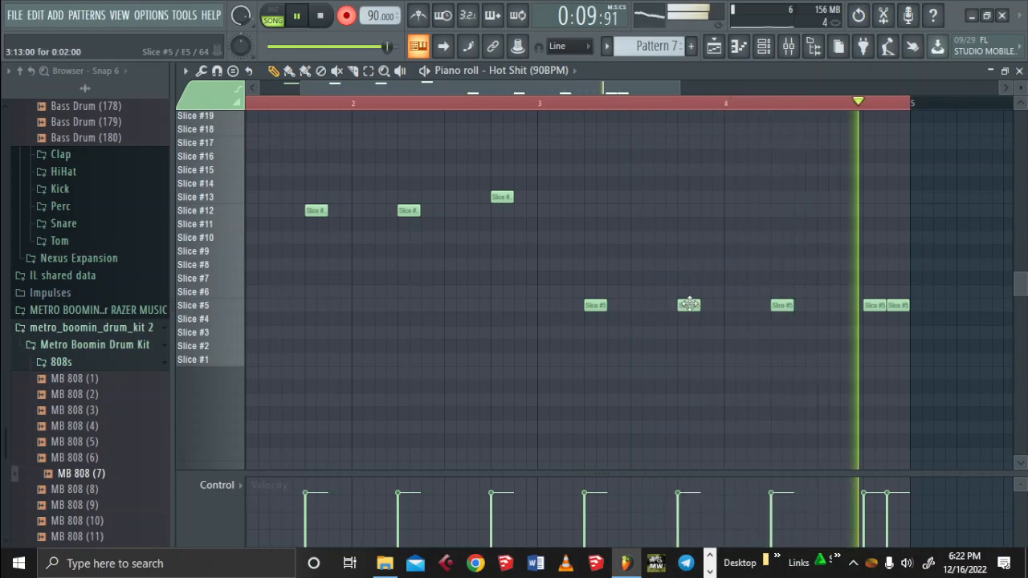
{"action": "key", "text": "space"}
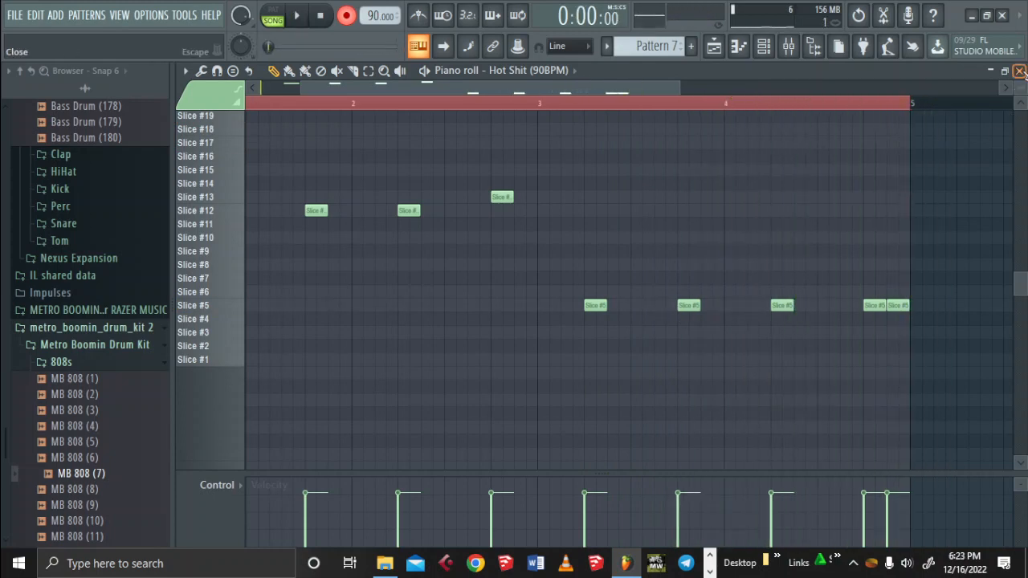
{"action": "left_click", "coordinate": [1019, 71]}
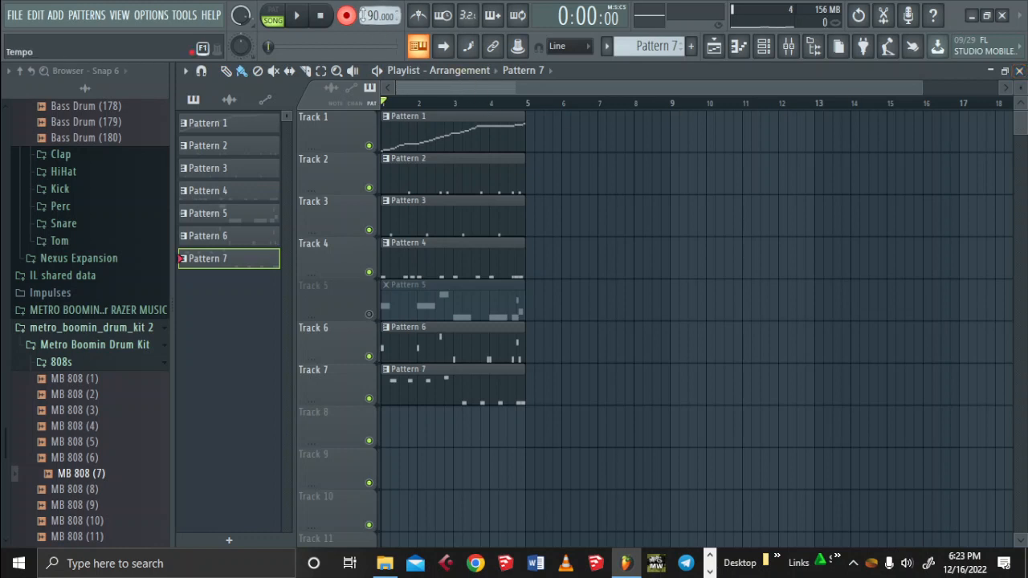
{"action": "left_click", "coordinate": [369, 398], "text": "ctrl"}
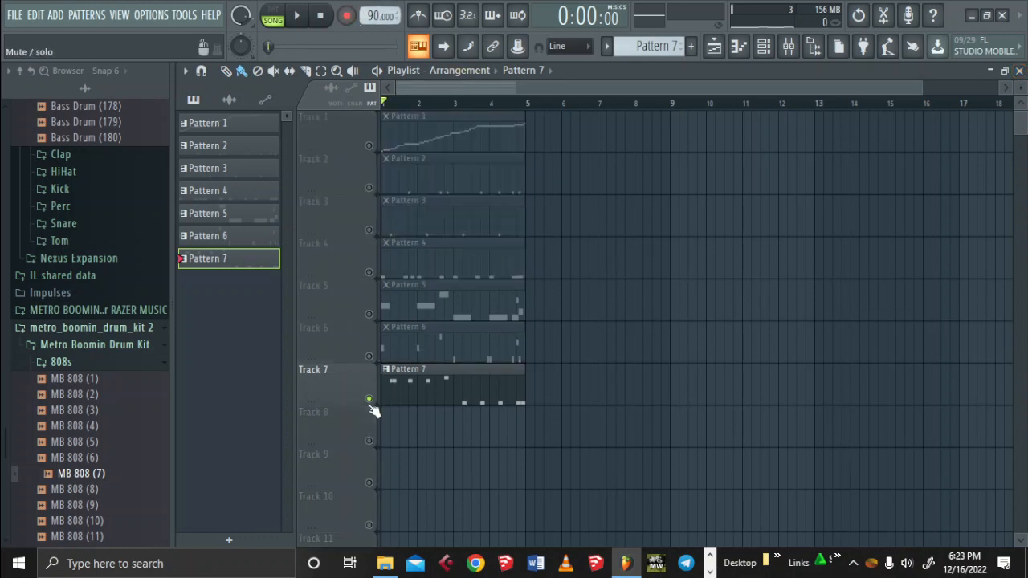
Play the soloed Track 7 and check the Hot Shit (90BPM) channel in the channel rack
{"action": "key", "text": "space"}
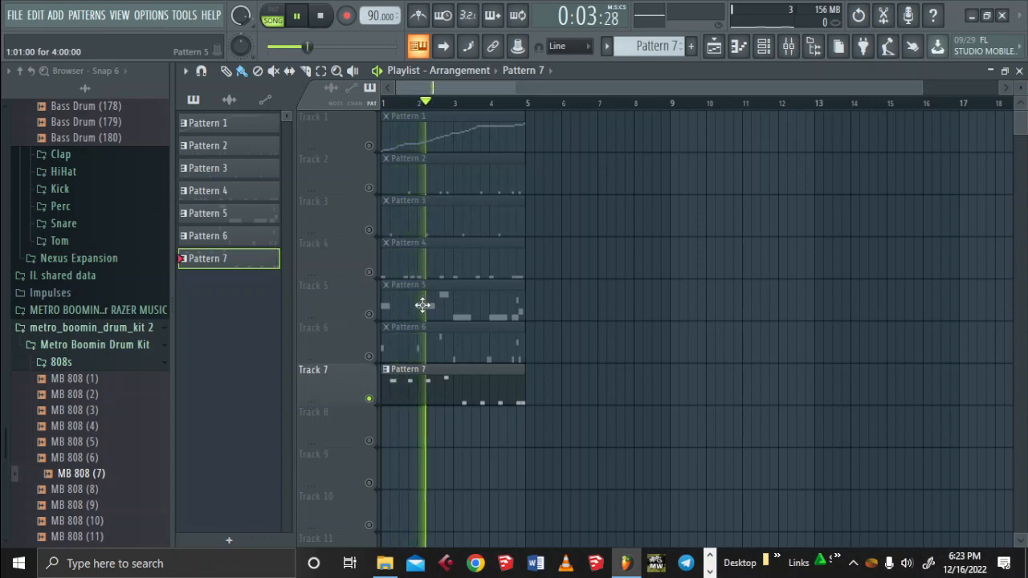
{"action": "left_click", "coordinate": [764, 46]}
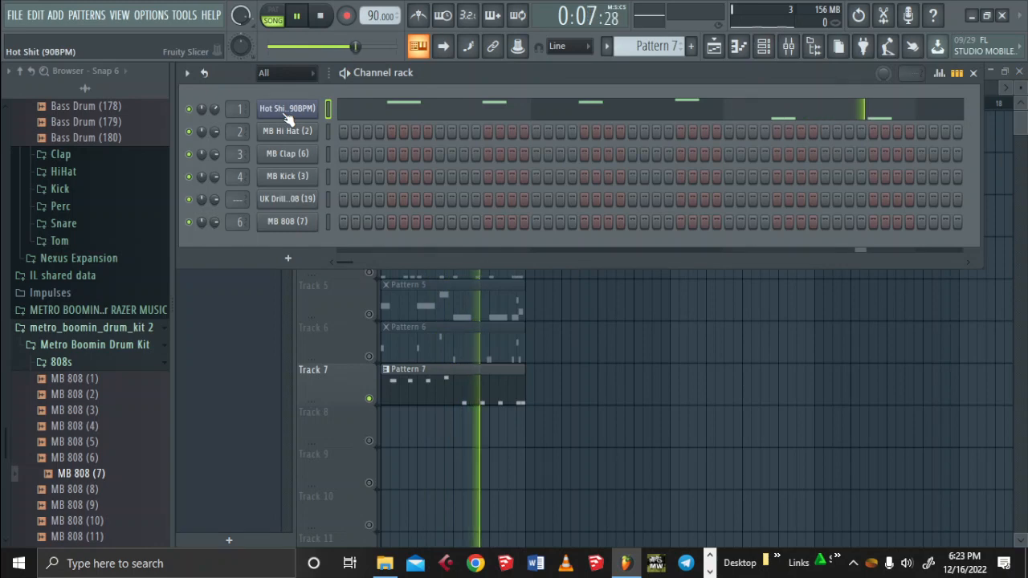
{"action": "left_click", "coordinate": [287, 109]}
{"action": "left_click", "coordinate": [289, 110]}
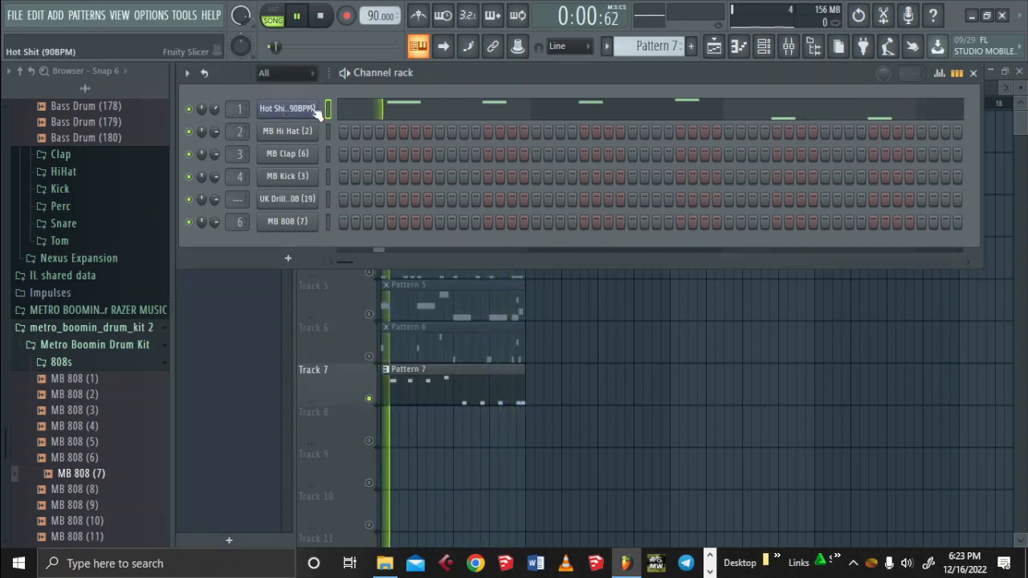
{"action": "key", "text": "space"}
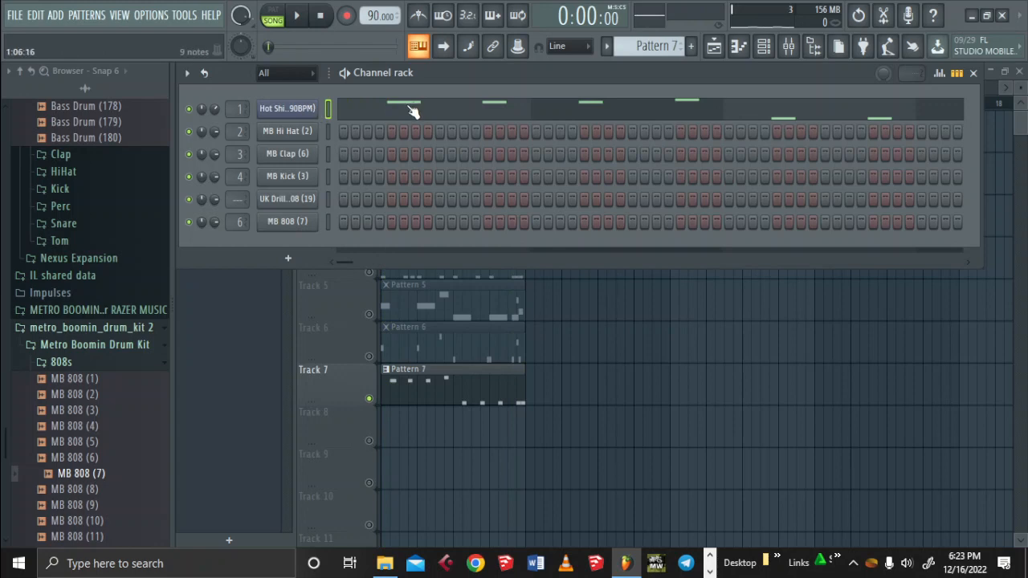
{"action": "left_click", "coordinate": [973, 73]}
Unmute Track 1 in the playlist and play it together with Track 7
{"action": "left_click", "coordinate": [370, 145]}
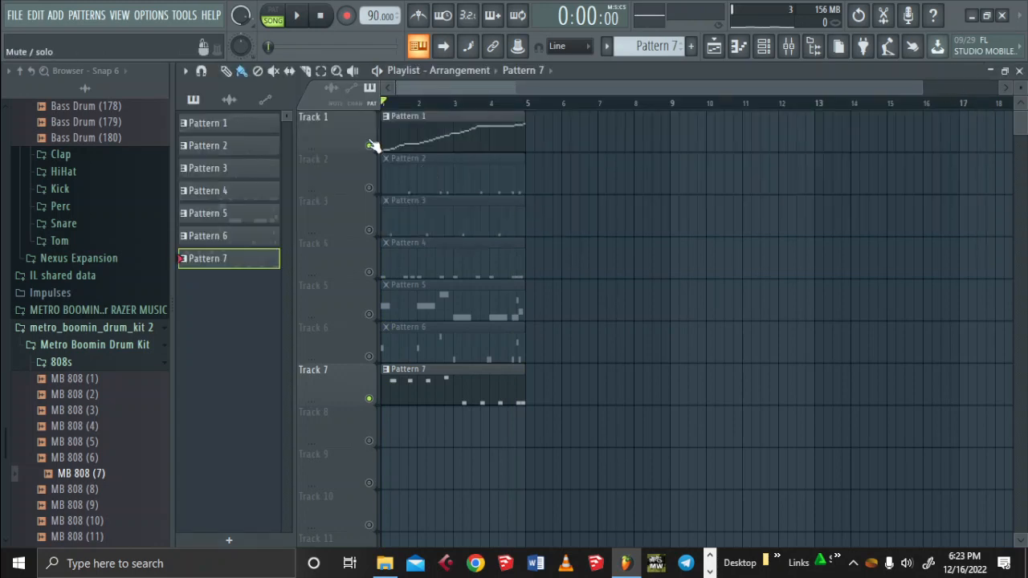
{"action": "key", "text": "space"}
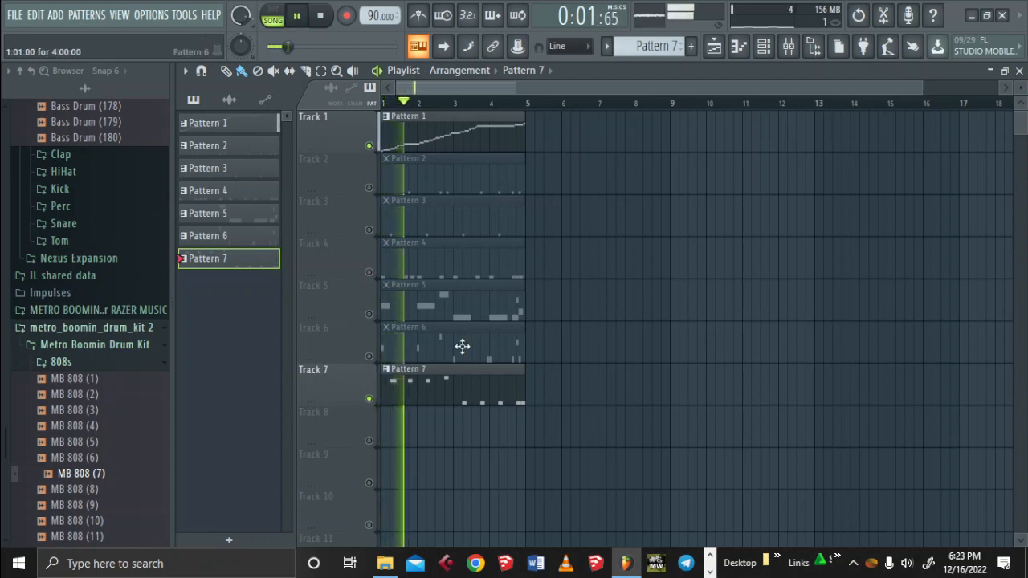
Replace the first Slice #12 note of Pattern 7 with a two-step note at 1:05
{"action": "double_click", "coordinate": [465, 375]}
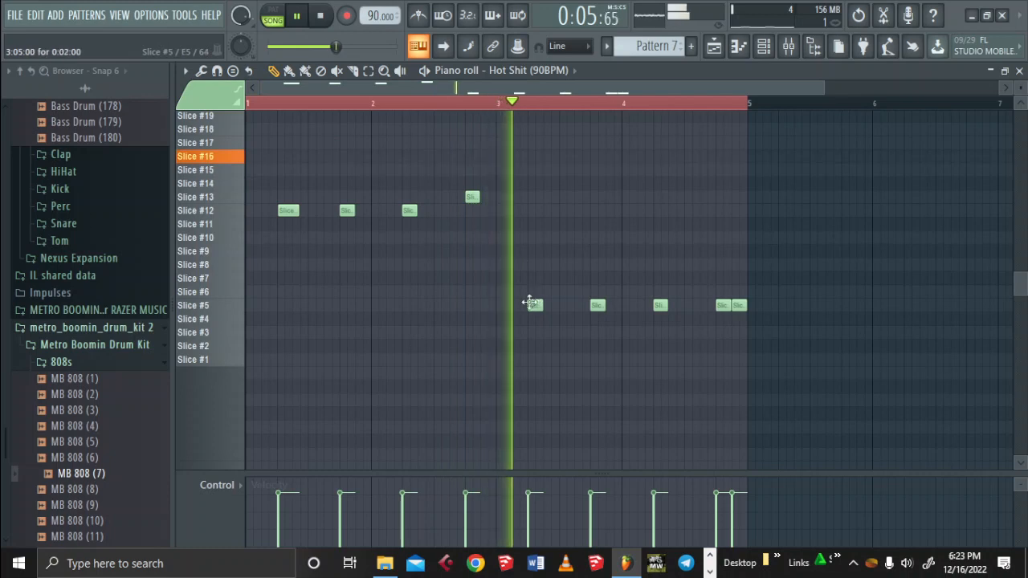
{"action": "right_click", "coordinate": [282, 209]}
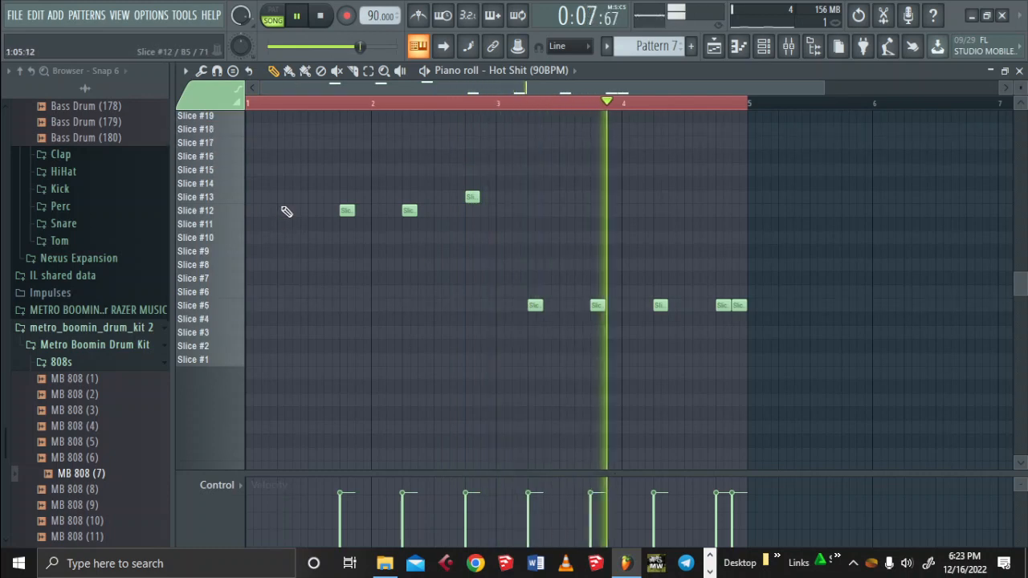
{"action": "left_click", "coordinate": [284, 211]}
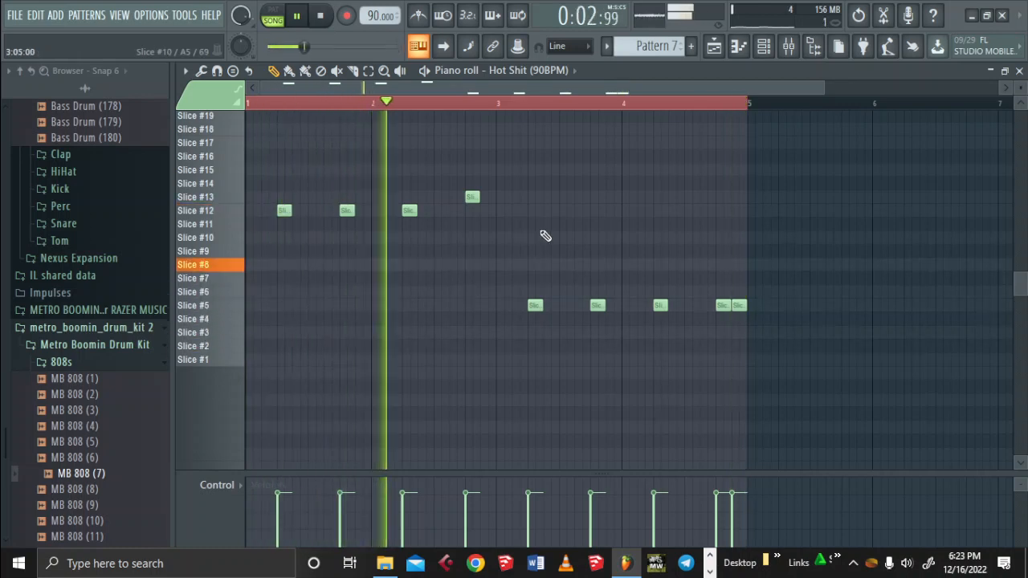
Close the piano roll, stop playback and look over the channels in the channel rack
{"action": "left_click", "coordinate": [1019, 72]}
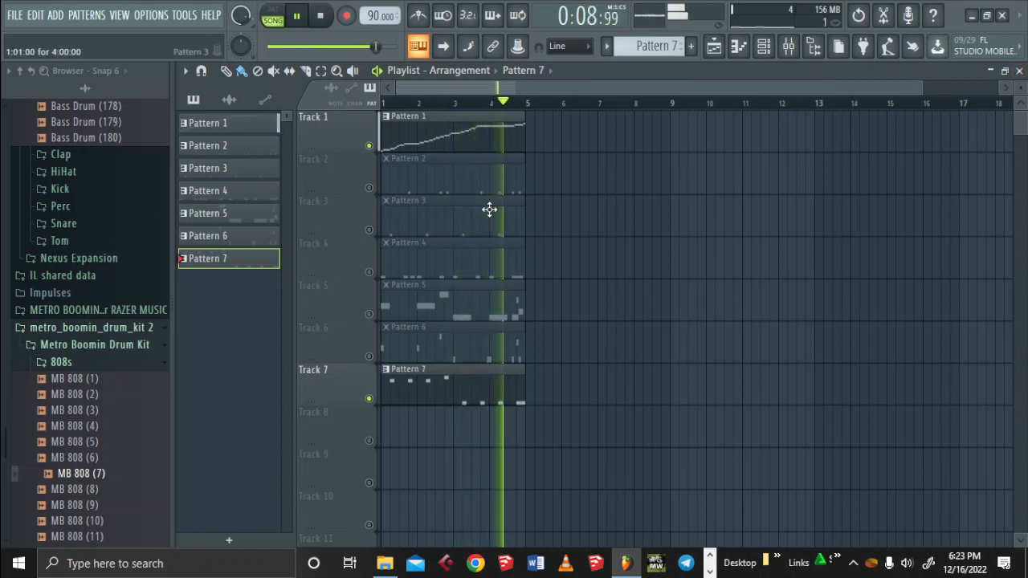
{"action": "key", "text": "space"}
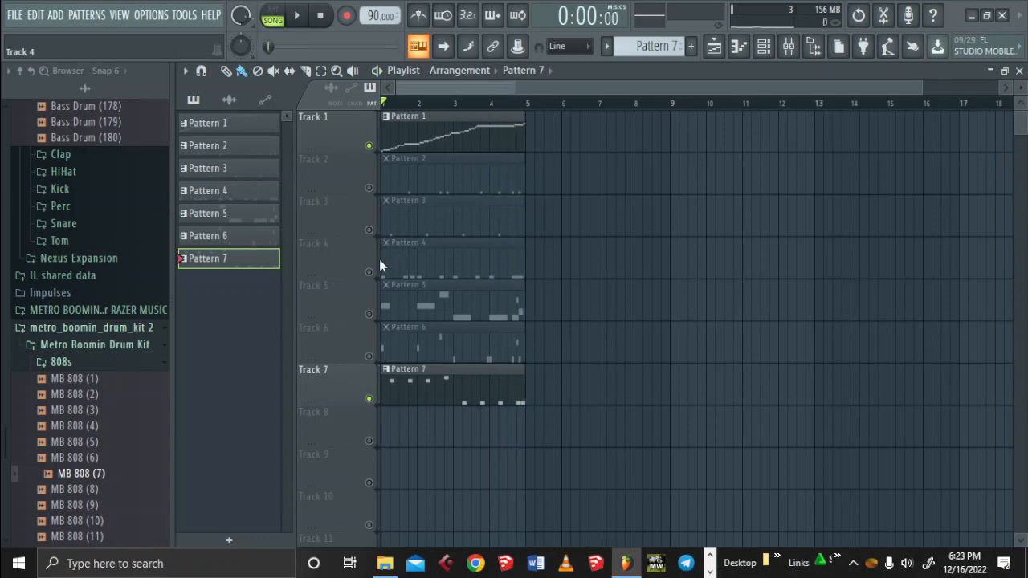
{"action": "left_click", "coordinate": [772, 51]}
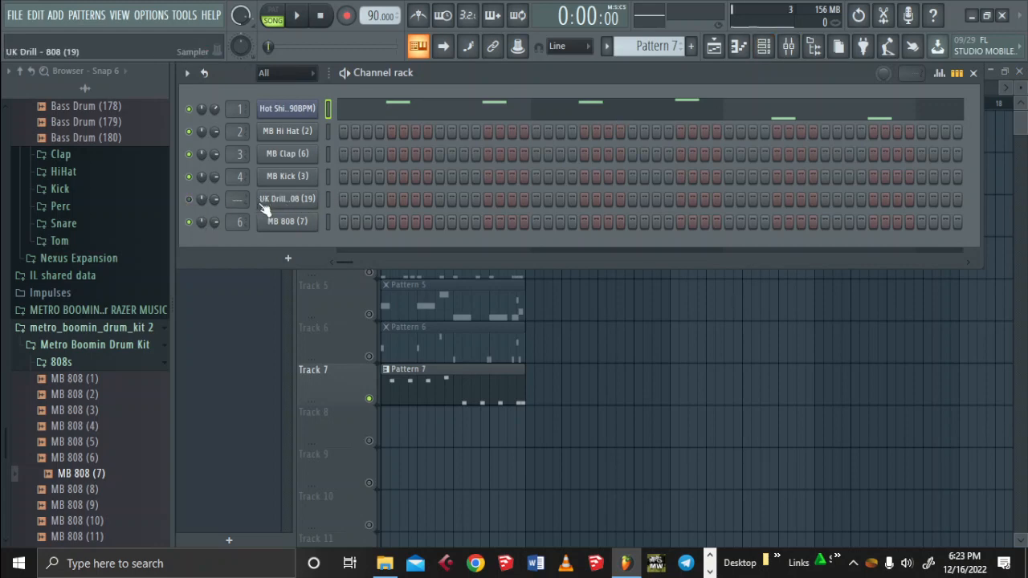
{"action": "left_click", "coordinate": [973, 73]}
Unmute Tracks 2, 3, 4 and 5 in the playlist
{"action": "left_click", "coordinate": [368, 188]}
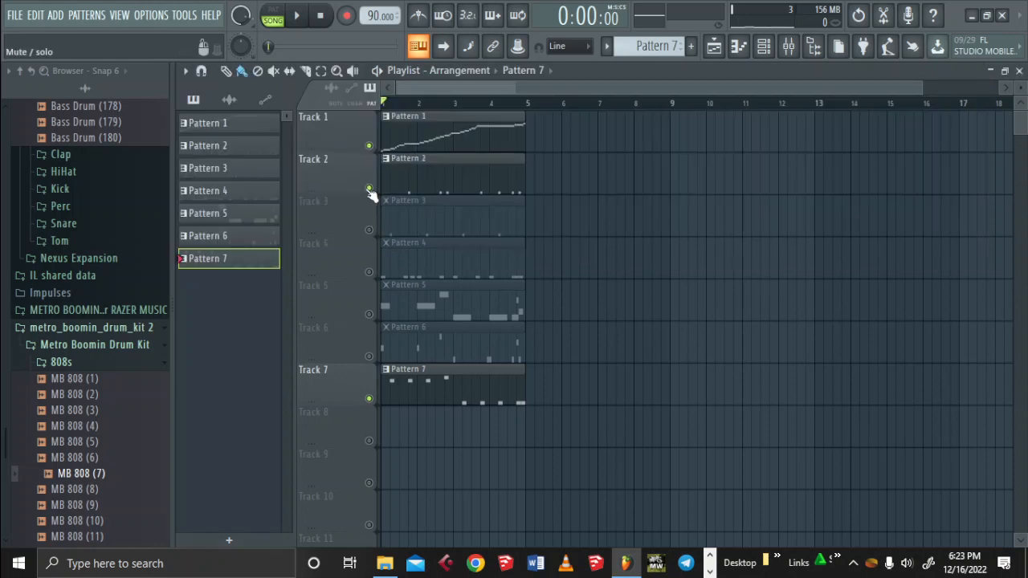
{"action": "left_click", "coordinate": [370, 231]}
{"action": "left_click", "coordinate": [369, 273]}
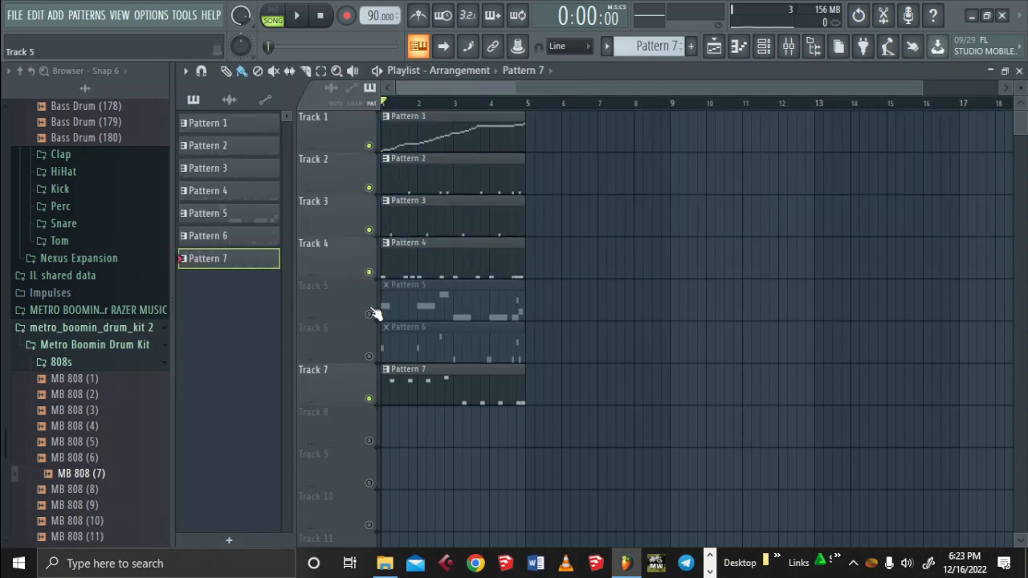
{"action": "left_click", "coordinate": [369, 315]}
Repeat Pattern 1 back to back along Track 1 from bar 5 up to about bar 121
{"action": "left_click", "coordinate": [508, 131]}
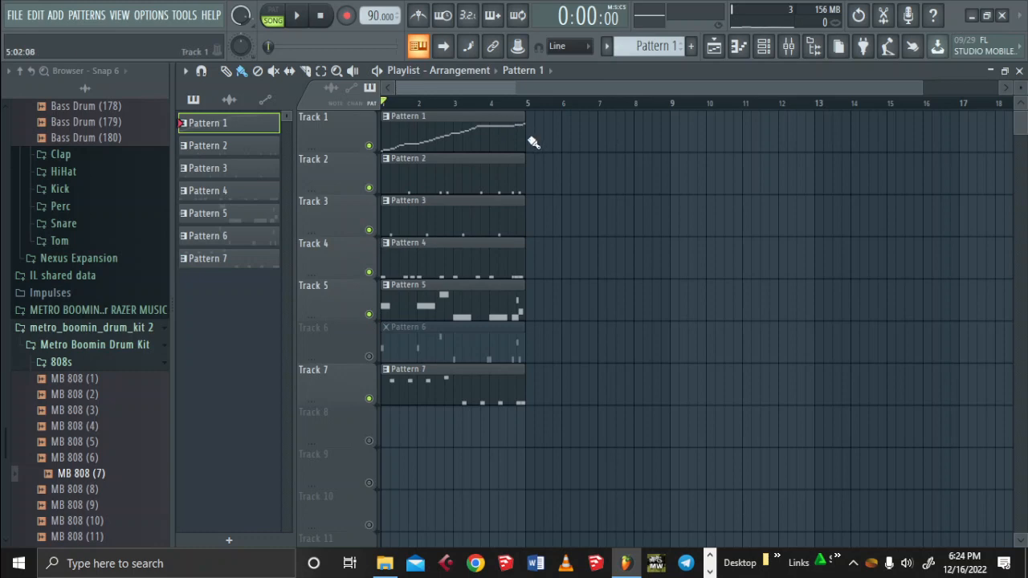
{"action": "left_click_drag", "start_coordinate": [531, 145], "coordinate": [1027, 143]}
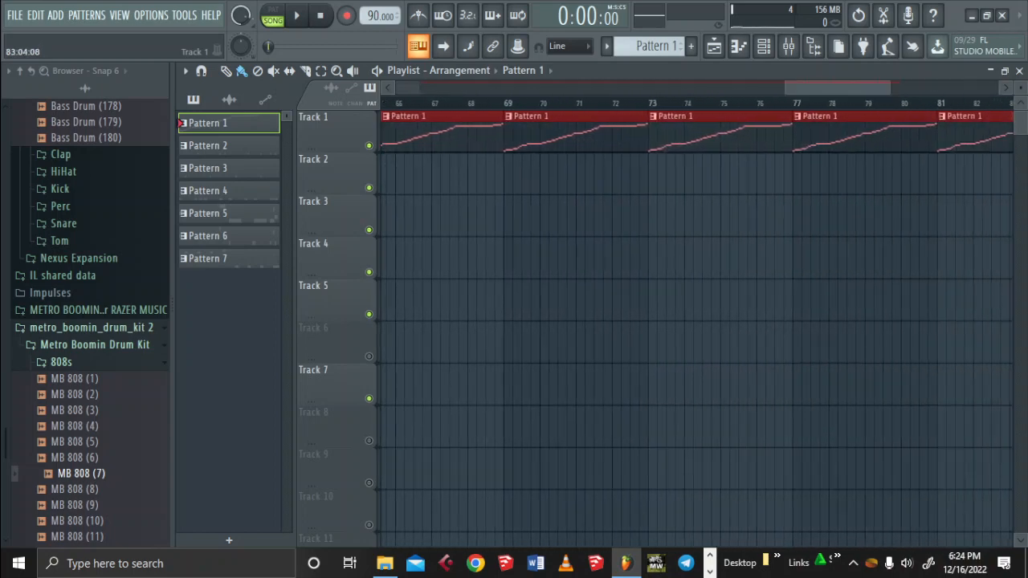
{"action": "left_click_drag", "start_coordinate": [788, 91], "coordinate": [642, 90]}
{"action": "left_click_drag", "start_coordinate": [882, 95], "coordinate": [1009, 88]}
{"action": "mouse_move", "coordinate": [725, 152]}
{"action": "left_mouse_down"}
{"action": "mouse_move", "coordinate": [890, 133]}
{"action": "mouse_move", "coordinate": [1027, 136]}
{"action": "mouse_move", "coordinate": [833, 125]}
{"action": "left_mouse_up"}
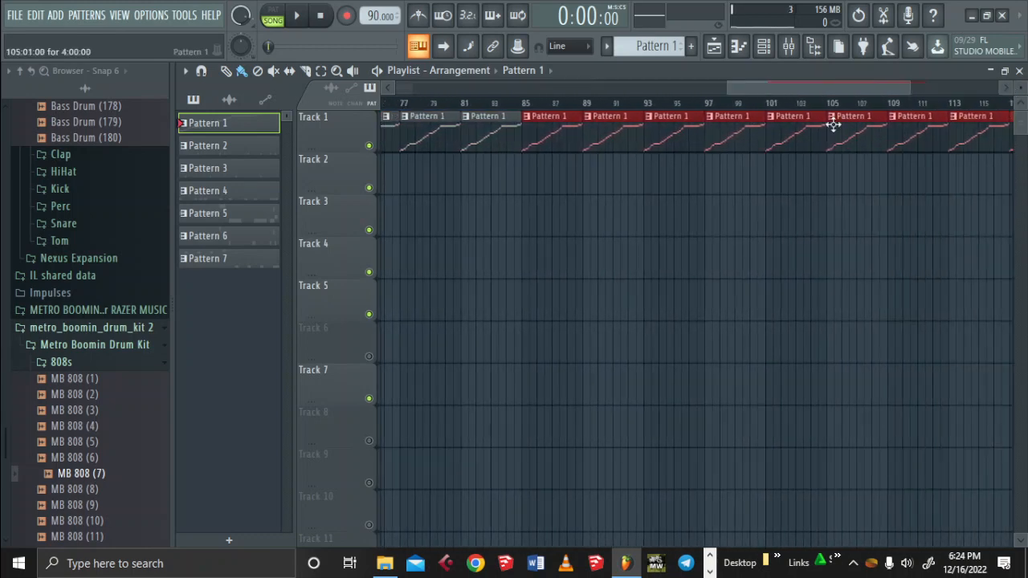
Repeat Pattern 2 along Track 2 up to bar 125 and add a Pattern 1 clip to match Track 1's length
{"action": "left_click_drag", "start_coordinate": [728, 90], "coordinate": [224, 98]}
{"action": "left_click", "coordinate": [395, 173]}
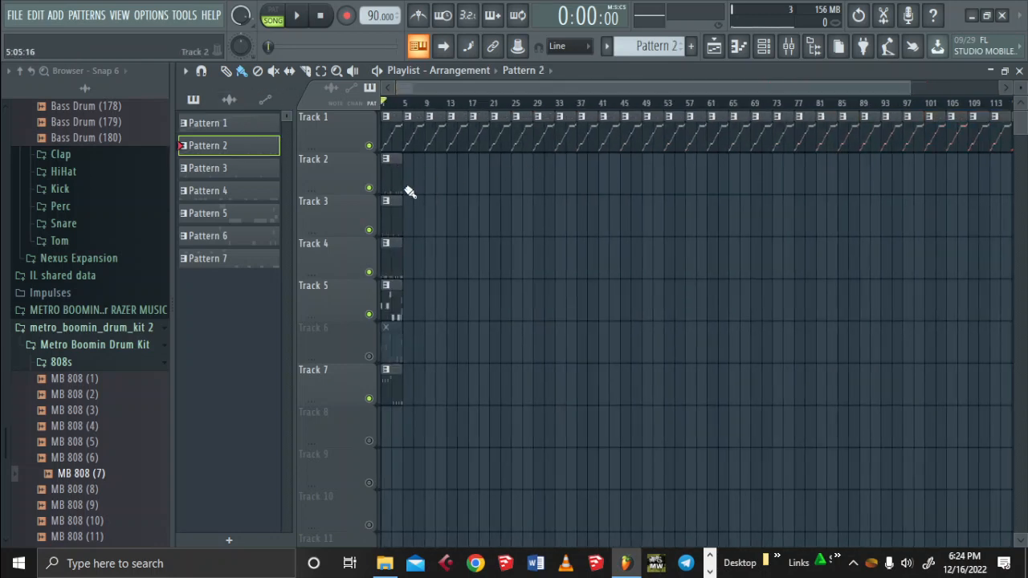
{"action": "left_click_drag", "start_coordinate": [410, 193], "coordinate": [1010, 153]}
{"action": "left_click_drag", "start_coordinate": [891, 87], "coordinate": [1008, 88]}
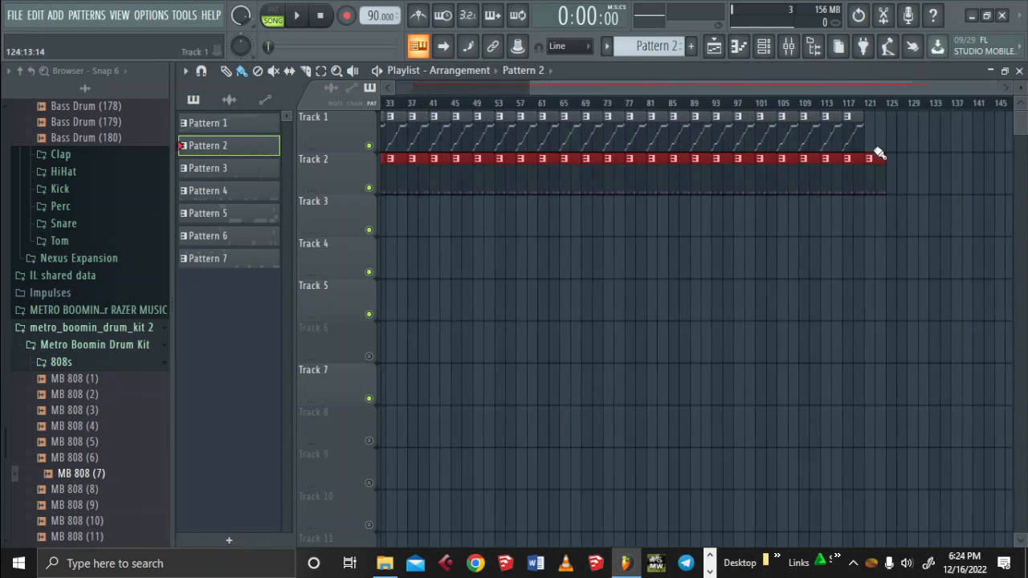
{"action": "left_click", "coordinate": [856, 138]}
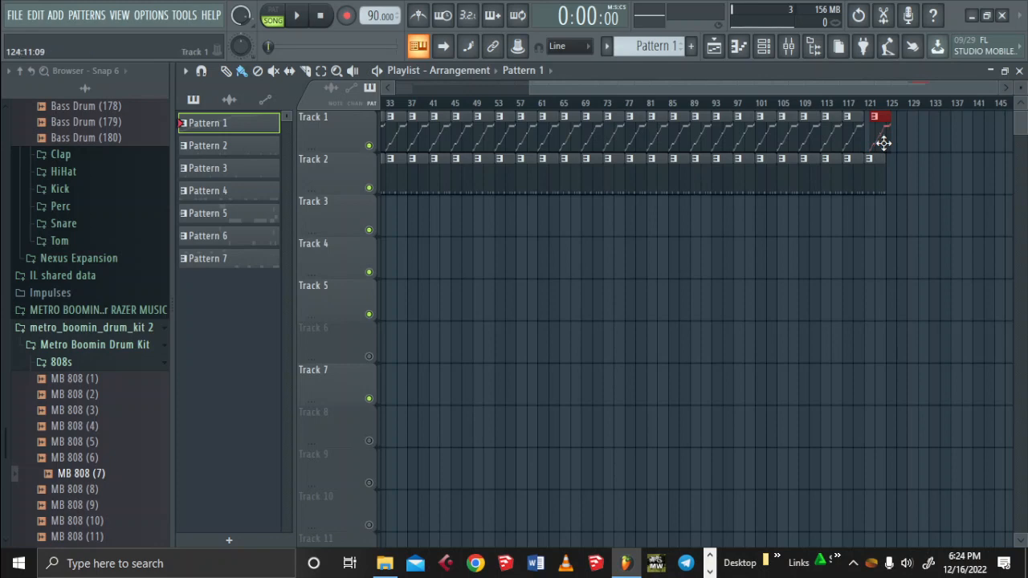
Repeat Pattern 3 along Track 3 from bar 5 and delete the surplus clip at bar 125
{"action": "left_click_drag", "start_coordinate": [846, 89], "coordinate": [562, 68]}
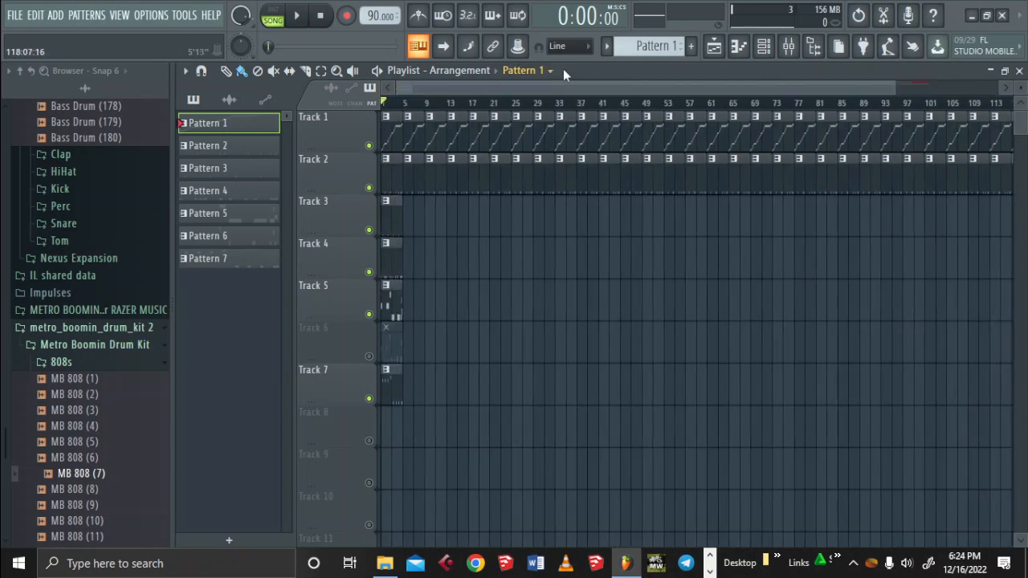
{"action": "left_click_drag", "start_coordinate": [897, 84], "coordinate": [941, 86]}
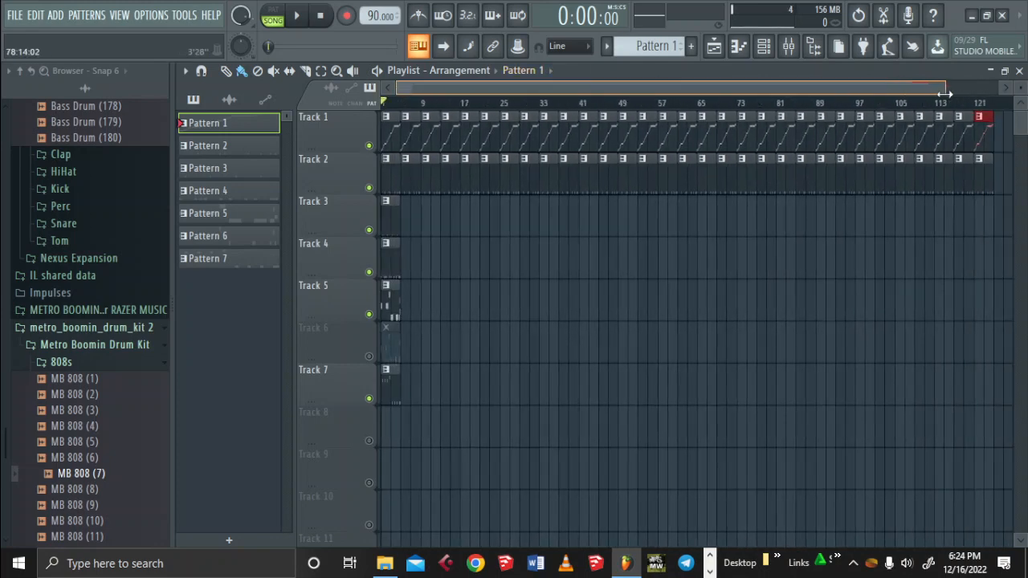
{"action": "left_click", "coordinate": [387, 202]}
{"action": "left_click", "coordinate": [391, 202]}
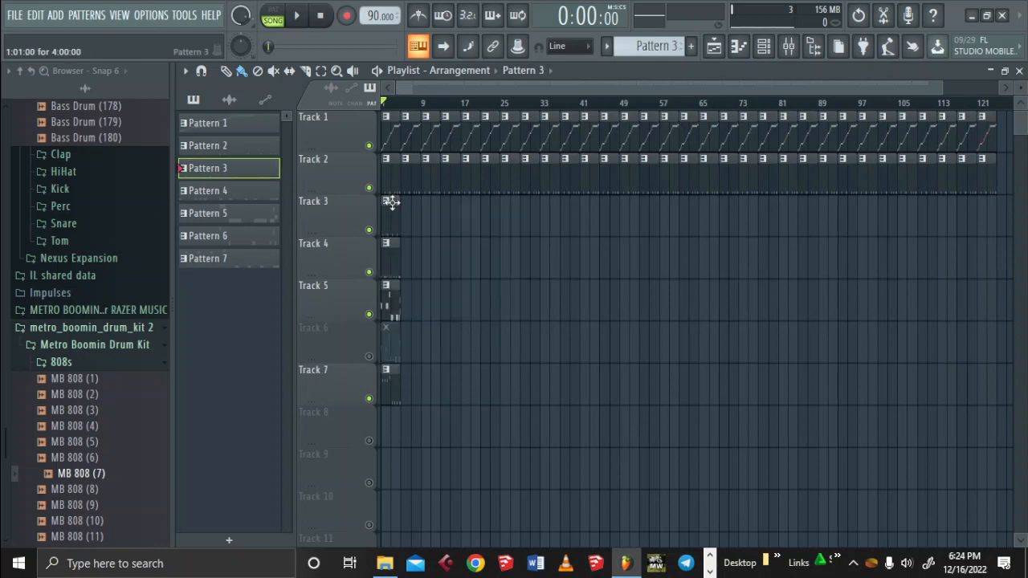
{"action": "mouse_move", "coordinate": [408, 229]}
{"action": "left_mouse_down"}
{"action": "mouse_move", "coordinate": [648, 199]}
{"action": "mouse_move", "coordinate": [982, 191]}
{"action": "mouse_move", "coordinate": [1003, 201]}
{"action": "left_mouse_up"}
{"action": "left_click", "coordinate": [1001, 203]}
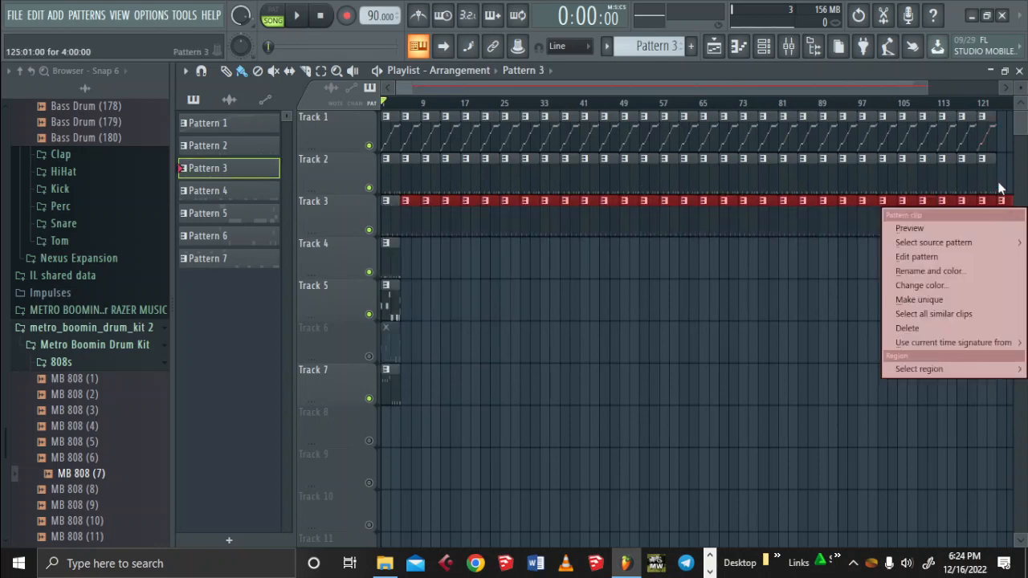
{"action": "left_click", "coordinate": [996, 165]}
{"action": "right_click", "coordinate": [1004, 210]}
{"action": "right_click", "coordinate": [990, 215]}
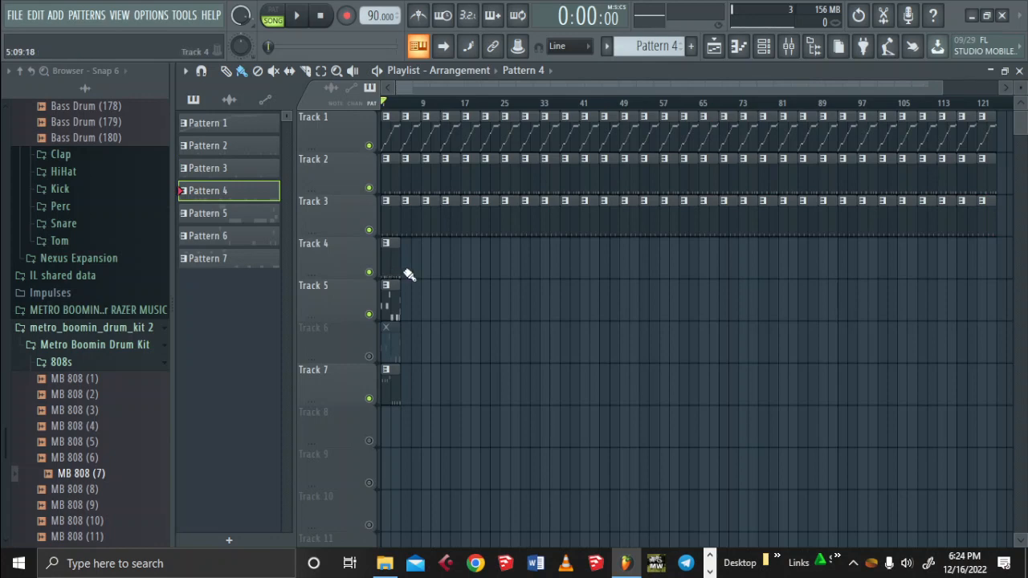
Repeat Pattern 4 along Track 4 and Pattern 5 along Track 5 from bar 5 up to bar 125
{"action": "mouse_move", "coordinate": [408, 275]}
{"action": "left_mouse_down"}
{"action": "mouse_move", "coordinate": [989, 252]}
{"action": "mouse_move", "coordinate": [988, 261]}
{"action": "left_mouse_up"}
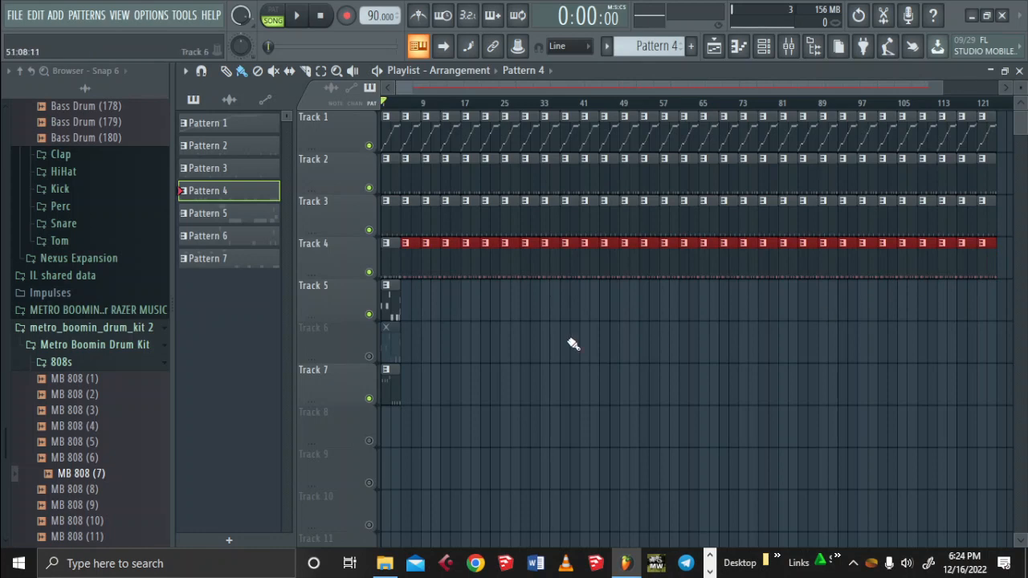
{"action": "left_click", "coordinate": [391, 298]}
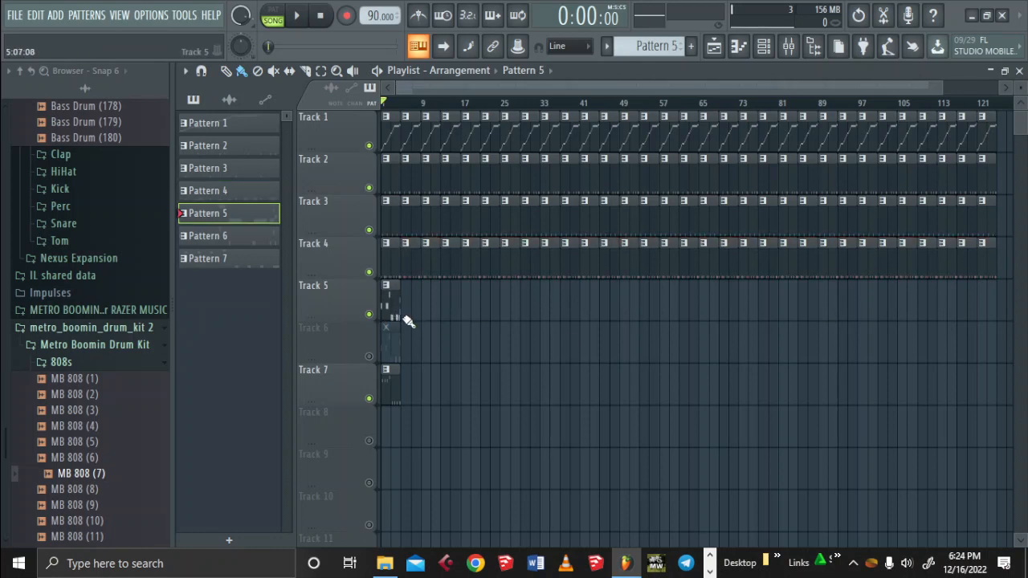
{"action": "mouse_move", "coordinate": [407, 319]}
{"action": "left_mouse_down"}
{"action": "mouse_move", "coordinate": [902, 307]}
{"action": "mouse_move", "coordinate": [963, 287]}
{"action": "mouse_move", "coordinate": [986, 291]}
{"action": "left_mouse_up"}
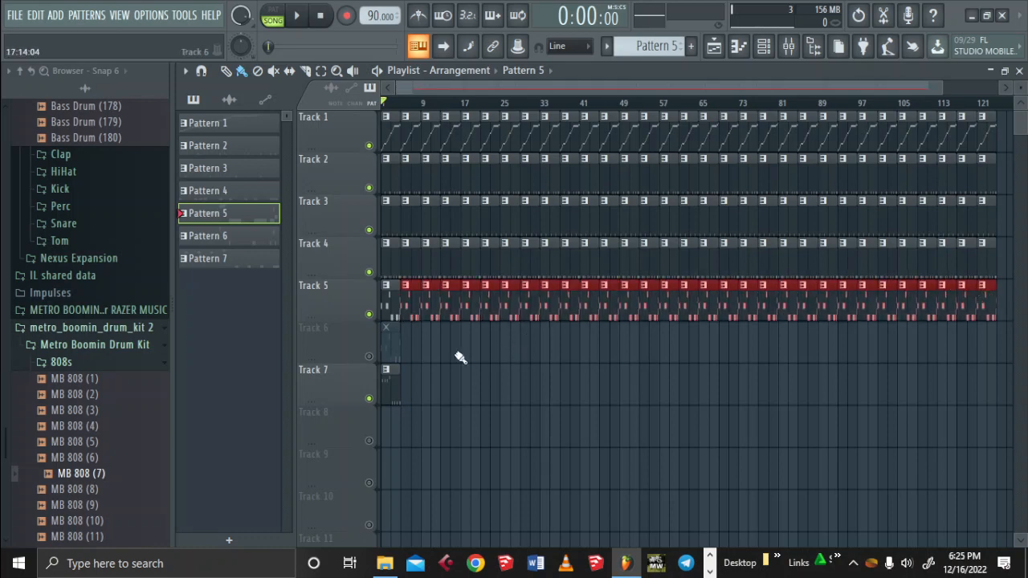
Repeat Pattern 7 along Track 7 up to bar 125 and shrink the height of muted Track 6
{"action": "left_click", "coordinate": [393, 377]}
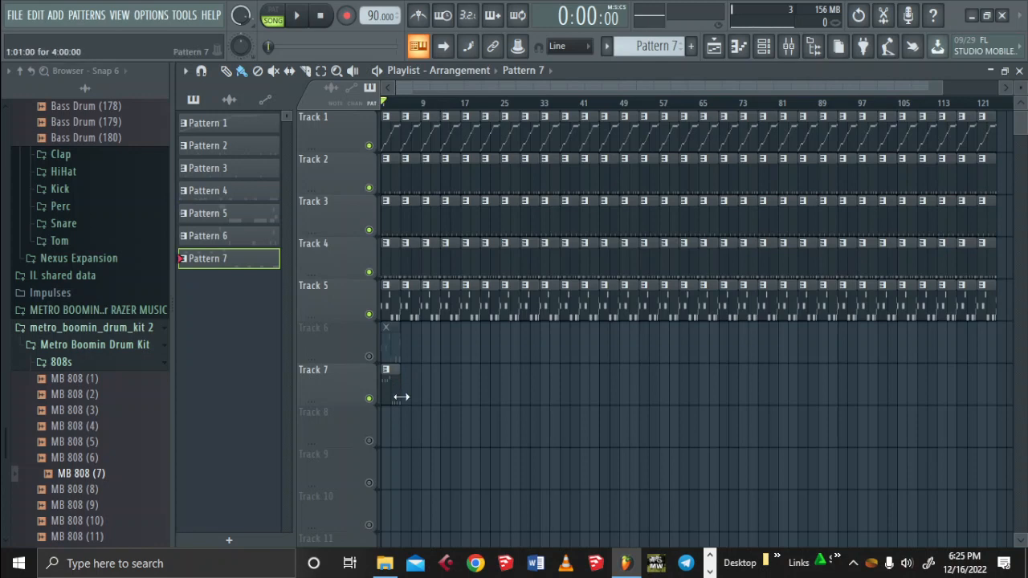
{"action": "mouse_move", "coordinate": [407, 401]}
{"action": "left_mouse_down"}
{"action": "mouse_move", "coordinate": [729, 360]}
{"action": "mouse_move", "coordinate": [936, 378]}
{"action": "mouse_move", "coordinate": [986, 371]}
{"action": "left_mouse_up"}
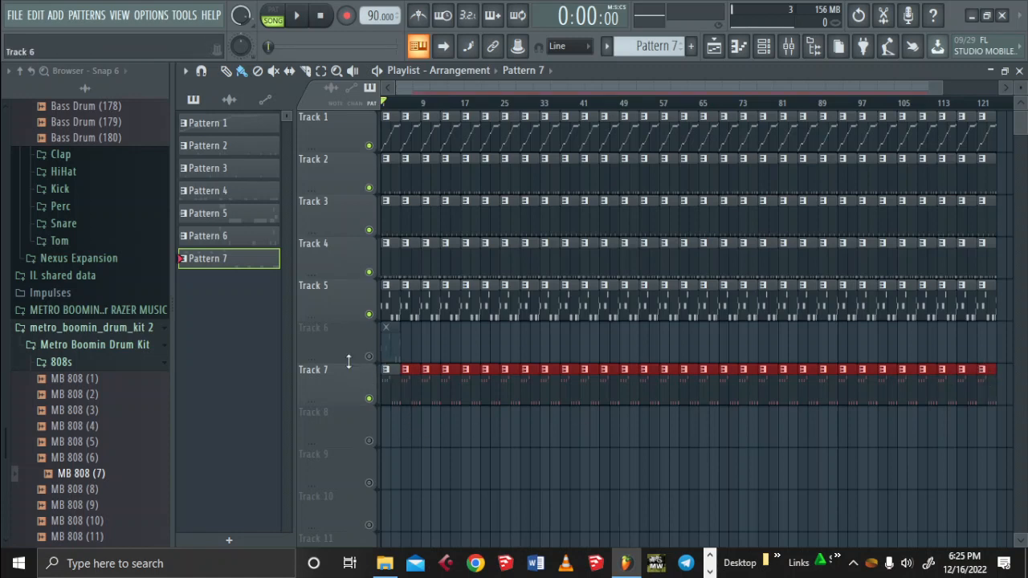
{"action": "left_click_drag", "start_coordinate": [361, 362], "coordinate": [363, 330]}
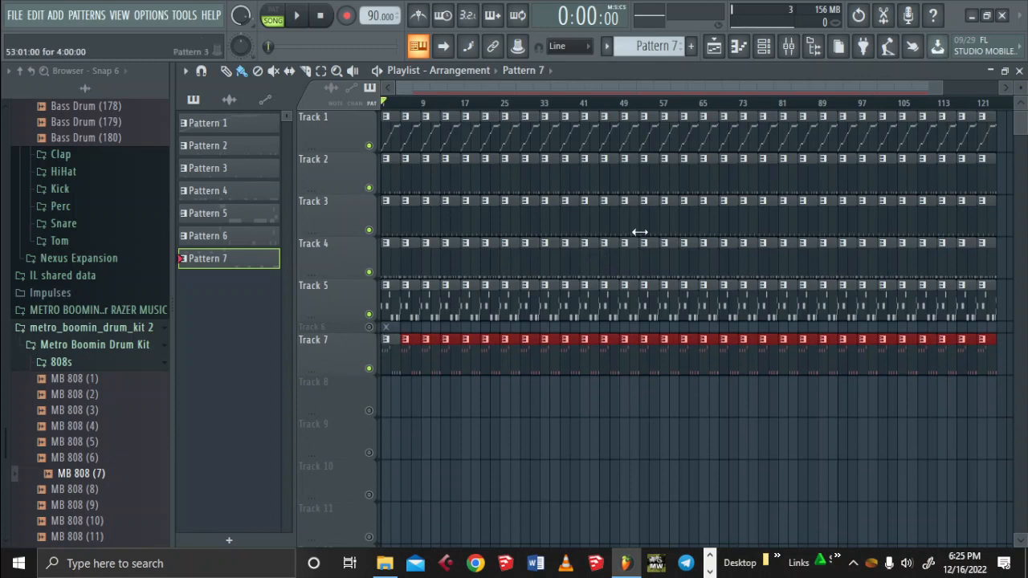
Delete the first clips, at bar 1, from Track 3 and Track 4
{"action": "mouse_move", "coordinate": [942, 94]}
{"action": "left_mouse_down"}
{"action": "mouse_move", "coordinate": [928, 90]}
{"action": "mouse_move", "coordinate": [956, 89]}
{"action": "left_mouse_up"}
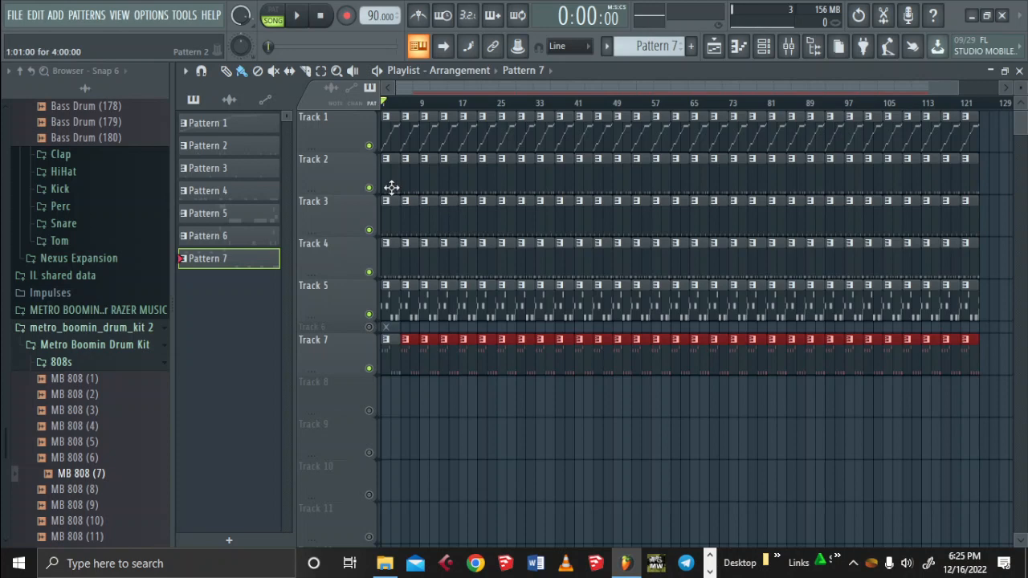
{"action": "right_click", "coordinate": [392, 214]}
{"action": "right_click", "coordinate": [386, 248]}
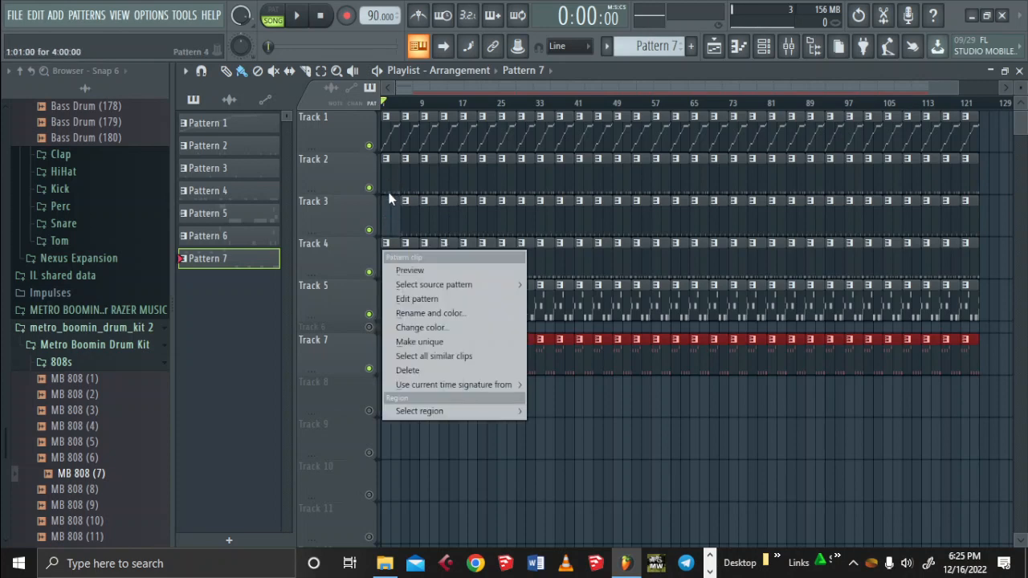
{"action": "left_click", "coordinate": [392, 220]}
{"action": "right_click", "coordinate": [391, 252]}
Change the color of Track 1 to red
{"action": "right_click", "coordinate": [353, 133]}
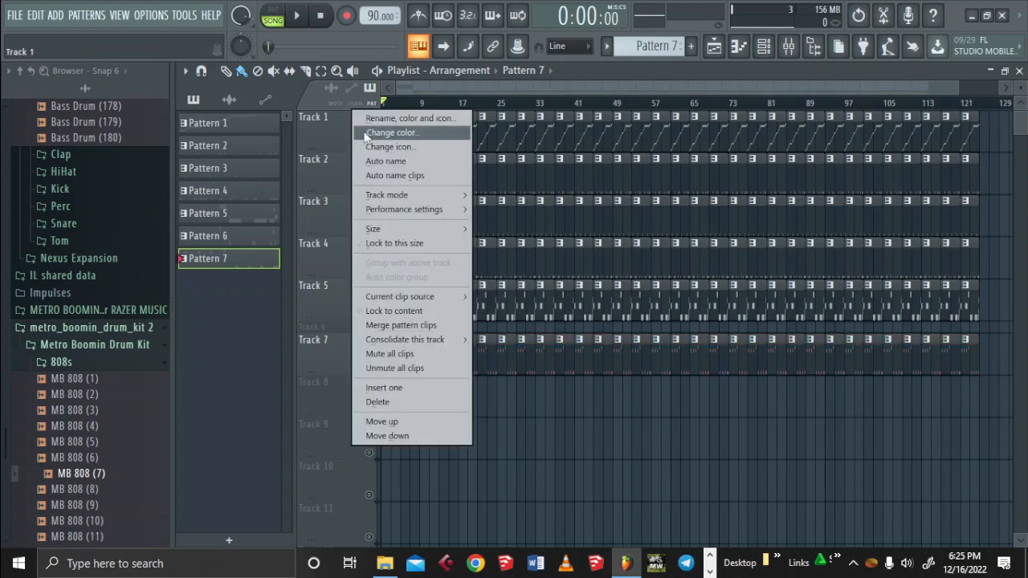
{"action": "left_click", "coordinate": [392, 120]}
{"action": "left_click", "coordinate": [266, 123]}
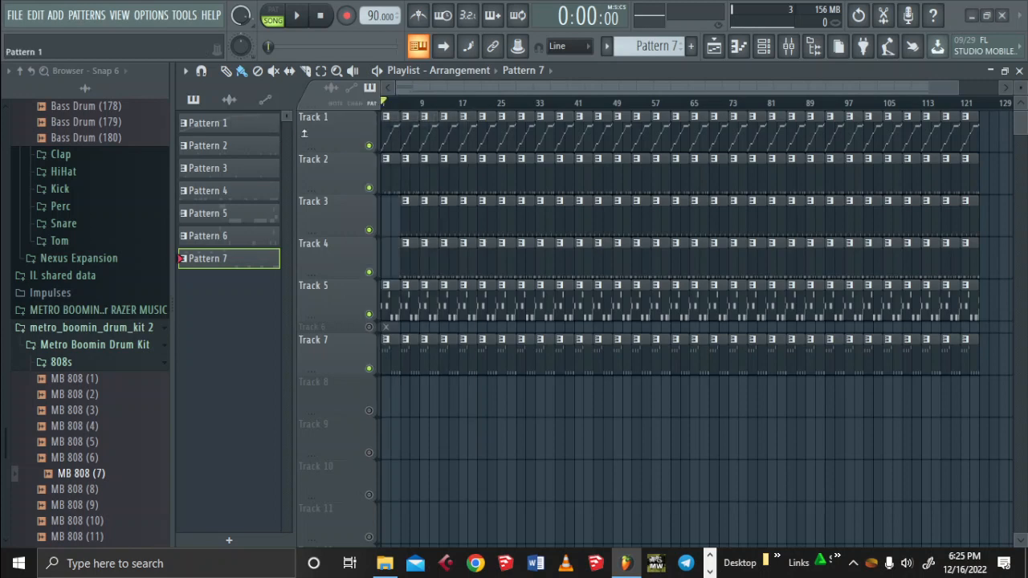
{"action": "right_click", "coordinate": [335, 110]}
{"action": "left_click", "coordinate": [412, 135]}
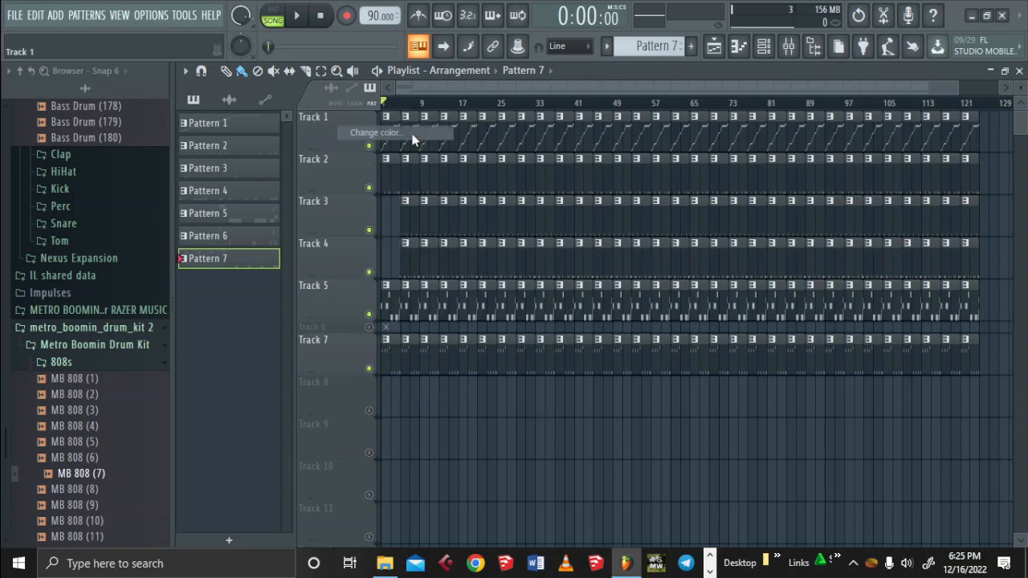
{"action": "left_click", "coordinate": [617, 142]}
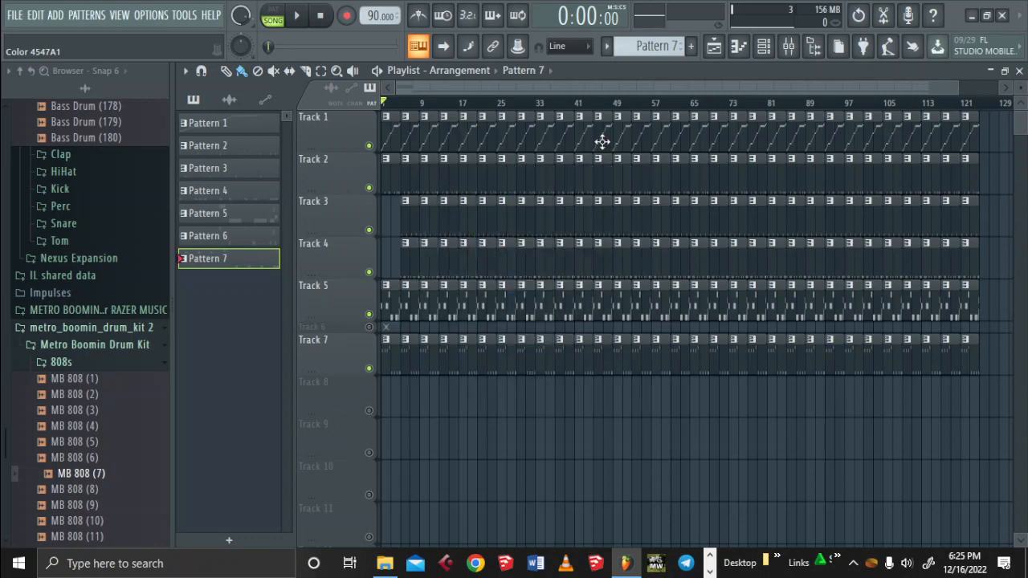
Change the color of Track 7 to the same kind of red as Track 1
{"action": "right_click", "coordinate": [372, 340]}
{"action": "left_click", "coordinate": [412, 223]}
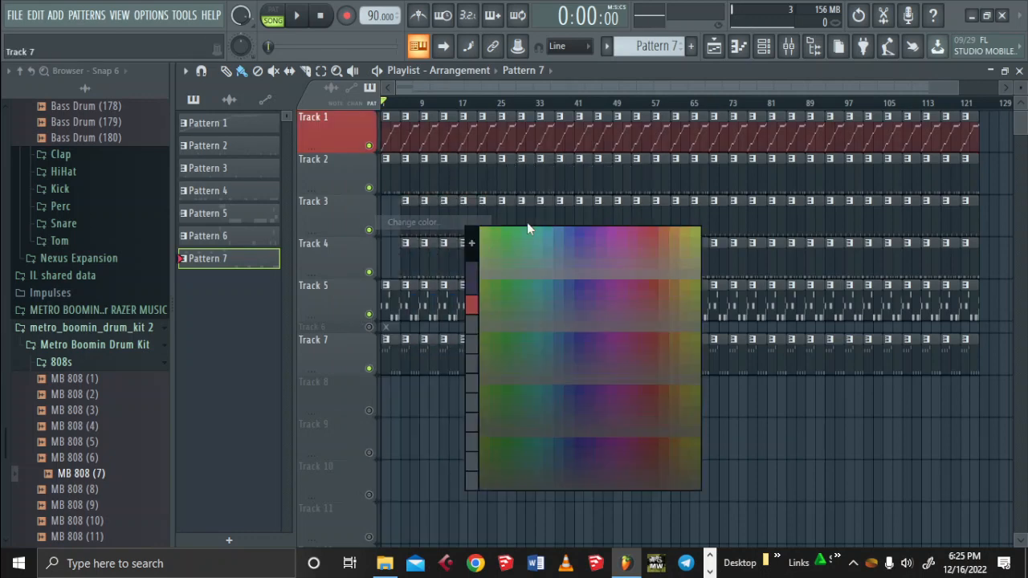
{"action": "left_click", "coordinate": [649, 232]}
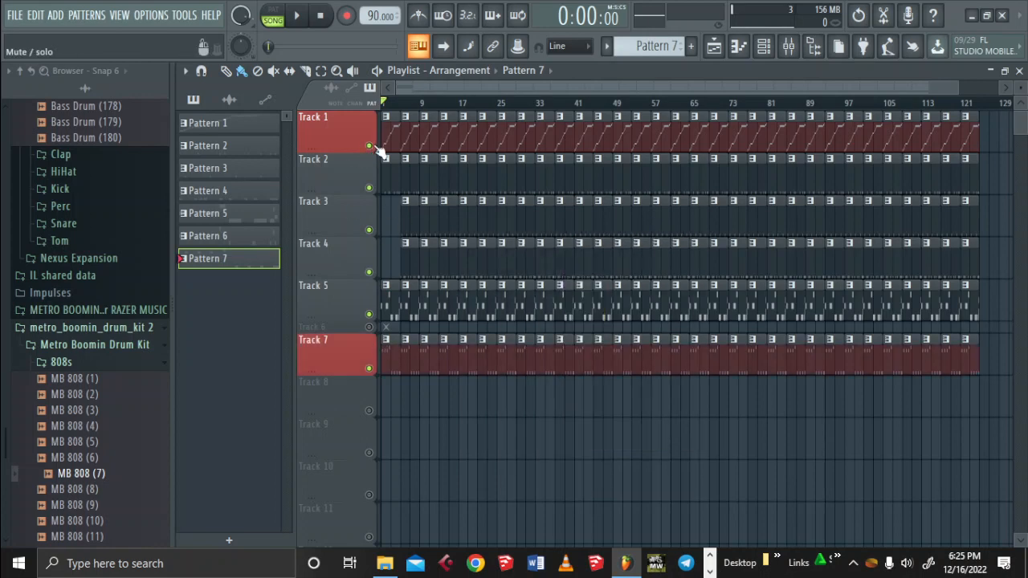
Delete the Track 5 clips at bars 1 and 5 and the Track 3 and Track 4 clips at bar 5
{"action": "right_click", "coordinate": [391, 311]}
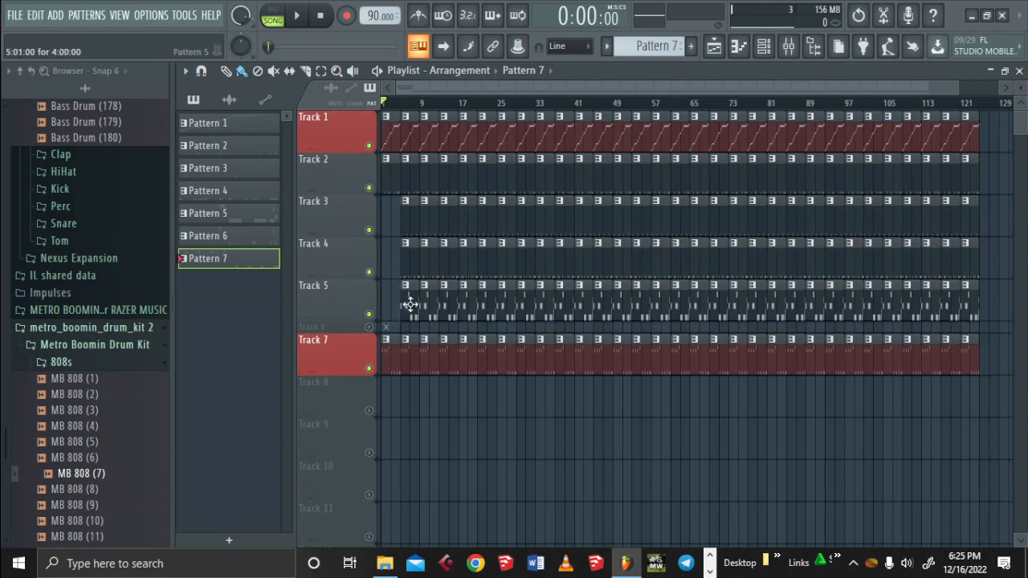
{"action": "right_click", "coordinate": [413, 305]}
{"action": "right_click", "coordinate": [406, 225]}
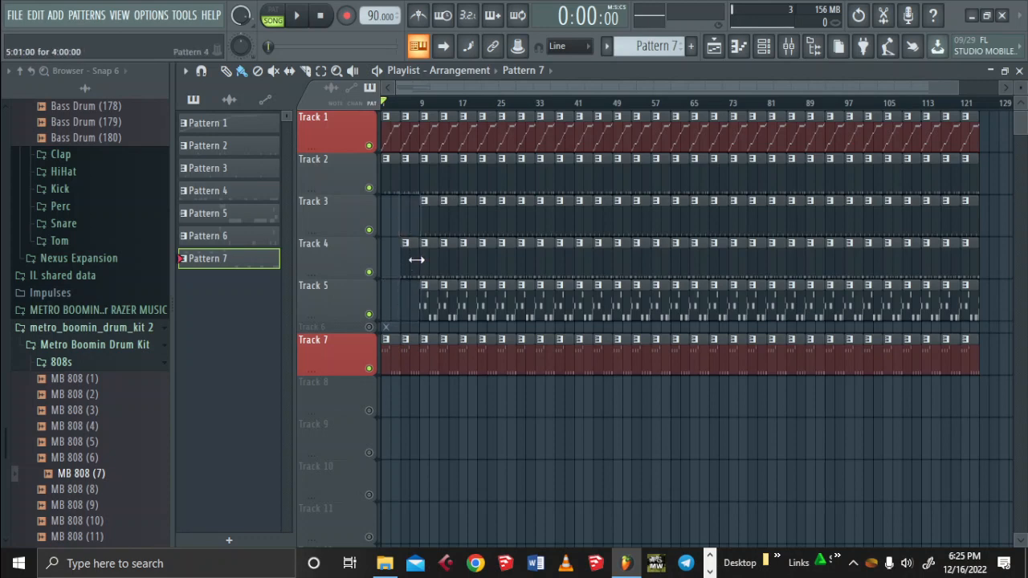
{"action": "right_click", "coordinate": [409, 256]}
Play the arrangement from the start with the system volume lowered to 50, and make Pattern 3 the active pattern
{"action": "key", "text": "space"}
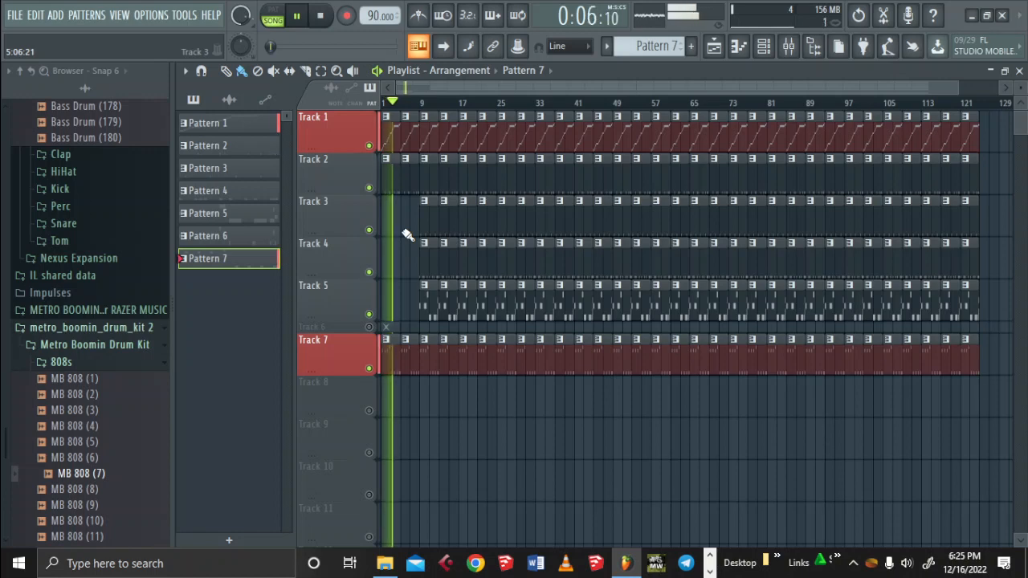
{"action": "key", "text": "XF86AudioLowerVolume"}
{"action": "key", "text": "XF86AudioLowerVolume"}
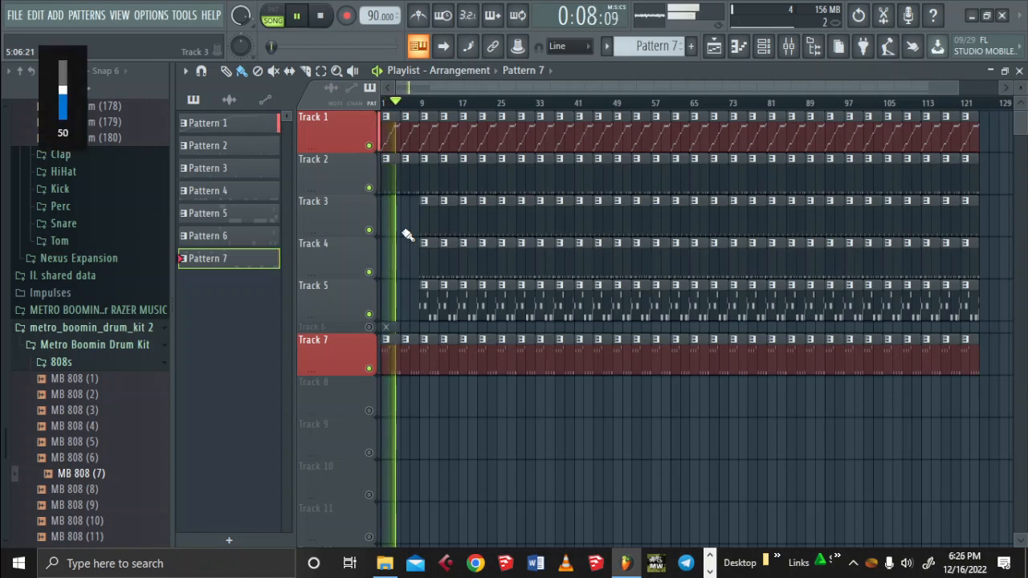
{"action": "left_click", "coordinate": [431, 232]}
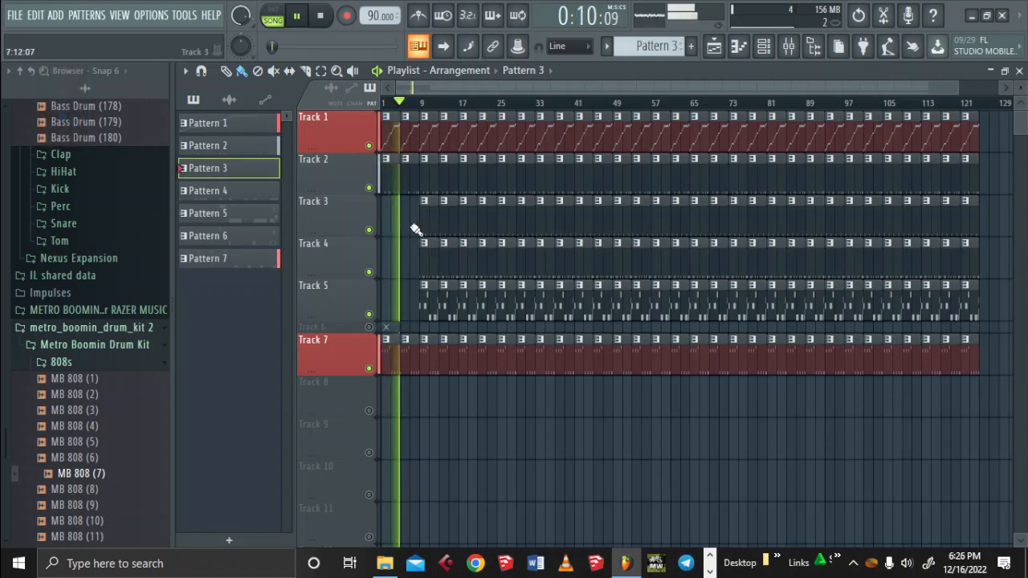
Add a Pattern 3 clip at bar 5 on Track 3, stop playback, and make Pattern 4 the active pattern
{"action": "left_click", "coordinate": [403, 228]}
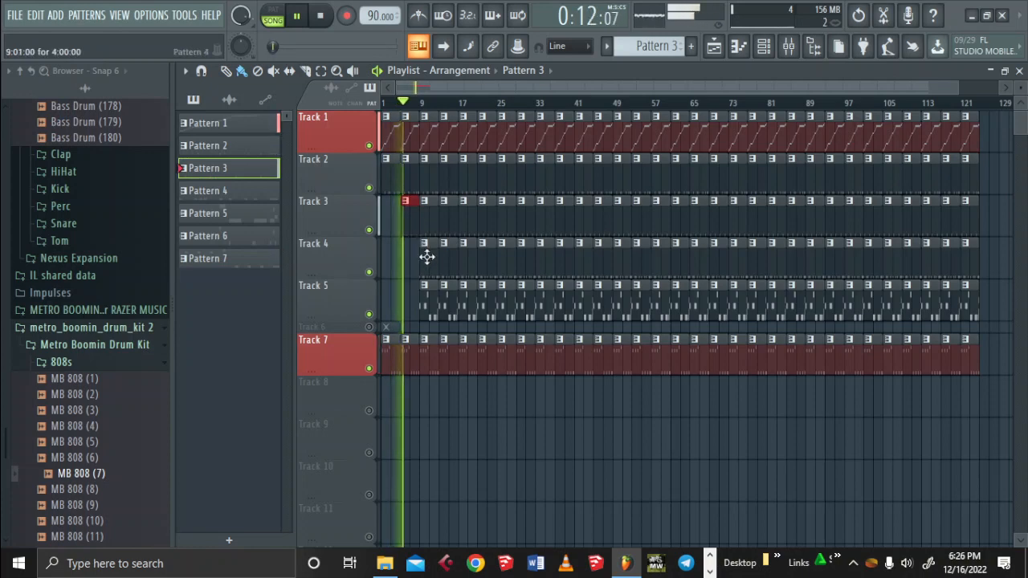
{"action": "left_click", "coordinate": [436, 263]}
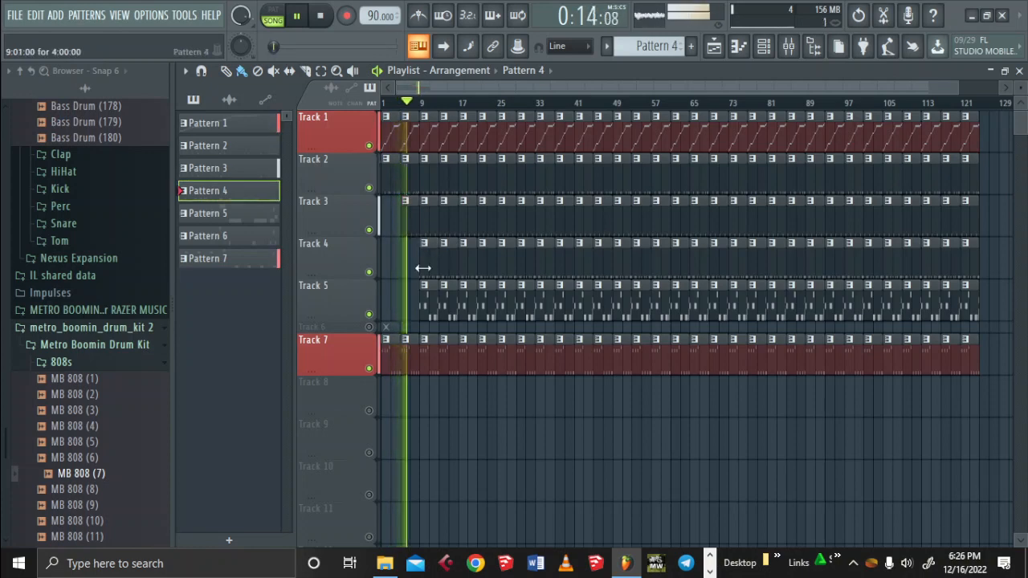
{"action": "key", "text": "space"}
{"action": "key", "text": "ctrl+s"}
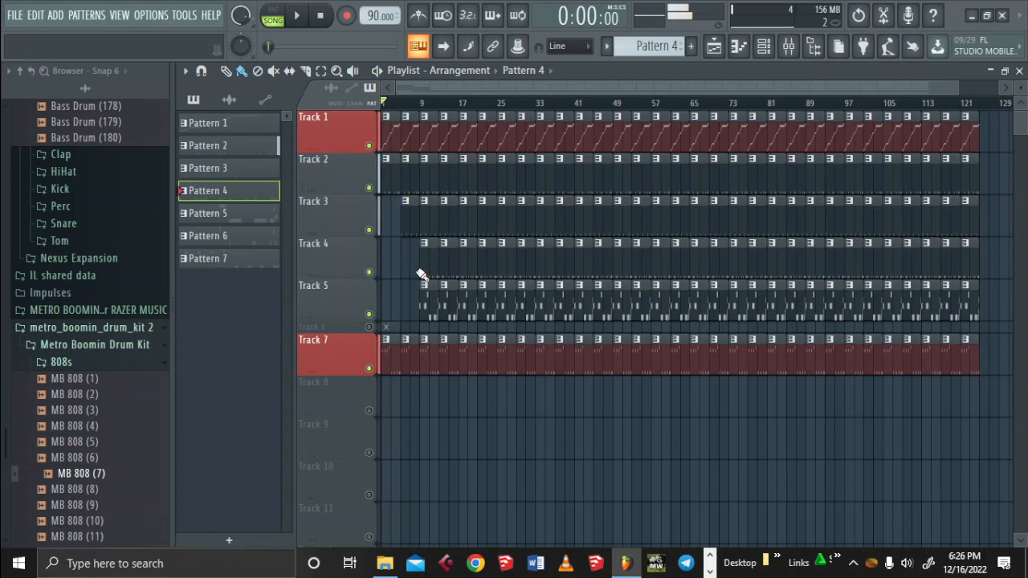
Try a Pattern 4 clip at bar 5 on Track 4 while playing the arrangement from the start
{"action": "left_click_drag", "start_coordinate": [420, 275], "coordinate": [374, 277]}
{"action": "key", "text": "space"}
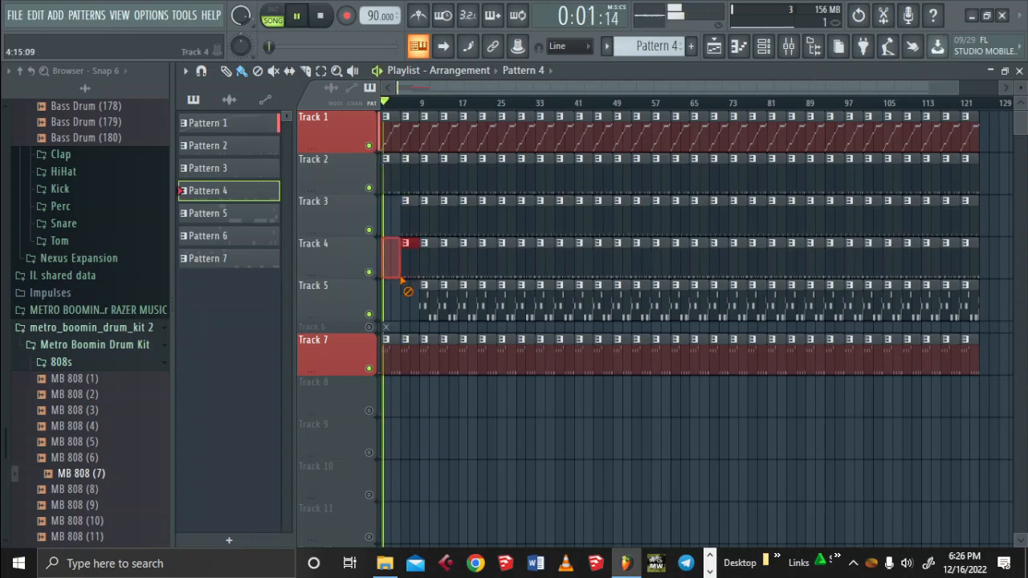
{"action": "right_click", "coordinate": [399, 275]}
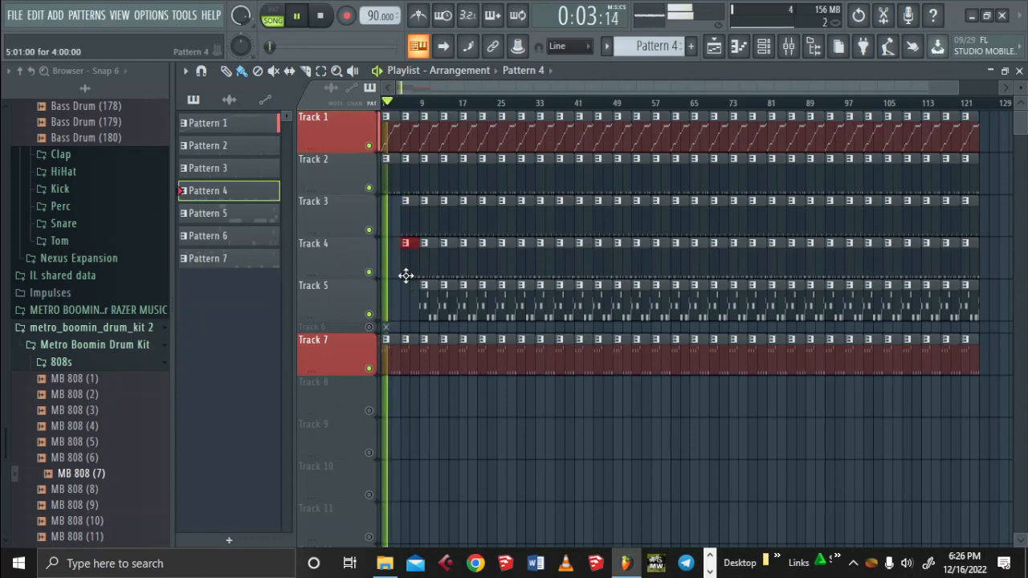
{"action": "right_click", "coordinate": [408, 277]}
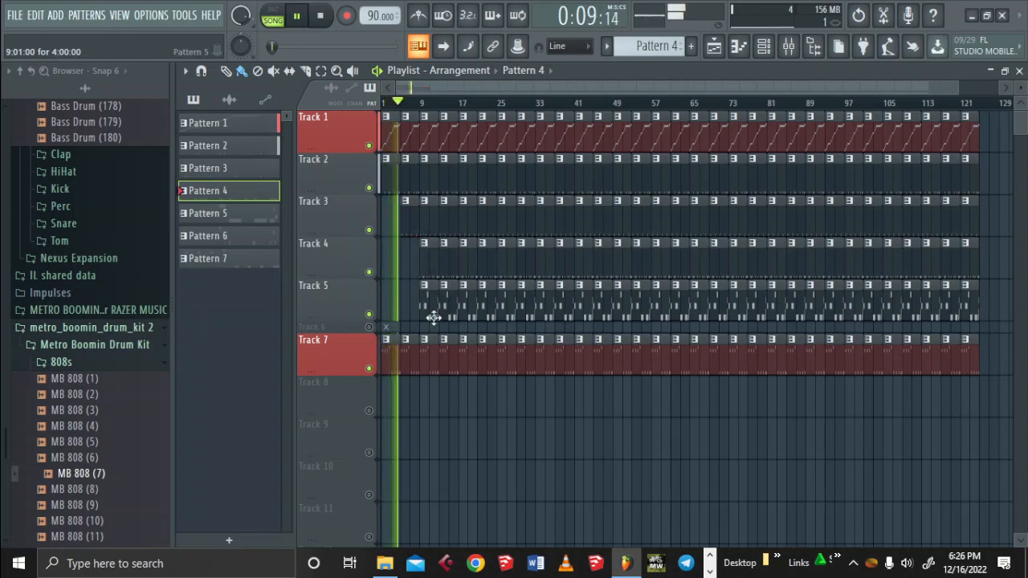
{"action": "key", "text": "space"}
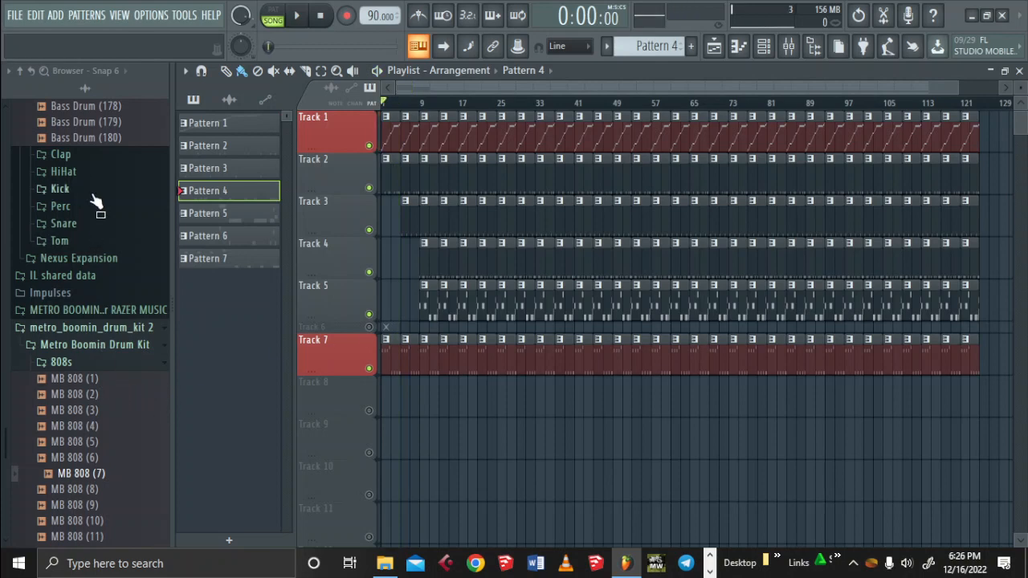
Open the HiHat sample folder and audition its hi-hat samples, including HiHat (2), (4), (5), (6), (7), (8) and (14)
{"action": "left_click", "coordinate": [96, 172]}
{"action": "left_click", "coordinate": [87, 234]}
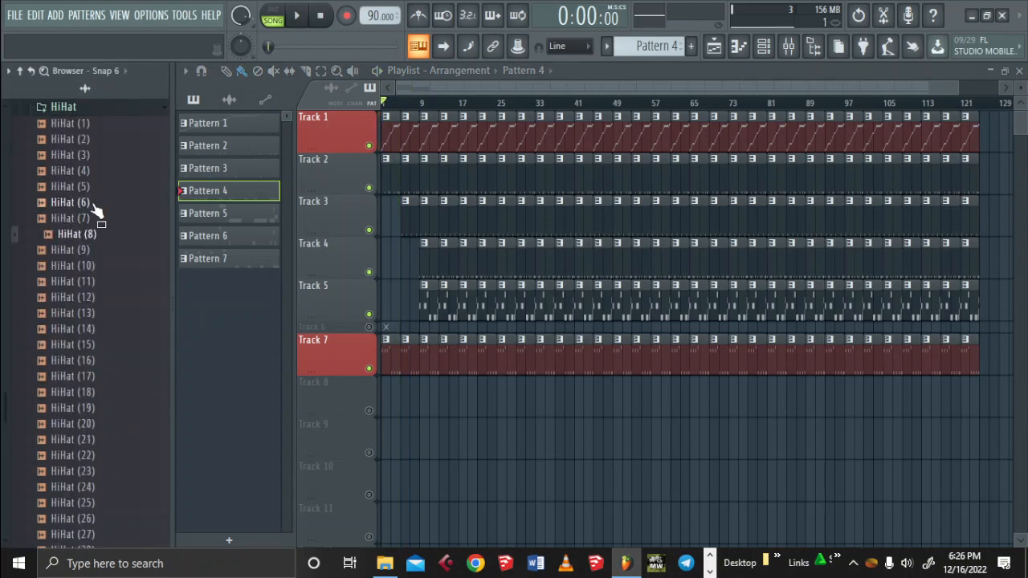
{"action": "left_click", "coordinate": [88, 203]}
{"action": "left_click", "coordinate": [122, 159]}
{"action": "left_click", "coordinate": [122, 145]}
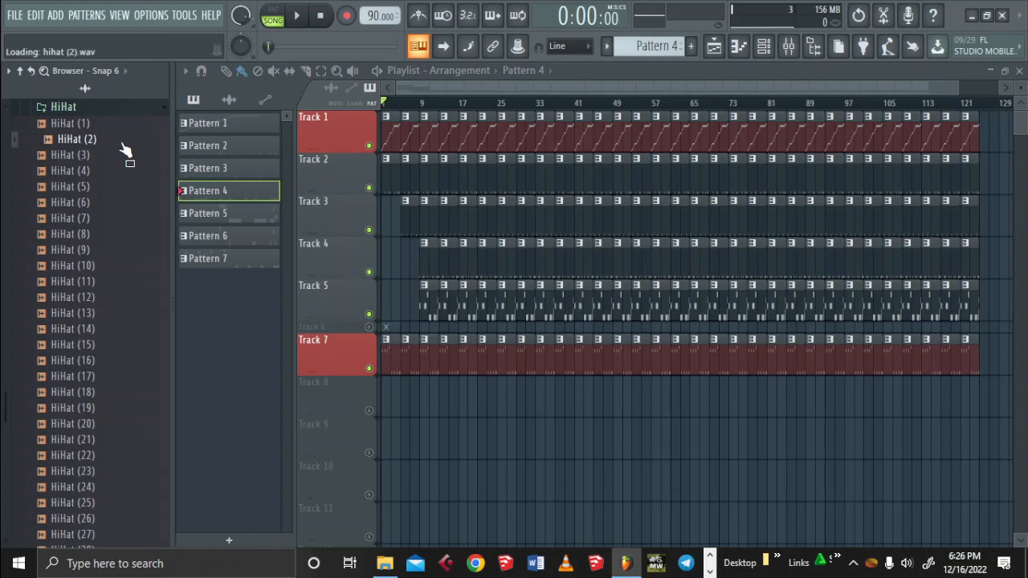
{"action": "left_click", "coordinate": [117, 126]}
{"action": "left_click", "coordinate": [105, 172]}
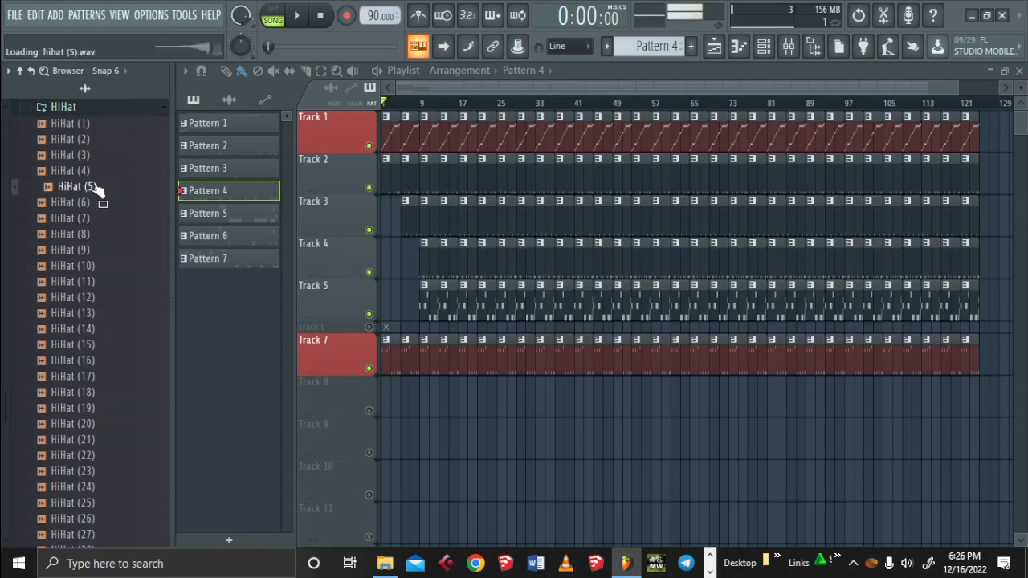
{"action": "left_click", "coordinate": [108, 219]}
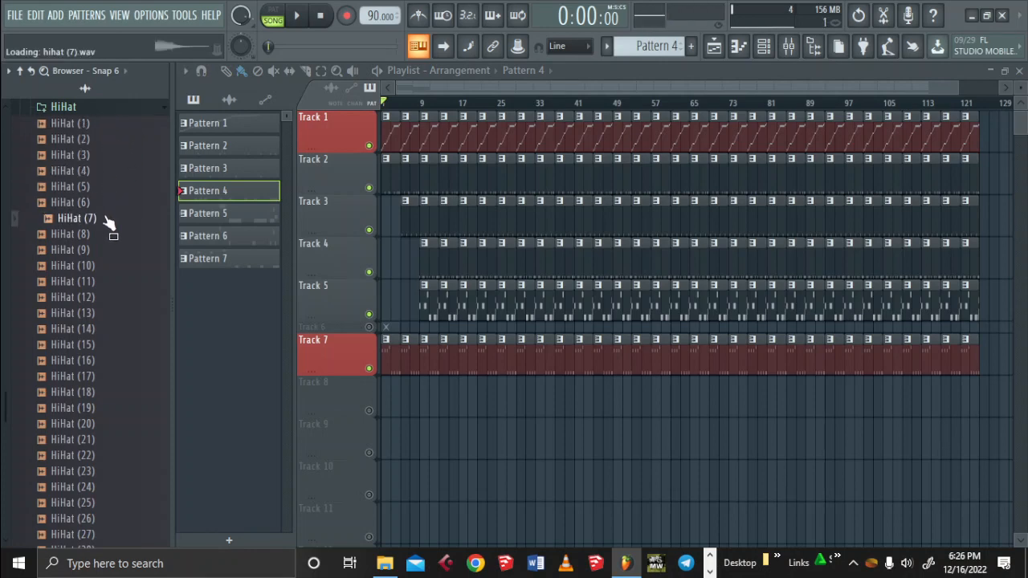
{"action": "left_click", "coordinate": [114, 250]}
{"action": "left_click", "coordinate": [118, 235]}
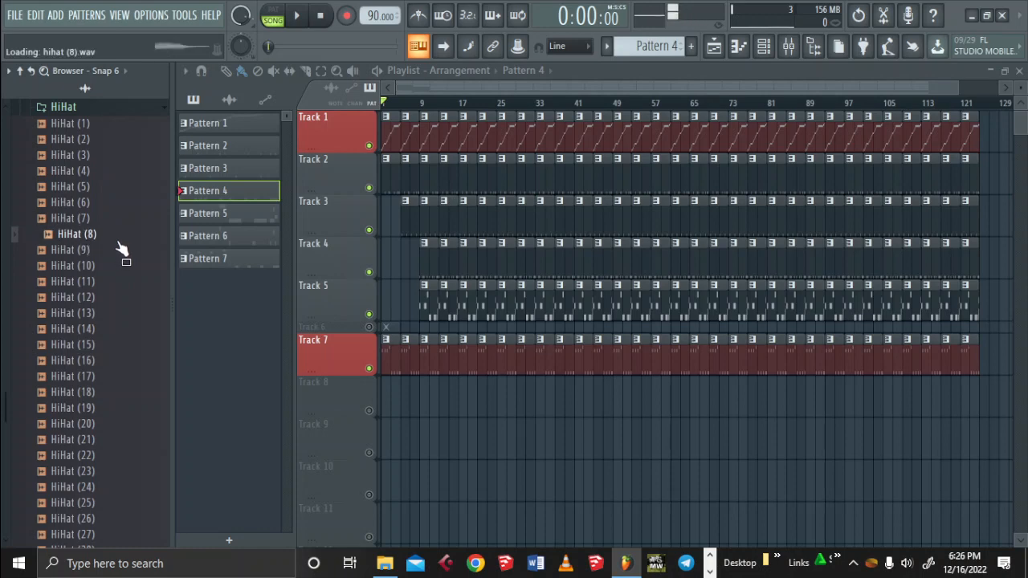
{"action": "left_click", "coordinate": [118, 282]}
{"action": "left_click", "coordinate": [120, 328]}
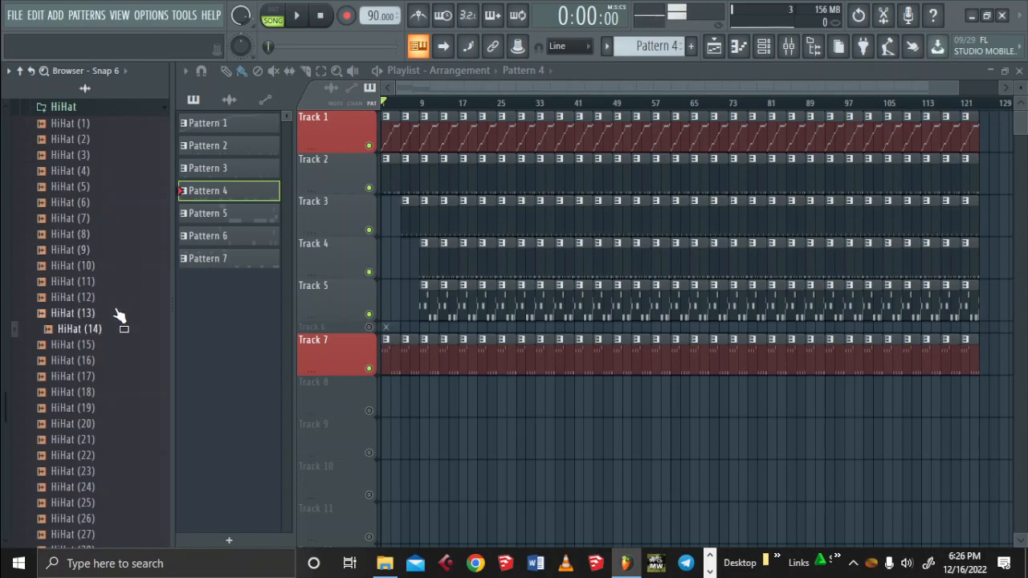
{"action": "left_click", "coordinate": [117, 313]}
{"action": "left_click", "coordinate": [116, 281]}
{"action": "left_click", "coordinate": [111, 391]}
{"action": "left_click", "coordinate": [113, 204]}
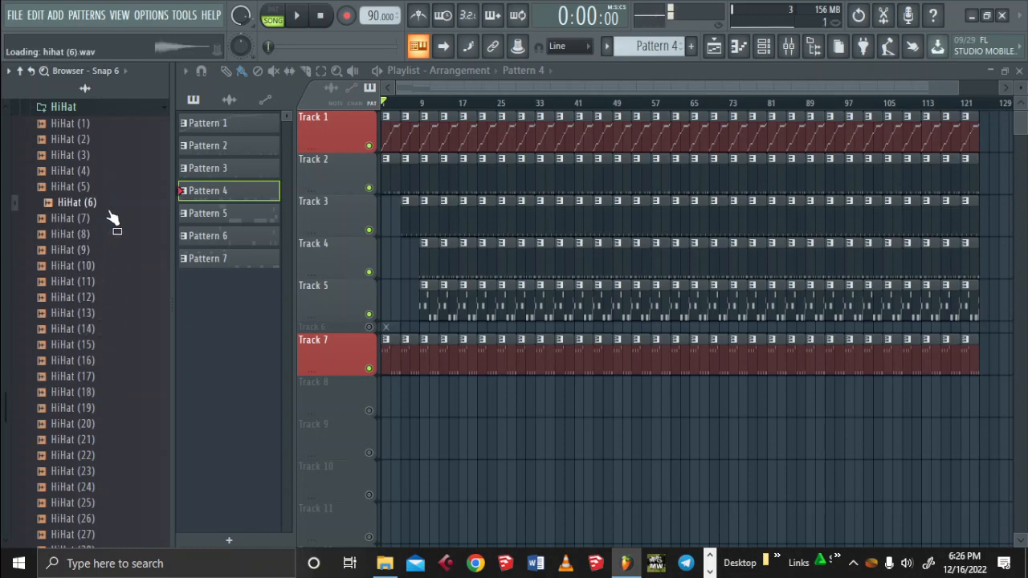
{"action": "left_click", "coordinate": [113, 171]}
{"action": "left_click", "coordinate": [113, 141]}
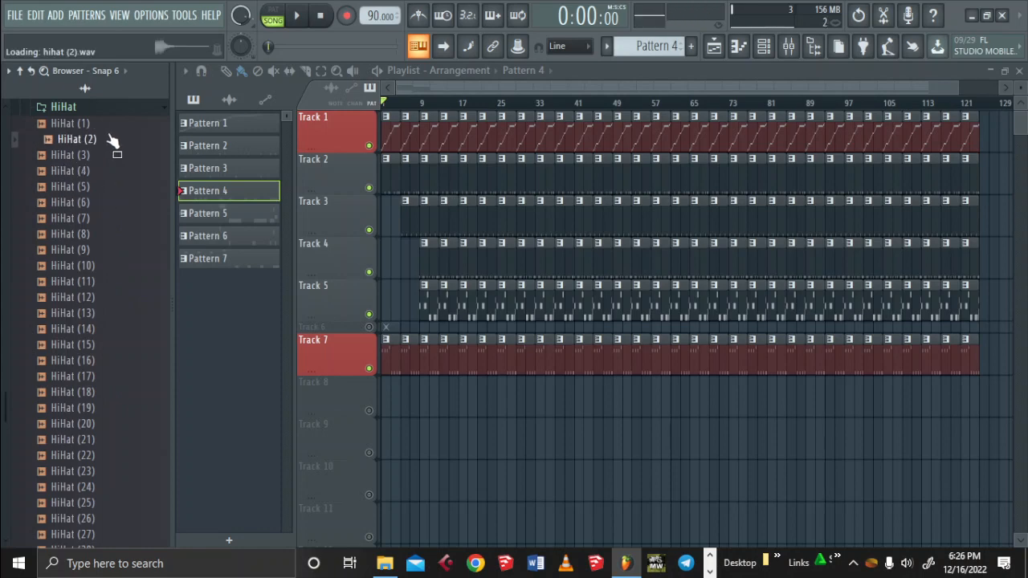
{"action": "left_click", "coordinate": [113, 126]}
{"action": "left_click", "coordinate": [115, 187]}
{"action": "left_click", "coordinate": [112, 172]}
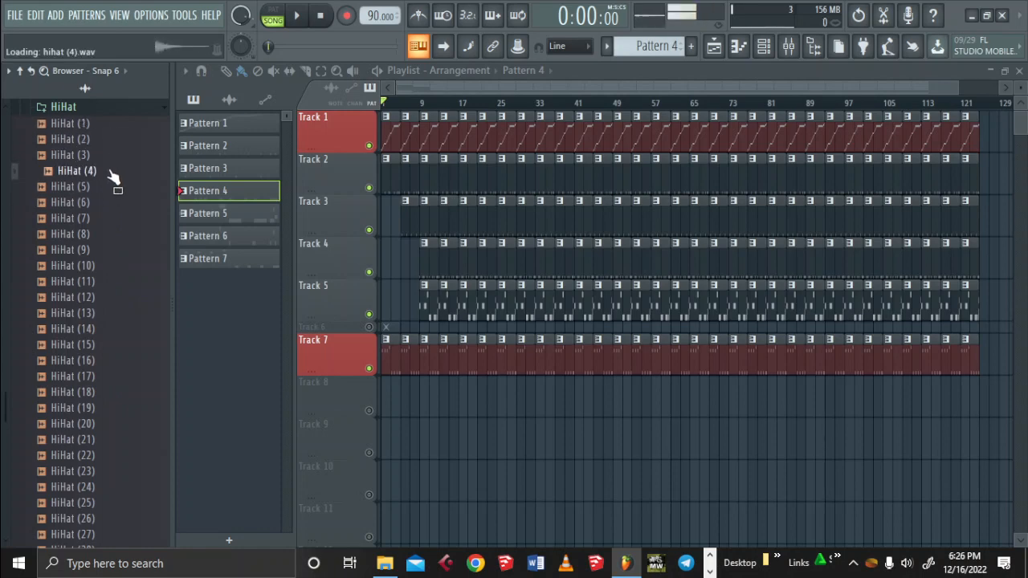
Collapse the Cymatics 87 BPM B Min and Caracas D# Min stem folders in the sample browser
{"action": "scroll", "coordinate": [115, 177], "scroll_direction": "up", "scroll_amount": 15}
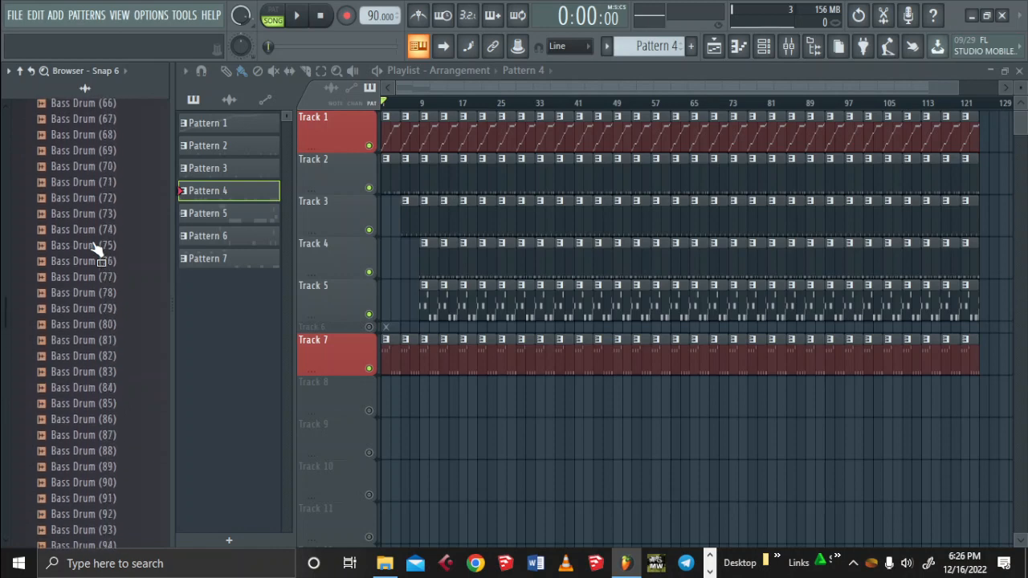
{"action": "scroll", "coordinate": [93, 245], "scroll_direction": "up", "scroll_amount": 20}
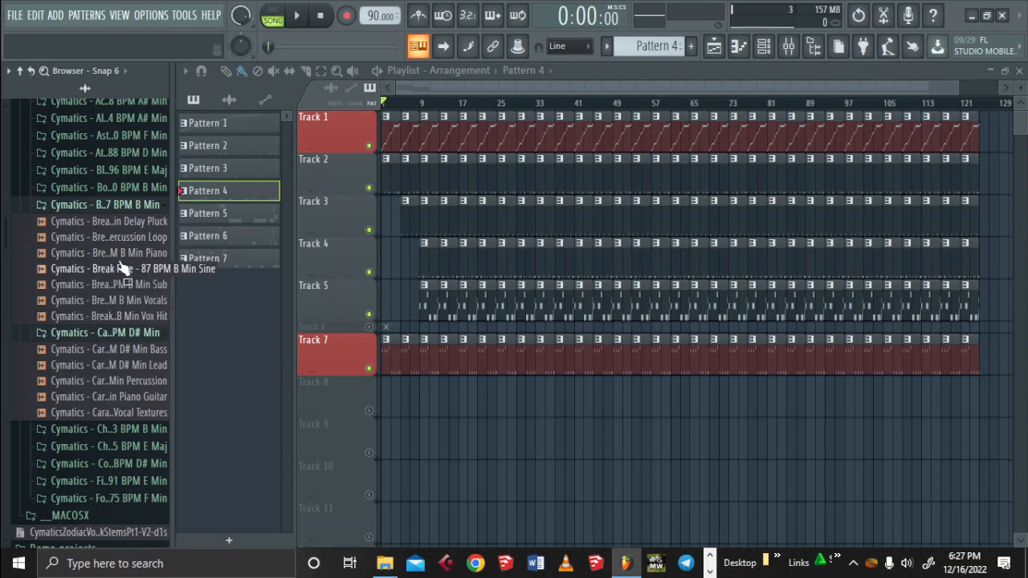
{"action": "left_click", "coordinate": [159, 209]}
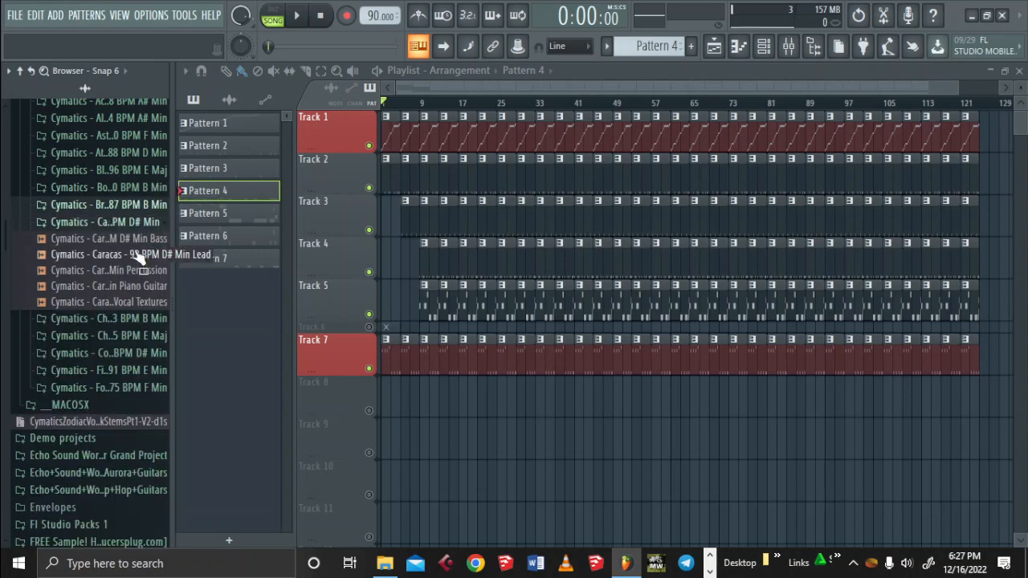
{"action": "left_click", "coordinate": [148, 226]}
Look through the Cymatics 808 Mob sample pack and preview 808 Mob Hihat Loop 1 - 128 BPM
{"action": "scroll", "coordinate": [151, 233], "scroll_direction": "up", "scroll_amount": 15}
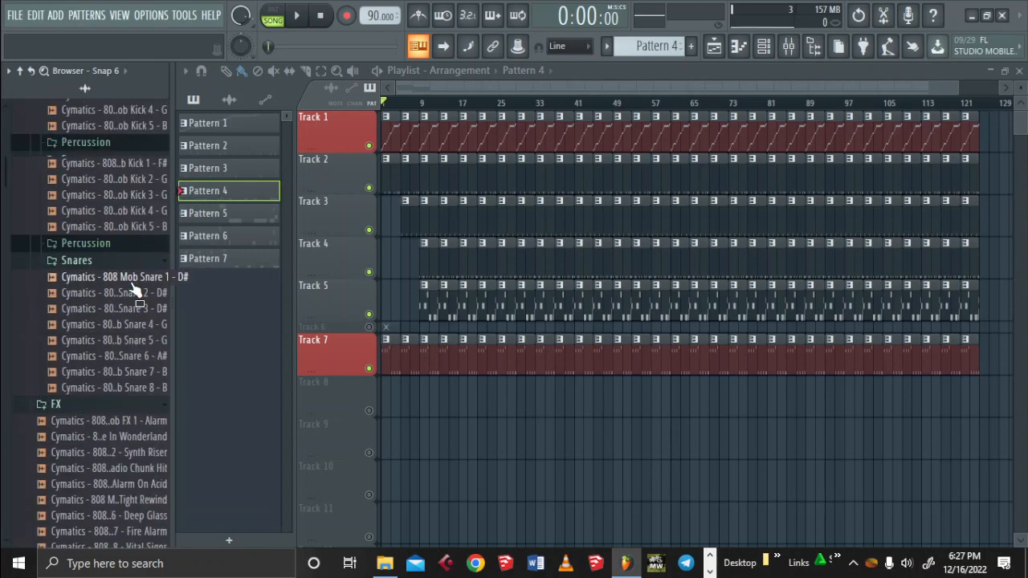
{"action": "scroll", "coordinate": [131, 282], "scroll_direction": "up", "scroll_amount": 5}
{"action": "scroll", "coordinate": [137, 277], "scroll_direction": "down", "scroll_amount": 11}
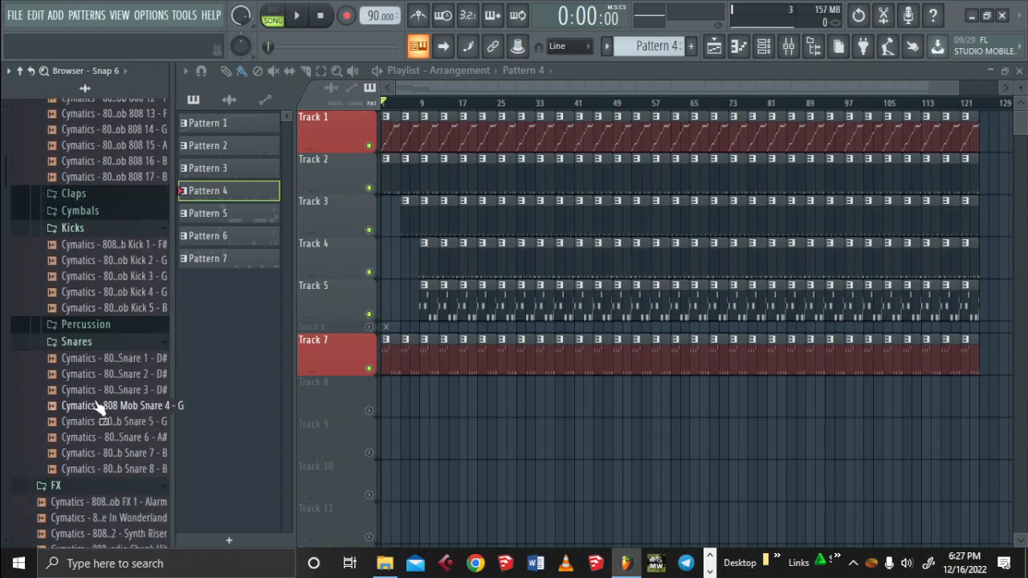
{"action": "scroll", "coordinate": [93, 324], "scroll_direction": "down", "scroll_amount": 10}
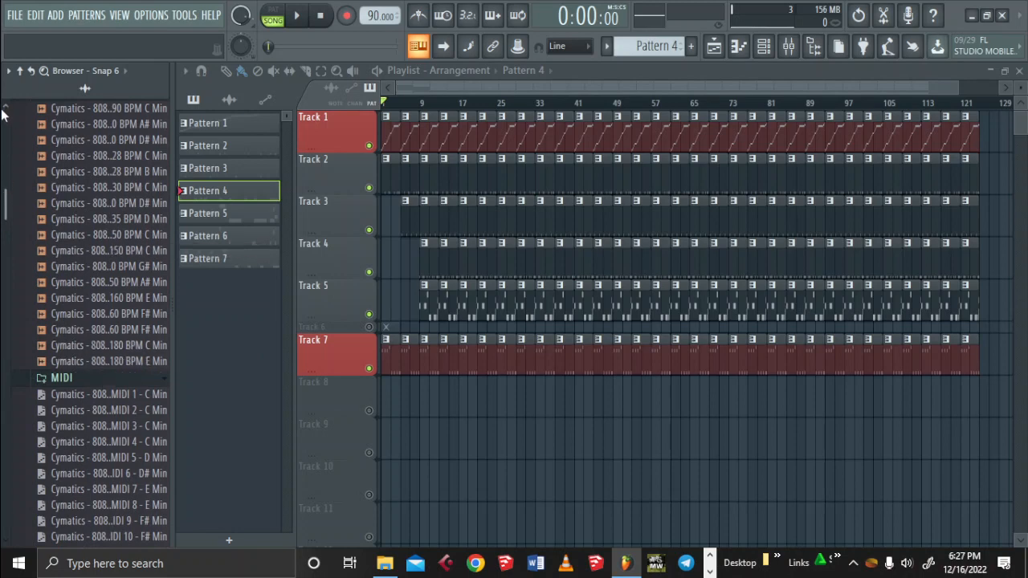
{"action": "scroll", "coordinate": [4, 114], "scroll_direction": "up", "scroll_amount": 10}
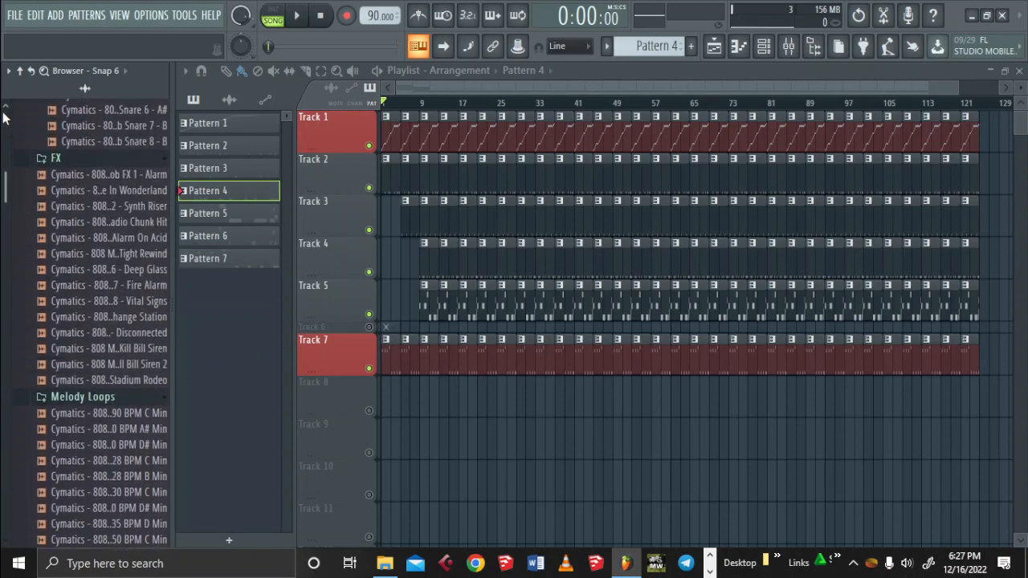
{"action": "scroll", "coordinate": [4, 114], "scroll_direction": "up", "scroll_amount": 8}
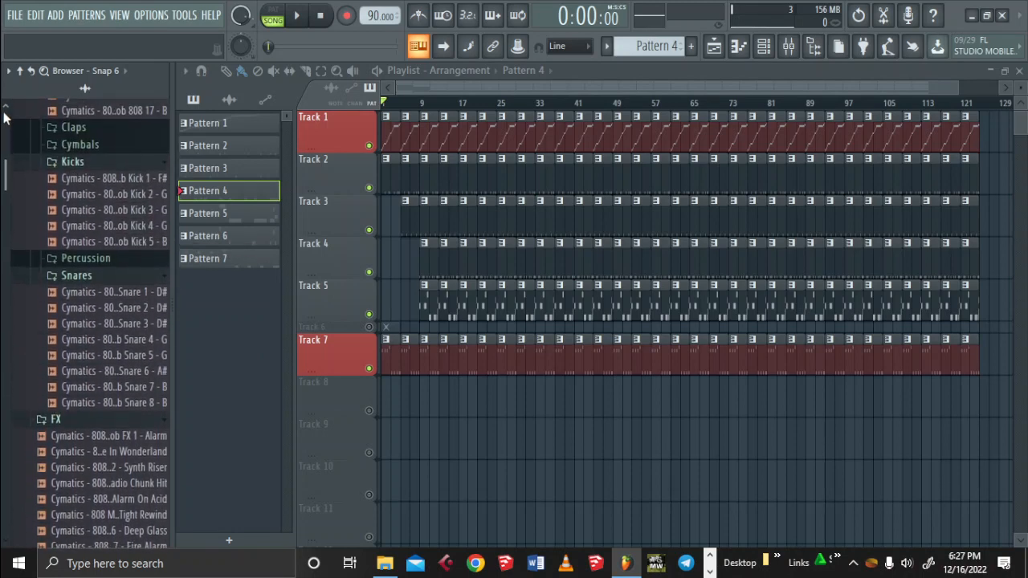
{"action": "scroll", "coordinate": [4, 114], "scroll_direction": "up", "scroll_amount": 9}
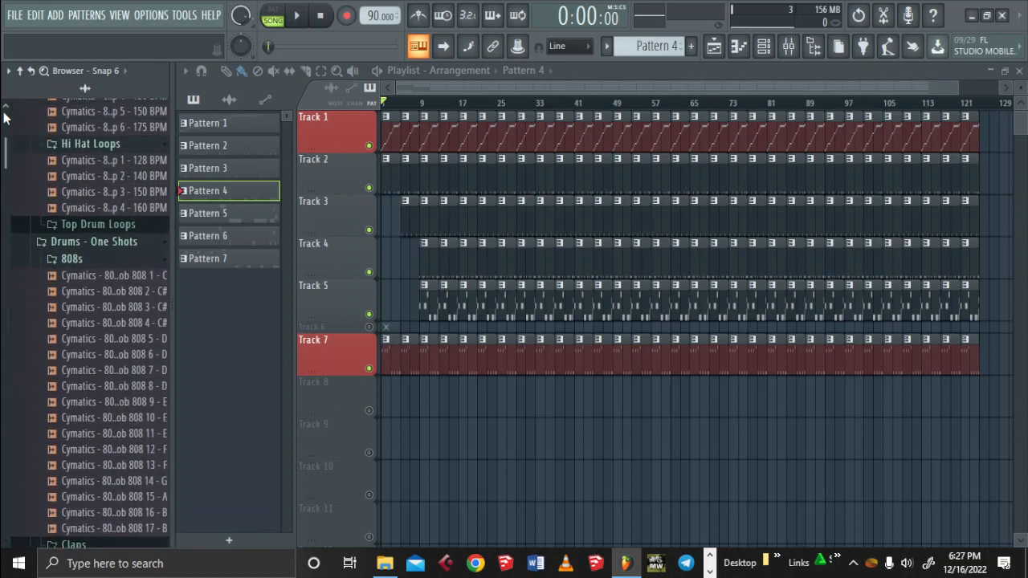
{"action": "scroll", "coordinate": [5, 114], "scroll_direction": "up", "scroll_amount": 2}
{"action": "left_click_drag", "start_coordinate": [145, 221], "coordinate": [135, 228]}
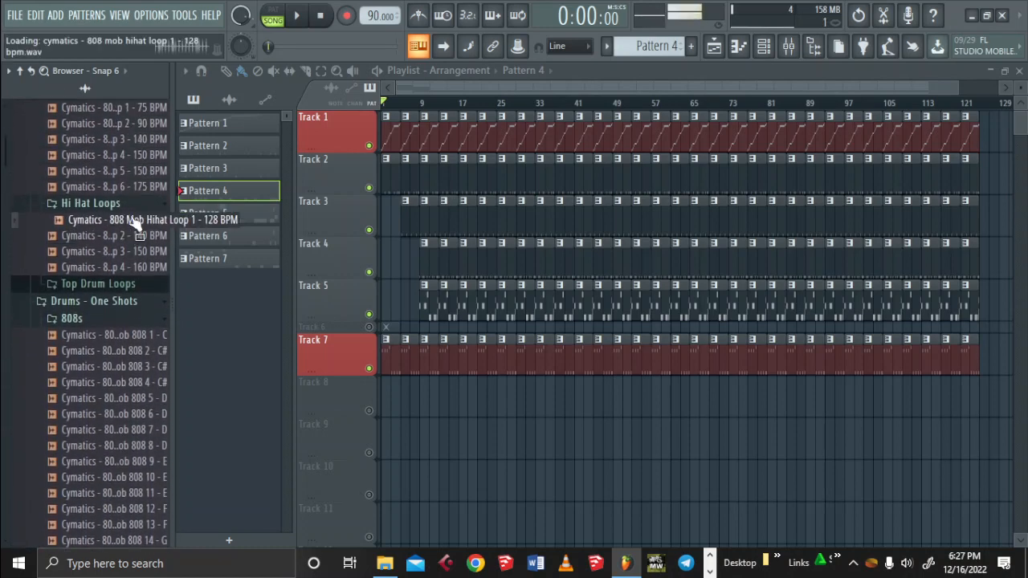
Collapse the Hi Hat Loops and Full Drum Loops folders of the 808 Mob sample pack
{"action": "left_click", "coordinate": [135, 207]}
{"action": "scroll", "coordinate": [25, 198], "scroll_direction": "up", "scroll_amount": 8}
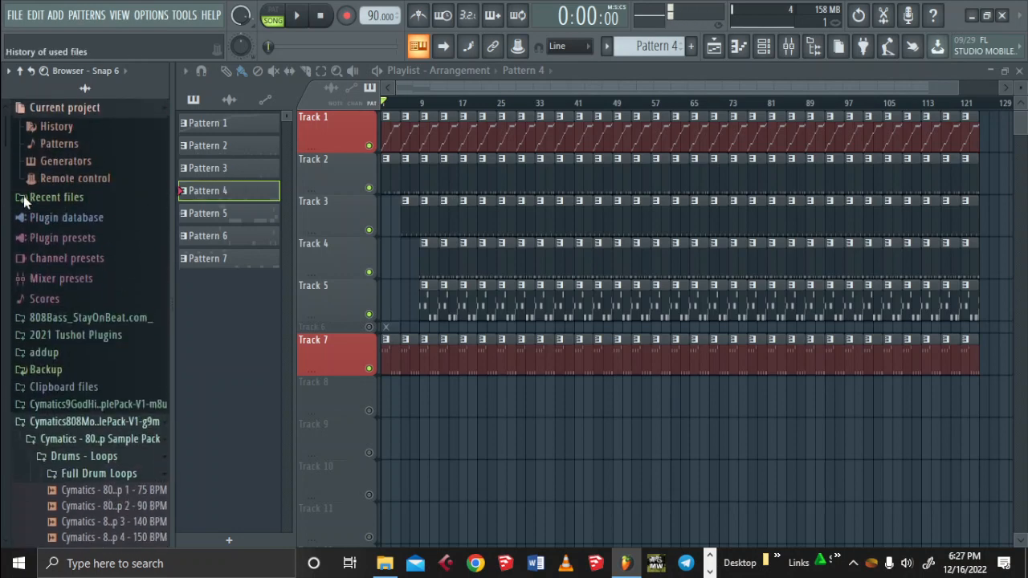
{"action": "left_click", "coordinate": [93, 473]}
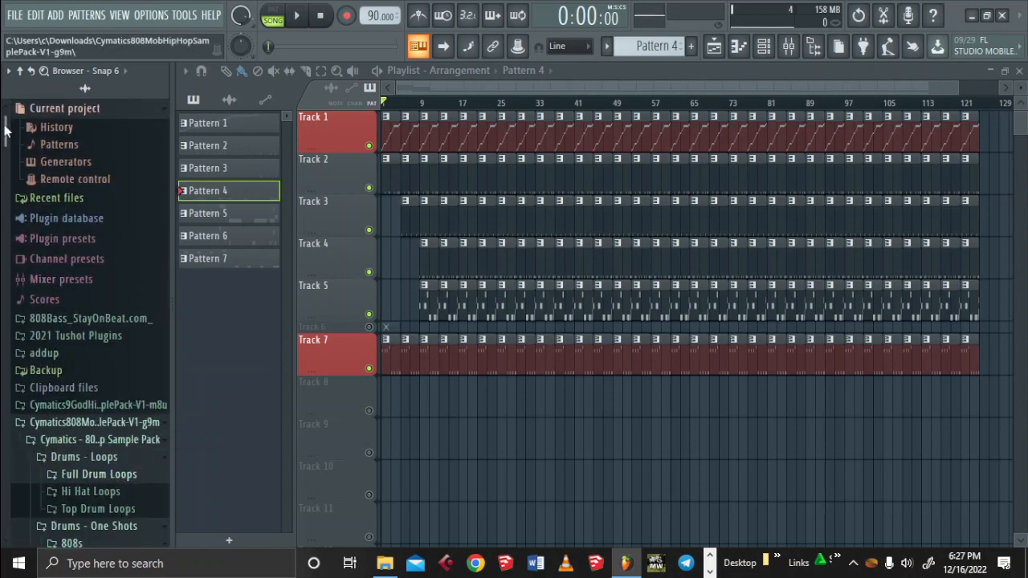
Collapse the Snares, FX, Kicks, Melody Loops and MIDI folders of the 808 Mob sample pack
{"action": "left_click_drag", "start_coordinate": [5, 127], "coordinate": [5, 141]}
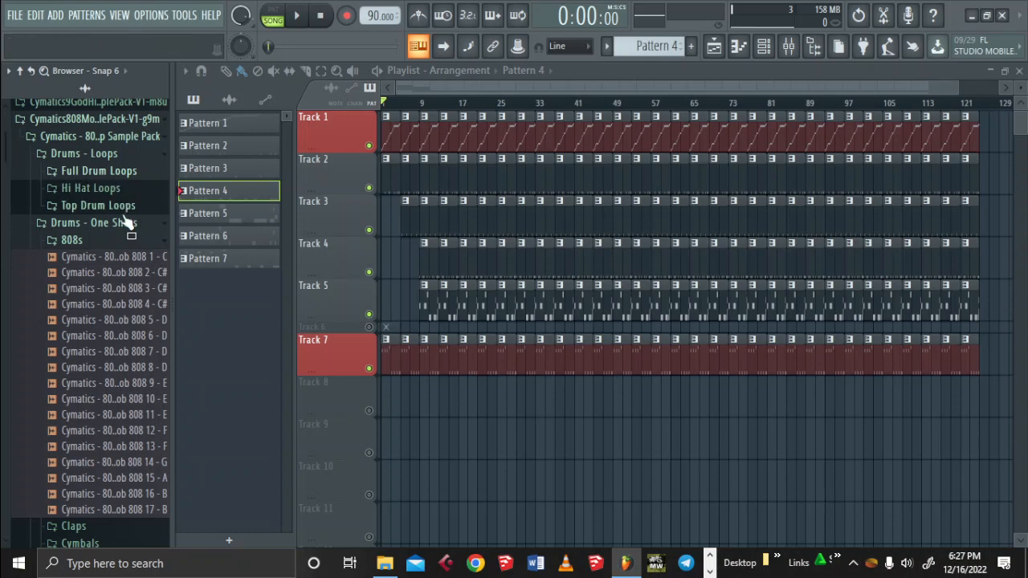
{"action": "scroll", "coordinate": [146, 233], "scroll_direction": "down", "scroll_amount": 3}
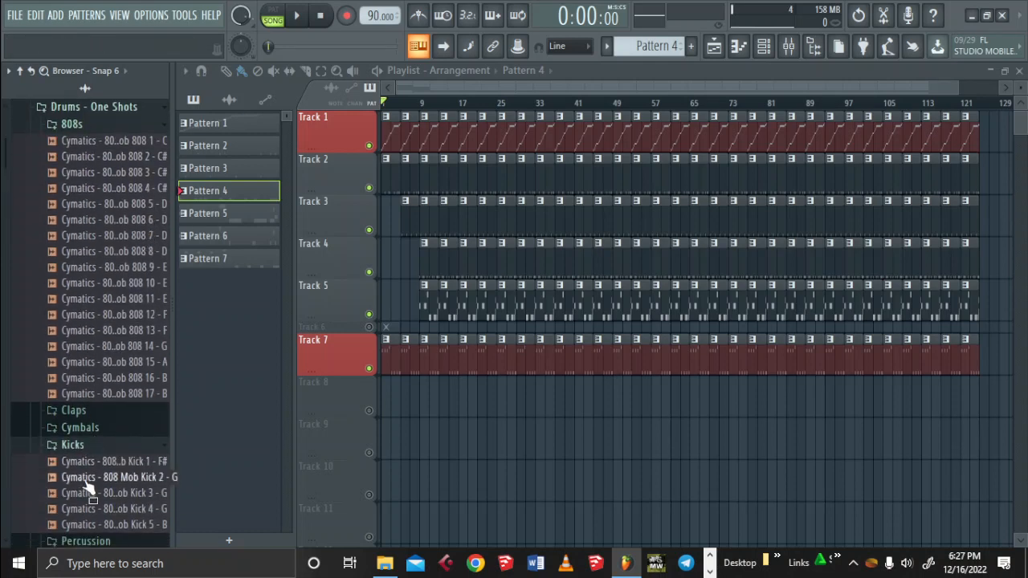
{"action": "scroll", "coordinate": [5, 550], "scroll_direction": "down", "scroll_amount": 4}
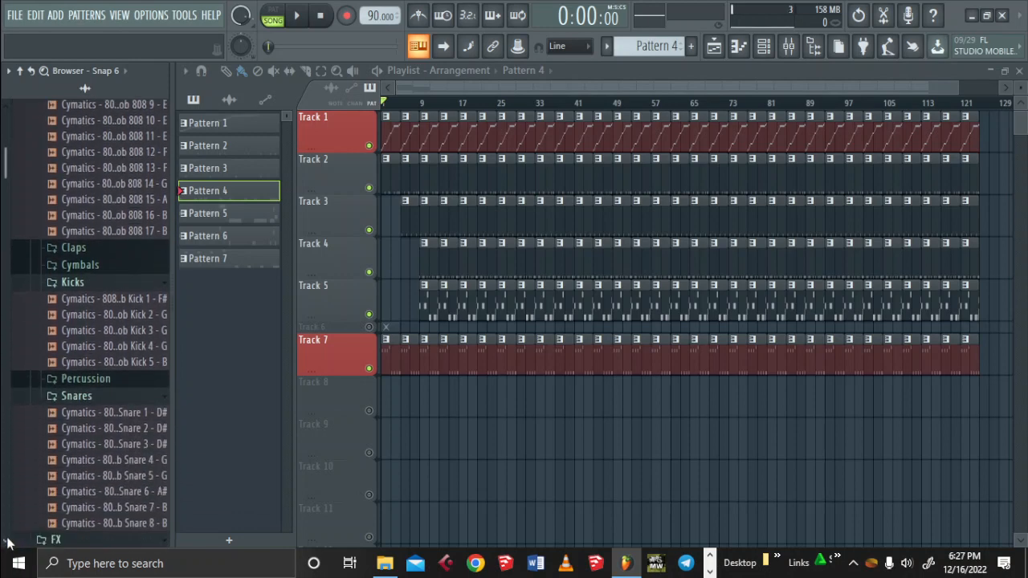
{"action": "scroll", "coordinate": [6, 543], "scroll_direction": "down", "scroll_amount": 1}
{"action": "scroll", "coordinate": [6, 544], "scroll_direction": "down", "scroll_amount": 1}
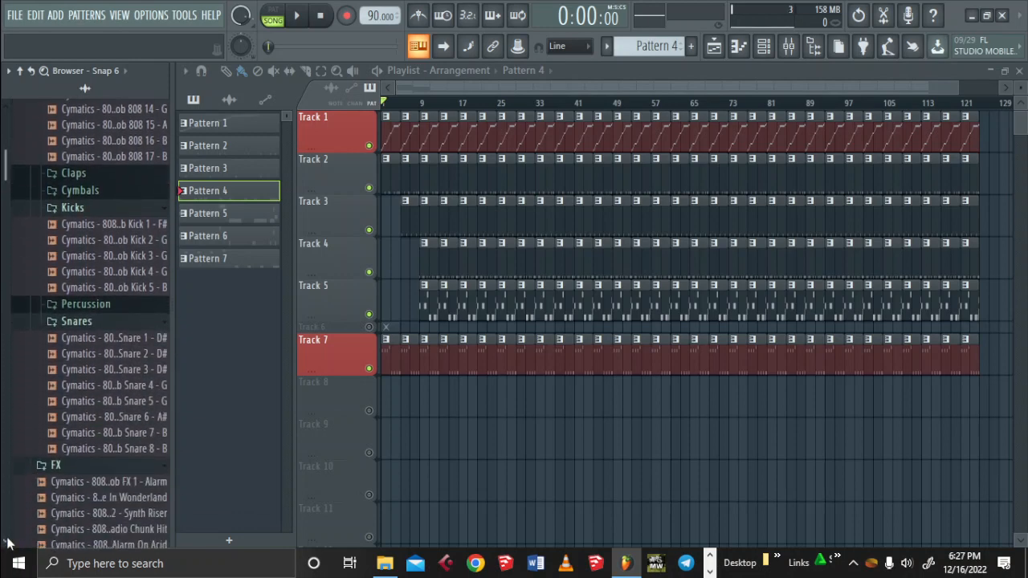
{"action": "left_click", "coordinate": [142, 326]}
{"action": "left_click", "coordinate": [128, 339]}
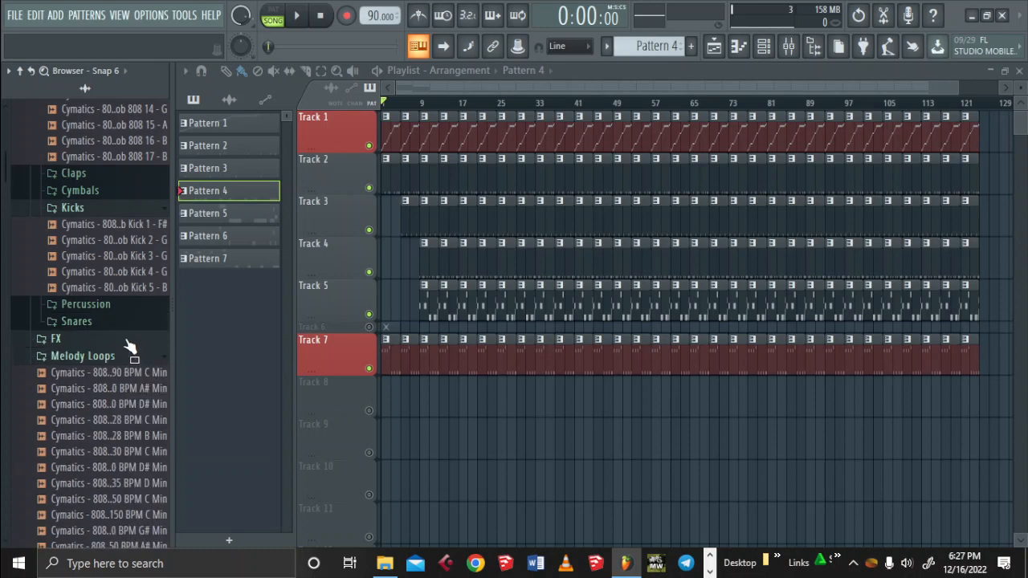
{"action": "left_click", "coordinate": [116, 213]}
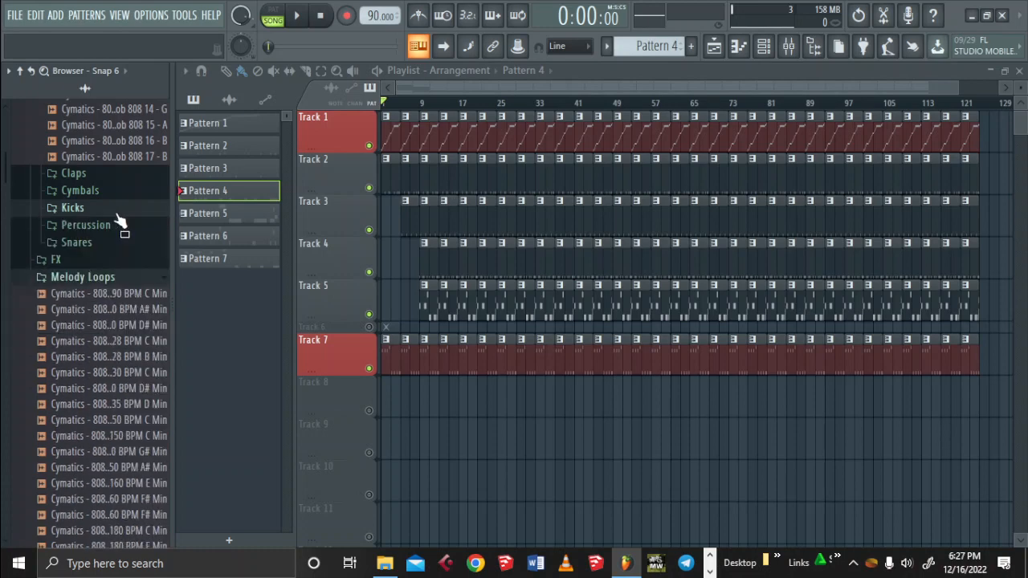
{"action": "left_click", "coordinate": [107, 277]}
{"action": "left_click", "coordinate": [50, 295]}
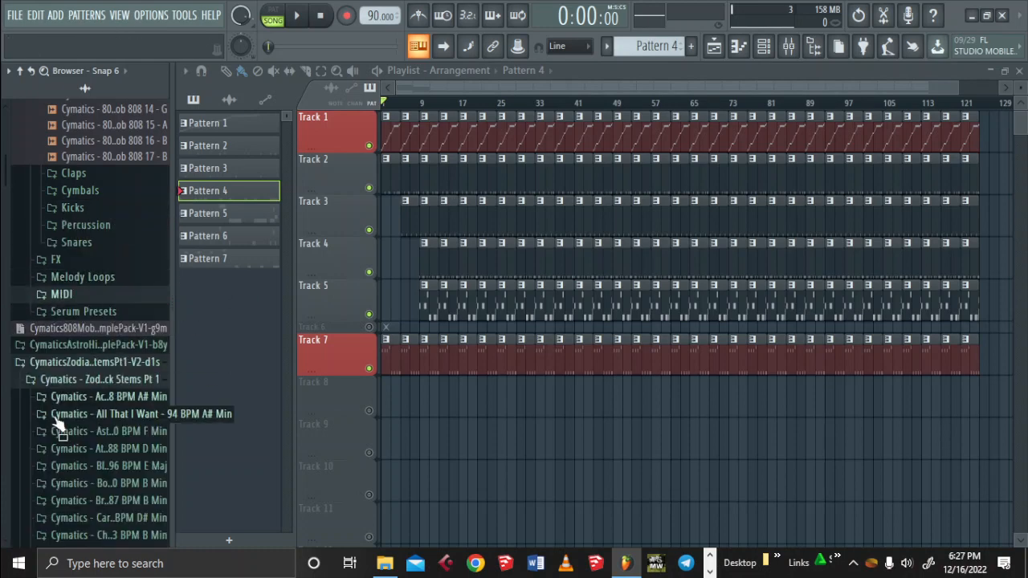
Collapse the 808s folder of the 808 Mob sample pack and check its Hi Hat Loops folder, leaving that folder closed
{"action": "scroll", "coordinate": [4, 120], "scroll_direction": "up", "scroll_amount": 8}
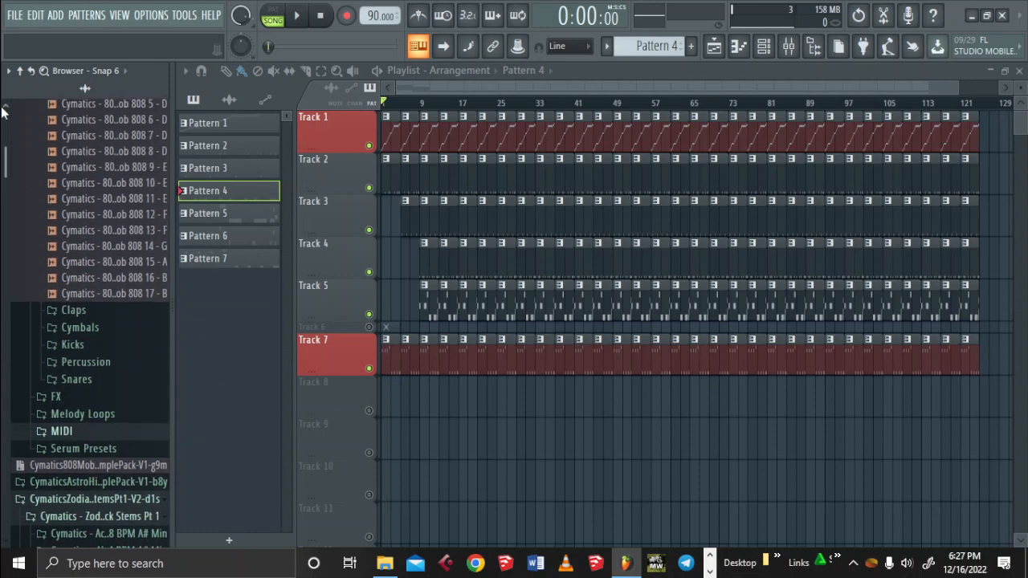
{"action": "scroll", "coordinate": [4, 113], "scroll_direction": "up", "scroll_amount": 5}
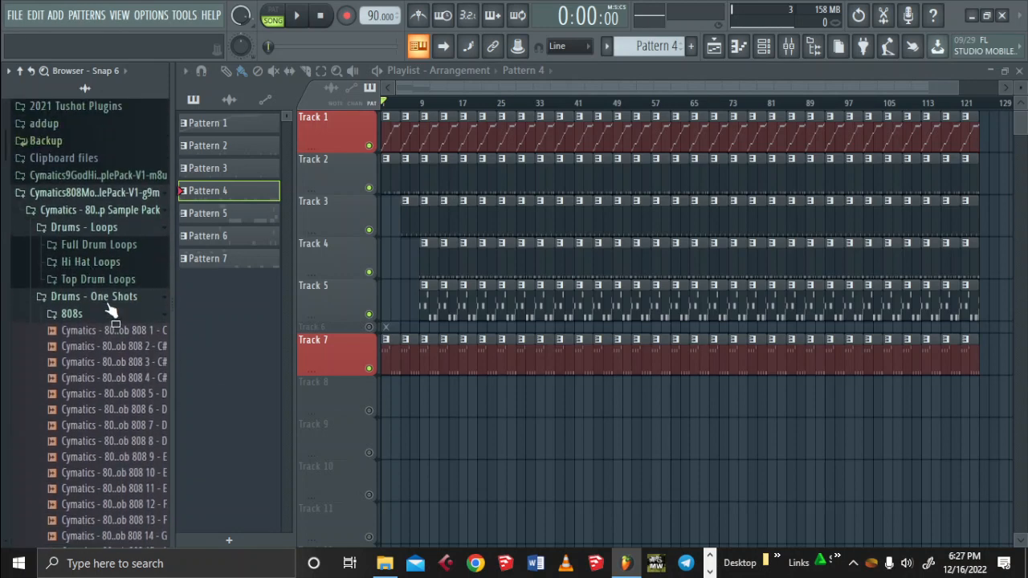
{"action": "left_click", "coordinate": [71, 315]}
{"action": "left_click", "coordinate": [97, 265]}
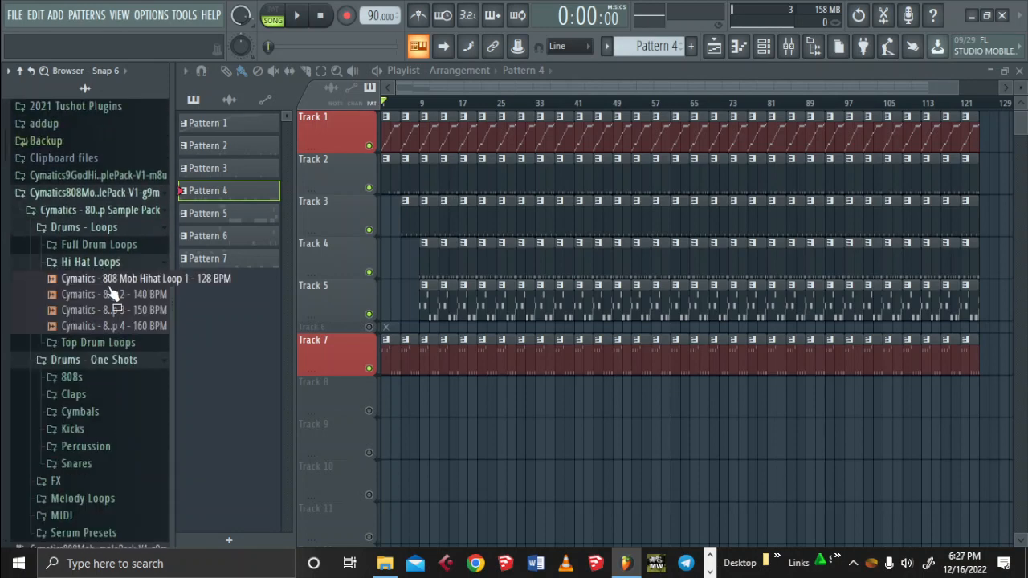
{"action": "left_click", "coordinate": [90, 264]}
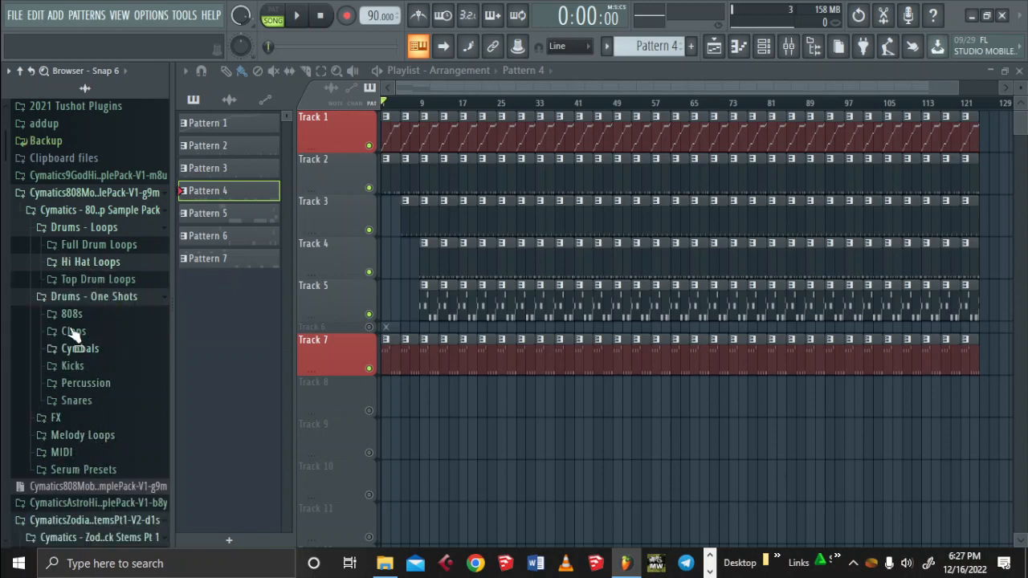
{"action": "scroll", "coordinate": [6, 124], "scroll_direction": "up", "scroll_amount": 3}
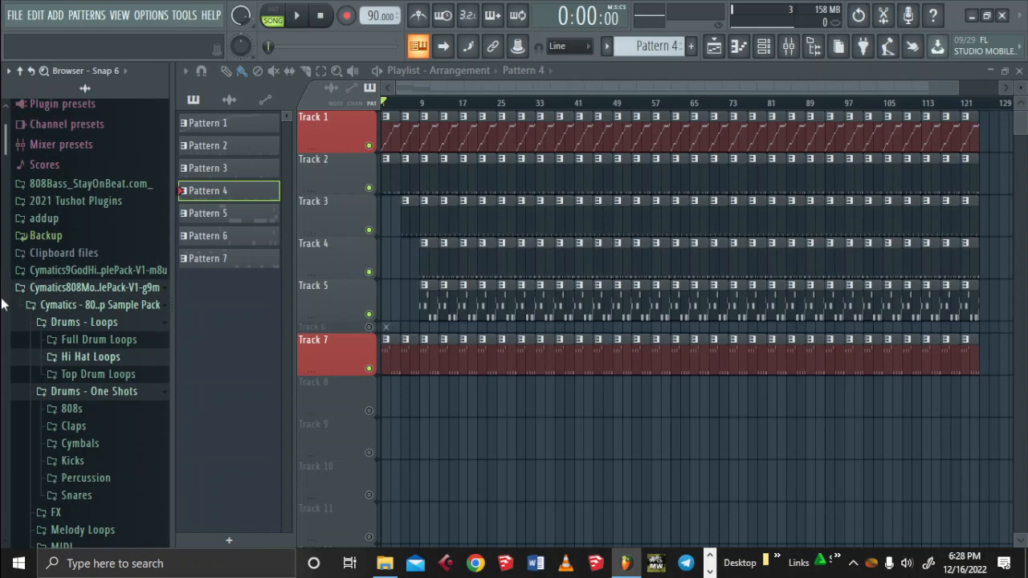
Look through the Holy Trap drum kit and preview several of its HiHat one-shots, including HiHat (27) and HiHat (35)
{"action": "scroll", "coordinate": [5, 543], "scroll_direction": "down", "scroll_amount": 15}
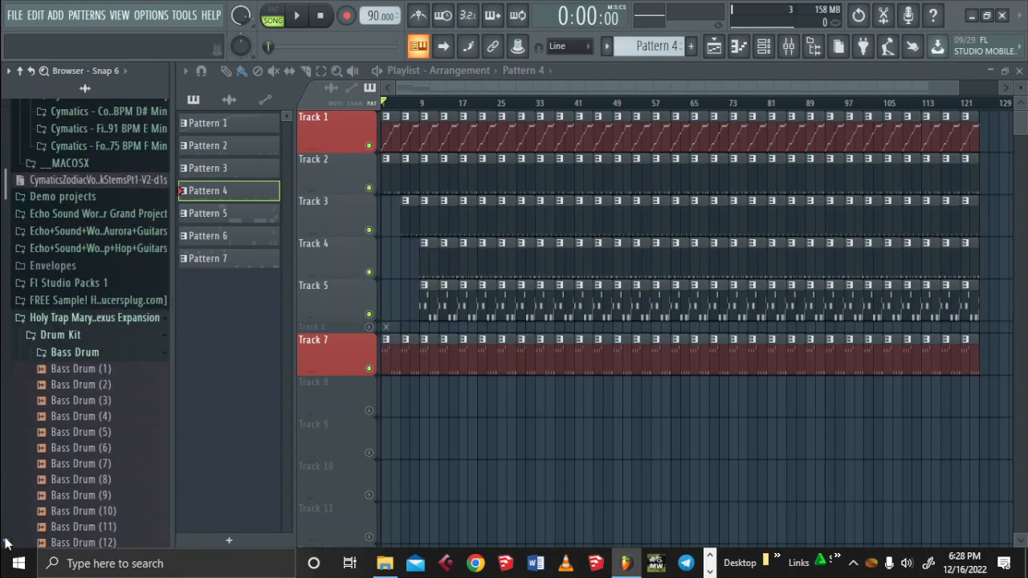
{"action": "scroll", "coordinate": [6, 543], "scroll_direction": "down", "scroll_amount": 2}
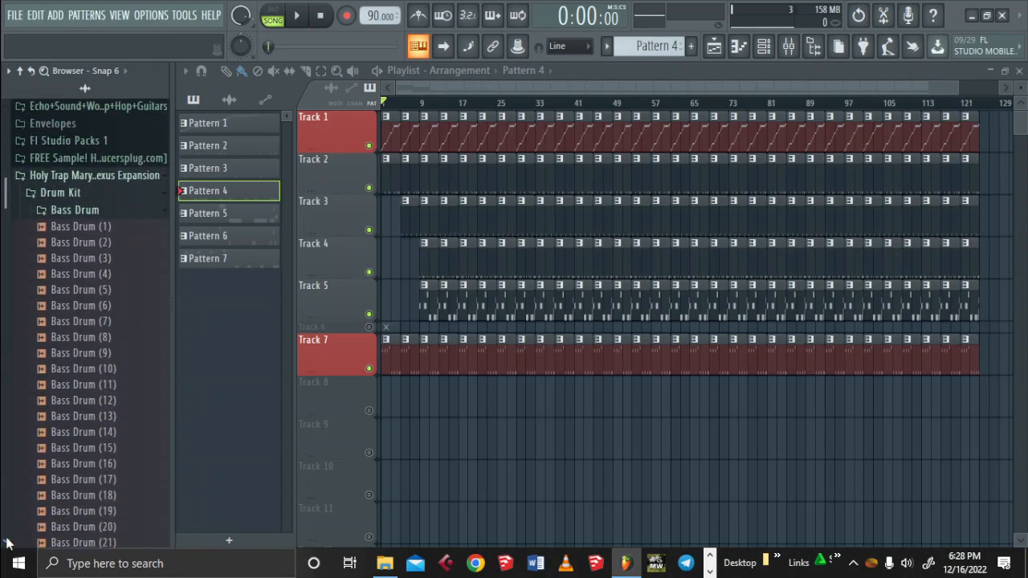
{"action": "scroll", "coordinate": [6, 543], "scroll_direction": "down", "scroll_amount": 20}
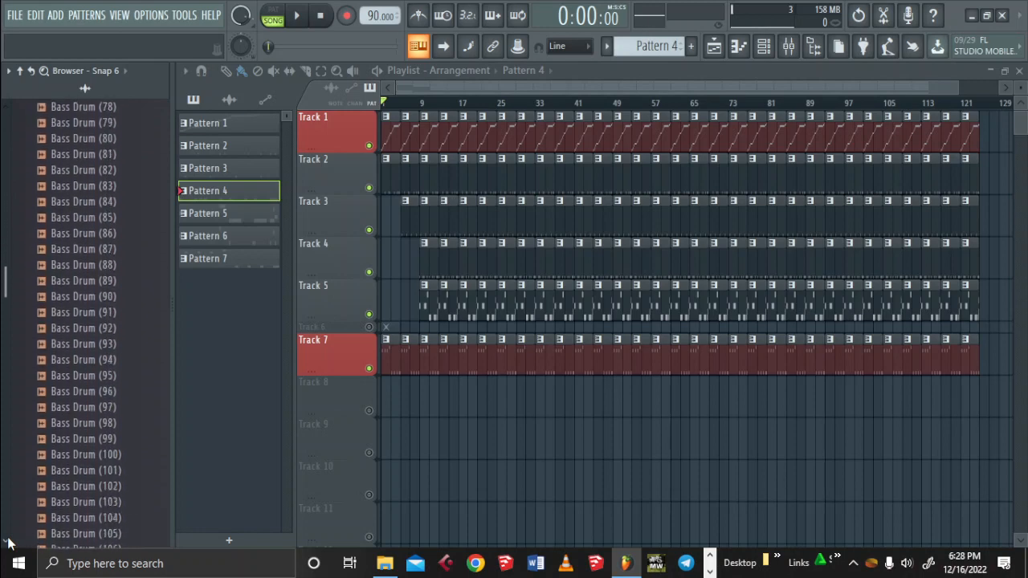
{"action": "scroll", "coordinate": [7, 542], "scroll_direction": "down", "scroll_amount": 20}
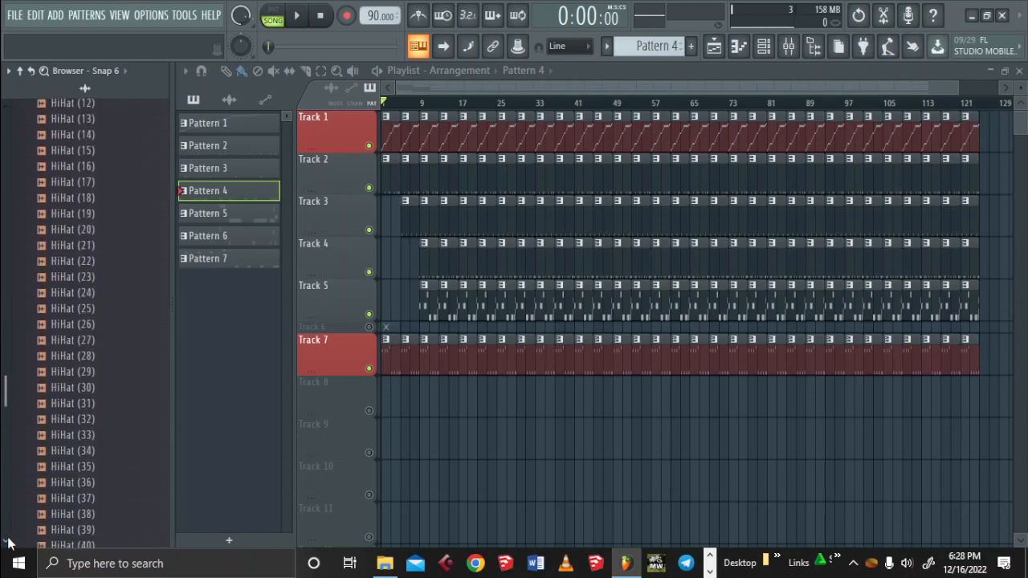
{"action": "left_click", "coordinate": [110, 151]}
{"action": "left_click", "coordinate": [101, 168]}
{"action": "left_click", "coordinate": [97, 246]}
{"action": "left_click", "coordinate": [88, 344]}
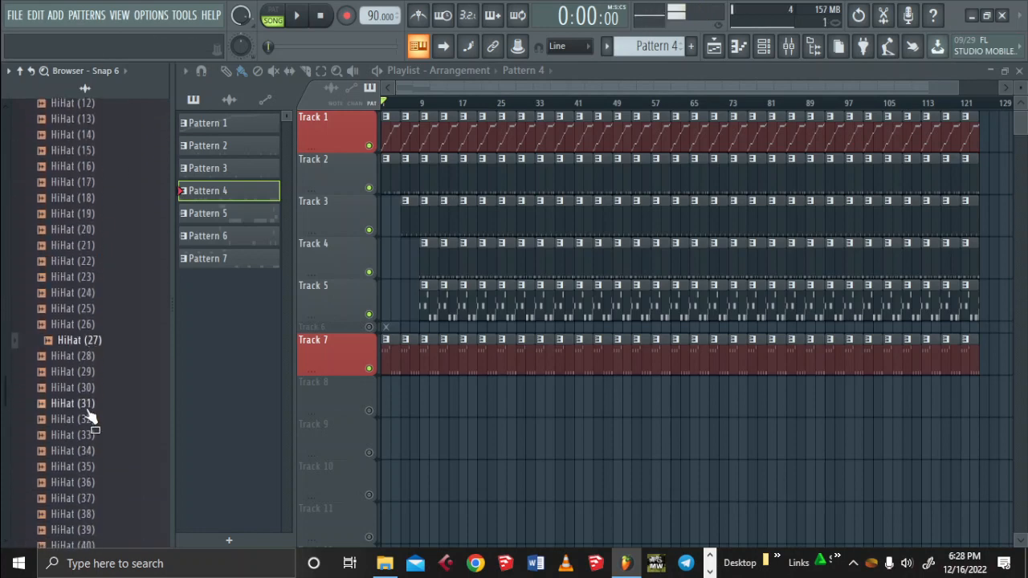
{"action": "left_click", "coordinate": [90, 403]}
{"action": "left_click", "coordinate": [92, 466]}
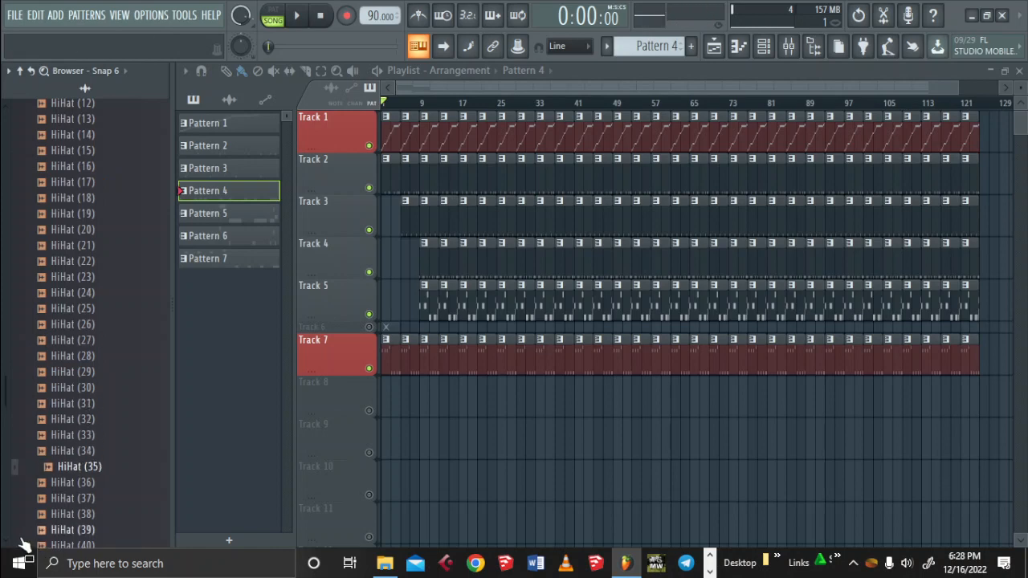
Collapse the 808s folder of the Metro Boomin Drum Kit, expand its Hi Hats folder and preview MB Hi Hat (13)
{"action": "scroll", "coordinate": [12, 541], "scroll_direction": "down", "scroll_amount": 15}
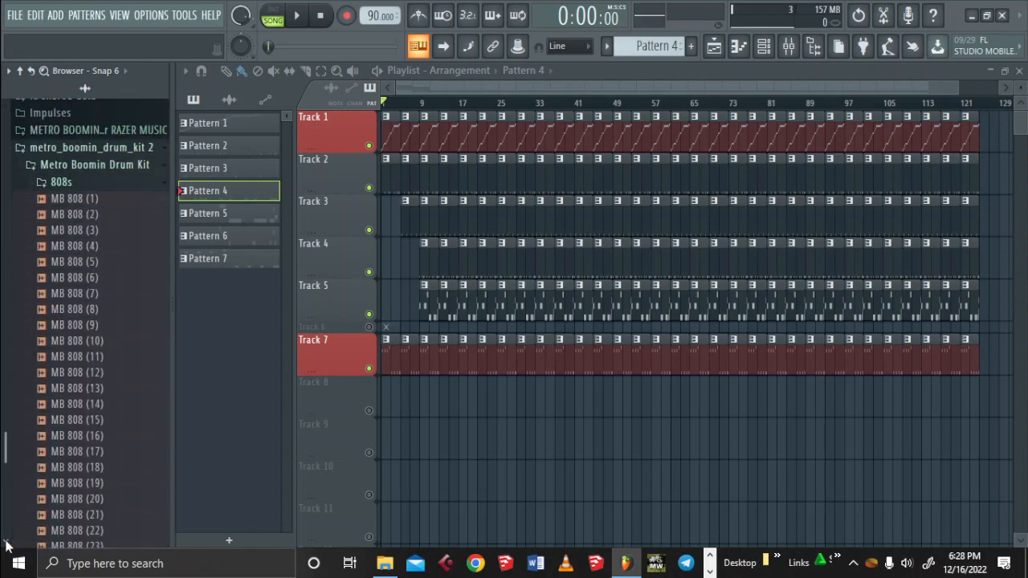
{"action": "left_click", "coordinate": [126, 187]}
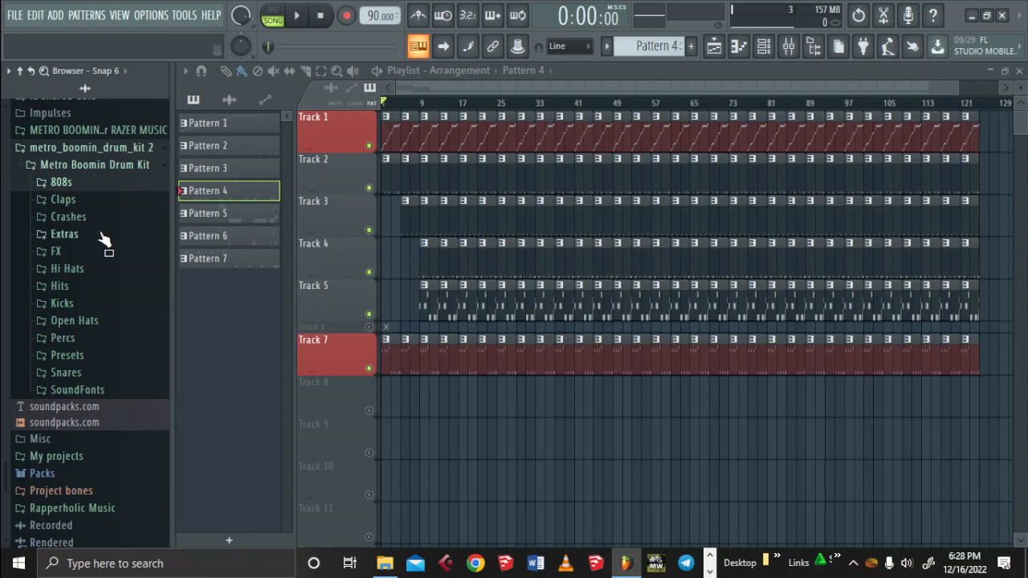
{"action": "left_click", "coordinate": [95, 270]}
{"action": "left_click", "coordinate": [84, 314]}
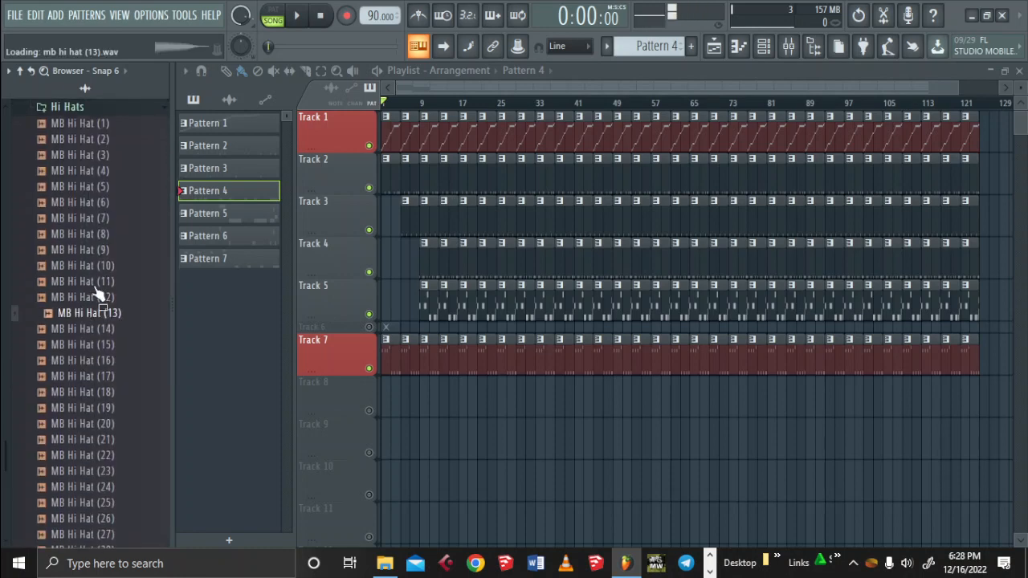
Preview more Metro Boomin hi-hats and add MB Hi Hat (3) as a new channel below MB 808 (7)
{"action": "left_click", "coordinate": [129, 203]}
{"action": "left_click", "coordinate": [110, 155]}
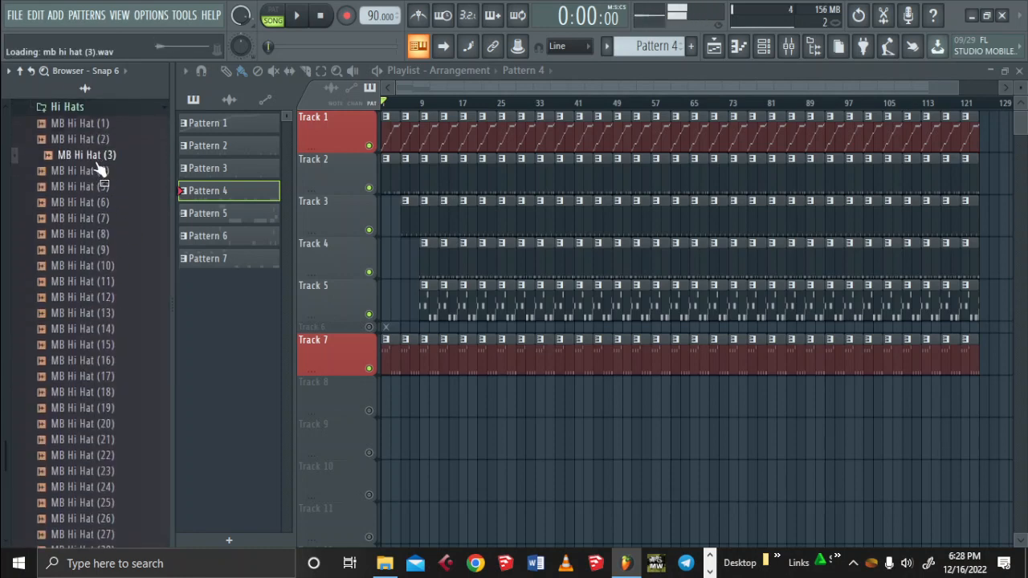
{"action": "key", "text": "F6"}
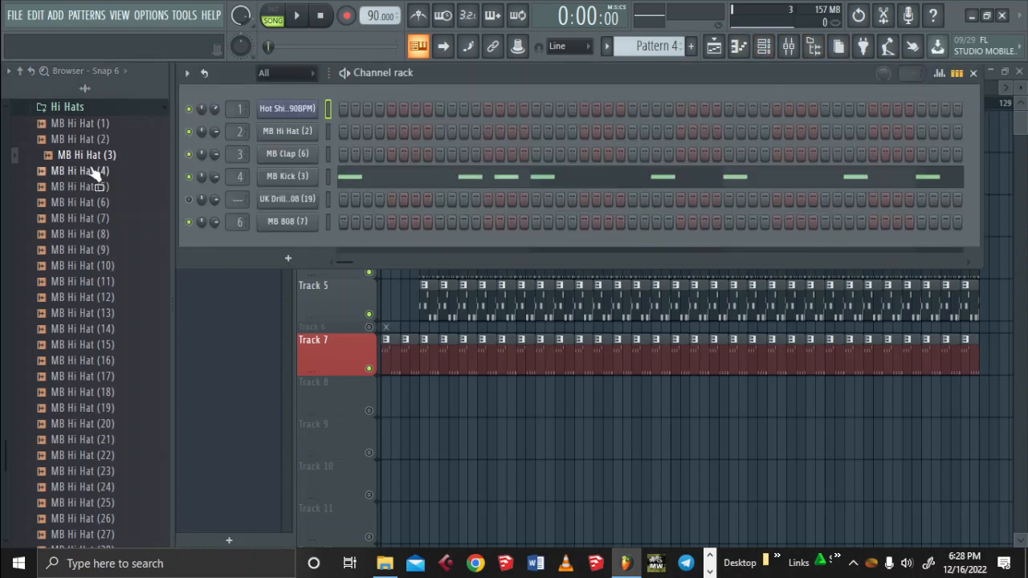
{"action": "left_click_drag", "start_coordinate": [89, 156], "coordinate": [285, 255]}
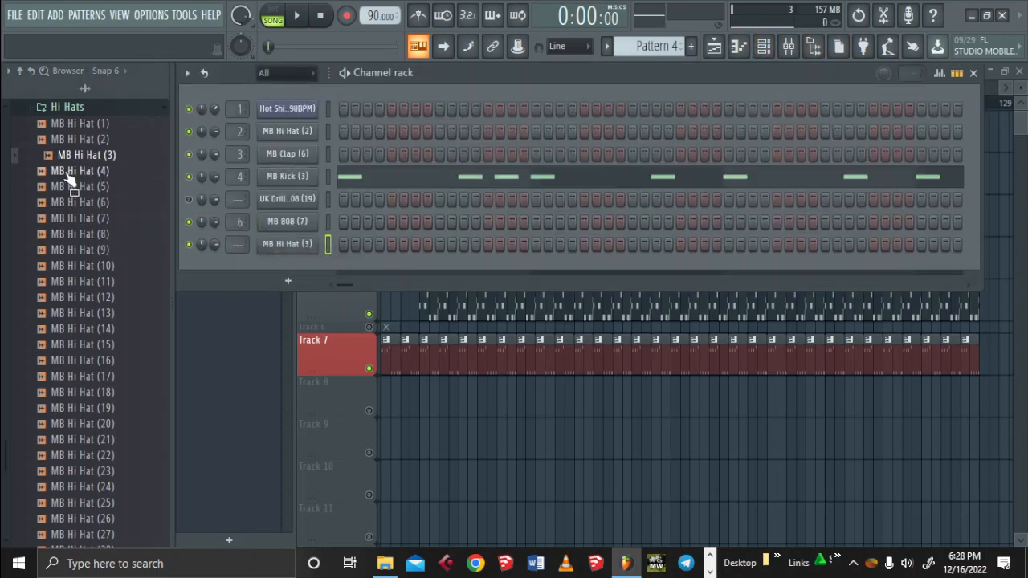
Preview MB Hi Hat (29), MB Hi Hat (26) and MB Hi Hat (25) in the Hi Hats folder
{"action": "scroll", "coordinate": [48, 425], "scroll_direction": "down", "scroll_amount": 2}
{"action": "left_click", "coordinate": [51, 424]}
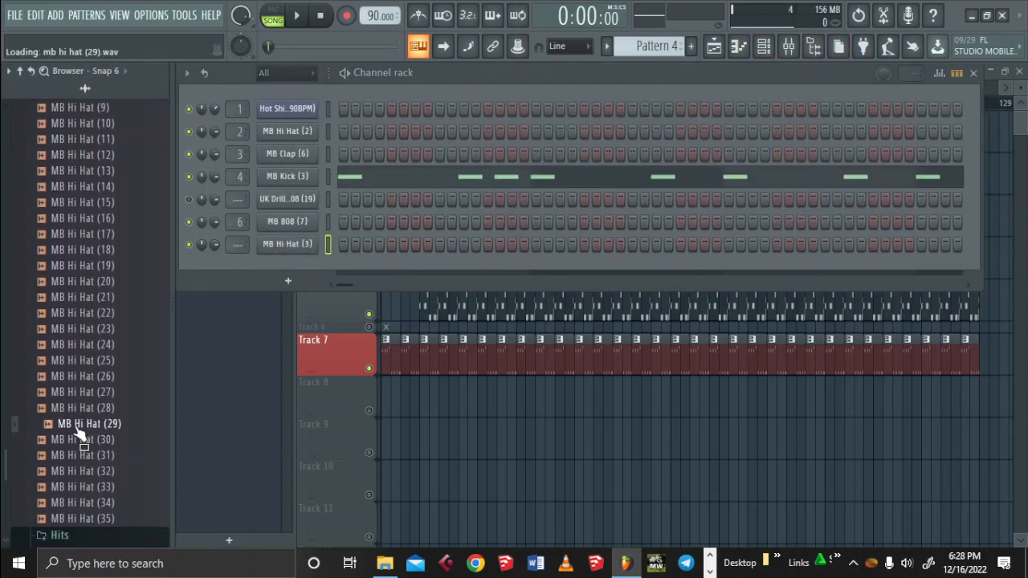
{"action": "scroll", "coordinate": [40, 449], "scroll_direction": "down", "scroll_amount": 1}
{"action": "left_click_drag", "start_coordinate": [80, 378], "coordinate": [81, 388]}
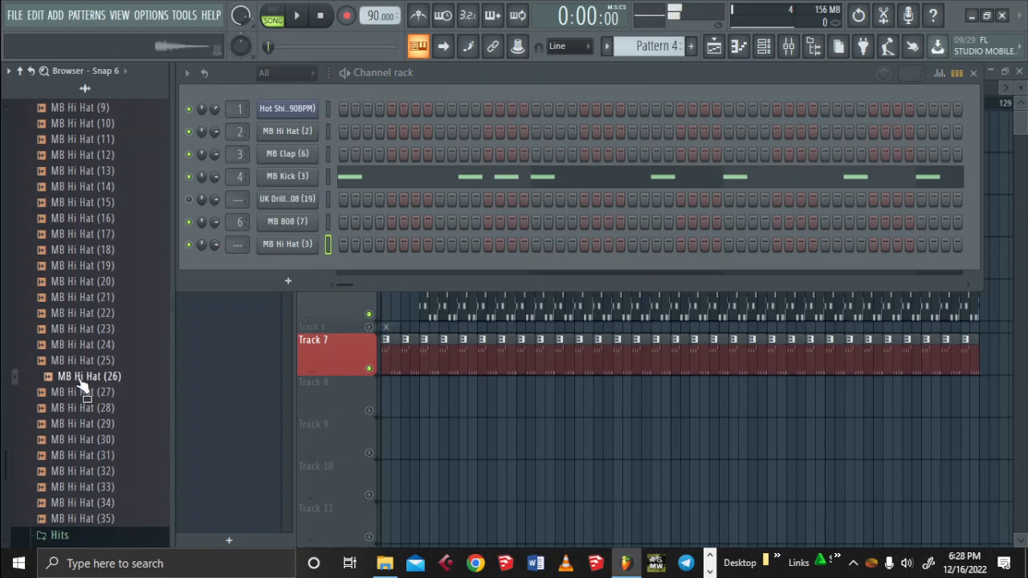
{"action": "left_click", "coordinate": [102, 362]}
Replace the new MB Hi Hat (3) channel's sample with MB Hi Hat (25) and audition it over the song's opening bars
{"action": "key", "text": "space"}
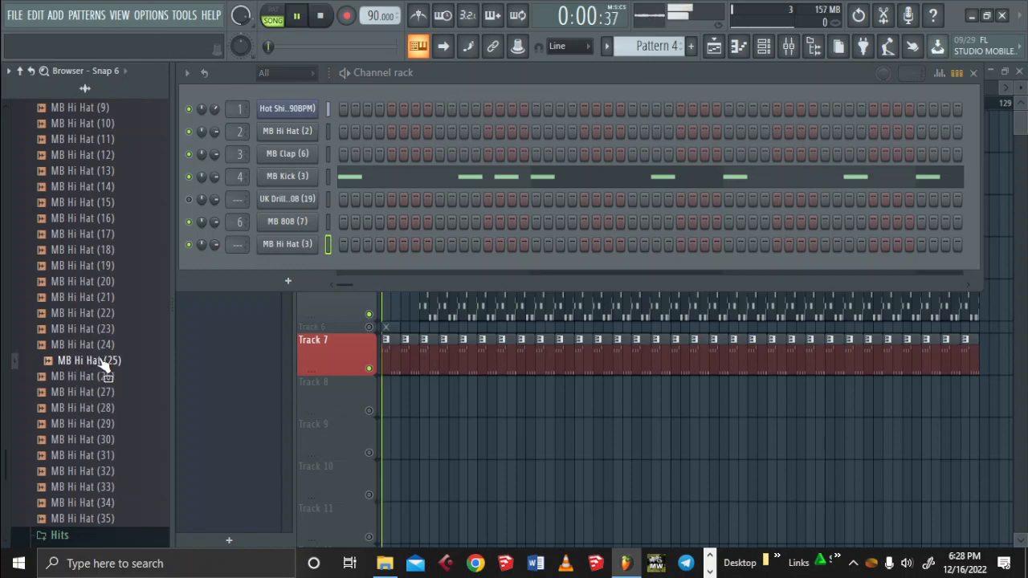
{"action": "left_click_drag", "start_coordinate": [103, 363], "coordinate": [305, 256]}
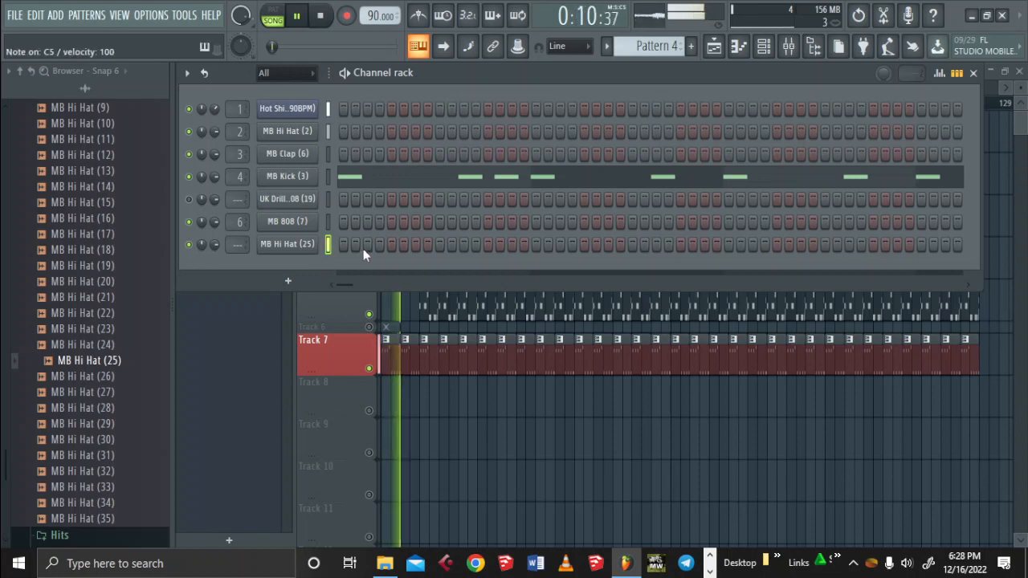
{"action": "left_click", "coordinate": [973, 72]}
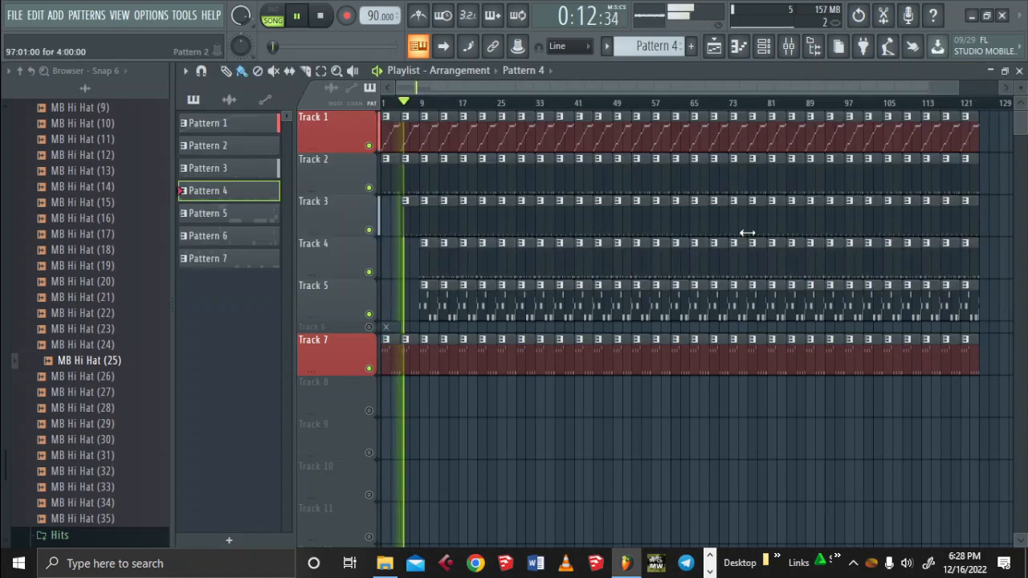
{"action": "key", "text": "space"}
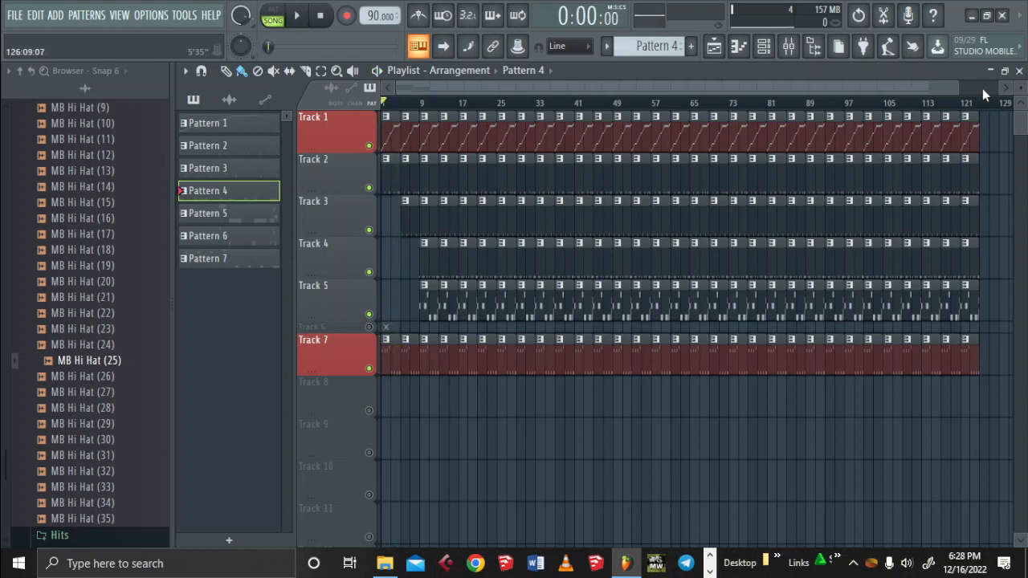
Create Pattern 8 and place it on Track 8 from bar 1, extended to four bars
{"action": "left_click_drag", "start_coordinate": [965, 87], "coordinate": [557, 115]}
{"action": "key", "text": "F4"}
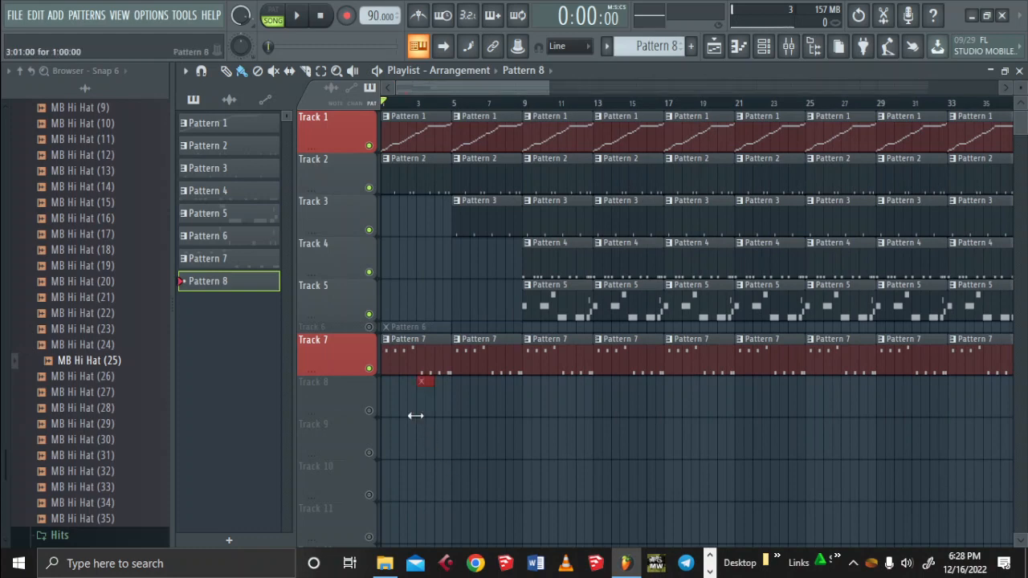
{"action": "left_click", "coordinate": [381, 408]}
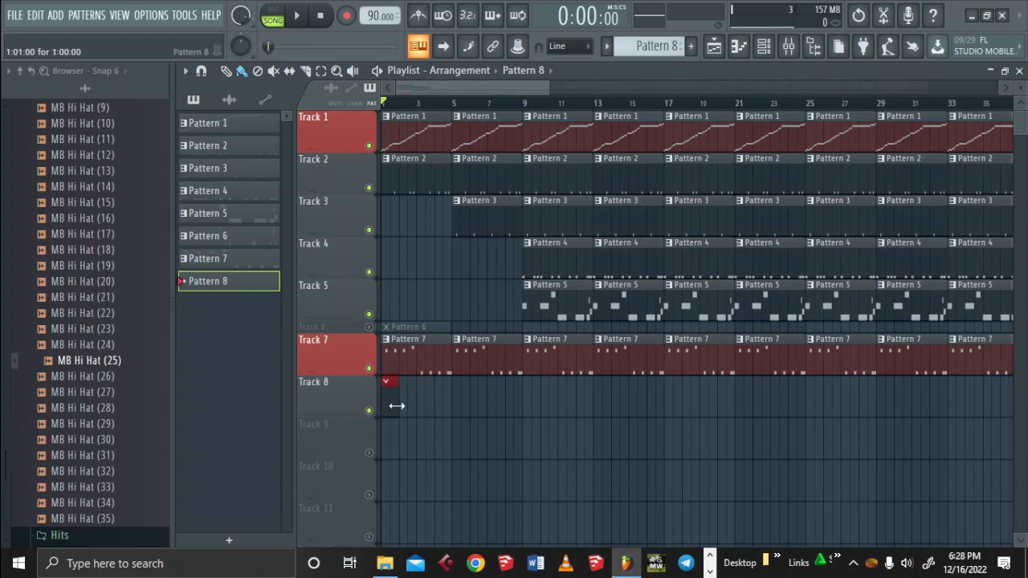
{"action": "left_click_drag", "start_coordinate": [399, 408], "coordinate": [454, 396]}
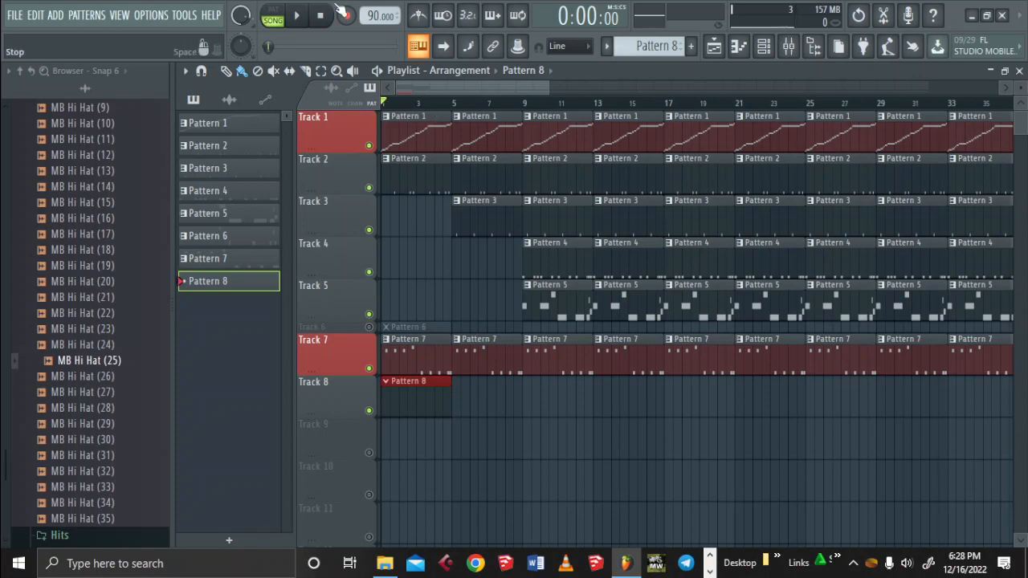
Record a live four-bar hi-hat part on C5 into Pattern 8 using MB Hi Hat (25)
{"action": "key", "text": "space"}
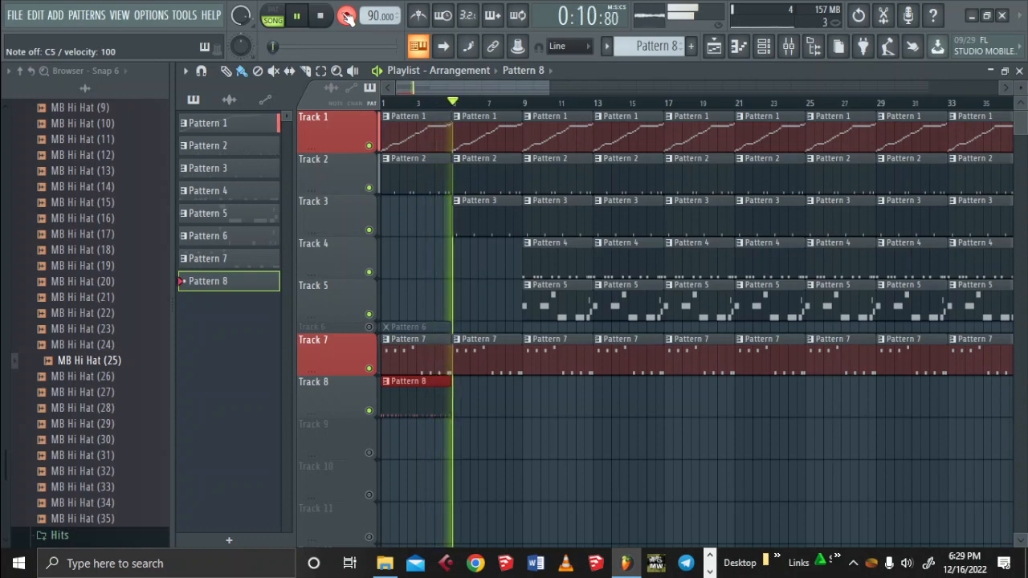
{"action": "key", "text": "space"}
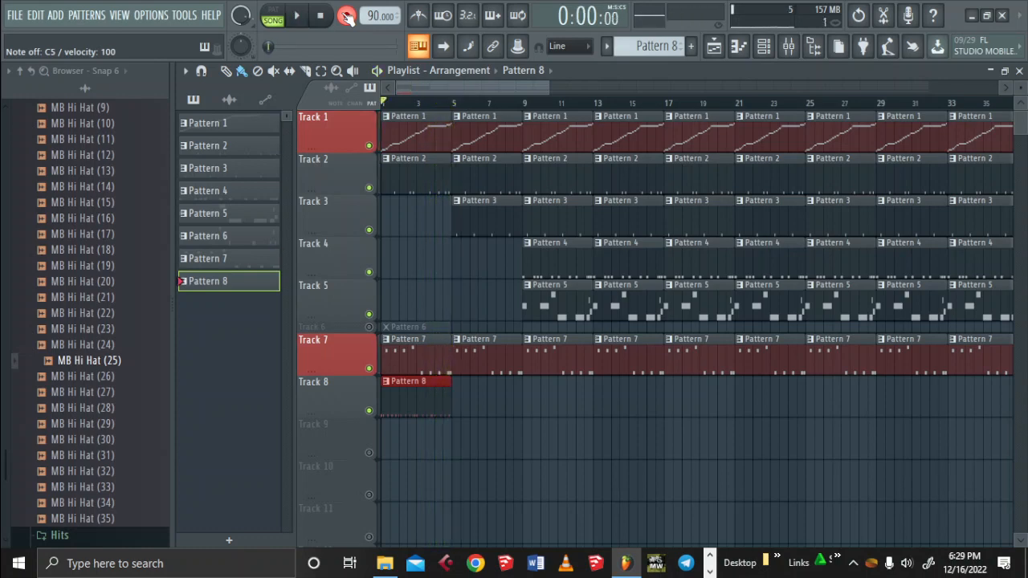
Open Pattern 8's MB Hi Hat (25) notes in the piano roll and align the first C5 note with the start of bar 1
{"action": "double_click", "coordinate": [403, 410]}
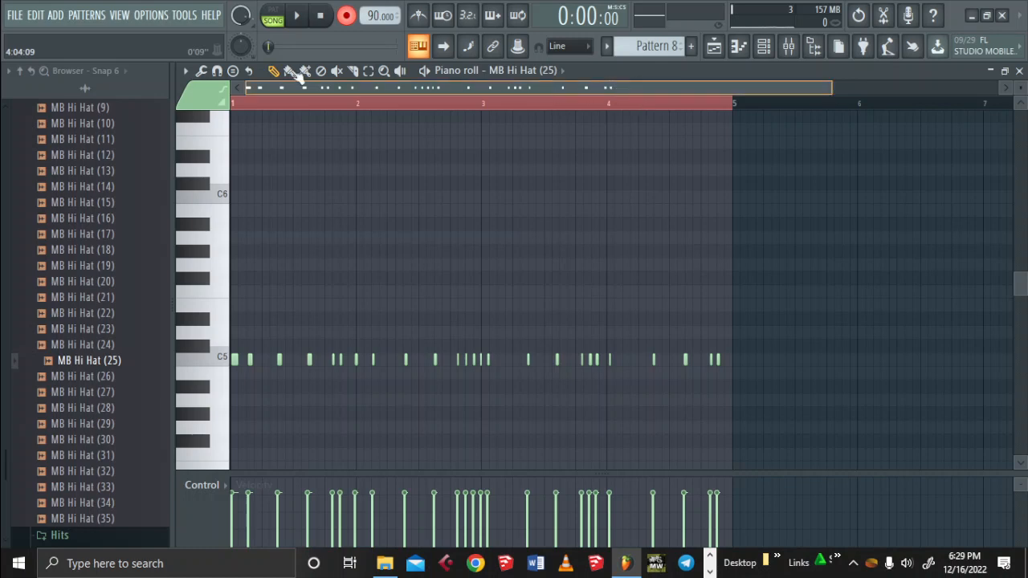
{"action": "left_click", "coordinate": [235, 362]}
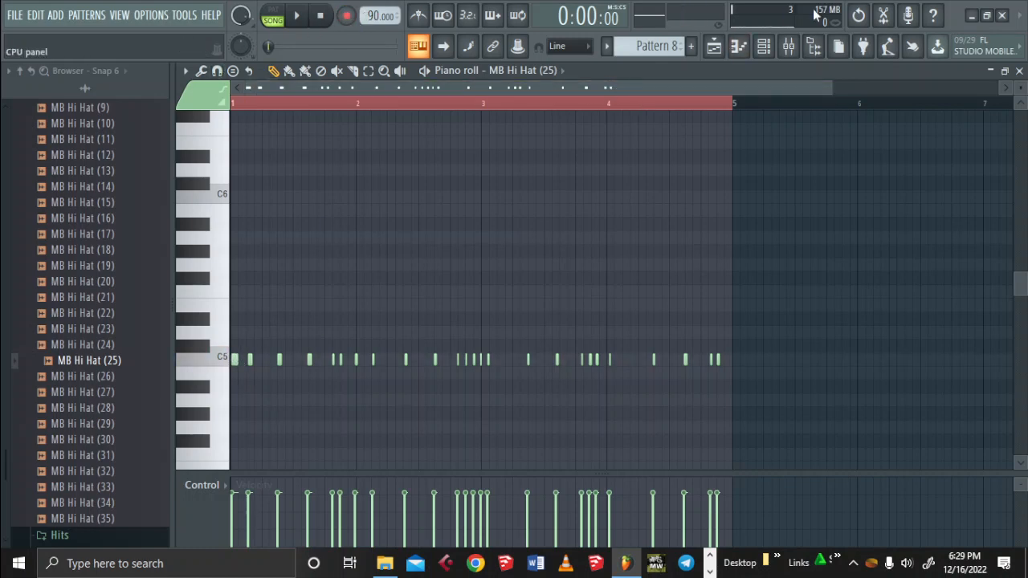
{"action": "left_click_drag", "start_coordinate": [841, 90], "coordinate": [158, 92]}
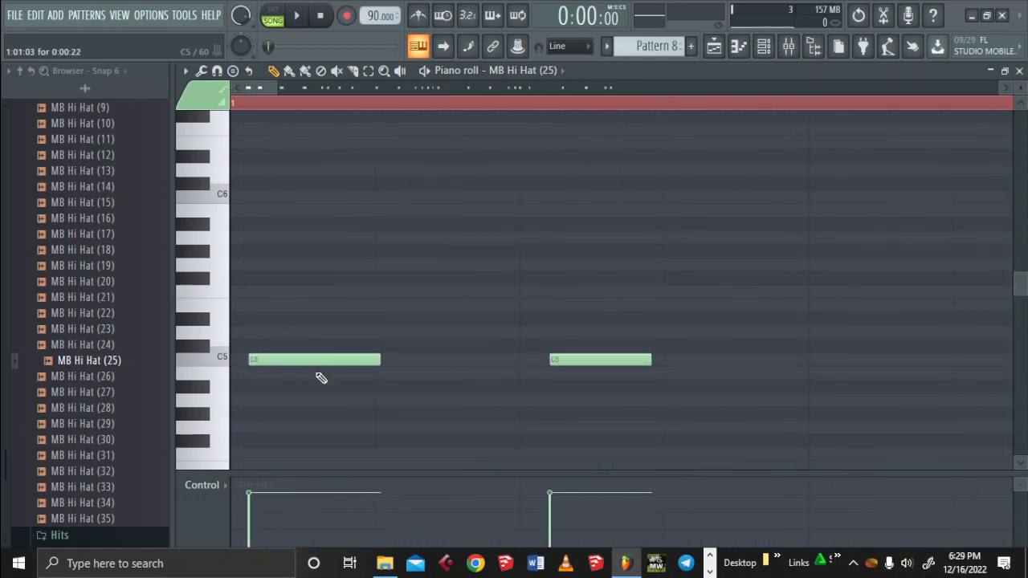
{"action": "left_click_drag", "start_coordinate": [310, 363], "coordinate": [178, 354]}
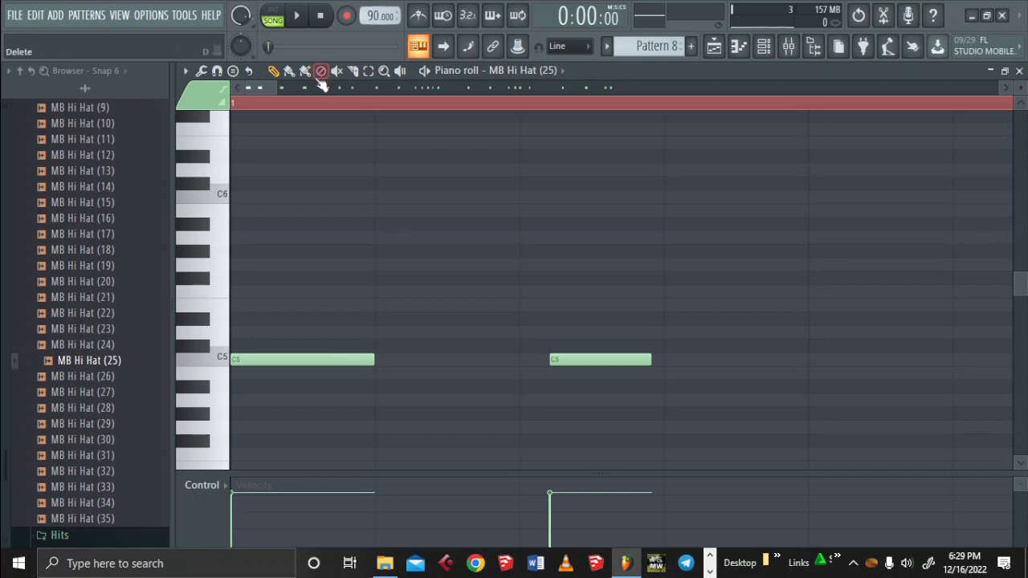
Replace bar 1's off-grid C5 notes with one-step notes on steps 3, 7, 11, 14 and 15, plus one on bar 2's first step
{"action": "left_click_drag", "start_coordinate": [278, 86], "coordinate": [397, 86]}
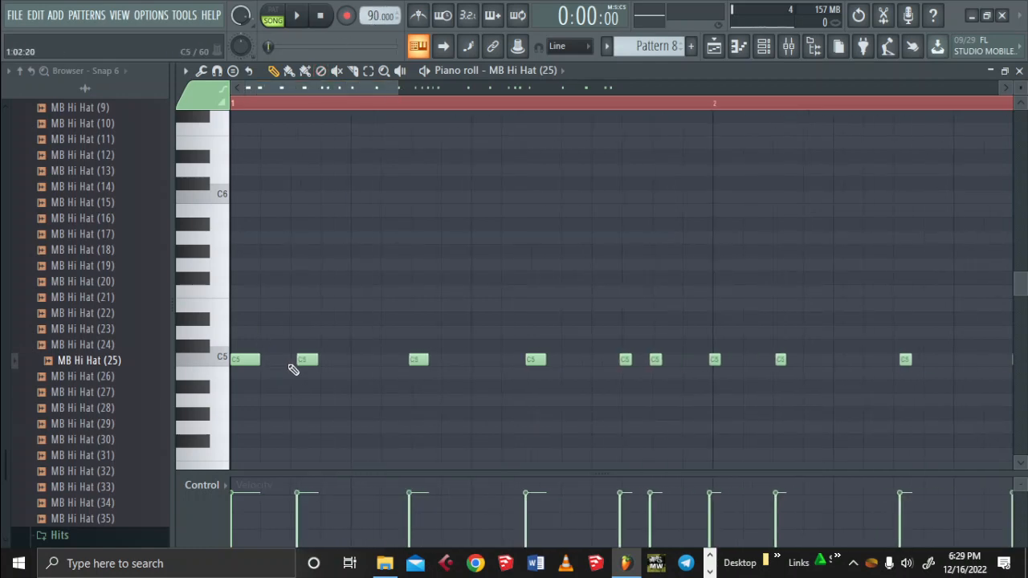
{"action": "right_click", "coordinate": [304, 362]}
{"action": "left_click", "coordinate": [302, 361]}
{"action": "left_click", "coordinate": [419, 361]}
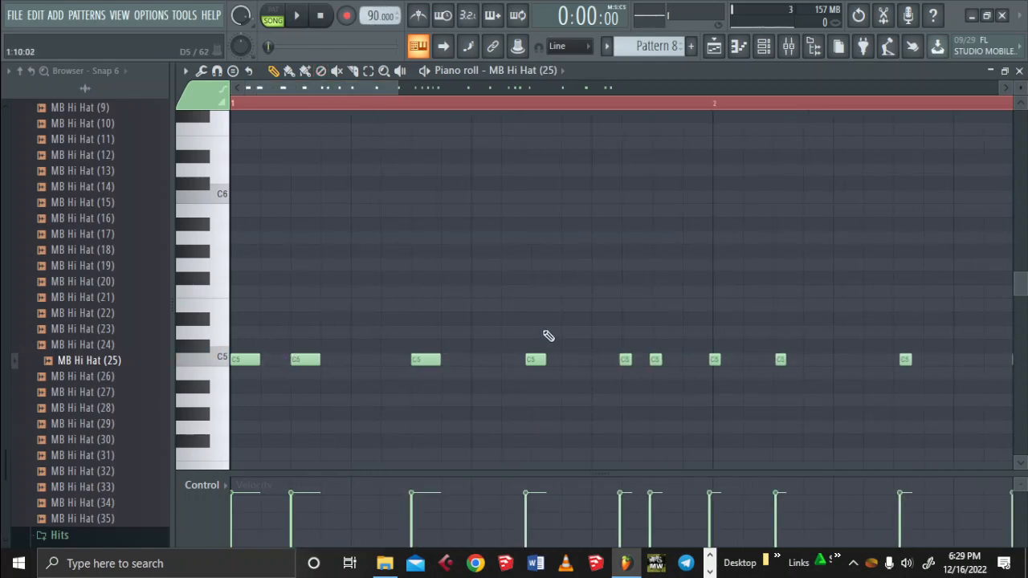
{"action": "right_click", "coordinate": [536, 361]}
{"action": "left_click", "coordinate": [541, 361]}
{"action": "left_click", "coordinate": [629, 361]}
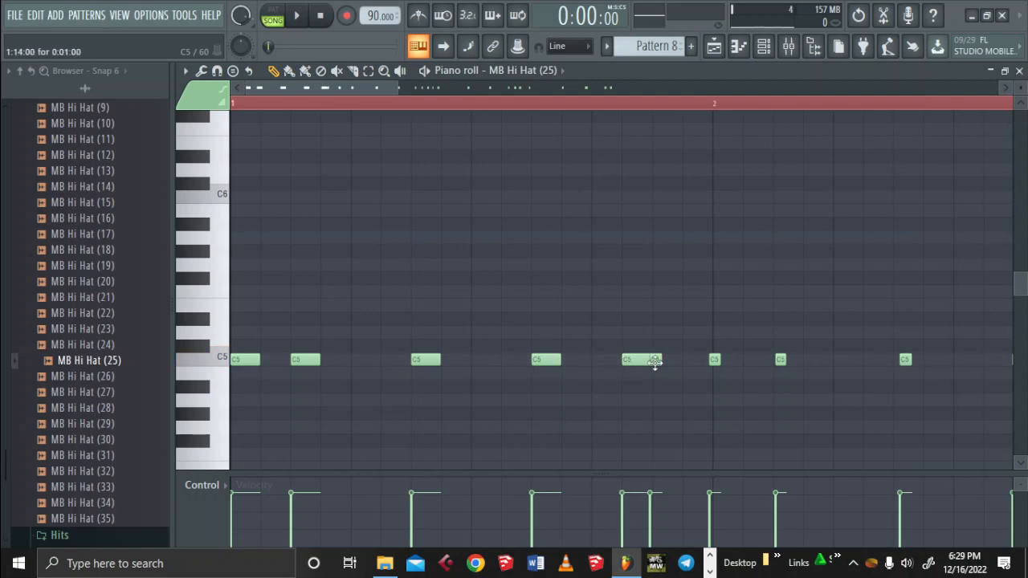
{"action": "left_click", "coordinate": [659, 361]}
{"action": "right_click", "coordinate": [713, 360]}
{"action": "left_click", "coordinate": [712, 370]}
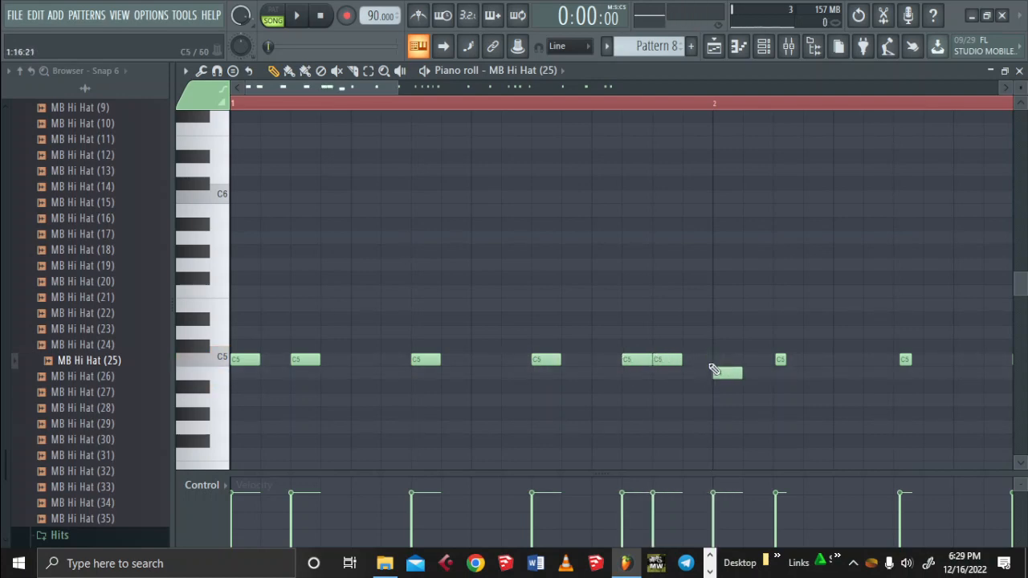
{"action": "left_click_drag", "start_coordinate": [717, 379], "coordinate": [718, 365]}
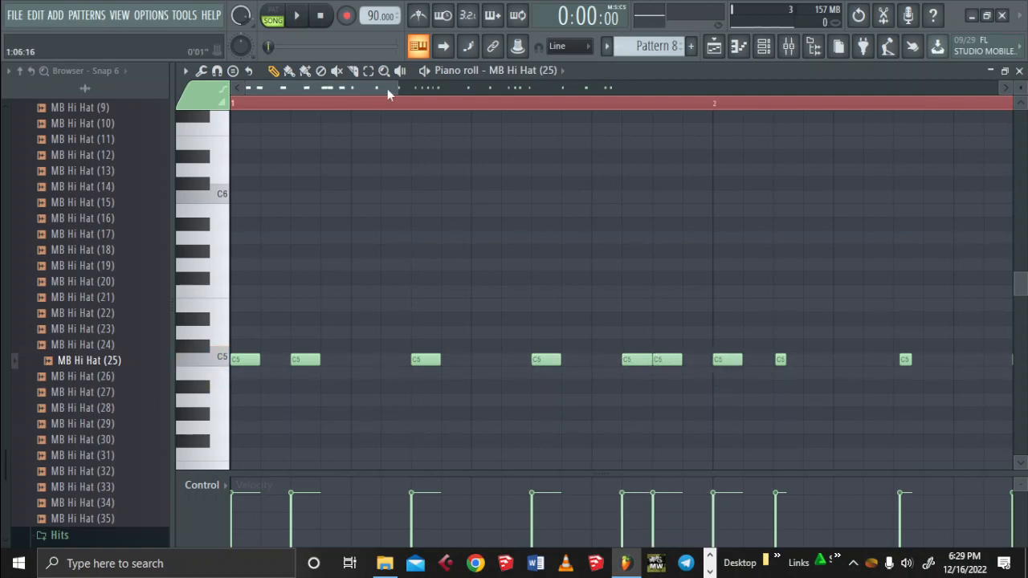
Replace bar 2's next off-grid C5 notes with one-step notes on steps 3, 7 and 11
{"action": "left_click_drag", "start_coordinate": [397, 87], "coordinate": [540, 86]}
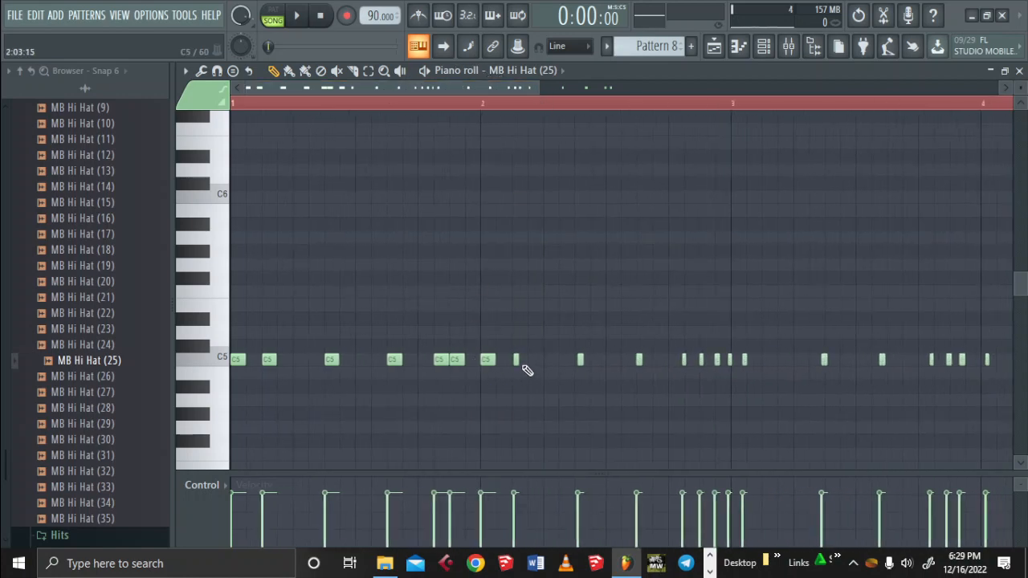
{"action": "right_click", "coordinate": [516, 360]}
{"action": "left_click", "coordinate": [518, 361]}
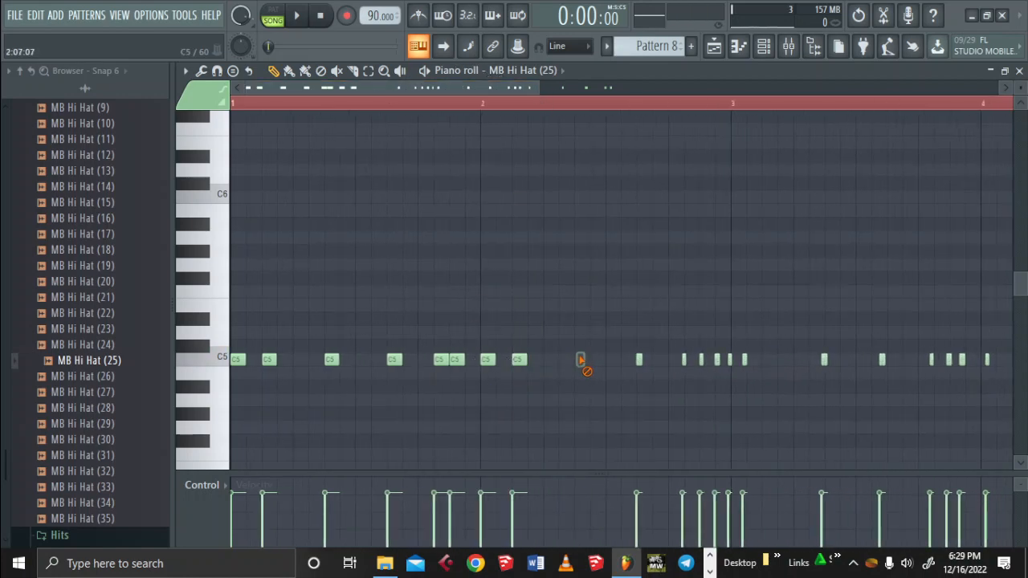
{"action": "left_click", "coordinate": [580, 361]}
{"action": "right_click", "coordinate": [639, 360]}
{"action": "left_click", "coordinate": [640, 358]}
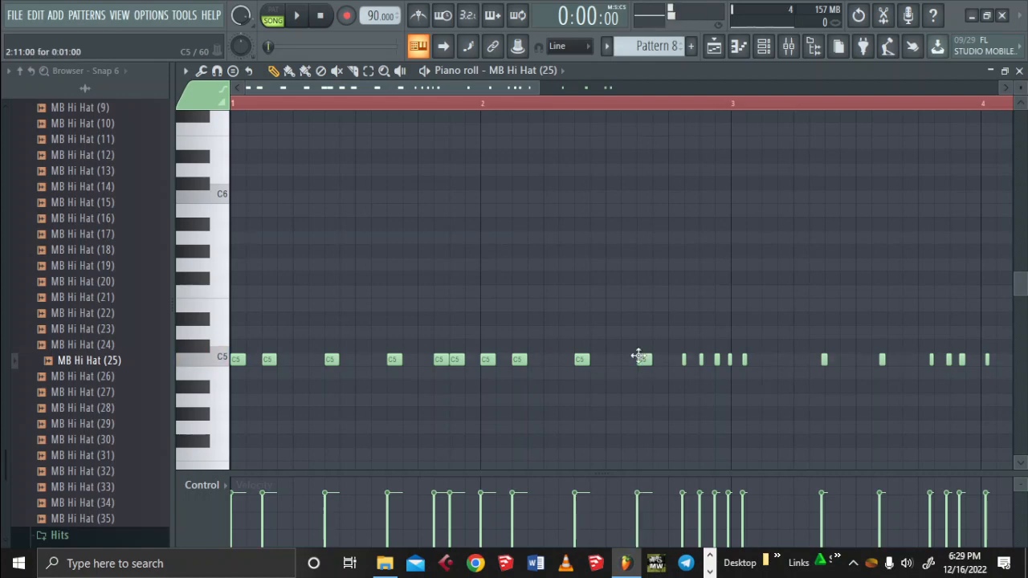
Align the closing C5 notes of bar 2 to steps 14, 15 and 16, and place one on bar 3's first step
{"action": "right_click", "coordinate": [684, 360]}
{"action": "left_click", "coordinate": [685, 361]}
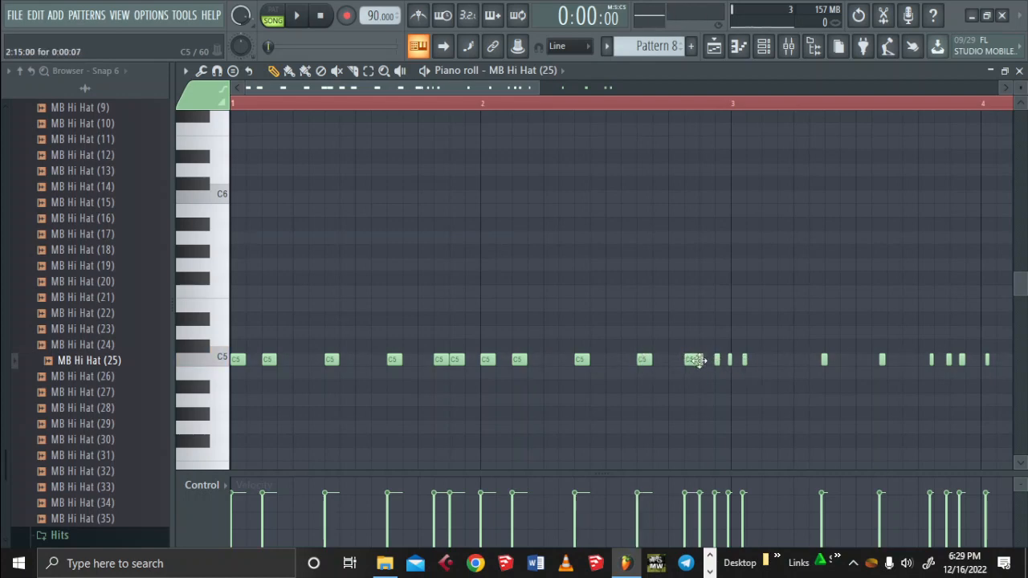
{"action": "left_click", "coordinate": [701, 360]}
{"action": "right_click", "coordinate": [719, 362]}
{"action": "left_click", "coordinate": [719, 360]}
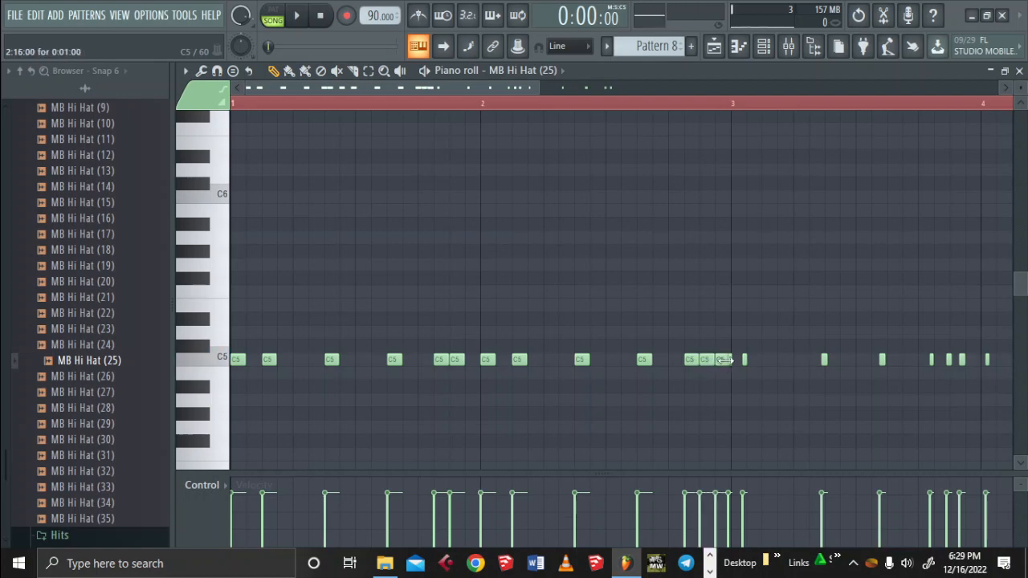
{"action": "left_click", "coordinate": [732, 361]}
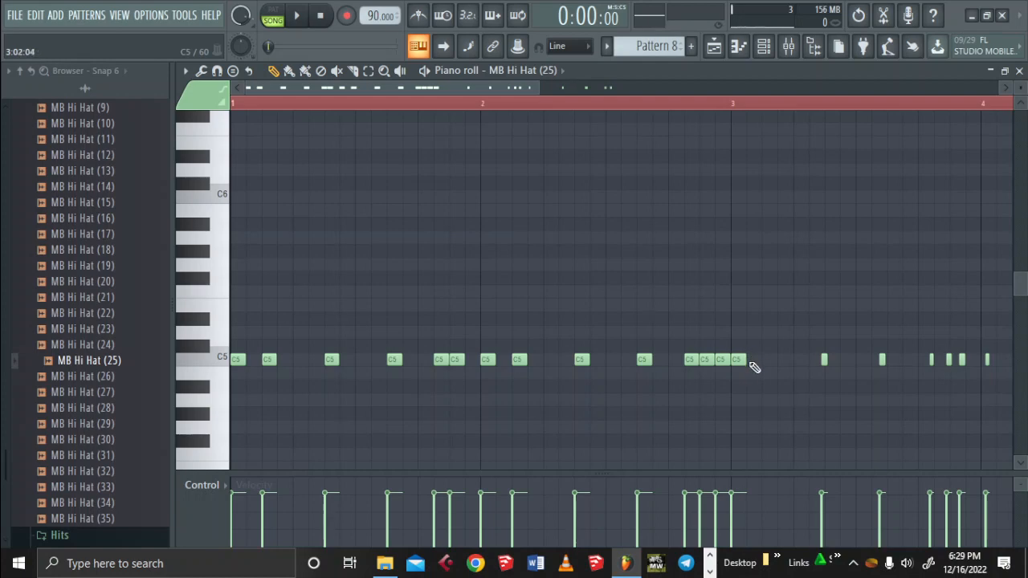
Align bar 3's C5 notes to steps 2, 7, 10, 14, 15 and 16, and bar 4's opening note to its first step
{"action": "left_click", "coordinate": [753, 361]}
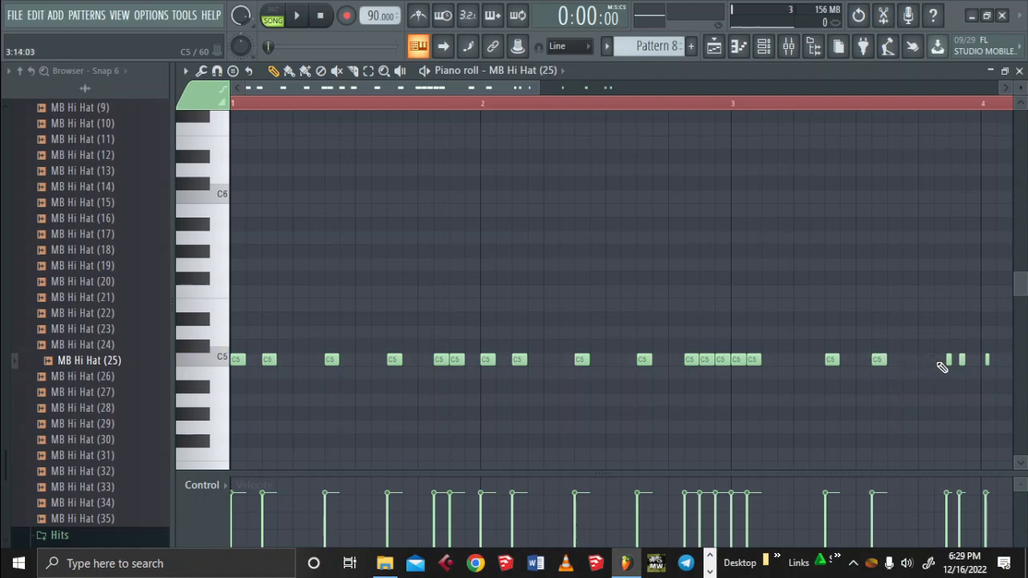
{"action": "left_click", "coordinate": [939, 360]}
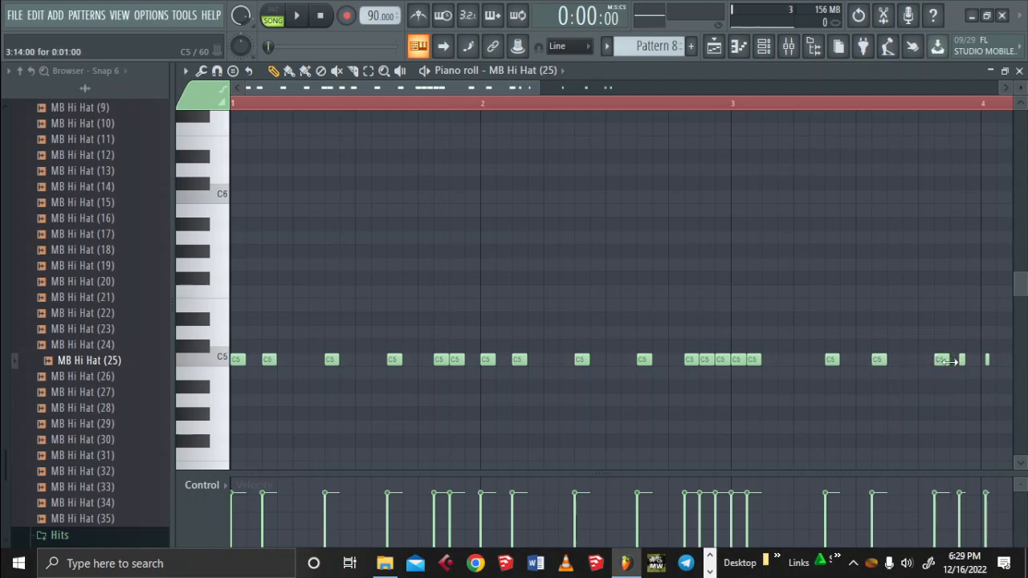
{"action": "key", "text": "space"}
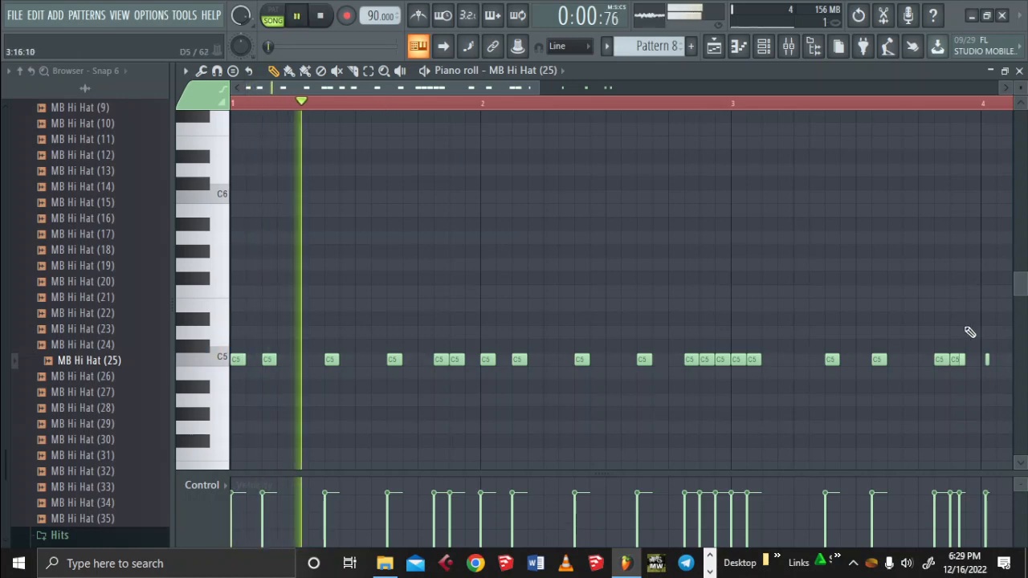
{"action": "left_click_drag", "start_coordinate": [500, 86], "coordinate": [558, 86]}
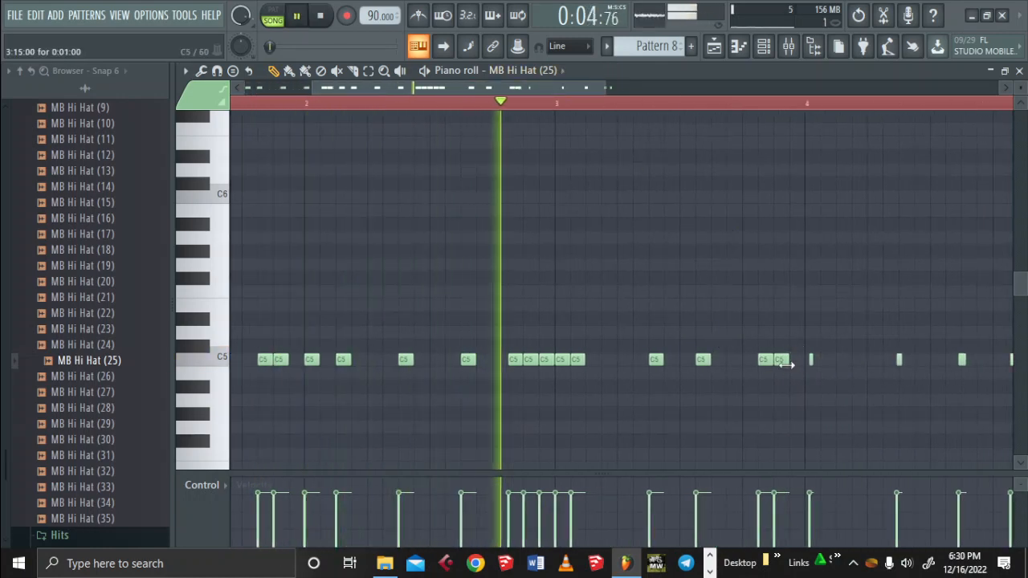
{"action": "left_click", "coordinate": [792, 361]}
{"action": "right_click", "coordinate": [811, 361]}
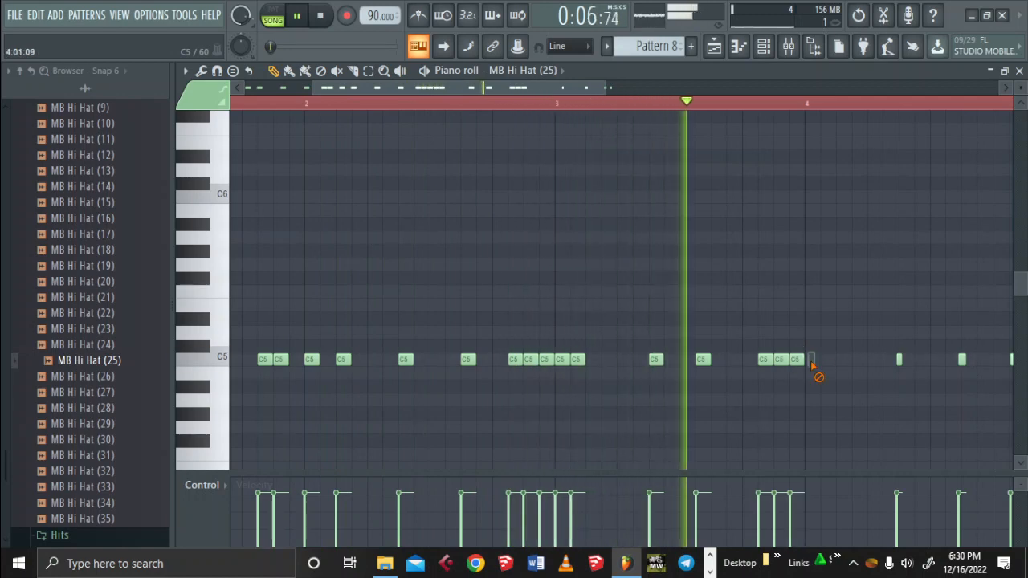
{"action": "left_click", "coordinate": [810, 363]}
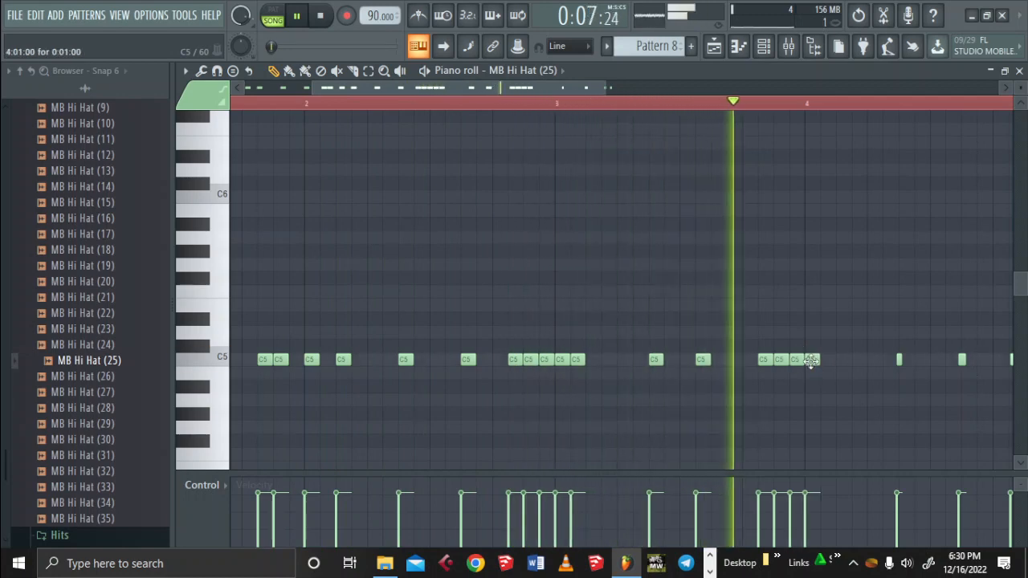
Add a C5 note on step 13 of bar 3 and play the part from the middle of bar 2
{"action": "key", "text": "space"}
{"action": "left_click", "coordinate": [748, 363]}
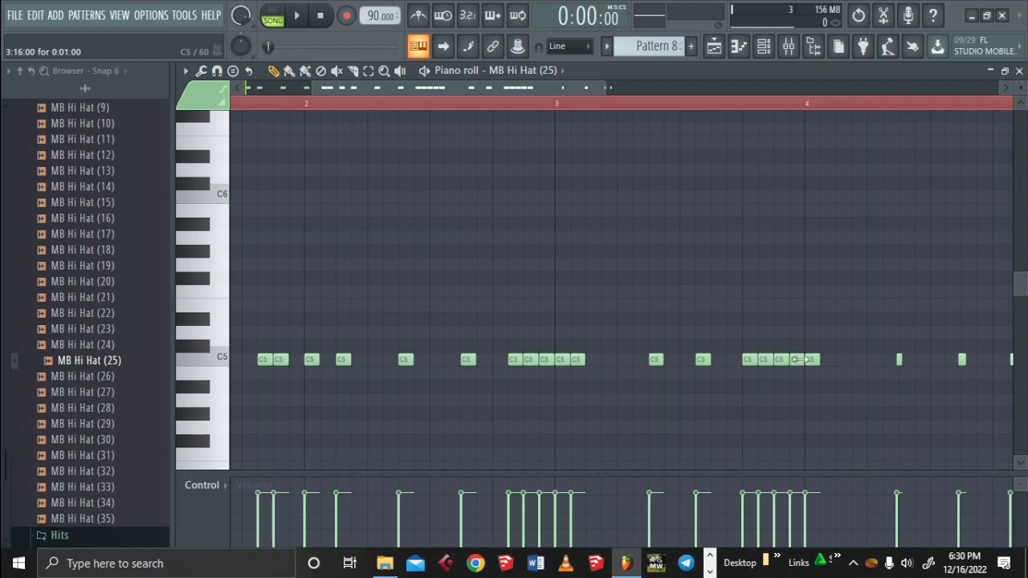
{"action": "left_click", "coordinate": [454, 104]}
{"action": "key", "text": "space"}
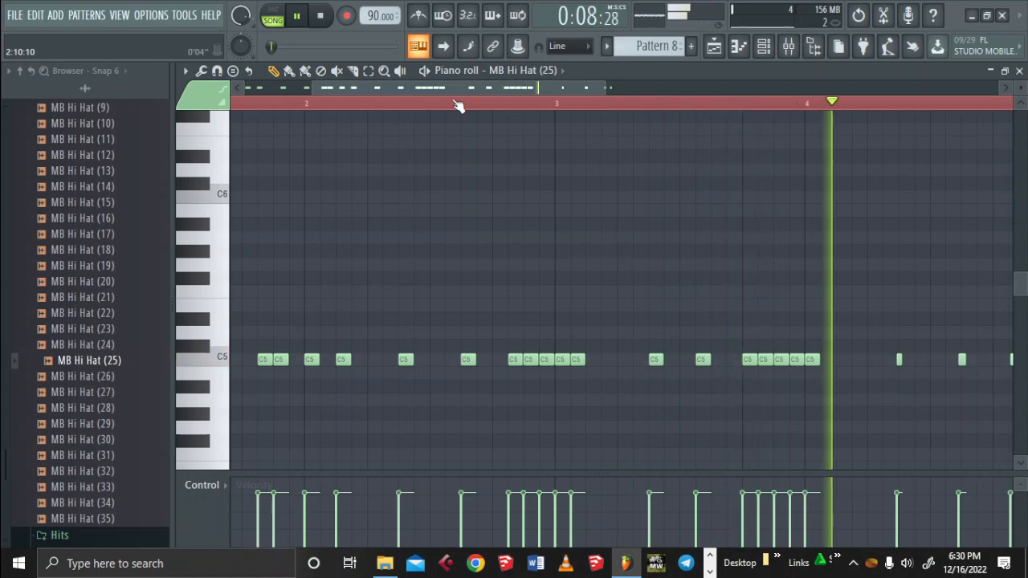
Place another C5 note early in bar 4 and shift it to step 2 while replaying from bar 3
{"action": "left_click", "coordinate": [715, 360]}
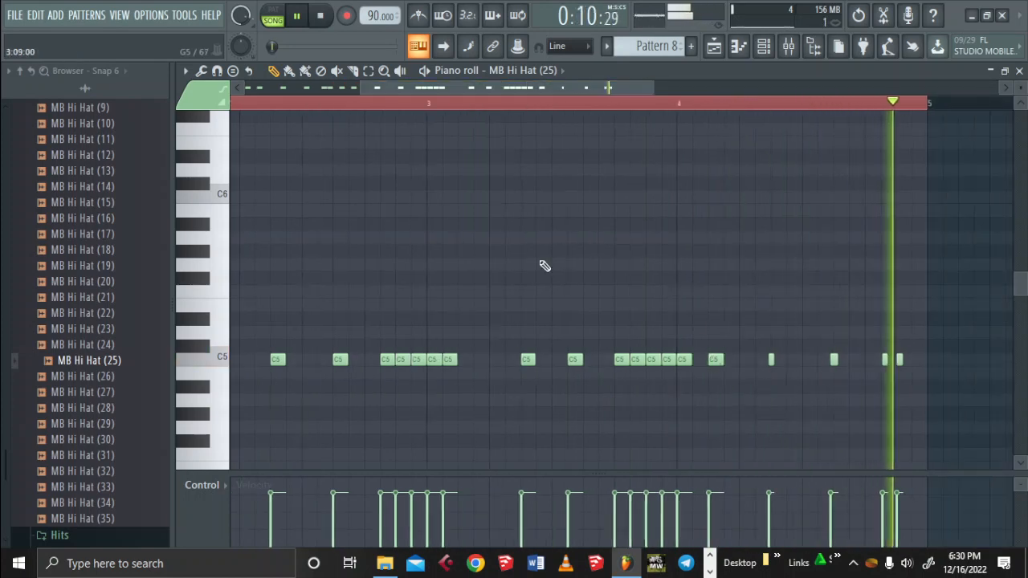
{"action": "left_click", "coordinate": [438, 104]}
{"action": "left_click_drag", "start_coordinate": [464, 82], "coordinate": [517, 91]}
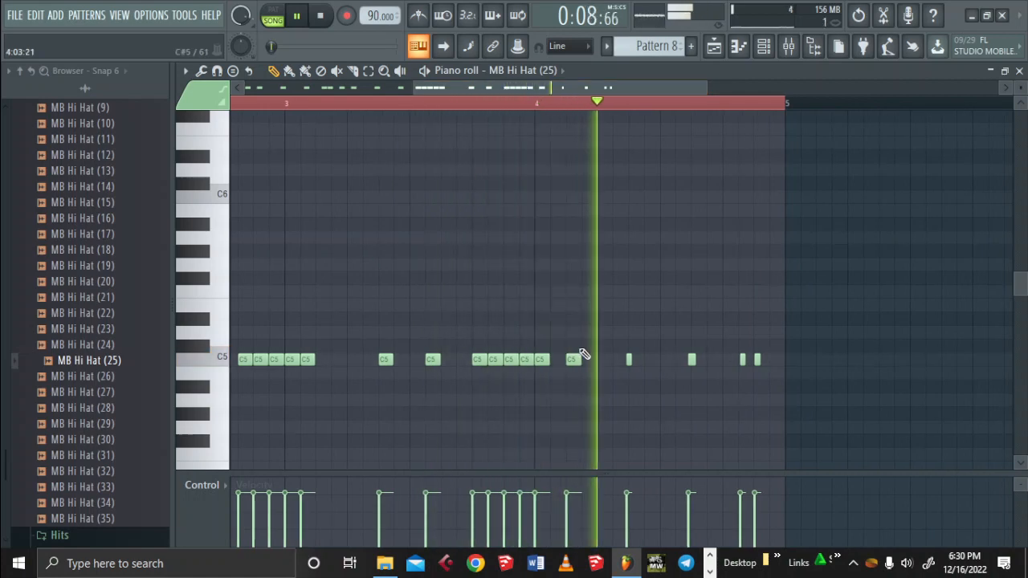
{"action": "left_click_drag", "start_coordinate": [573, 359], "coordinate": [564, 362]}
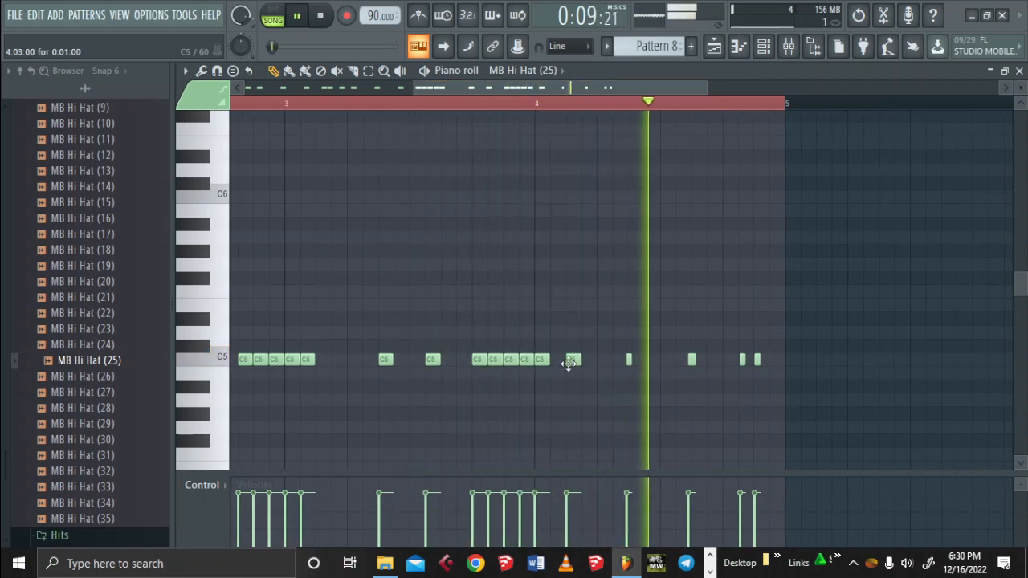
Replace bar 4's remaining off-grid C5 notes with one-step notes on steps 7, 11, 14 and 15
{"action": "right_click", "coordinate": [631, 360]}
{"action": "left_click", "coordinate": [631, 360]}
{"action": "key", "text": "space"}
{"action": "right_click", "coordinate": [688, 359]}
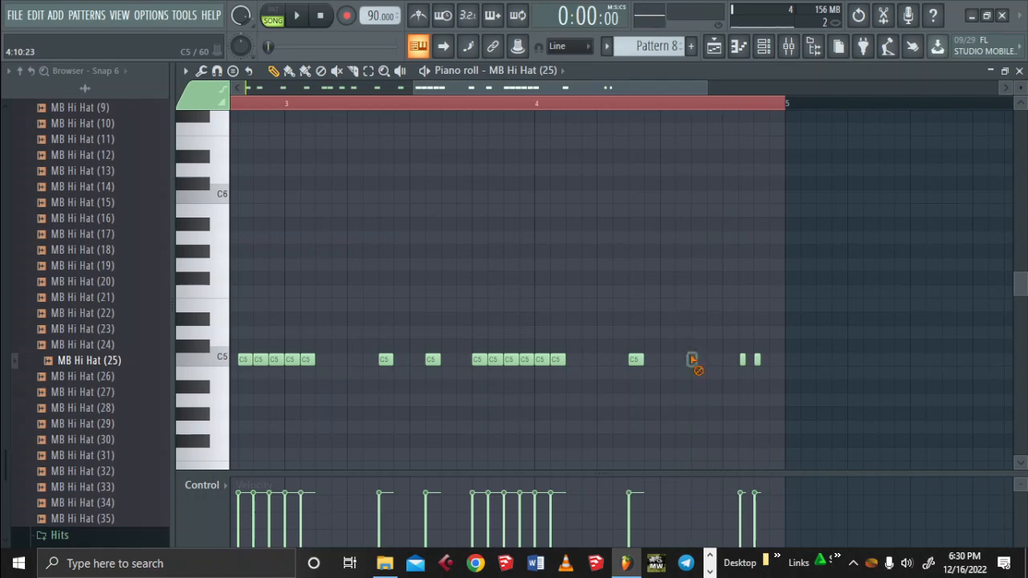
{"action": "left_click", "coordinate": [694, 359]}
{"action": "left_click", "coordinate": [744, 359]}
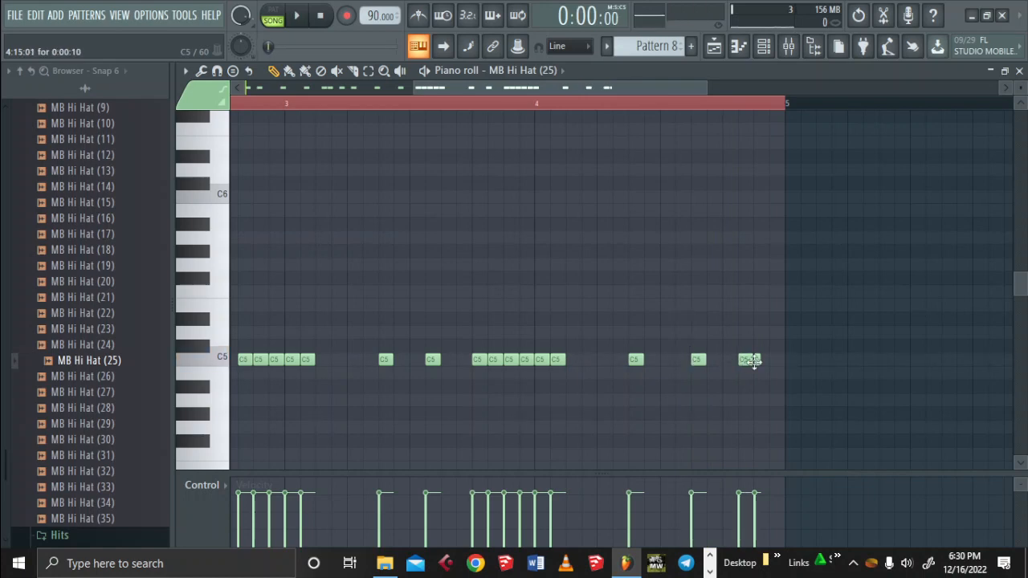
{"action": "left_click", "coordinate": [760, 361]}
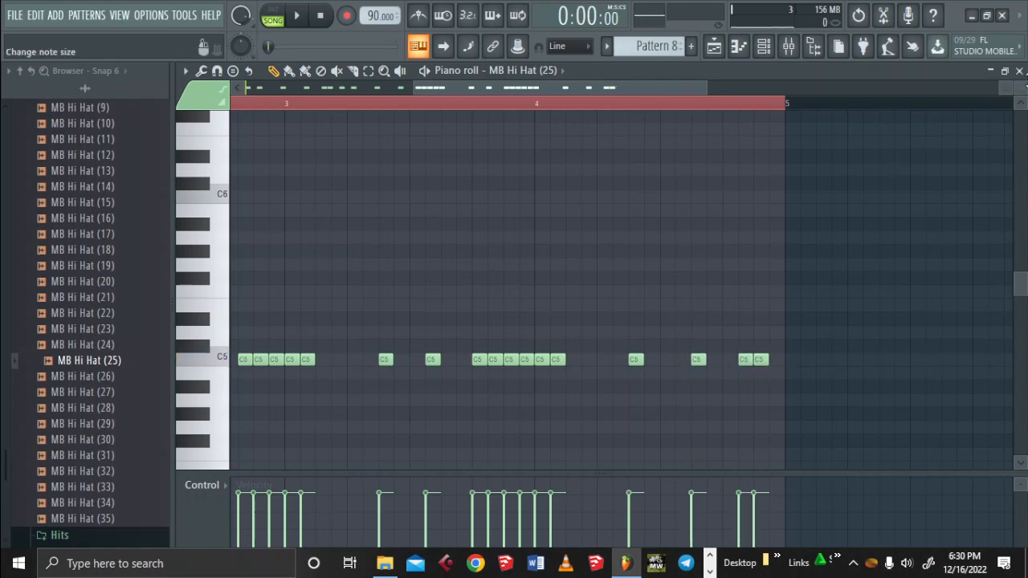
Repeat Pattern 8 along Track 8 in the playlist so it ends level with the other tracks
{"action": "left_click", "coordinate": [1020, 70]}
{"action": "left_click_drag", "start_coordinate": [547, 86], "coordinate": [899, 88]}
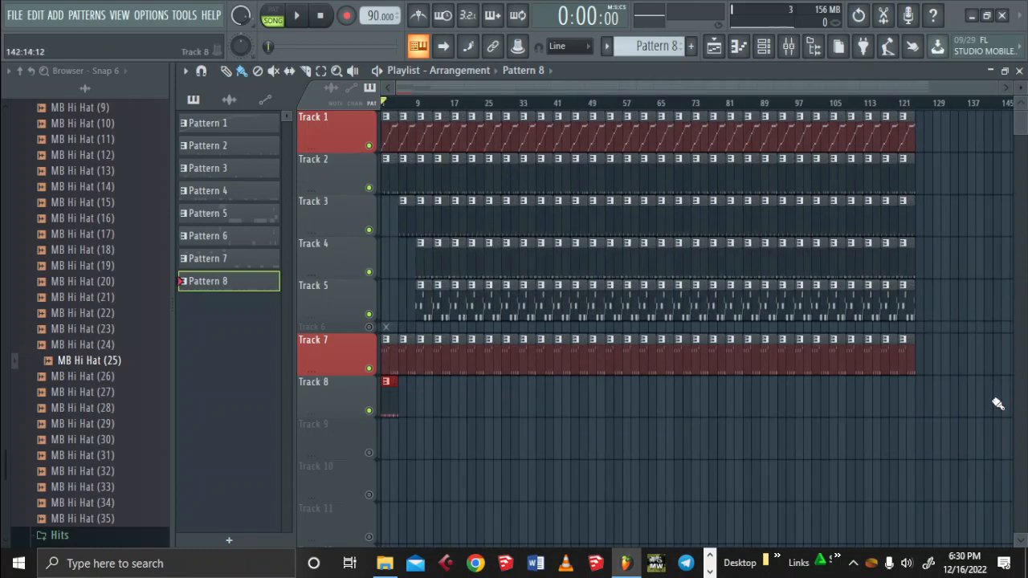
{"action": "mouse_move", "coordinate": [997, 404]}
{"action": "left_mouse_down"}
{"action": "mouse_move", "coordinate": [619, 407]}
{"action": "mouse_move", "coordinate": [392, 389]}
{"action": "left_mouse_up"}
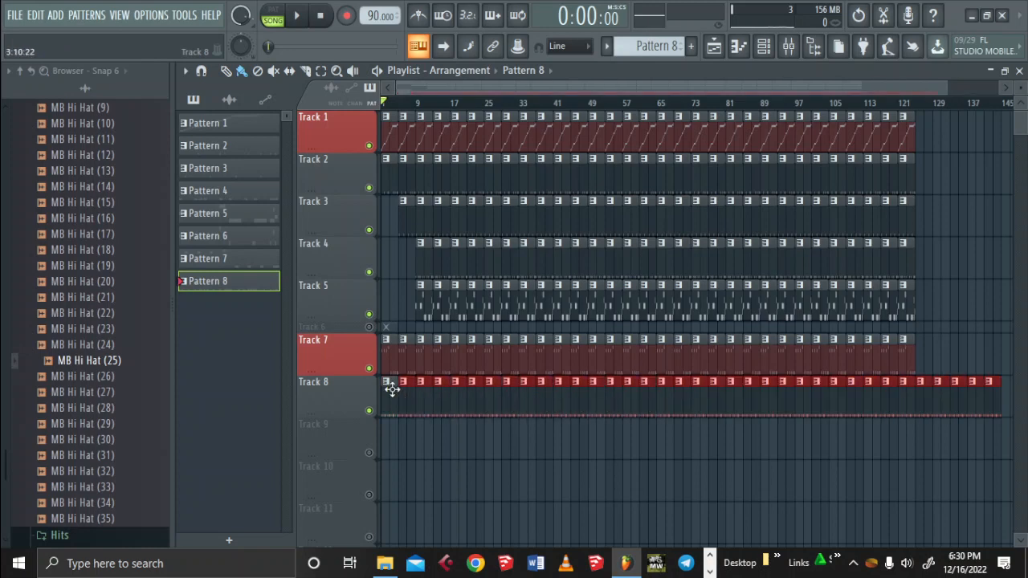
{"action": "mouse_move", "coordinate": [923, 394]}
{"action": "left_mouse_down"}
{"action": "mouse_move", "coordinate": [948, 409]}
{"action": "mouse_move", "coordinate": [997, 408]}
{"action": "left_mouse_up"}
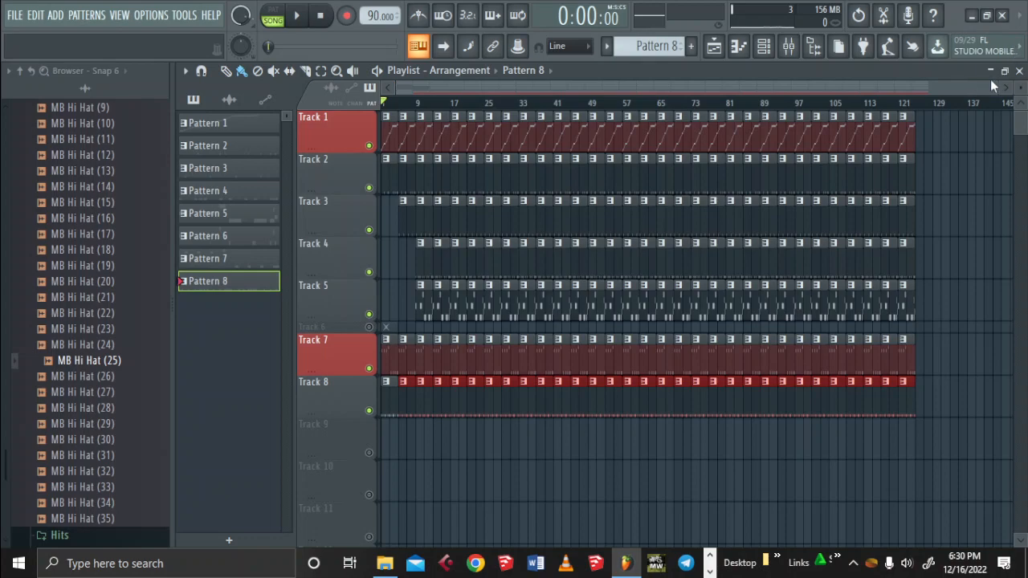
Change Track 8's color to yellow-green
{"action": "left_click_drag", "start_coordinate": [992, 86], "coordinate": [536, 74]}
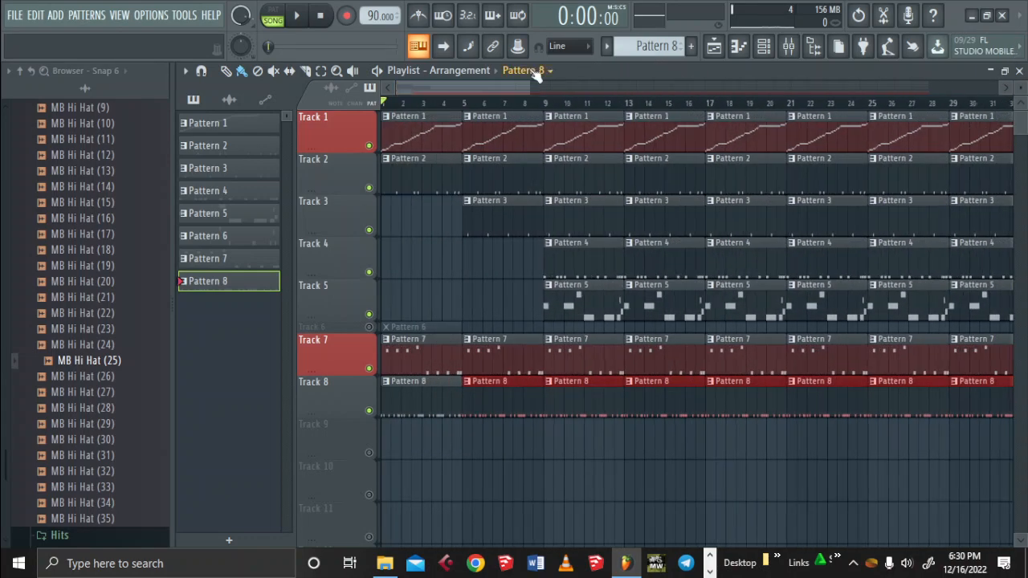
{"action": "right_click", "coordinate": [362, 410]}
{"action": "left_click", "coordinate": [393, 221]}
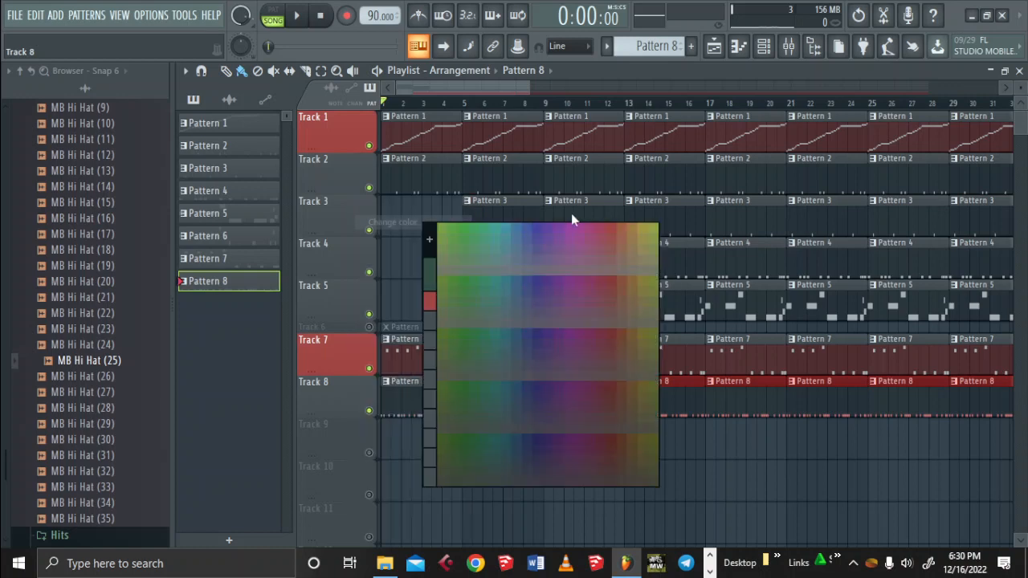
{"action": "left_click", "coordinate": [651, 232]}
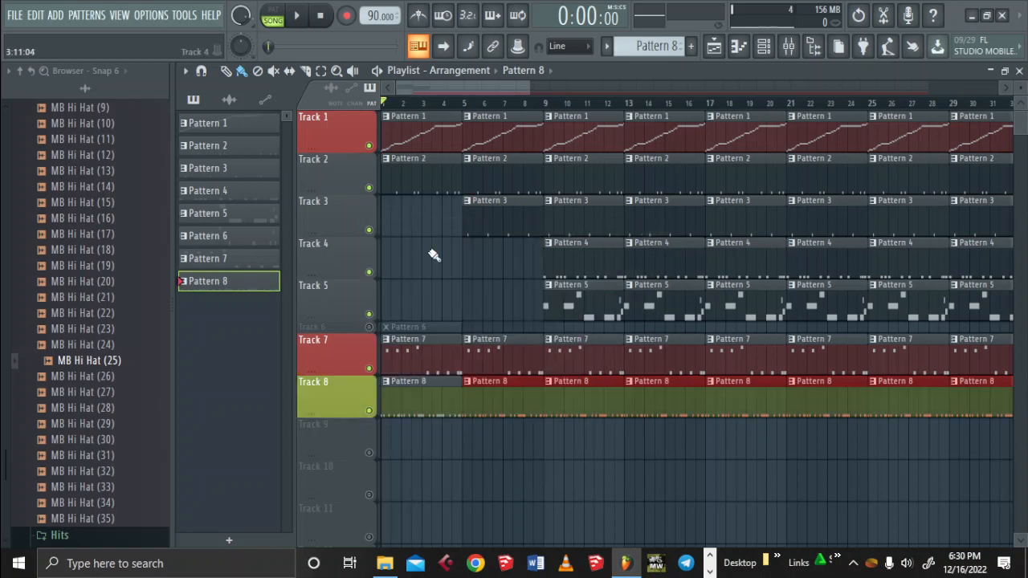
Change Track 2's color to orange
{"action": "right_click", "coordinate": [372, 185]}
{"action": "left_click", "coordinate": [431, 171]}
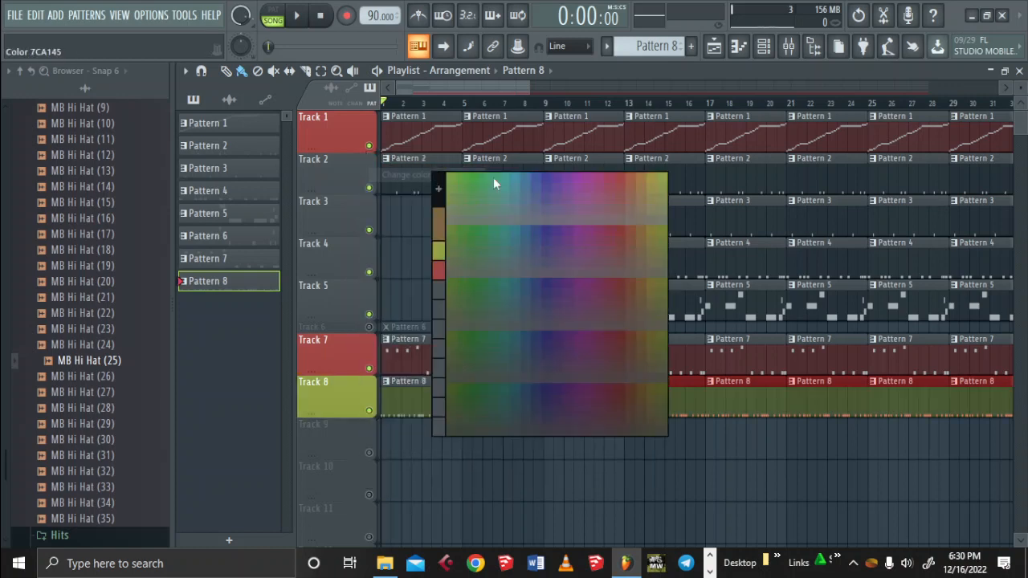
{"action": "left_click", "coordinate": [642, 178]}
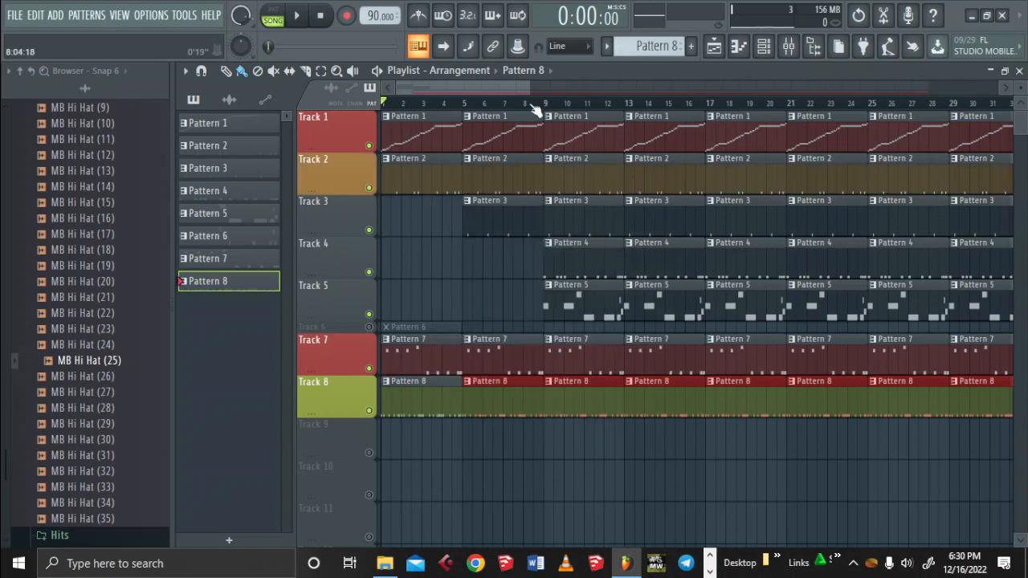
Change Track 3's color to the same orange as Track 2
{"action": "left_click_drag", "start_coordinate": [529, 90], "coordinate": [843, 91]}
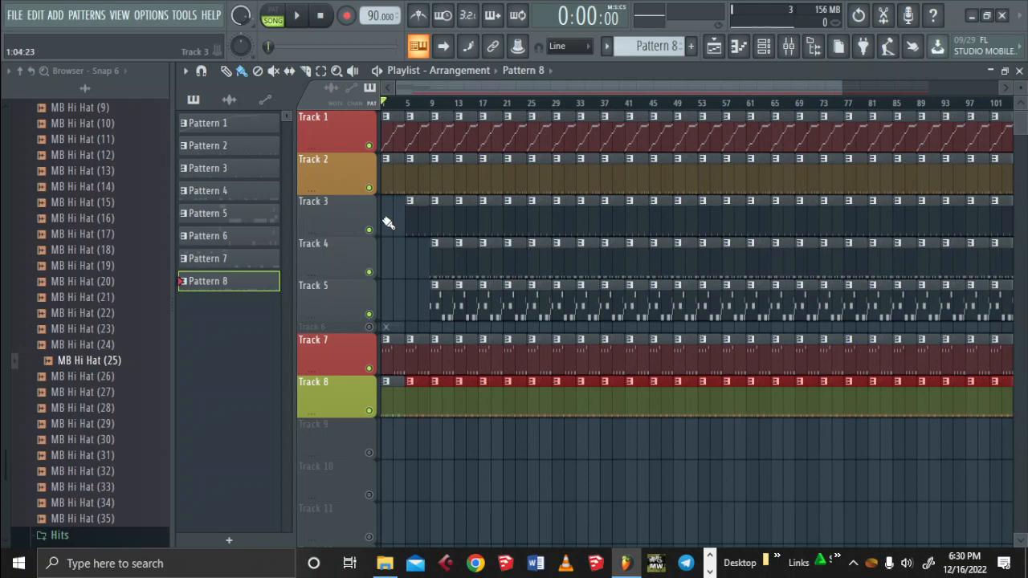
{"action": "left_click", "coordinate": [415, 222]}
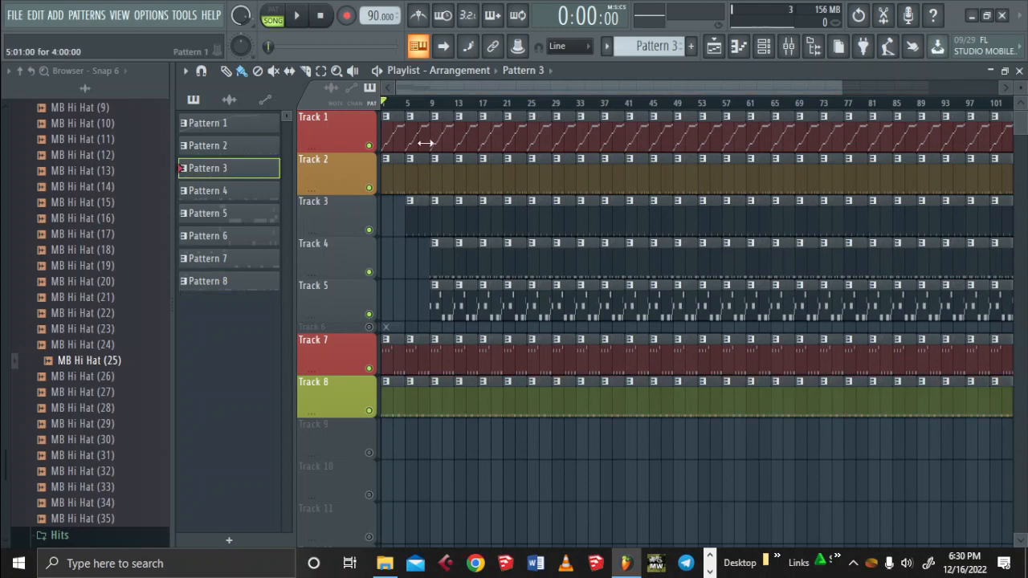
{"action": "right_click", "coordinate": [373, 221]}
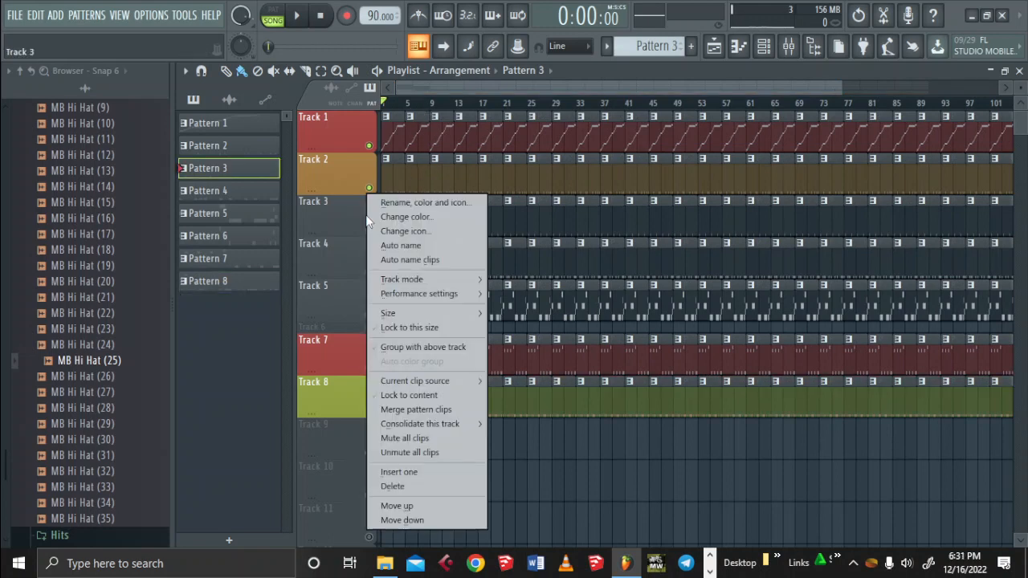
{"action": "left_click", "coordinate": [411, 217]}
{"action": "left_click", "coordinate": [623, 224]}
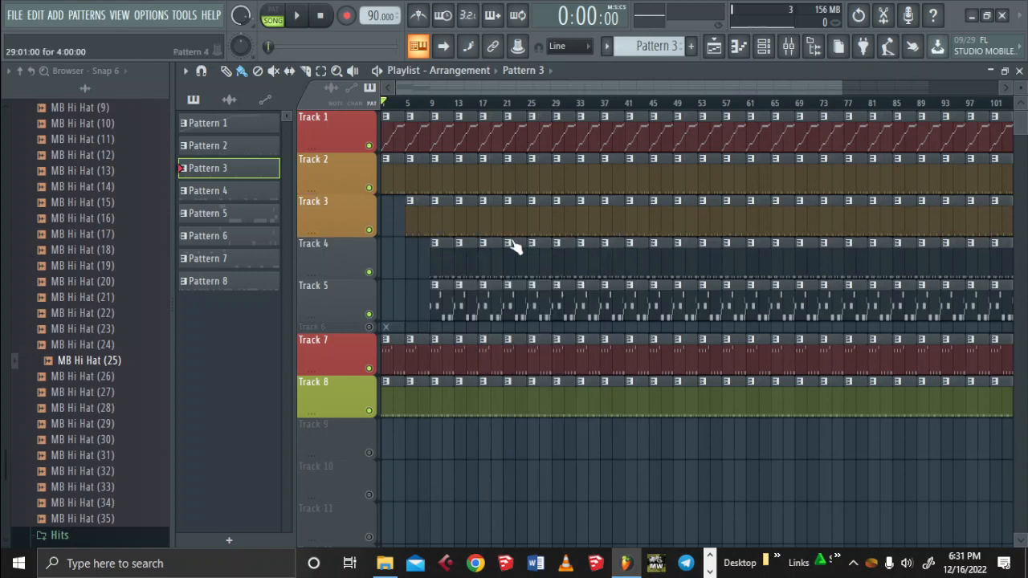
Change Track 4's color to blue
{"action": "right_click", "coordinate": [360, 253]}
{"action": "left_click", "coordinate": [397, 222]}
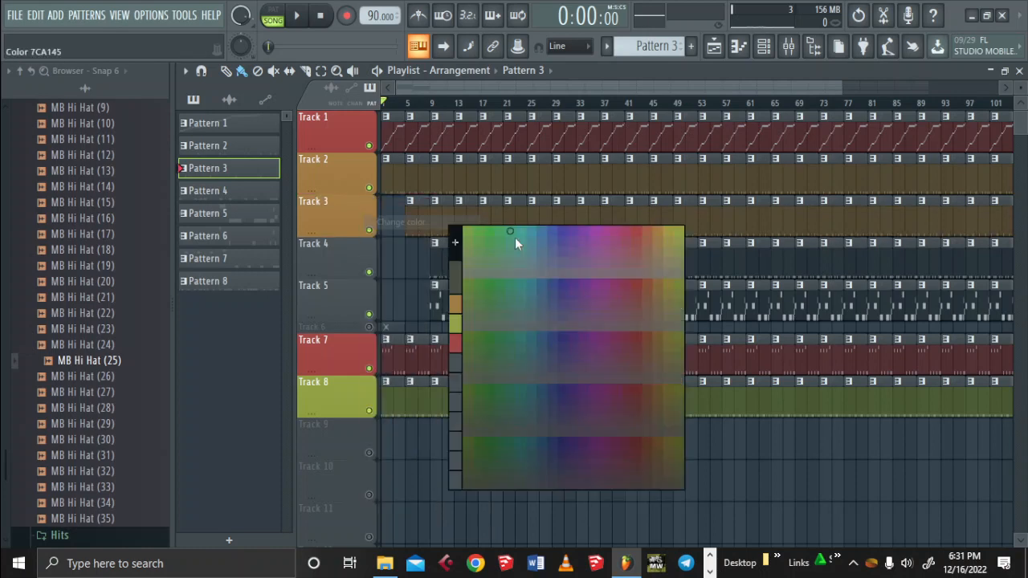
{"action": "left_click", "coordinate": [550, 235]}
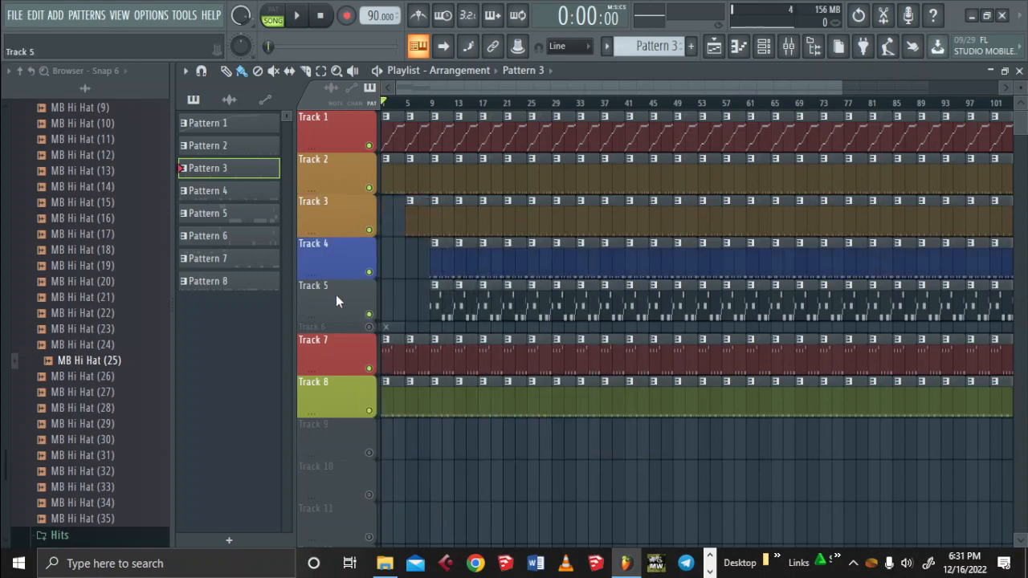
Change Track 5's color to green
{"action": "right_click", "coordinate": [342, 293]}
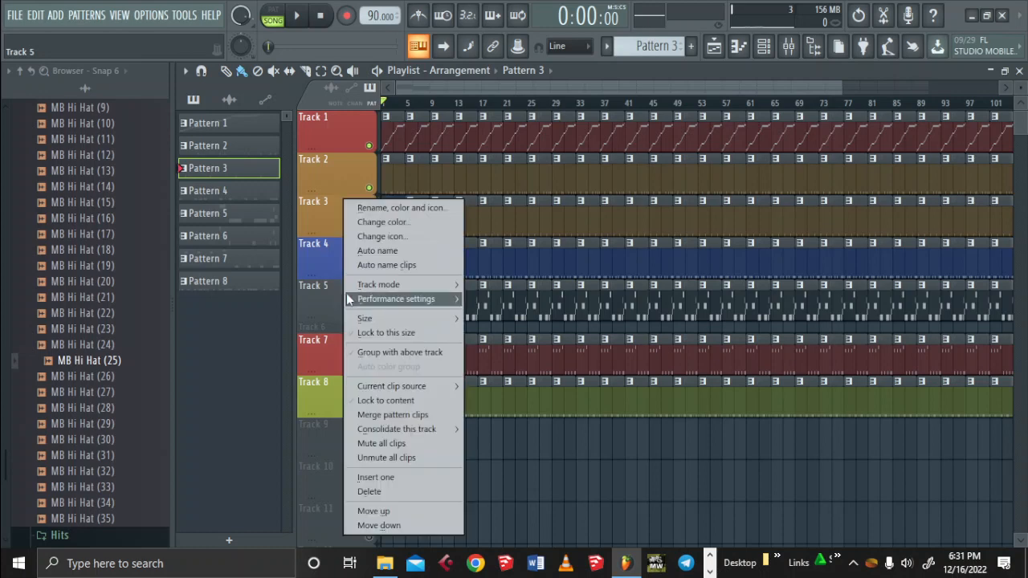
{"action": "left_click", "coordinate": [428, 226]}
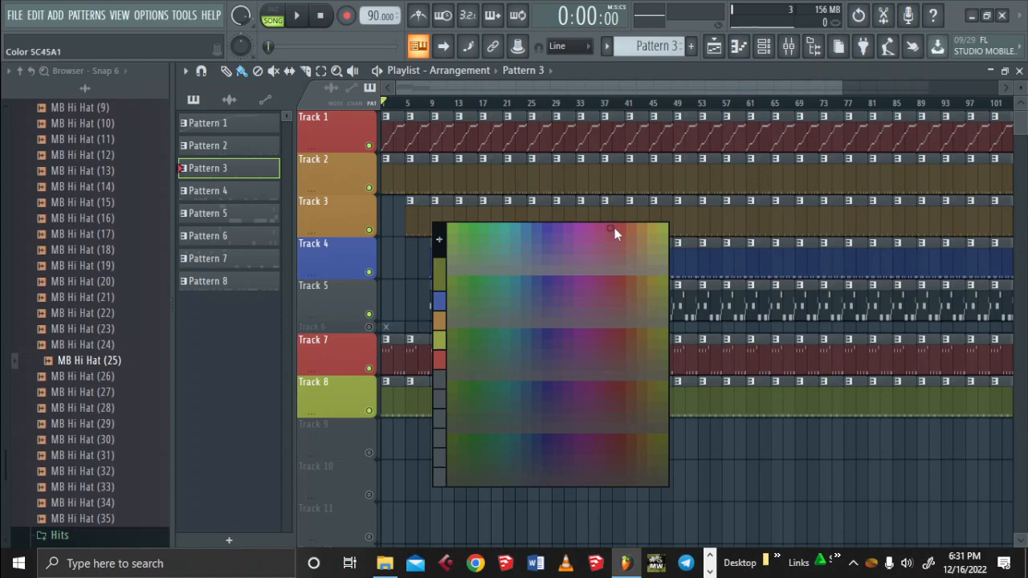
{"action": "left_click", "coordinate": [470, 227]}
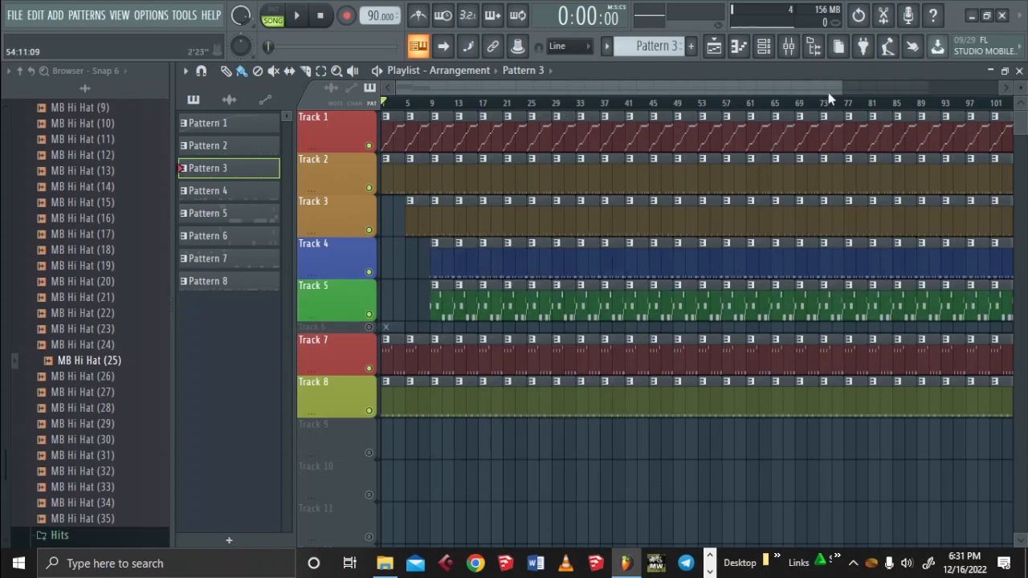
Play the song from the start and shorten the first Pattern 1 clip on Track 1 to 3:08:00
{"action": "left_click_drag", "start_coordinate": [840, 83], "coordinate": [928, 83]}
{"action": "key", "text": "space"}
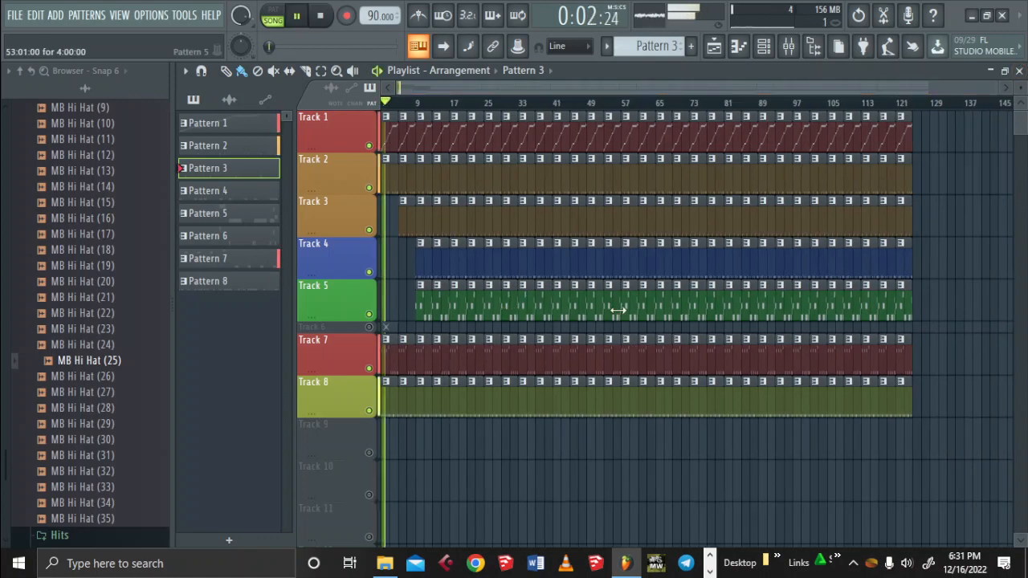
{"action": "left_click_drag", "start_coordinate": [927, 87], "coordinate": [505, 103]}
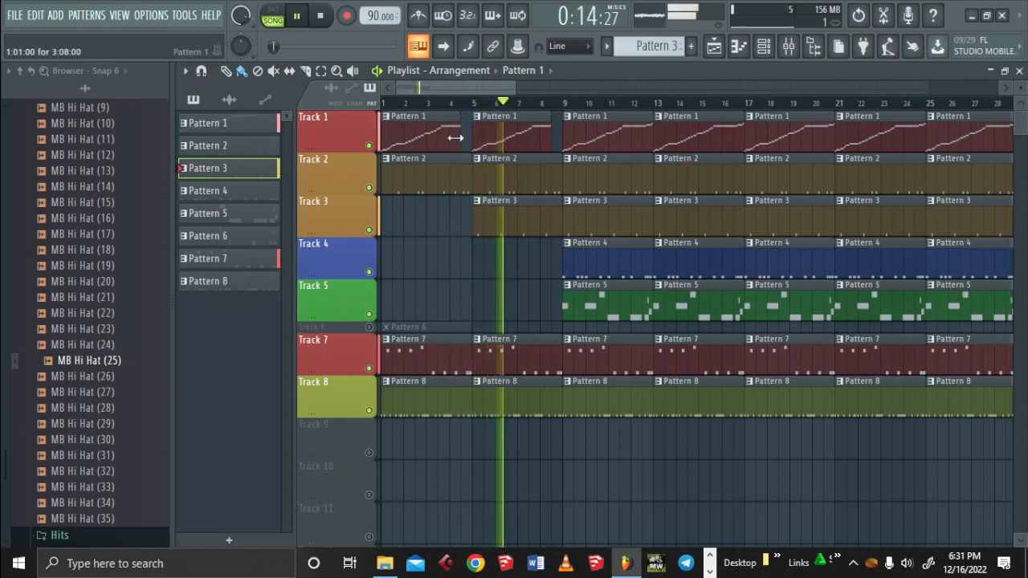
{"action": "key", "text": "space"}
{"action": "double_click", "coordinate": [523, 137]}
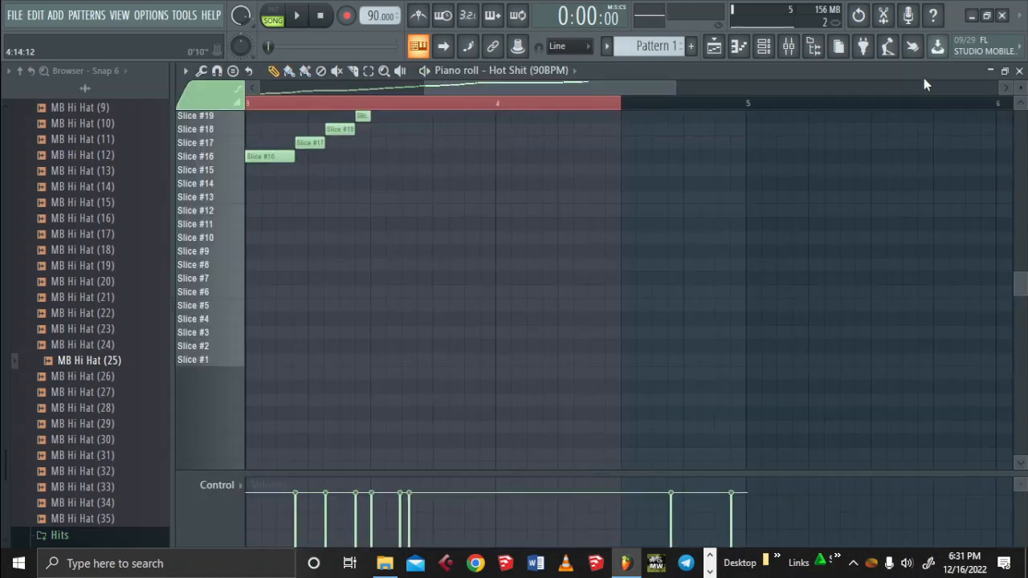
{"action": "left_click", "coordinate": [1018, 71]}
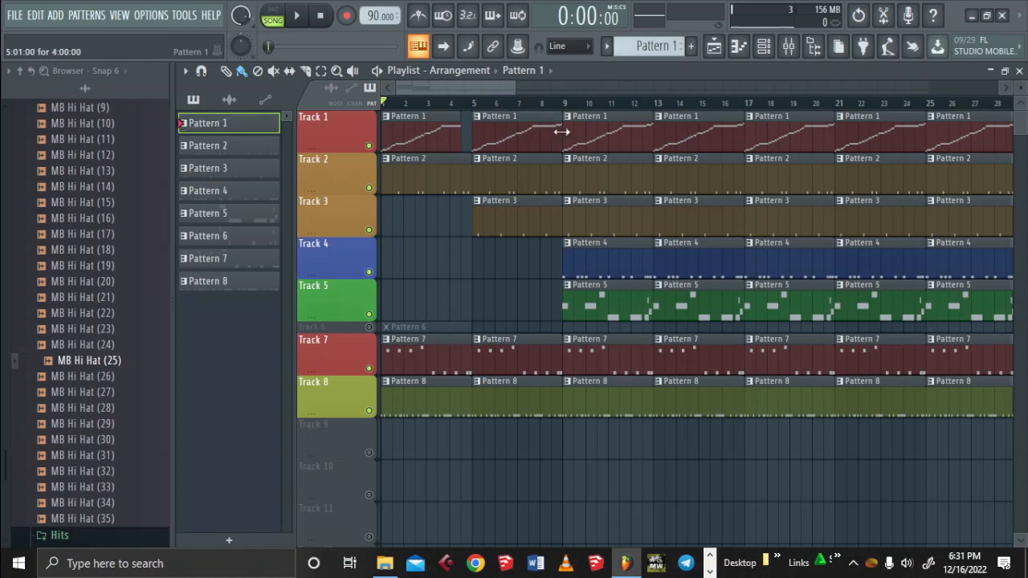
Load Fruity Reeverb 2 into the first effect slot of mixer Insert 1
{"action": "left_click", "coordinate": [777, 50]}
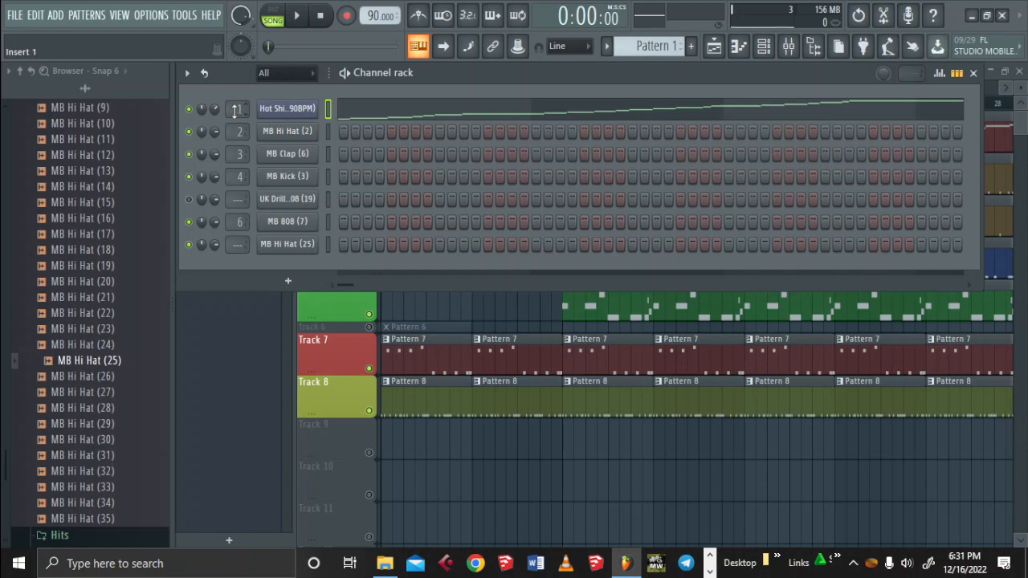
{"action": "left_click", "coordinate": [788, 48]}
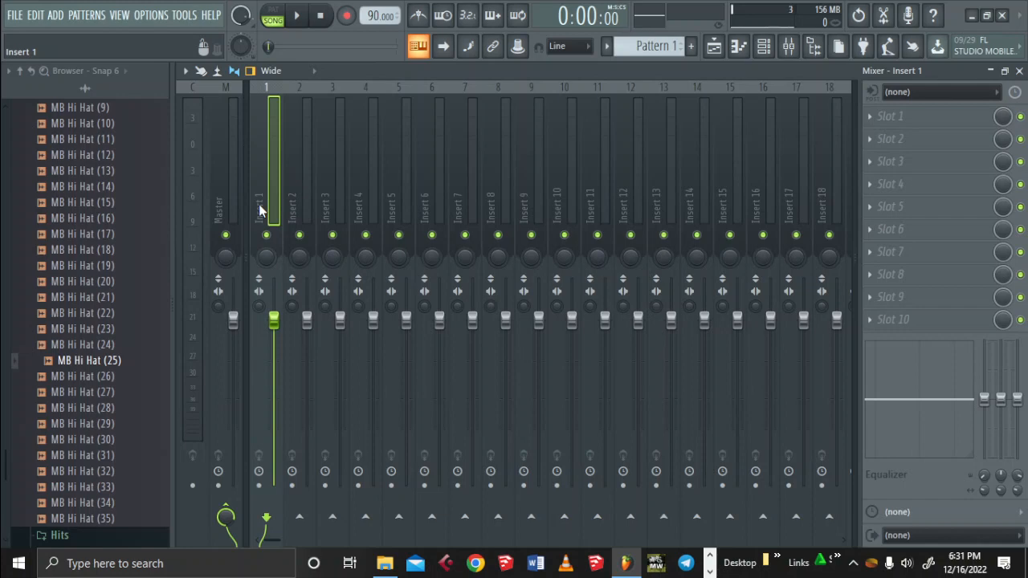
{"action": "left_click", "coordinate": [871, 118]}
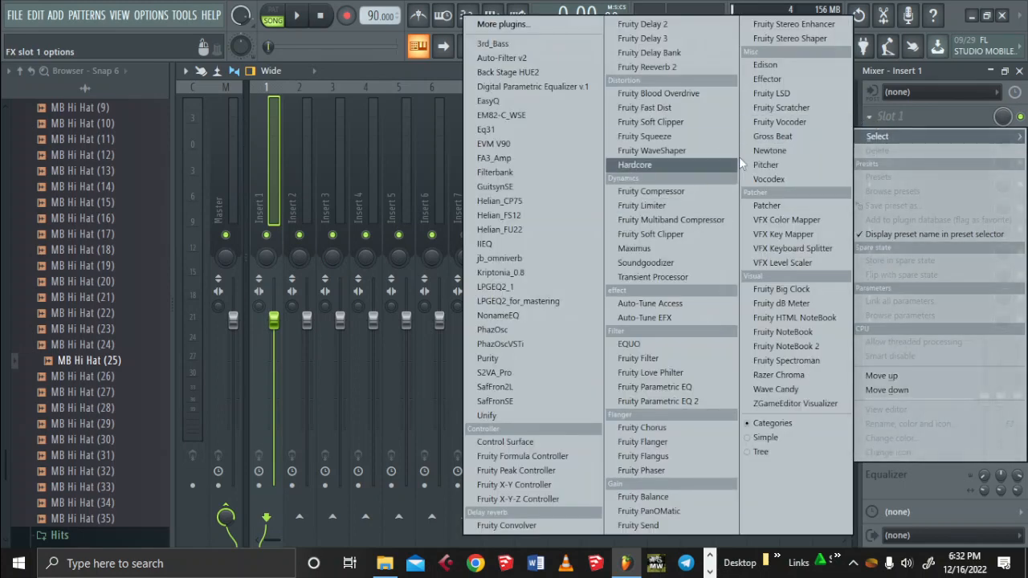
{"action": "left_click", "coordinate": [681, 67]}
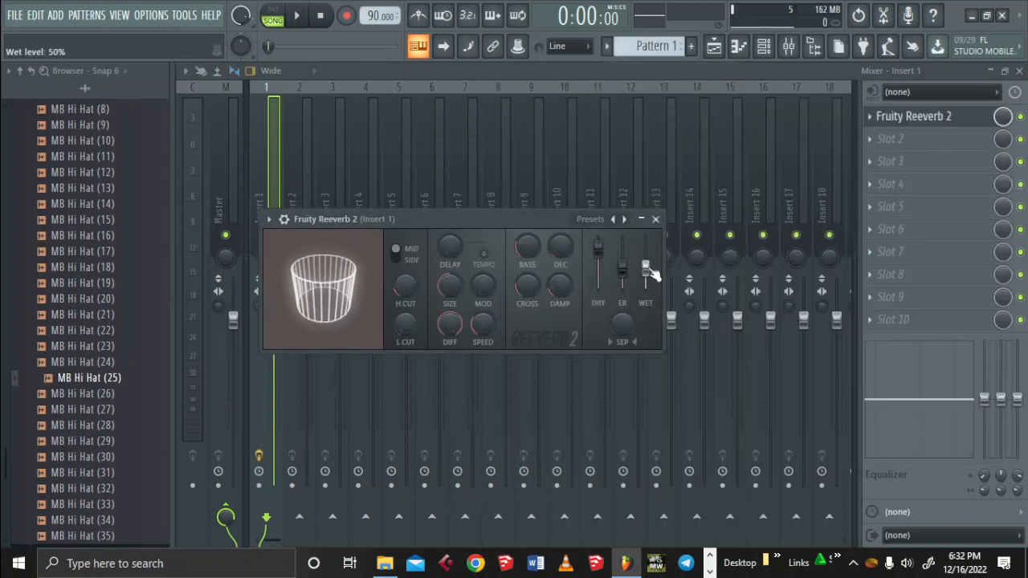
Raise the reverb's wet level to 85%, enlarge its room size, and lower the effect slot's mix level
{"action": "left_click_drag", "start_coordinate": [646, 268], "coordinate": [646, 253]}
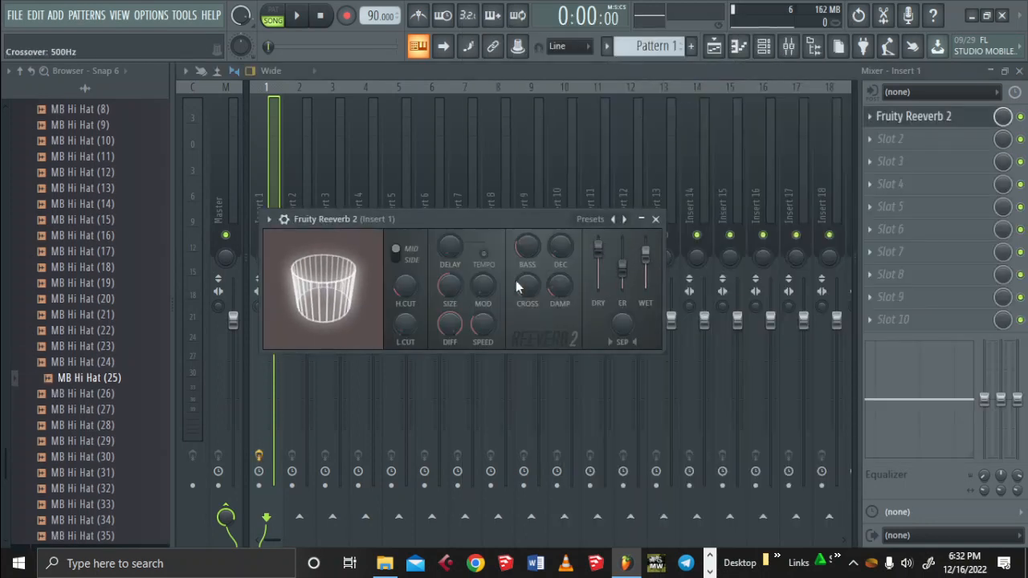
{"action": "left_click_drag", "start_coordinate": [448, 286], "coordinate": [445, 273]}
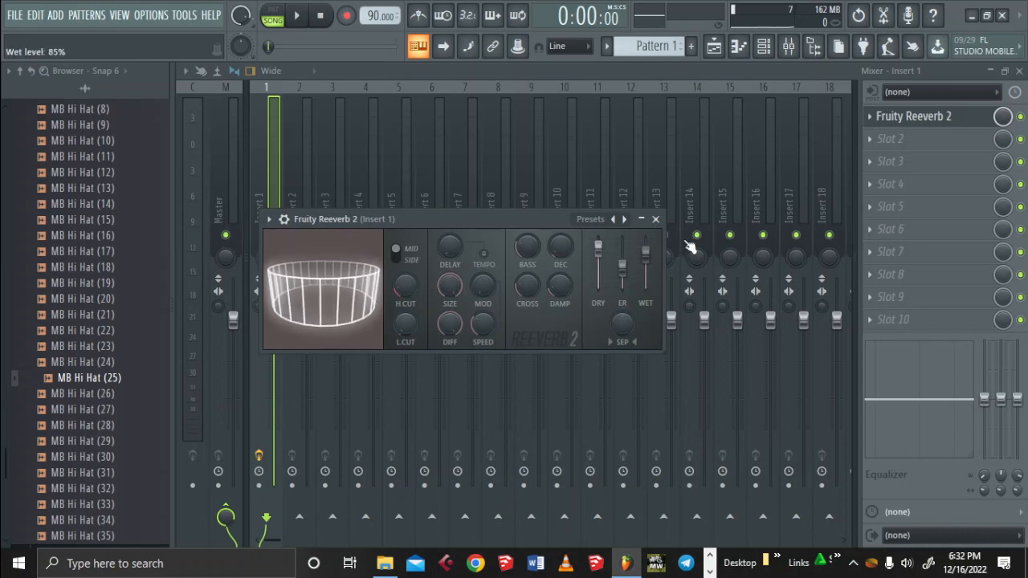
{"action": "left_click", "coordinate": [655, 219]}
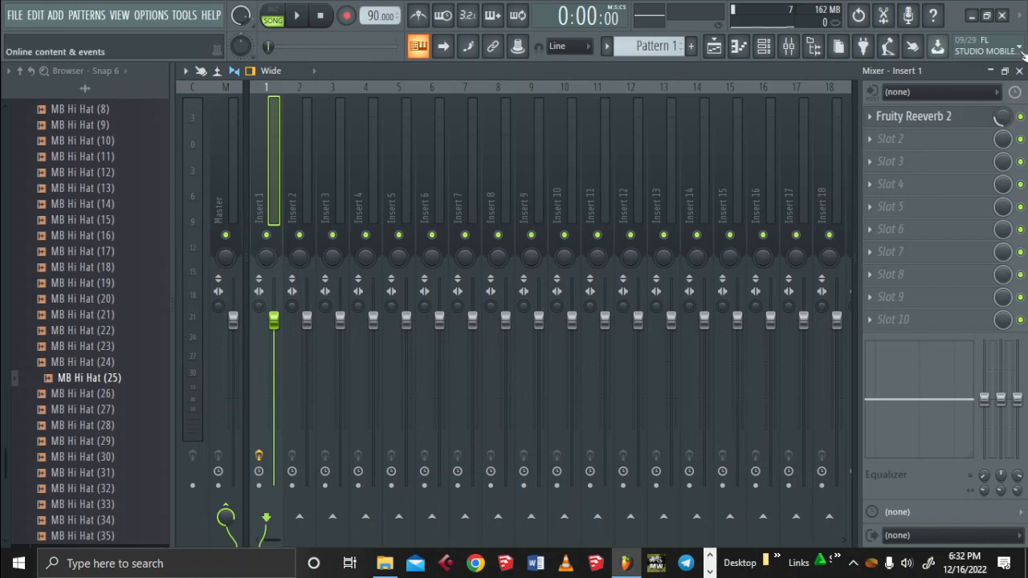
{"action": "left_click", "coordinate": [1019, 72]}
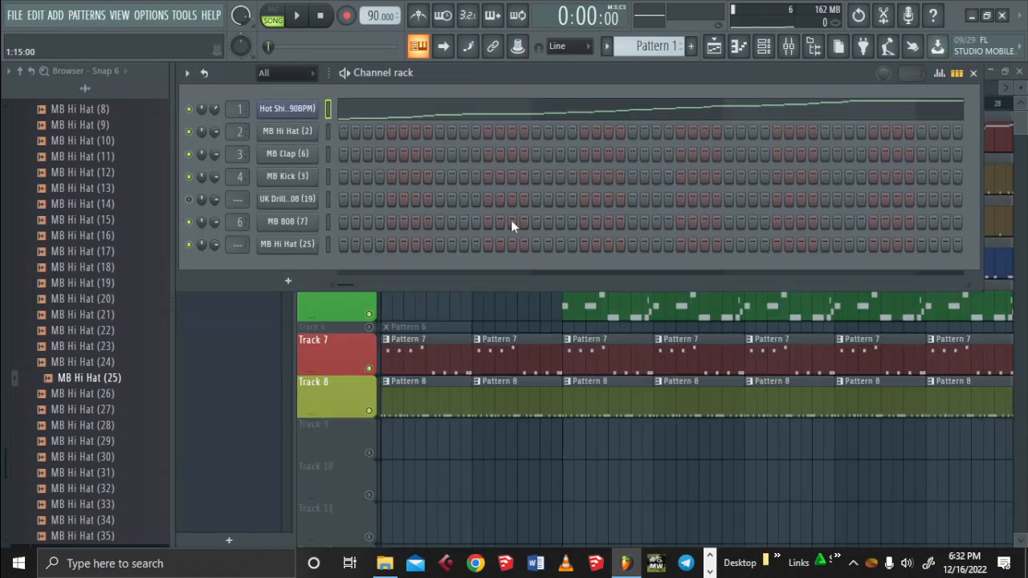
{"action": "left_click", "coordinate": [974, 73]}
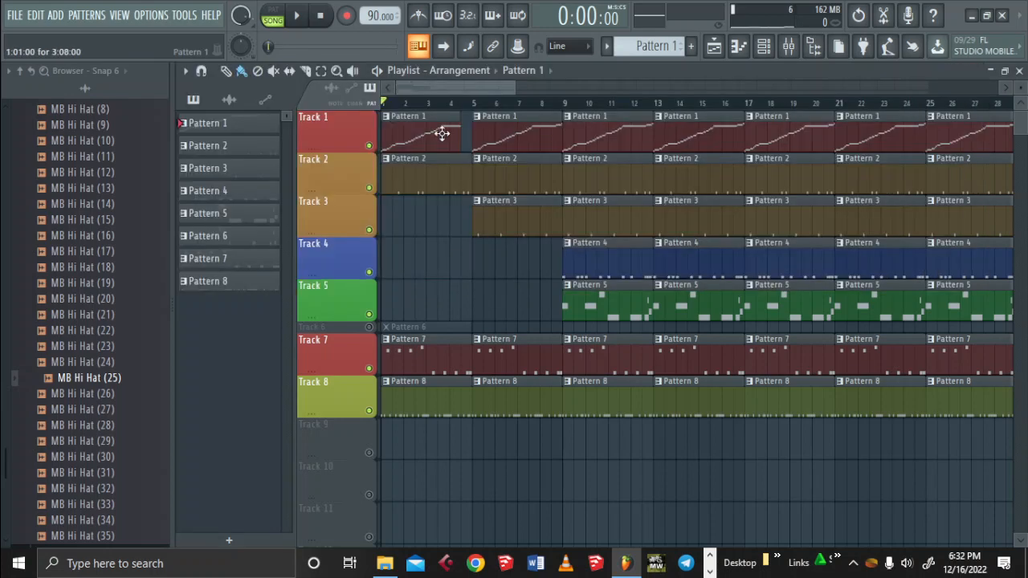
Try extending the first Pattern 1 clip on Track 1 to 3:12:00 while playing the song
{"action": "key", "text": "space"}
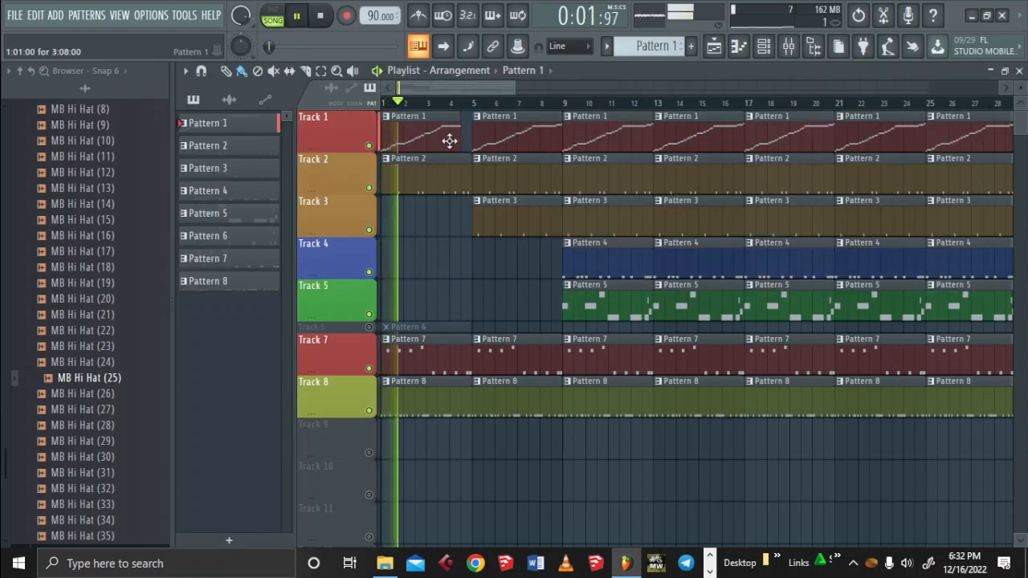
{"action": "left_click_drag", "start_coordinate": [513, 94], "coordinate": [441, 94]}
{"action": "left_click_drag", "start_coordinate": [583, 131], "coordinate": [597, 130]}
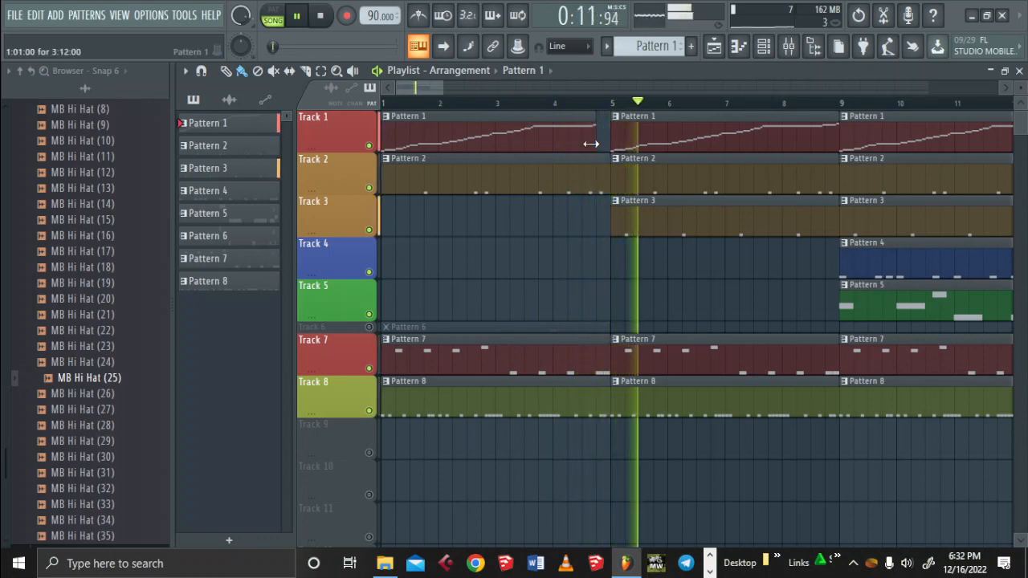
{"action": "key", "text": "space"}
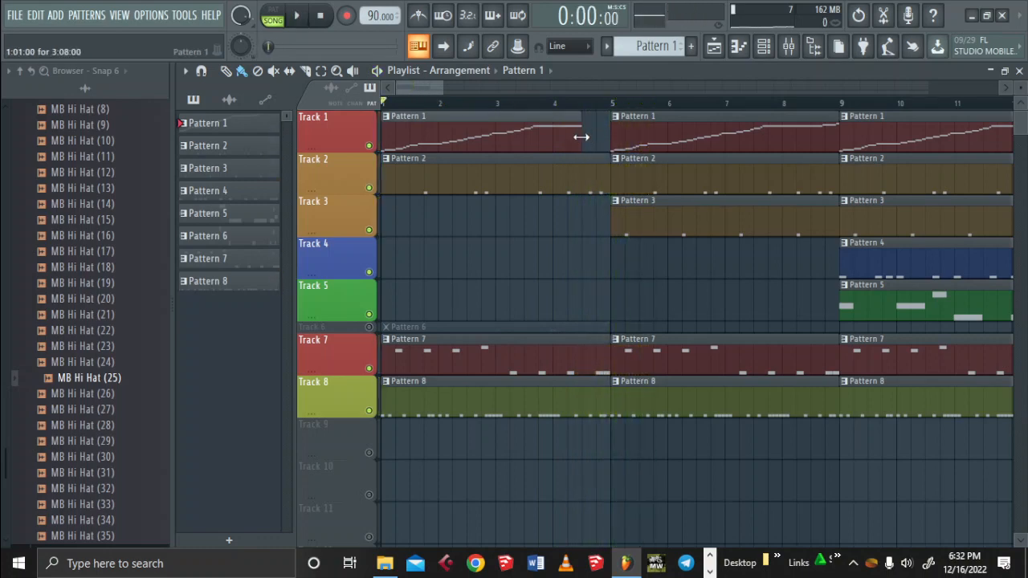
Solo Track 1 and audition the end of the first Pattern 1 clip, playing from about bar 4
{"action": "left_click", "coordinate": [568, 103]}
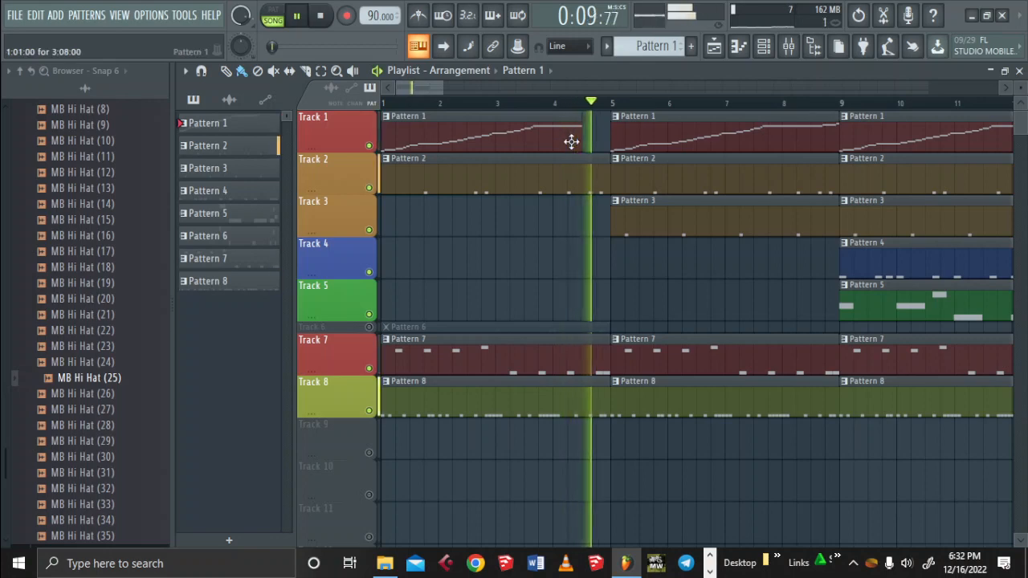
{"action": "key", "text": "space"}
{"action": "right_click", "coordinate": [370, 147]}
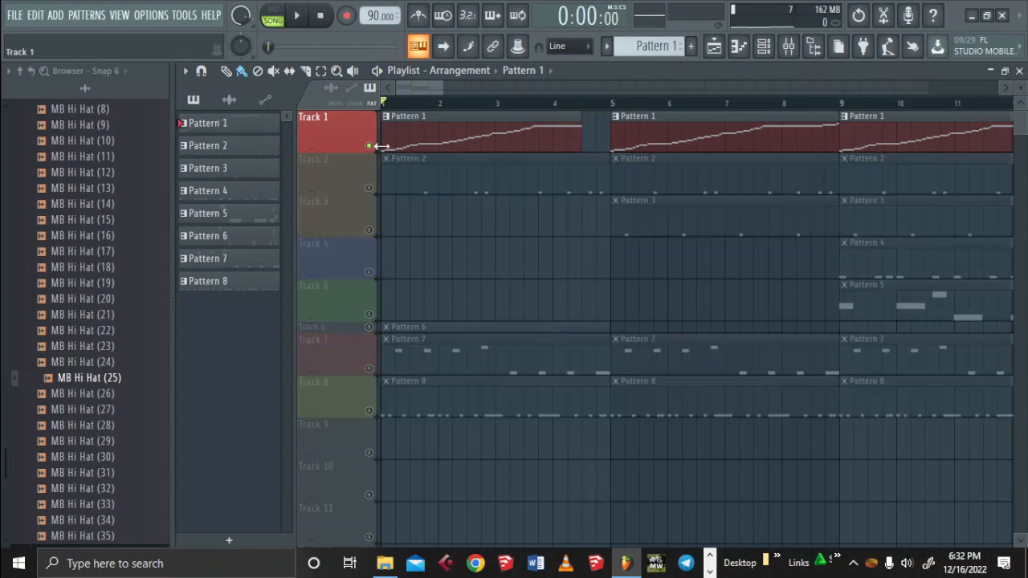
{"action": "key", "text": "space"}
{"action": "left_click", "coordinate": [570, 103]}
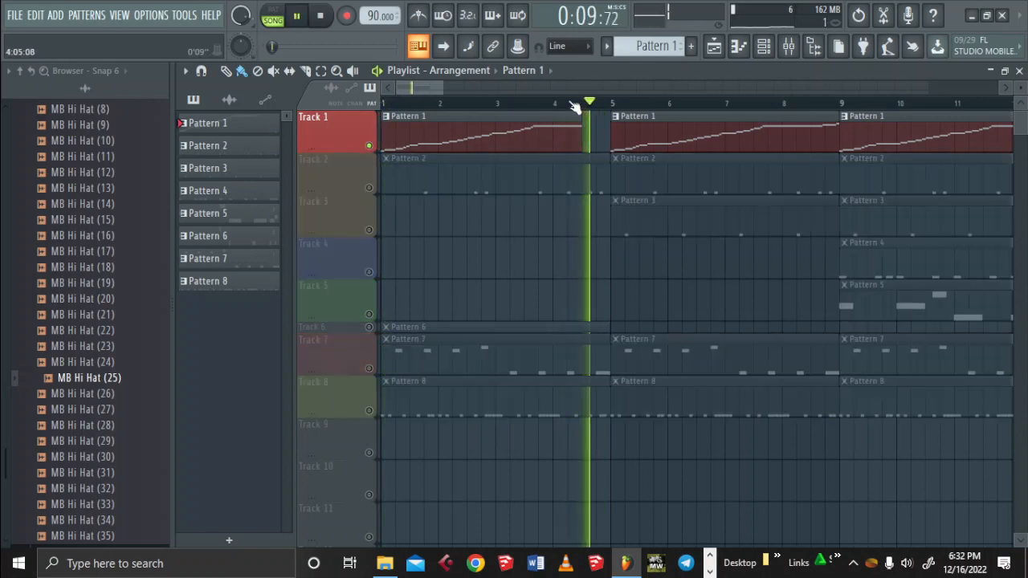
{"action": "key", "text": "space"}
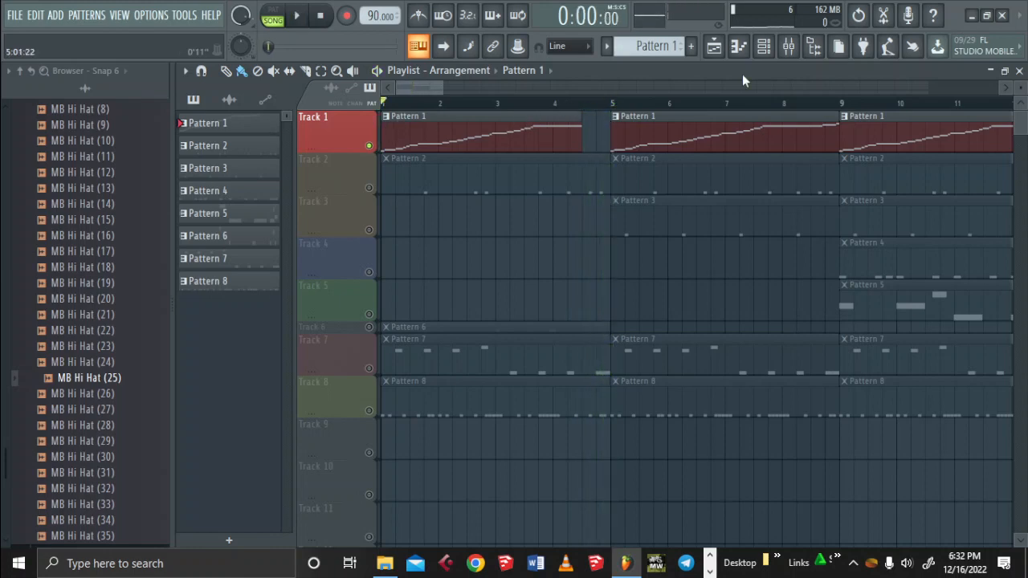
Bypass the Fruity Reeverb 2 effect on mixer Insert 1
{"action": "left_click", "coordinate": [766, 55]}
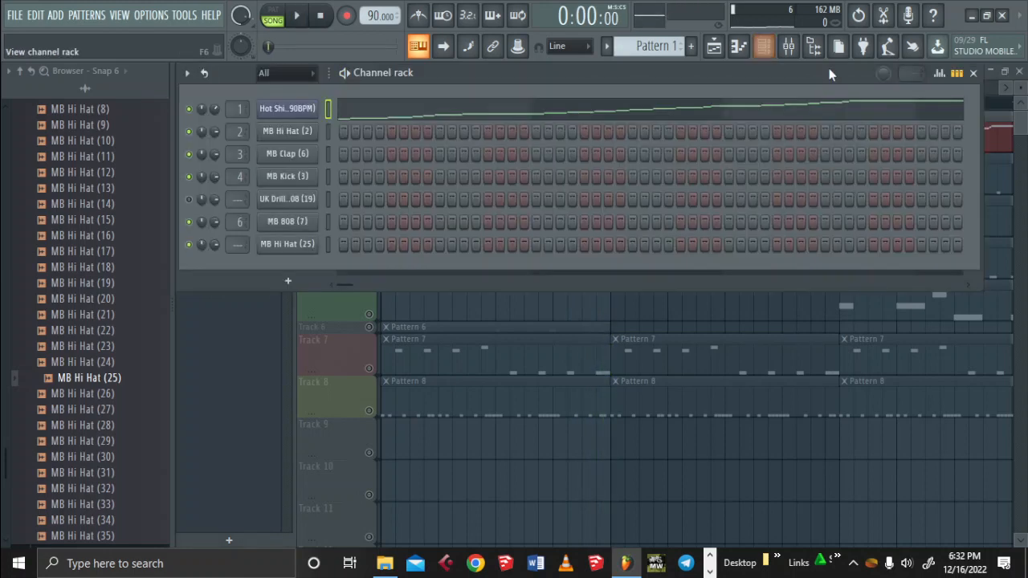
{"action": "left_click", "coordinate": [789, 50]}
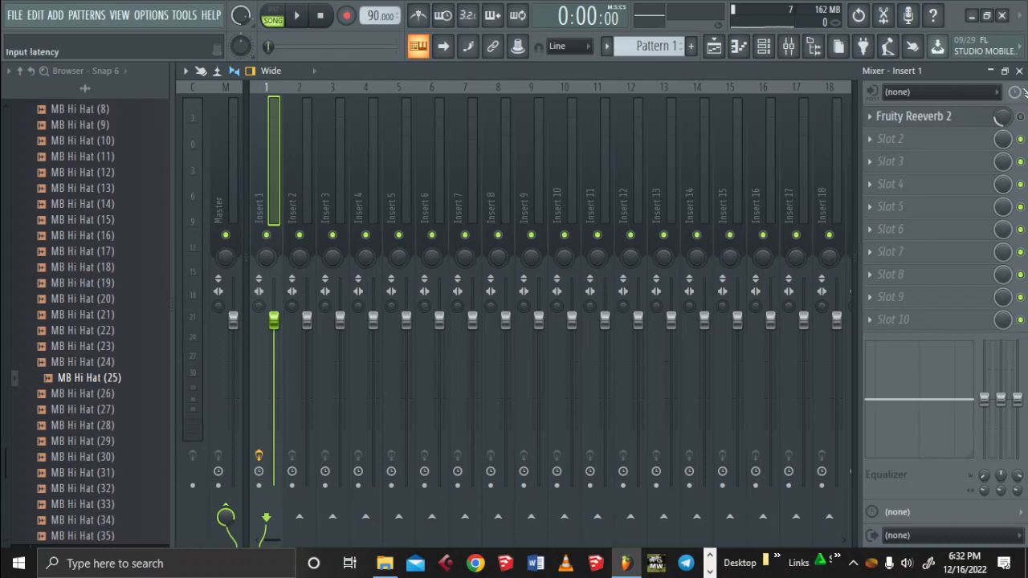
{"action": "left_click", "coordinate": [1019, 70]}
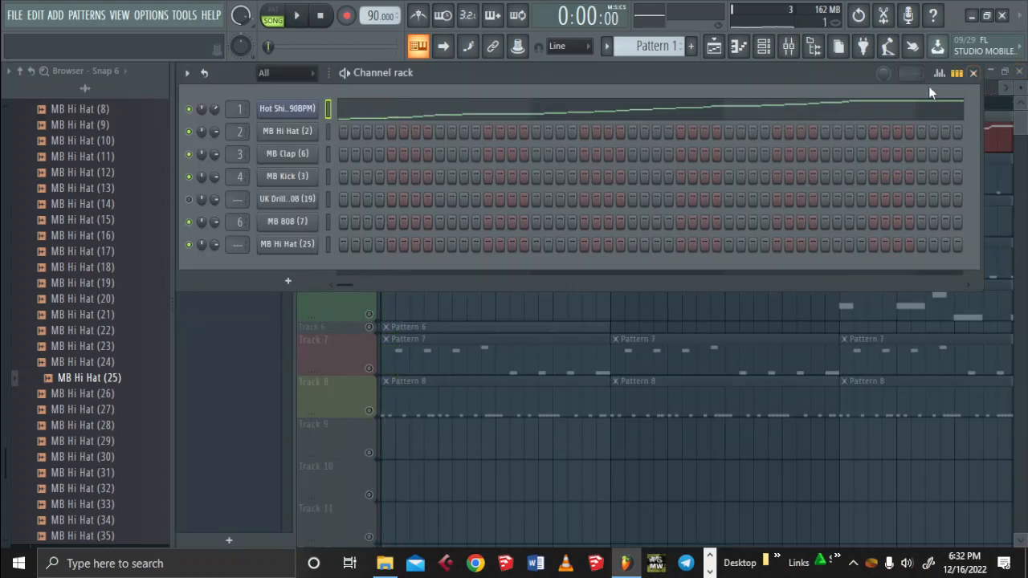
Switch Fruity Reeverb 2 on Insert 1 back on and return to the playlist
{"action": "left_click", "coordinate": [789, 50]}
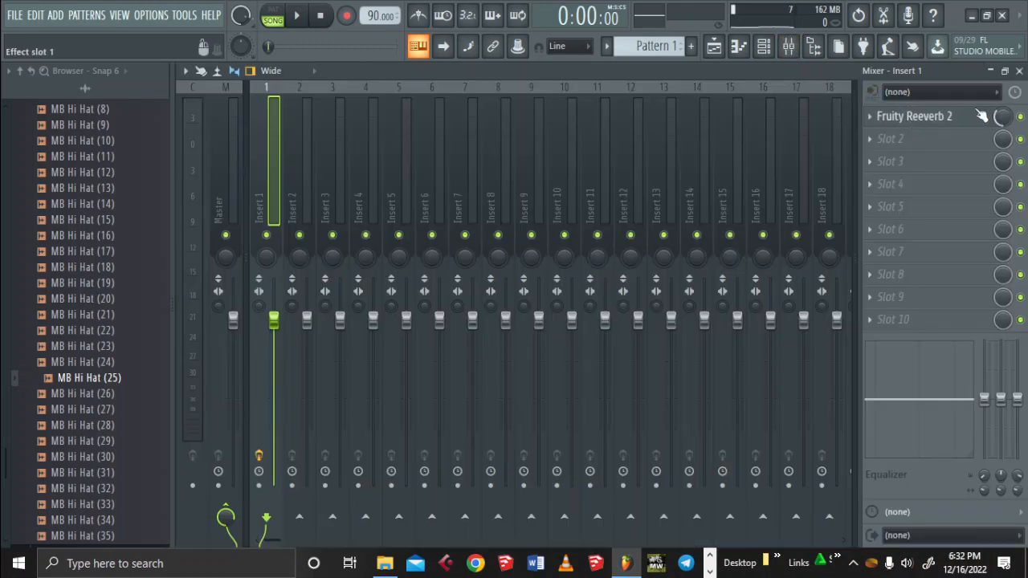
{"action": "key", "text": "space"}
{"action": "left_click", "coordinate": [1019, 72]}
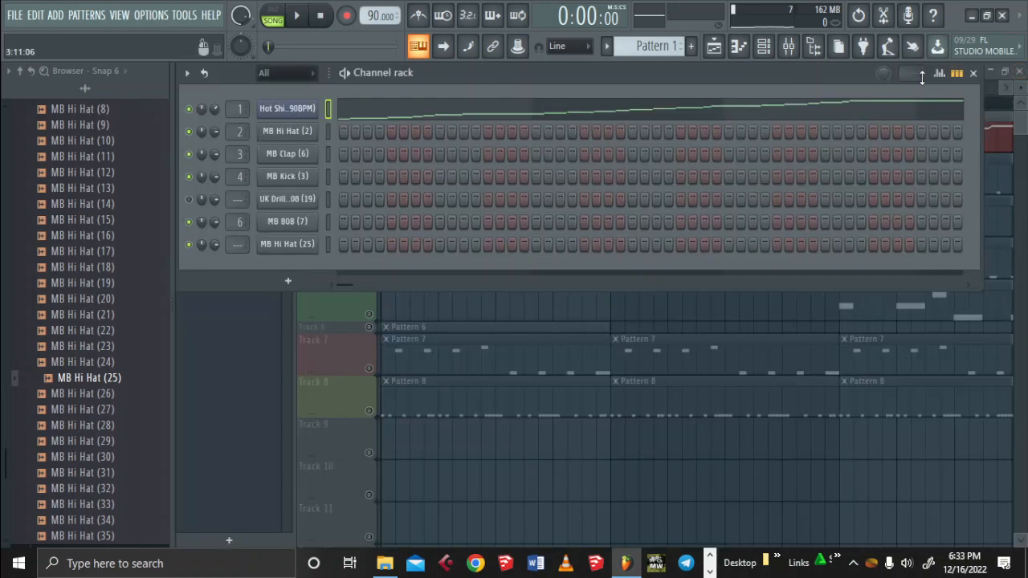
{"action": "left_click", "coordinate": [974, 73]}
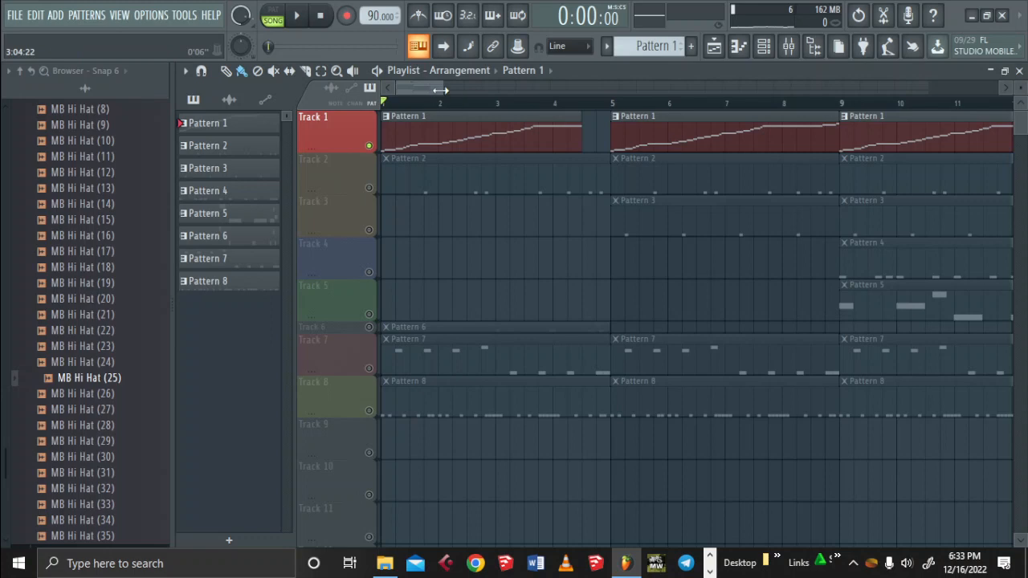
Lengthen the first Pattern 1 clip on Track 1 back to the full 4:00:00 and unsolo the track
{"action": "left_click_drag", "start_coordinate": [440, 90], "coordinate": [417, 89]}
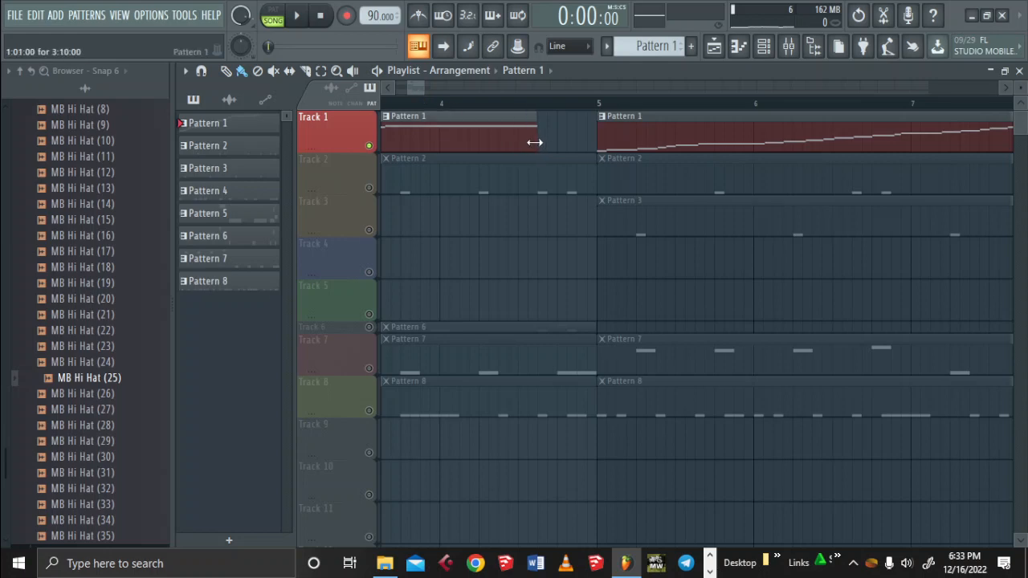
{"action": "key", "text": "space"}
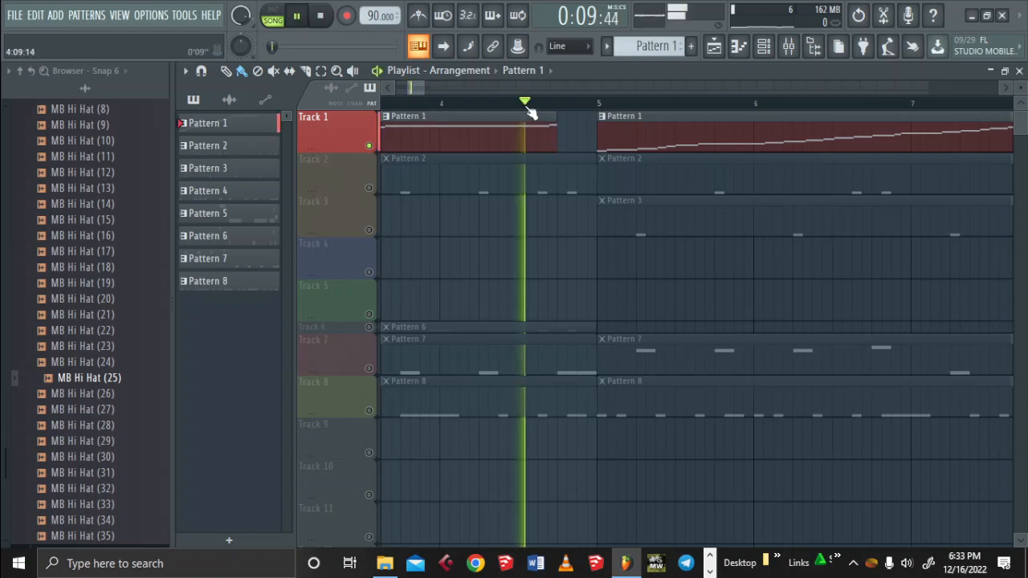
{"action": "key", "text": "space"}
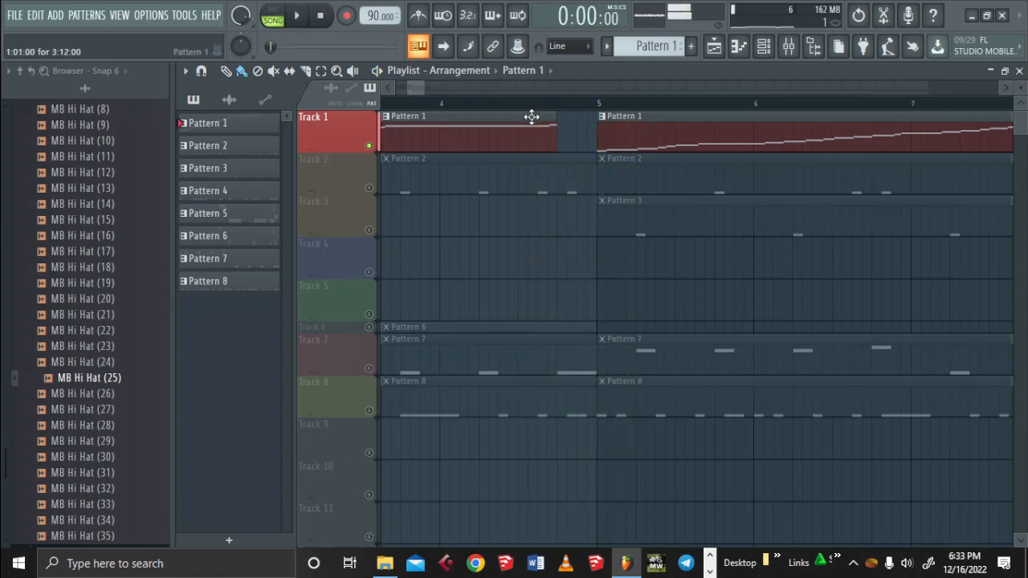
{"action": "left_click_drag", "start_coordinate": [424, 88], "coordinate": [358, 87]}
{"action": "left_click_drag", "start_coordinate": [588, 86], "coordinate": [459, 88]}
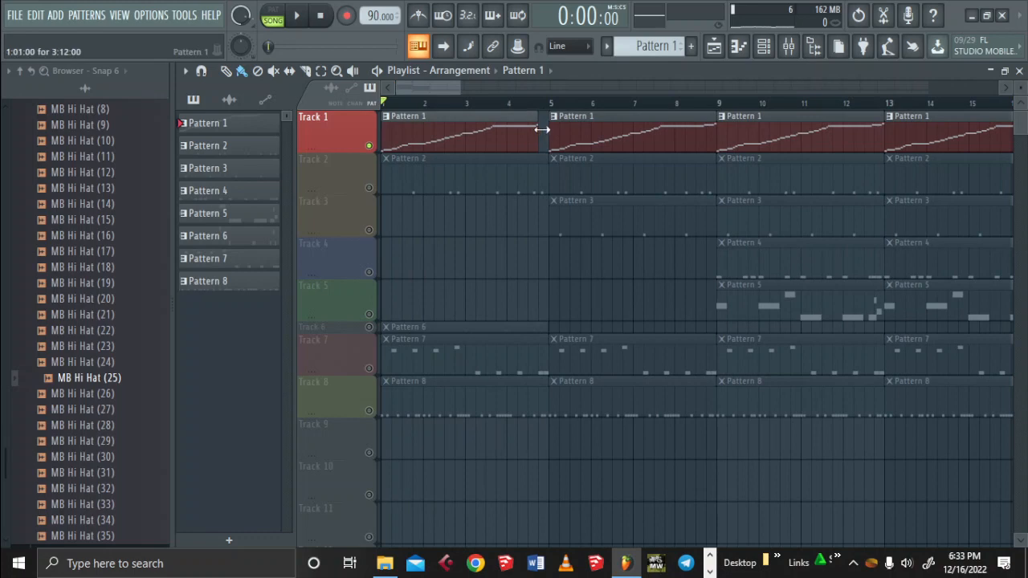
{"action": "right_click", "coordinate": [369, 145]}
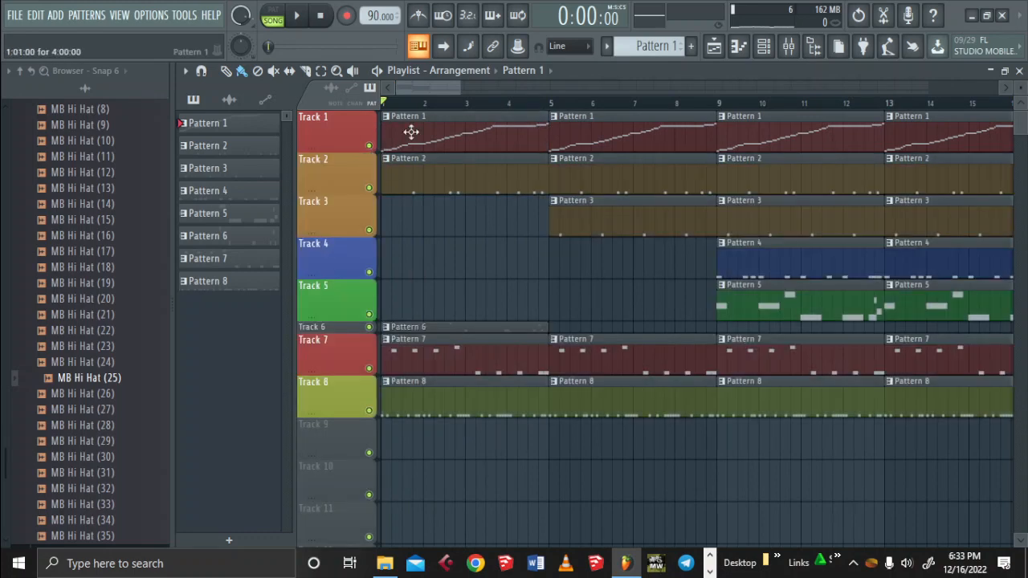
Mute Track 6 and play the whole arrangement from the start
{"action": "left_click_drag", "start_coordinate": [458, 86], "coordinate": [743, 87]}
{"action": "scroll", "coordinate": [574, 209], "scroll_direction": "down", "scroll_amount": 4}
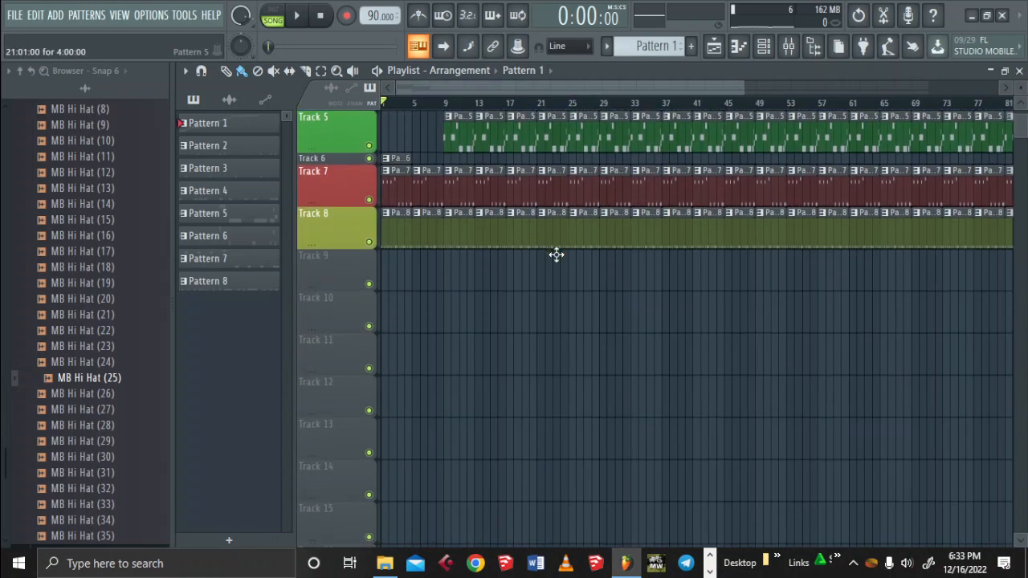
{"action": "scroll", "coordinate": [522, 224], "scroll_direction": "up", "scroll_amount": 4}
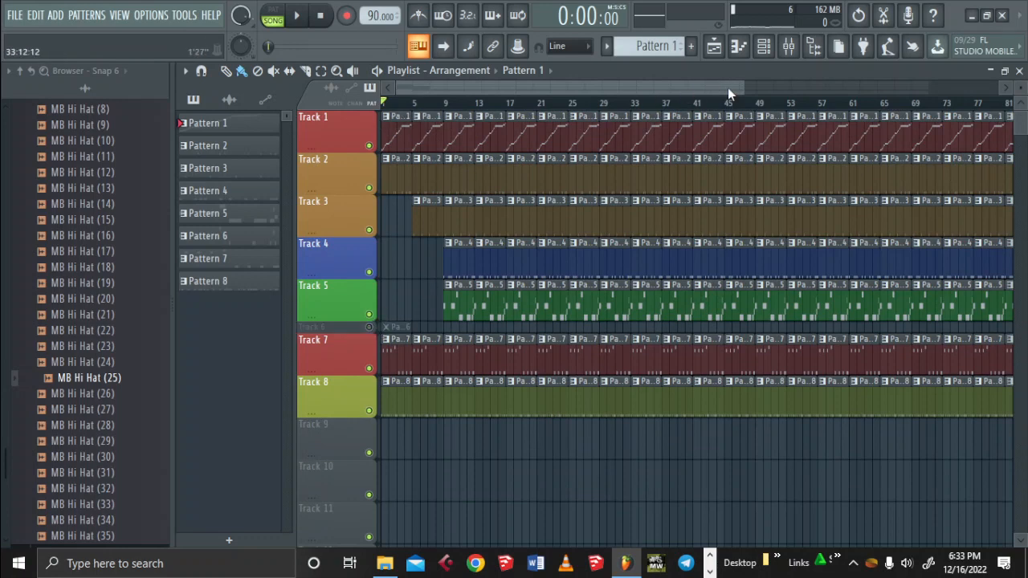
{"action": "left_click_drag", "start_coordinate": [744, 88], "coordinate": [768, 84]}
{"action": "key", "text": "space"}
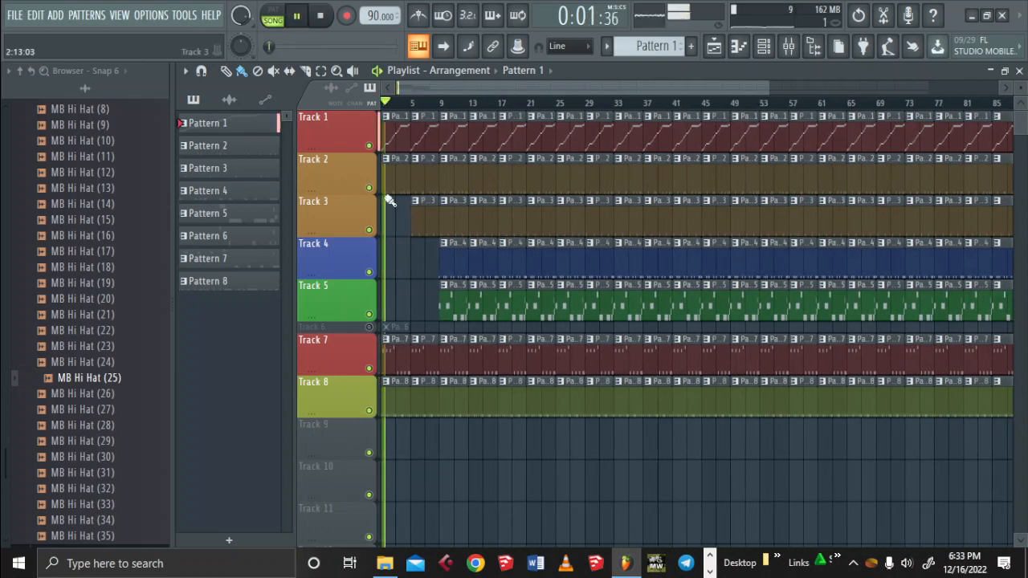
Try shortening the Pattern 1 clip at bar 5 on Track 1 to 3:14:00 while the song plays
{"action": "left_click_drag", "start_coordinate": [769, 86], "coordinate": [474, 110]}
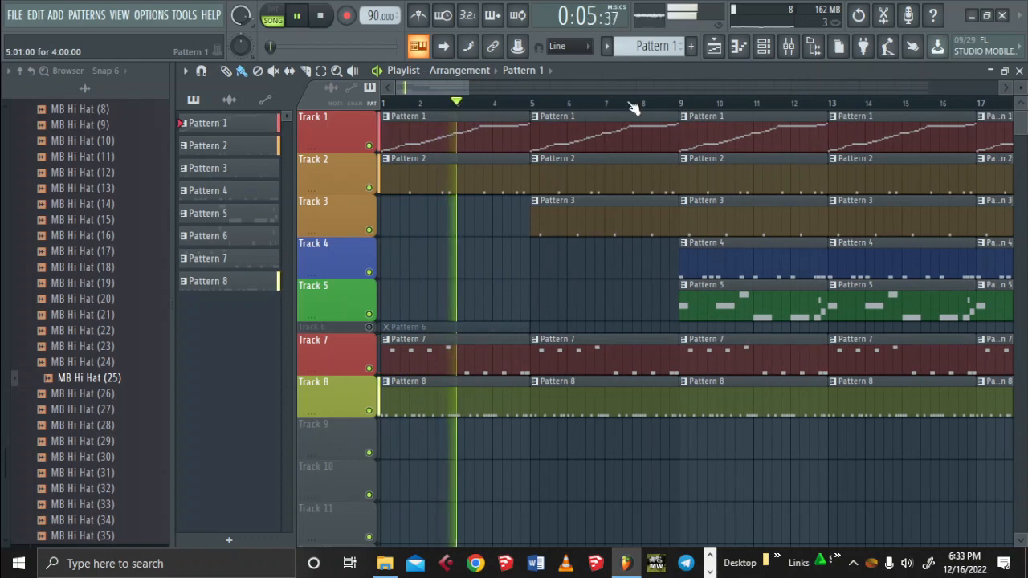
{"action": "left_click_drag", "start_coordinate": [396, 86], "coordinate": [446, 89]}
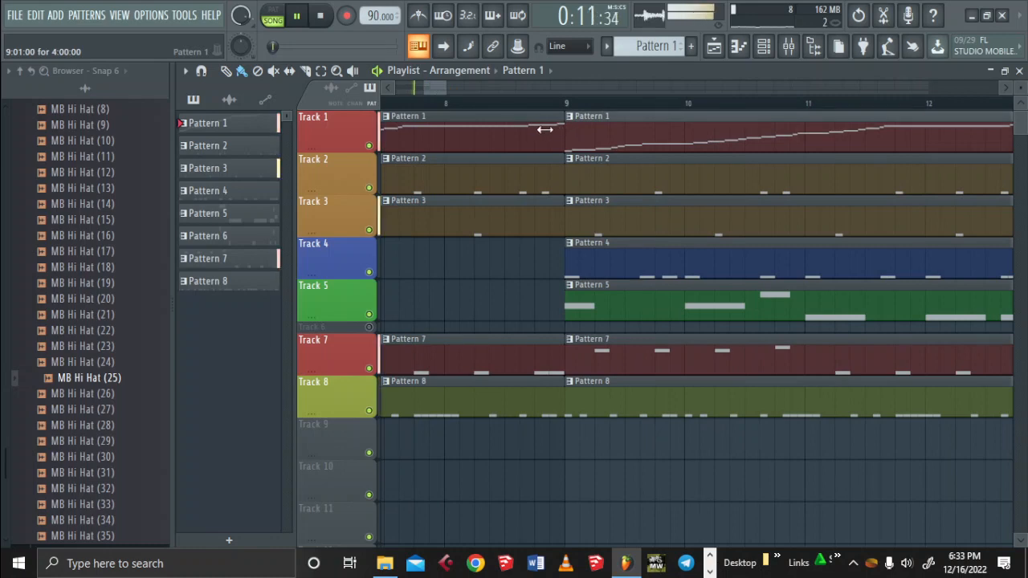
{"action": "left_click_drag", "start_coordinate": [417, 90], "coordinate": [438, 88]}
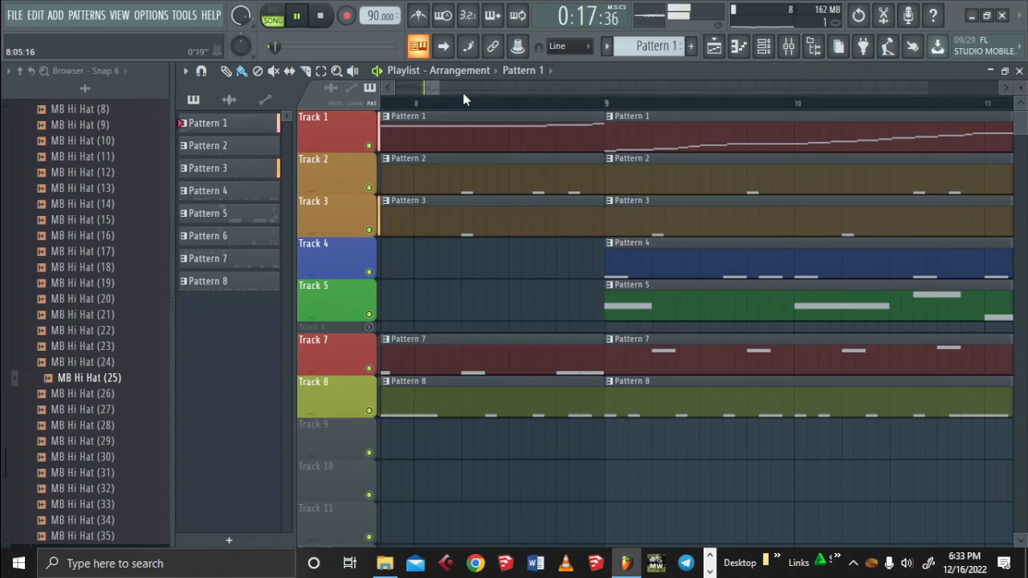
{"action": "mouse_move", "coordinate": [443, 91]}
{"action": "left_mouse_down"}
{"action": "mouse_move", "coordinate": [419, 93]}
{"action": "mouse_move", "coordinate": [431, 89]}
{"action": "left_mouse_up"}
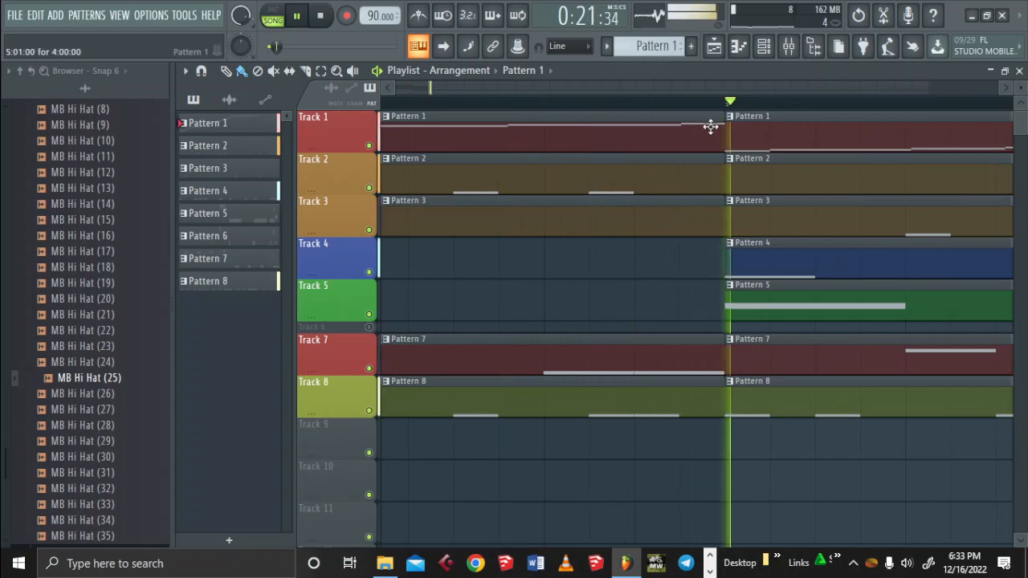
{"action": "left_click_drag", "start_coordinate": [716, 128], "coordinate": [681, 127]}
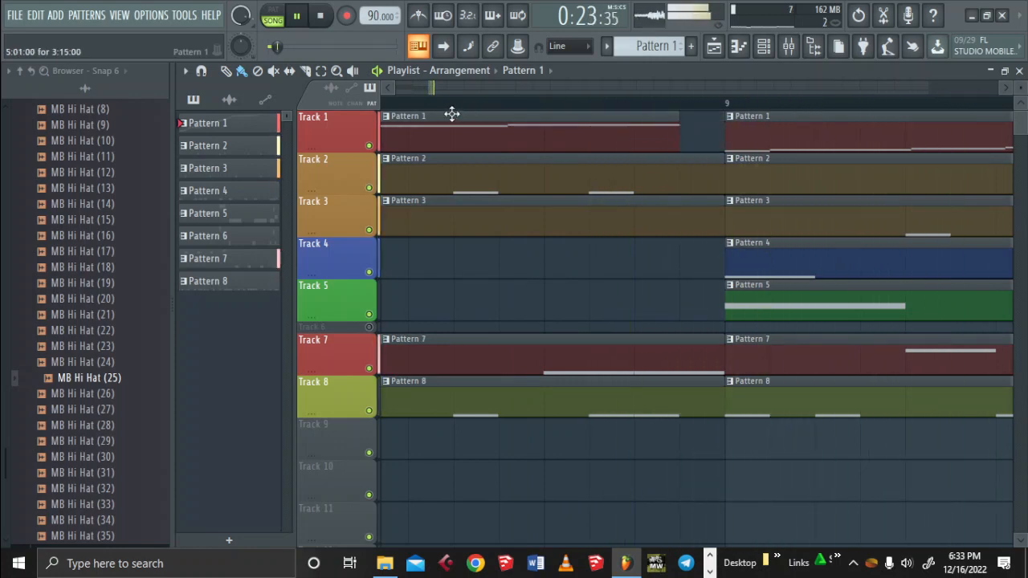
{"action": "left_click", "coordinate": [406, 104]}
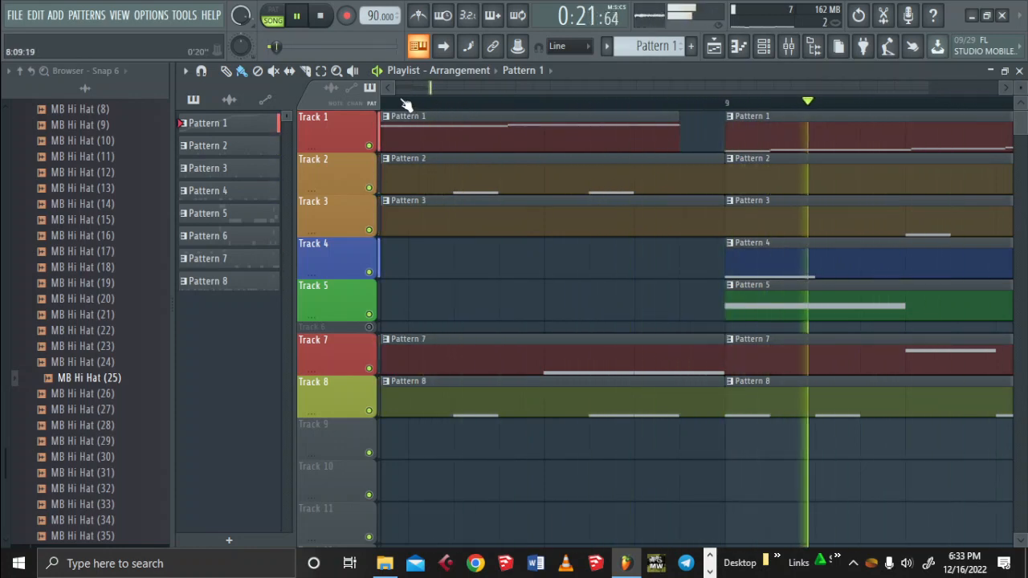
{"action": "left_click_drag", "start_coordinate": [681, 126], "coordinate": [636, 126]}
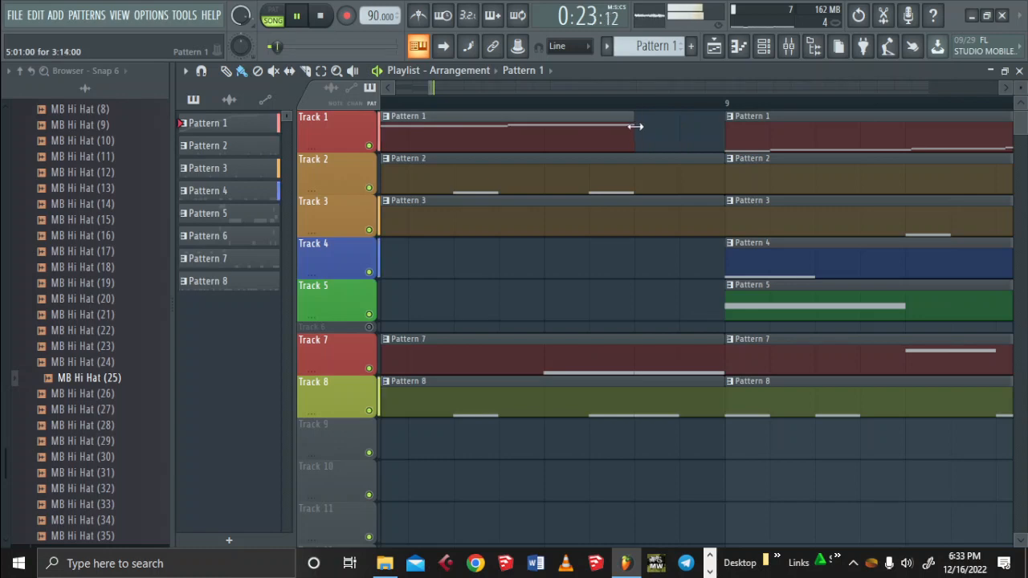
Trim the second Pattern 1 clip on Track 1 to 3:08:00 and stop playback
{"action": "left_click", "coordinate": [404, 104]}
{"action": "left_click_drag", "start_coordinate": [432, 89], "coordinate": [395, 88]}
{"action": "left_click", "coordinate": [696, 105]}
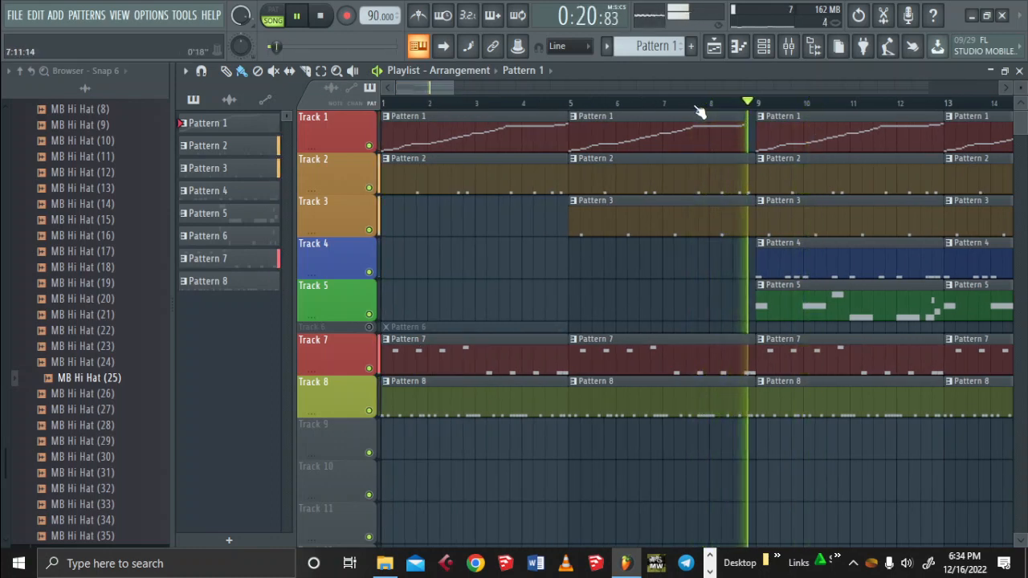
{"action": "key", "text": "space"}
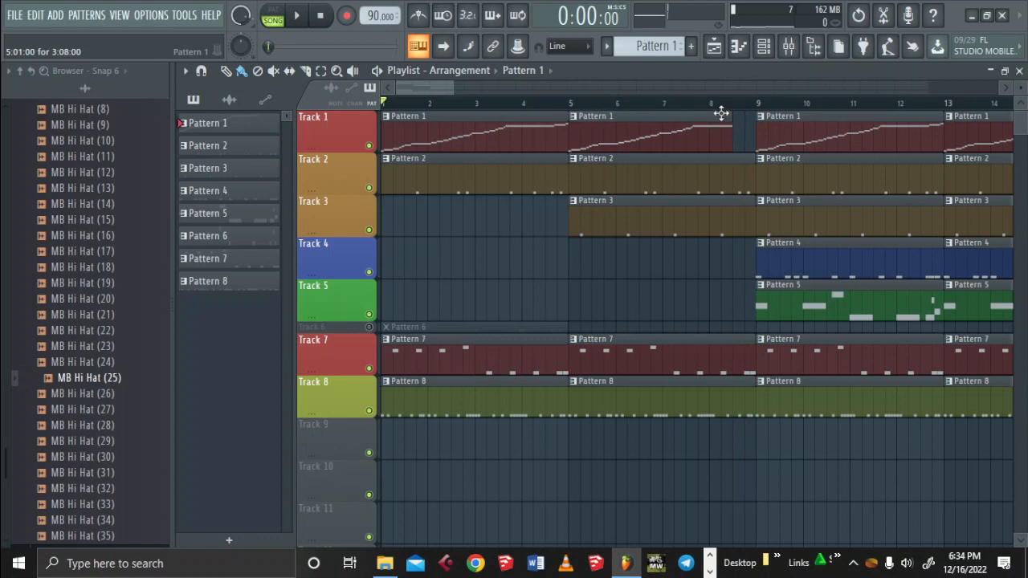
Trim the second Pattern 8 clip on Track 8 to 3:12:00 and audition the transition into bar 9
{"action": "left_click", "coordinate": [696, 104]}
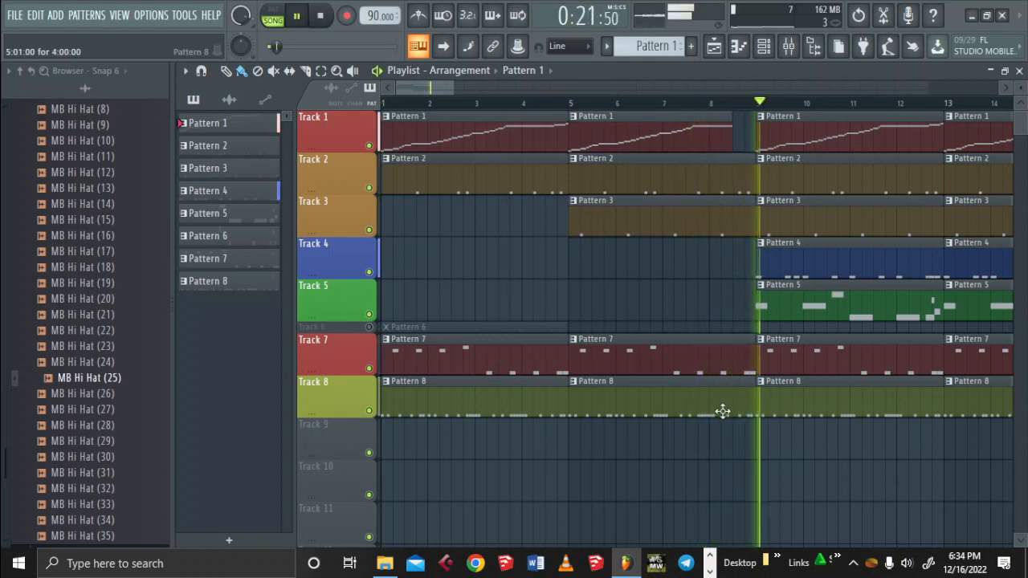
{"action": "left_click_drag", "start_coordinate": [752, 399], "coordinate": [742, 399]}
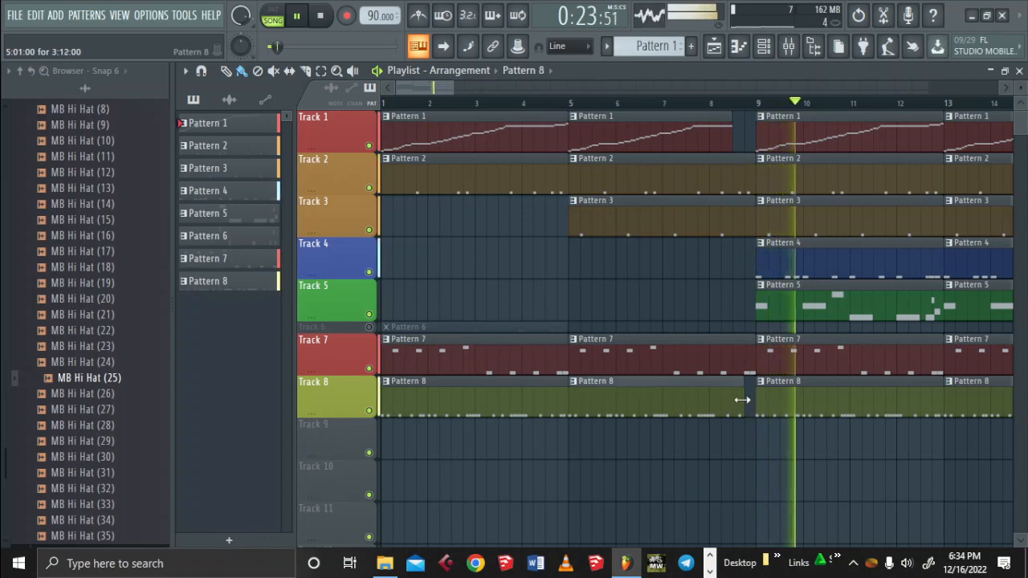
{"action": "left_click", "coordinate": [715, 105]}
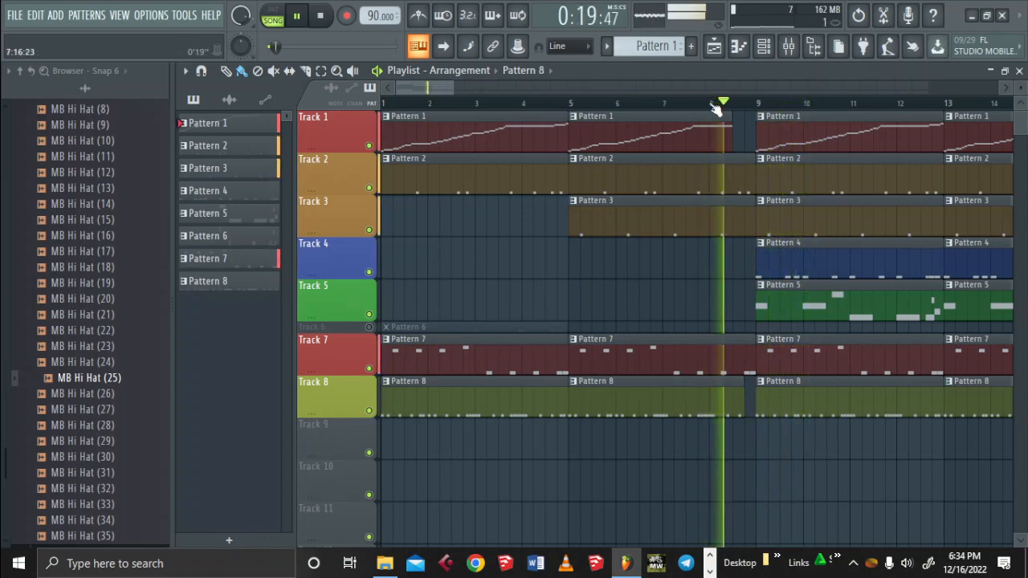
Audition the last bars of Pattern 2's MB Hi Hat (2) notes in the piano roll, then return to the playlist
{"action": "double_click", "coordinate": [726, 179]}
{"action": "left_click_drag", "start_coordinate": [588, 90], "coordinate": [457, 94]}
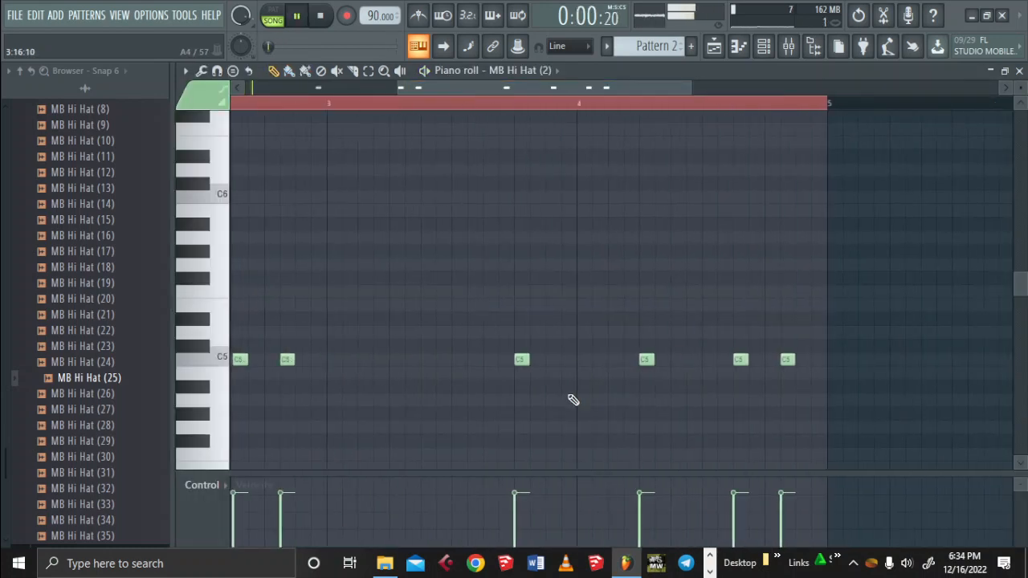
{"action": "left_click", "coordinate": [419, 103]}
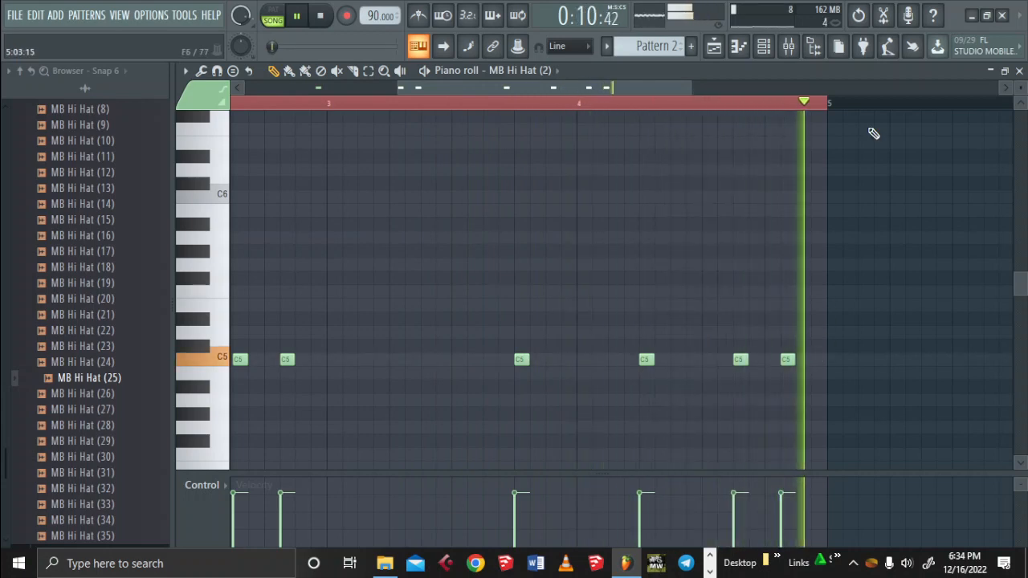
{"action": "left_click", "coordinate": [1019, 71]}
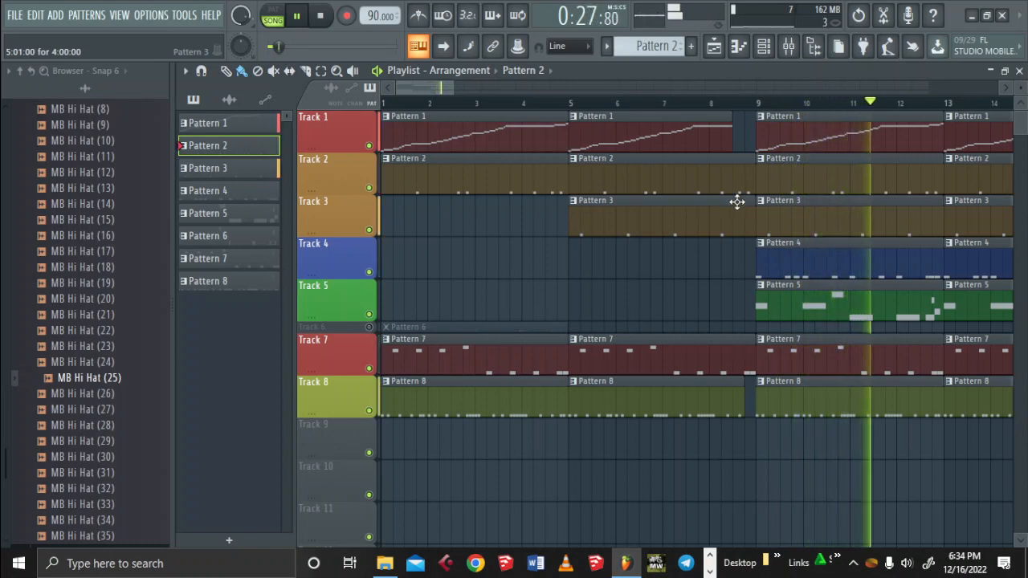
Mute Track 7 and delete the Pattern 4 clip at bar 21 on Track 4
{"action": "left_click_drag", "start_coordinate": [441, 87], "coordinate": [686, 105]}
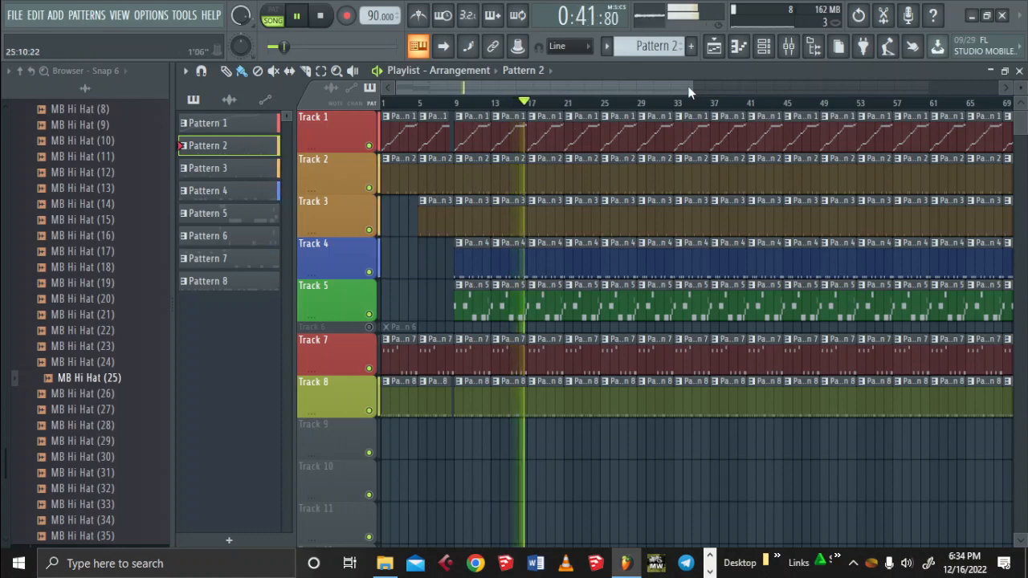
{"action": "left_click_drag", "start_coordinate": [711, 91], "coordinate": [951, 64]}
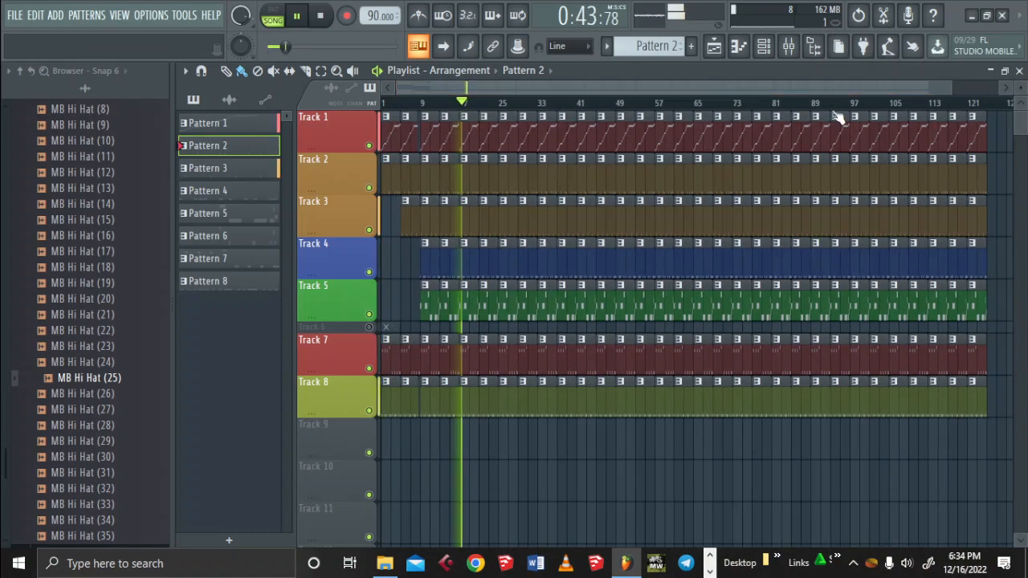
{"action": "left_click", "coordinate": [371, 369]}
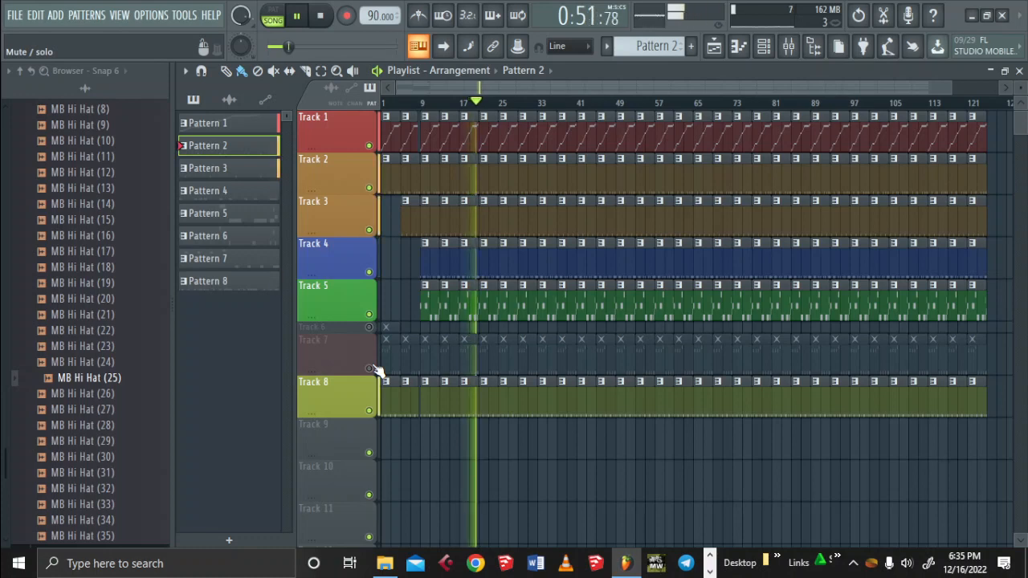
{"action": "right_click", "coordinate": [495, 263]}
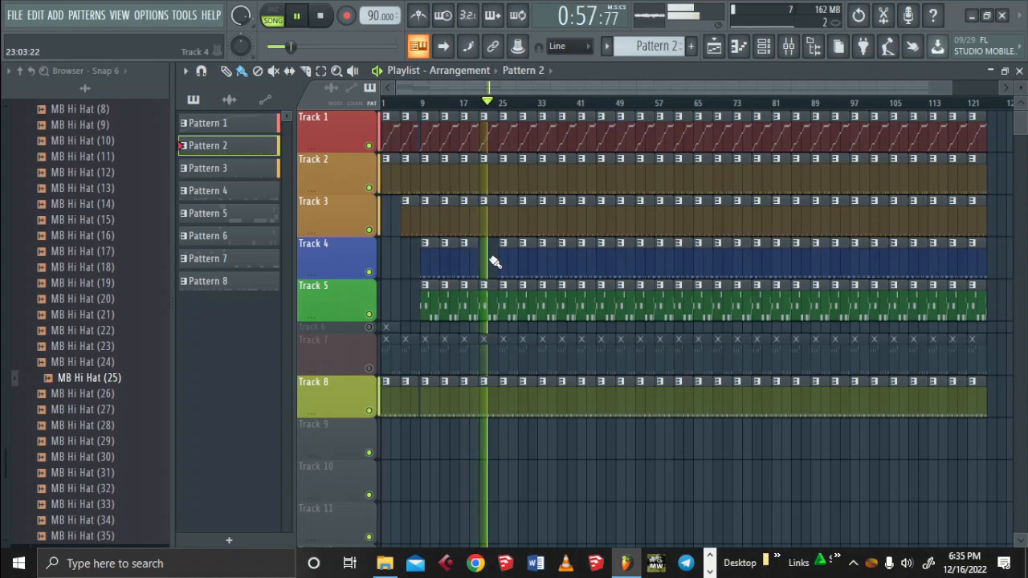
Stop playback, check the channels in the channel rack, and unmute Track 7
{"action": "left_click", "coordinate": [332, 18]}
{"action": "left_click", "coordinate": [763, 46]}
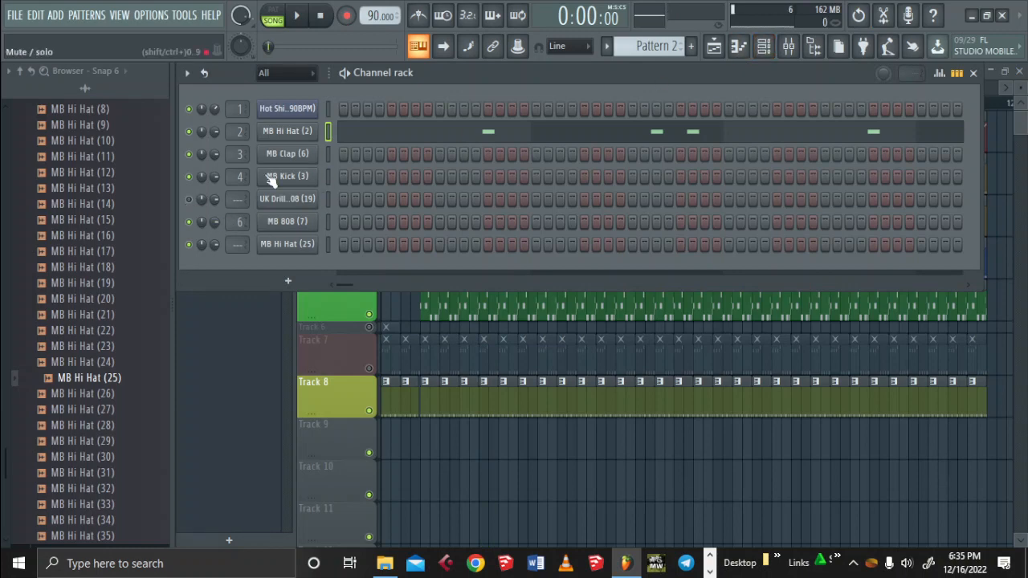
{"action": "left_click", "coordinate": [775, 53]}
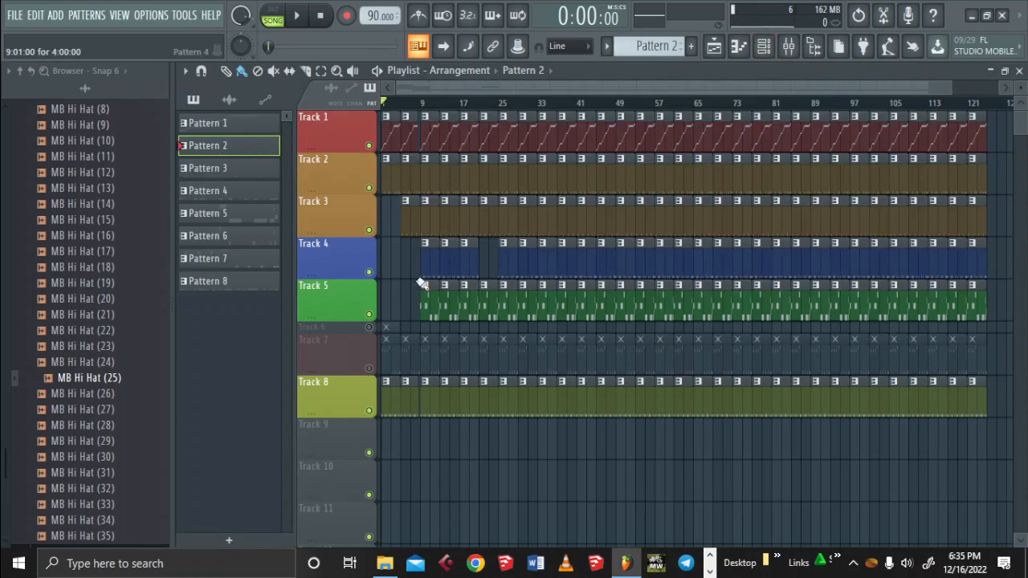
{"action": "left_click", "coordinate": [370, 368]}
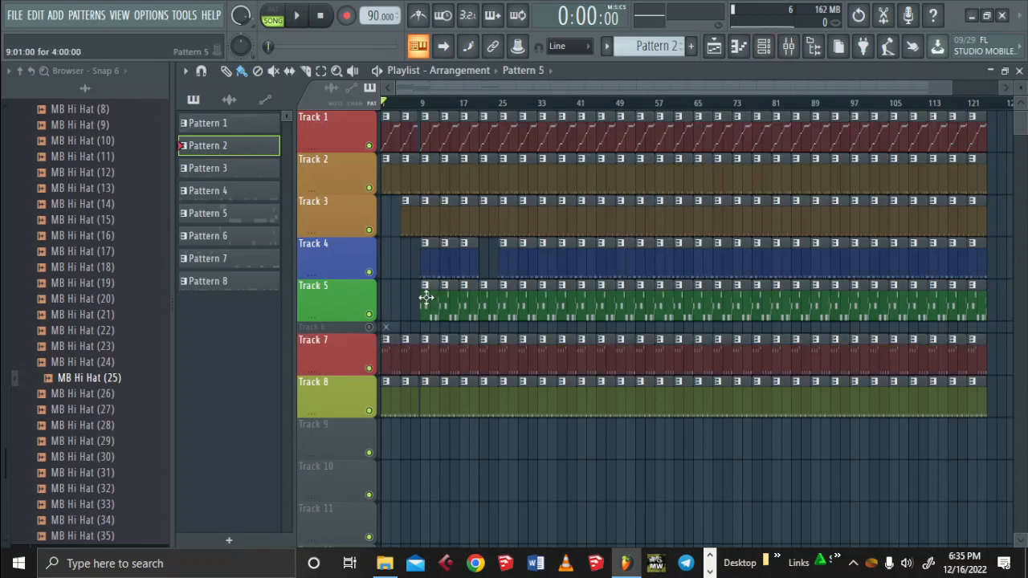
Play the song from just before bar 9 and inspect Pattern 5's UK Drill 808 (19) notes in the piano roll
{"action": "key", "text": "space"}
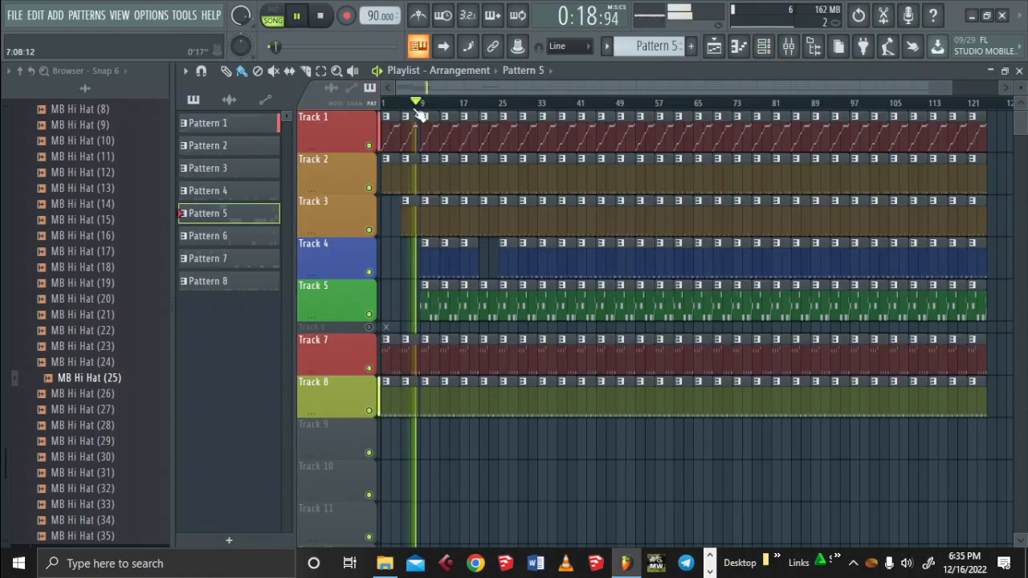
{"action": "double_click", "coordinate": [431, 305]}
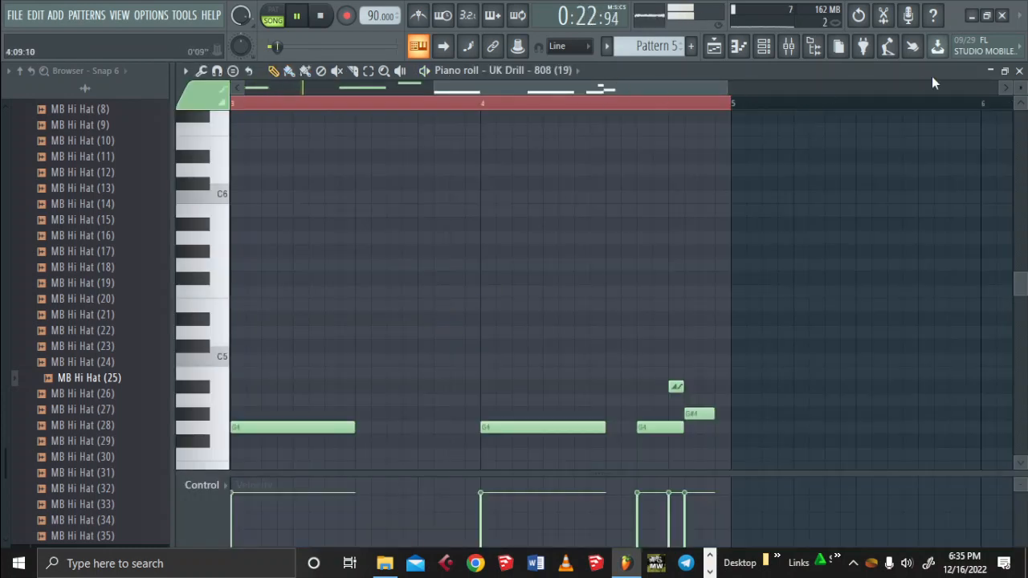
{"action": "left_click", "coordinate": [1019, 71]}
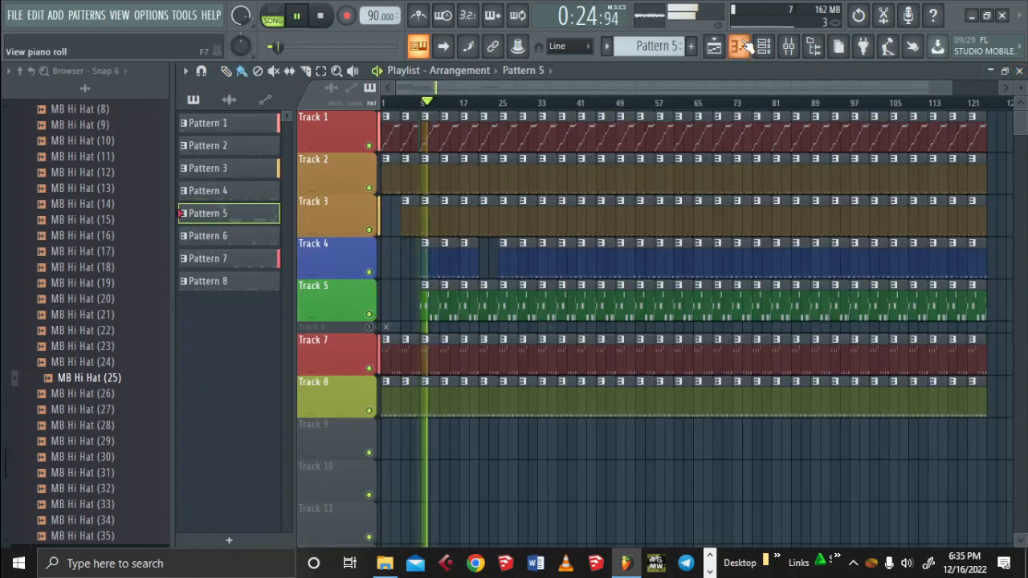
Switch the UK Drill 808 (19) channel back on in the channel rack and play the song from about bar 5
{"action": "key", "text": "space"}
{"action": "left_click", "coordinate": [762, 46]}
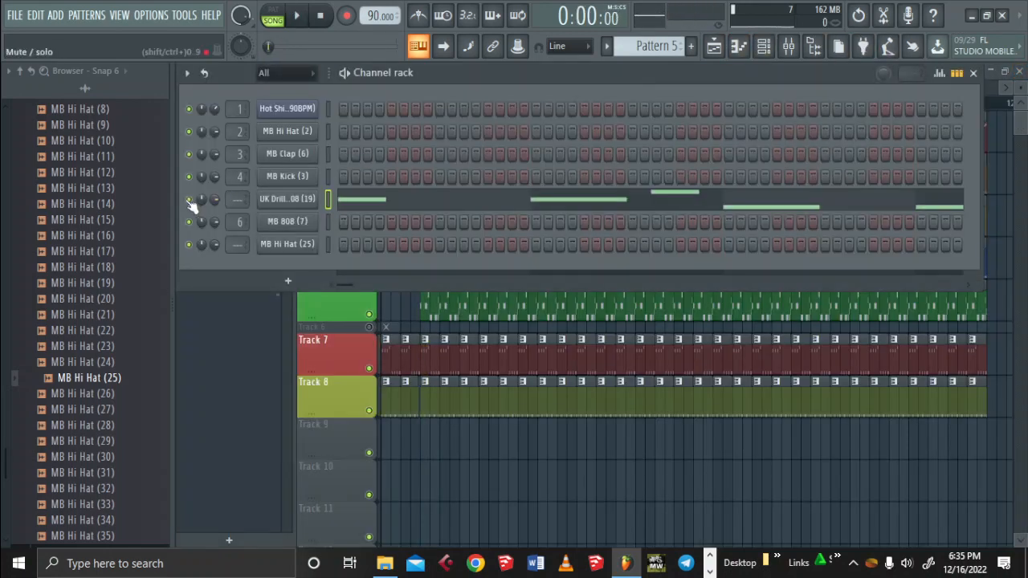
{"action": "left_click", "coordinate": [974, 74]}
{"action": "left_click", "coordinate": [405, 102]}
{"action": "key", "text": "space"}
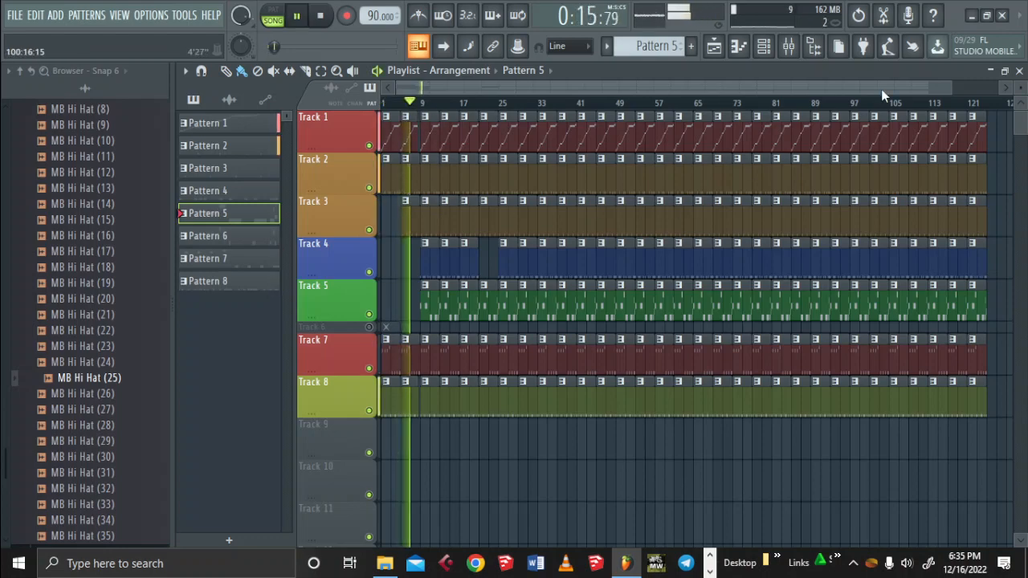
Collapse the Hi Hats folder of the Metro Boomin Drum Kit in the browser and stop playback
{"action": "left_click_drag", "start_coordinate": [952, 88], "coordinate": [601, 81]}
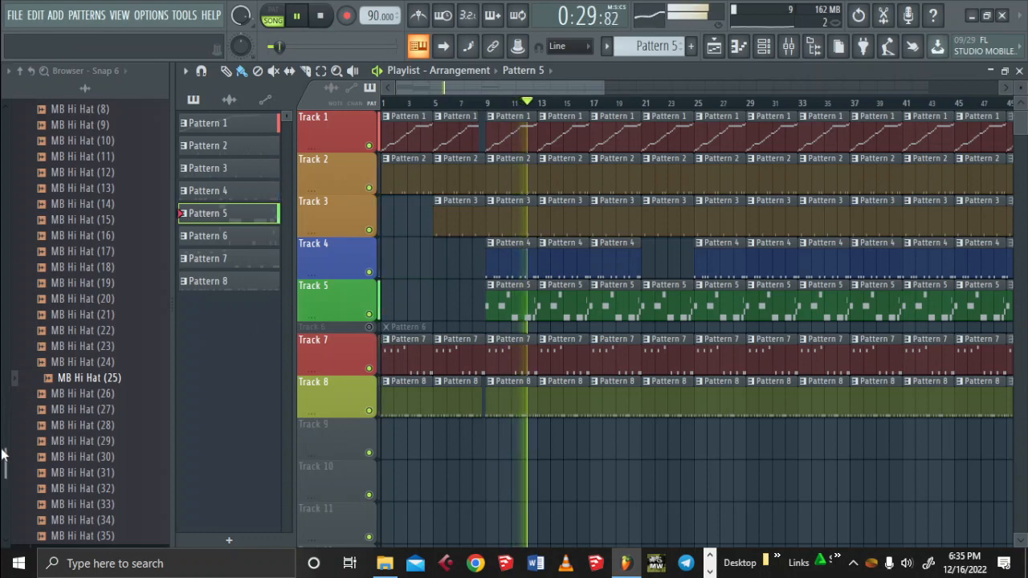
{"action": "left_click_drag", "start_coordinate": [3, 451], "coordinate": [8, 426]}
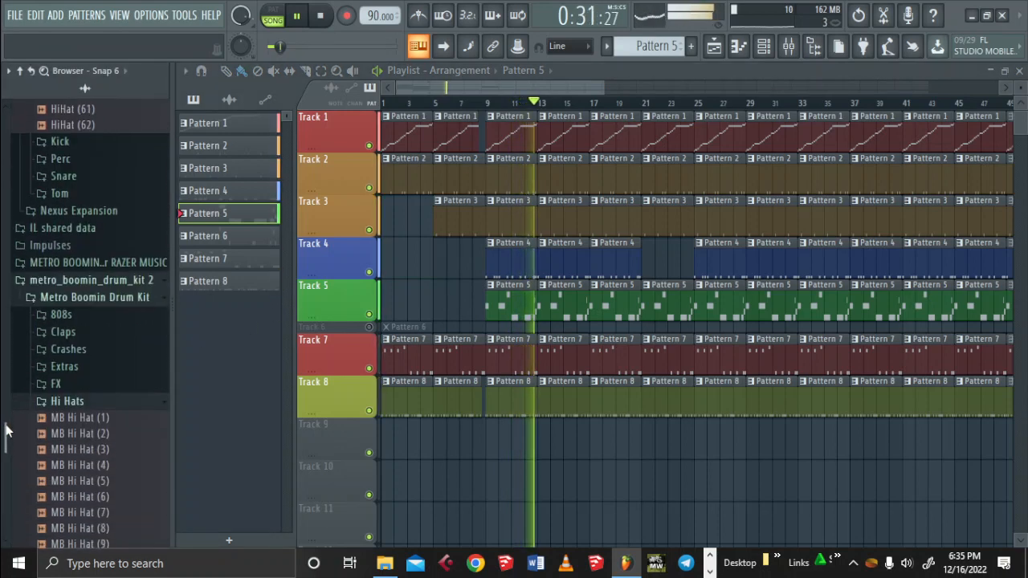
{"action": "left_click", "coordinate": [61, 399]}
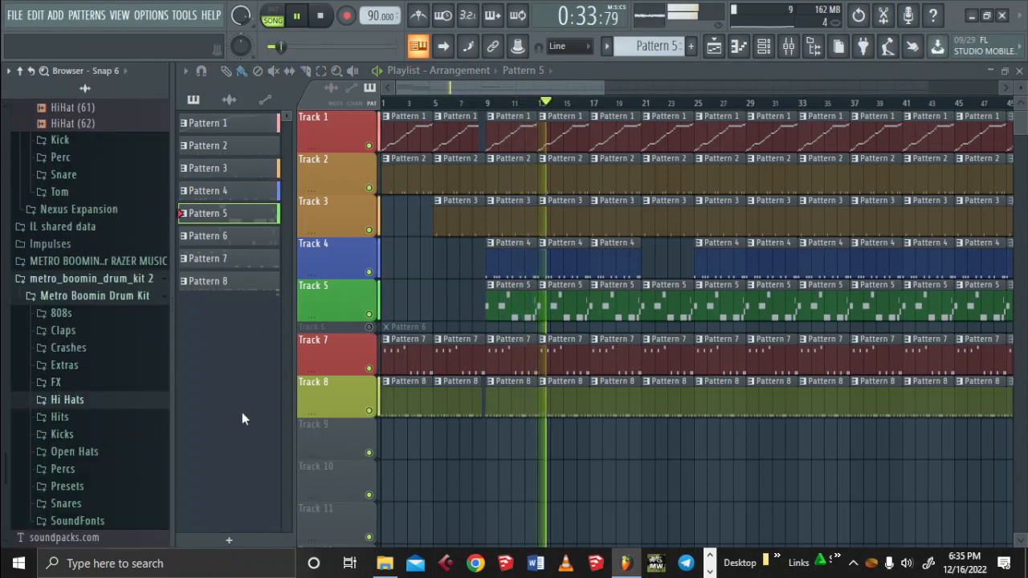
{"action": "key", "text": "space"}
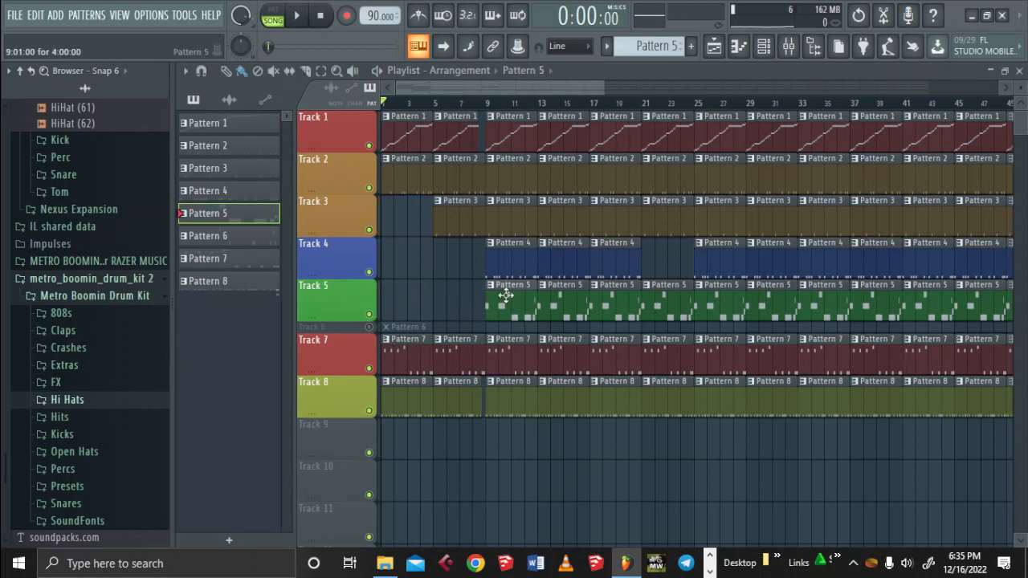
Open the UK Drill 808 (19) channel's sample settings and slightly adjust its fade-in
{"action": "key", "text": "b"}
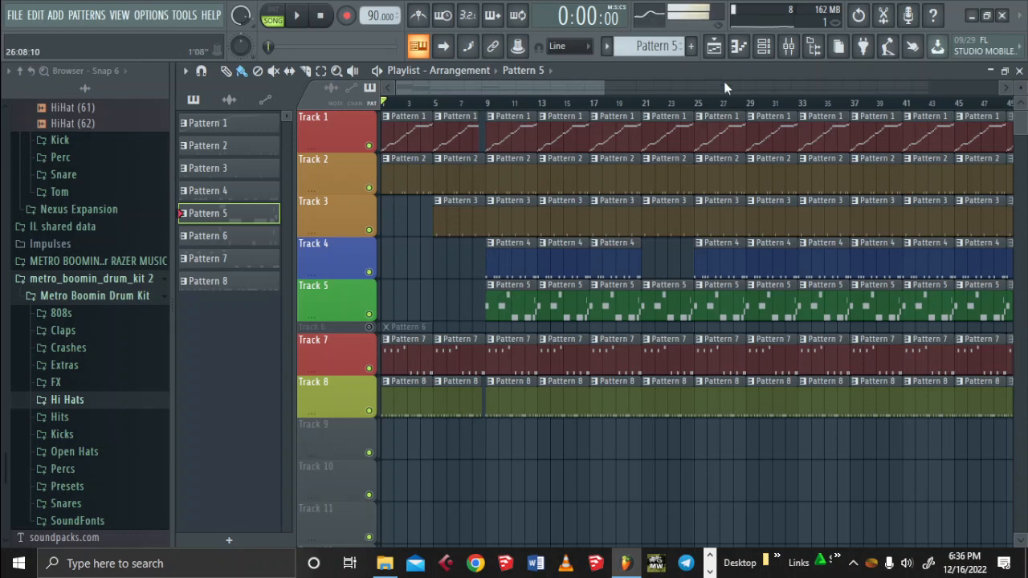
{"action": "left_click", "coordinate": [772, 55]}
{"action": "left_click", "coordinate": [314, 203]}
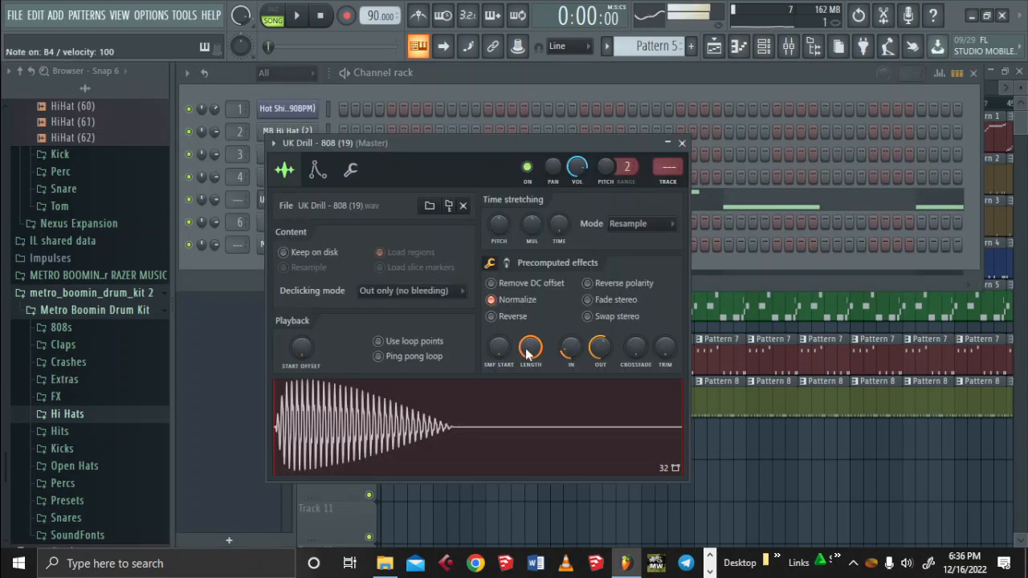
{"action": "left_click_drag", "start_coordinate": [572, 357], "coordinate": [572, 353]}
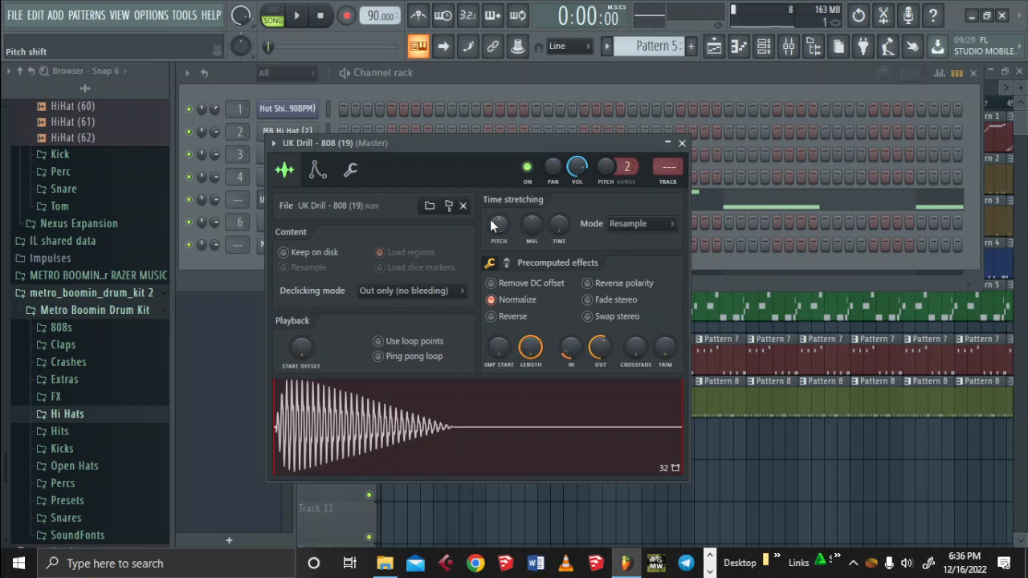
Raise the UK Drill 808 (19) volume envelope's hold to maximum, lower decay and sustain to minimum, and audition the sound
{"action": "left_click", "coordinate": [317, 170]}
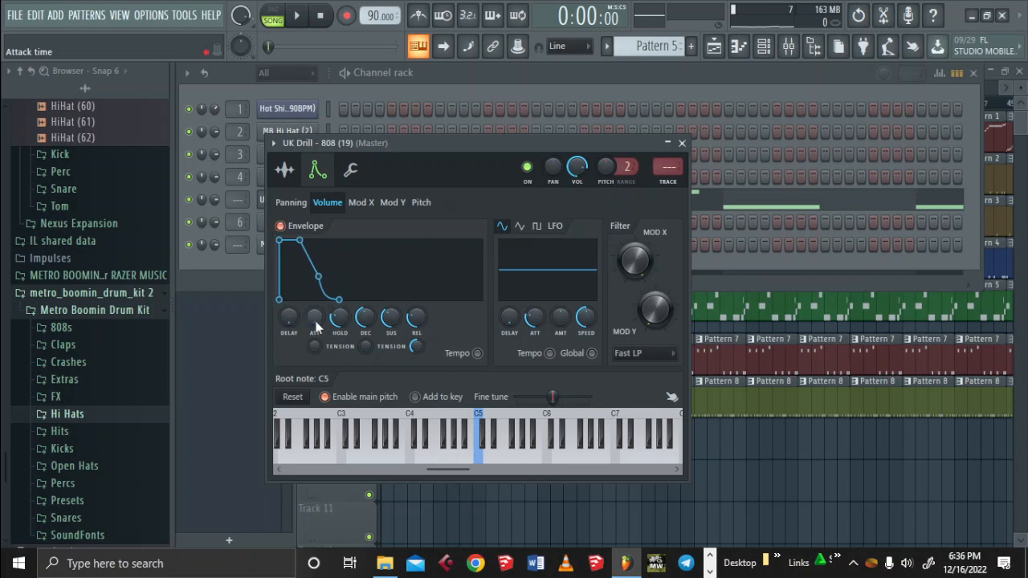
{"action": "left_click_drag", "start_coordinate": [333, 321], "coordinate": [353, 333]}
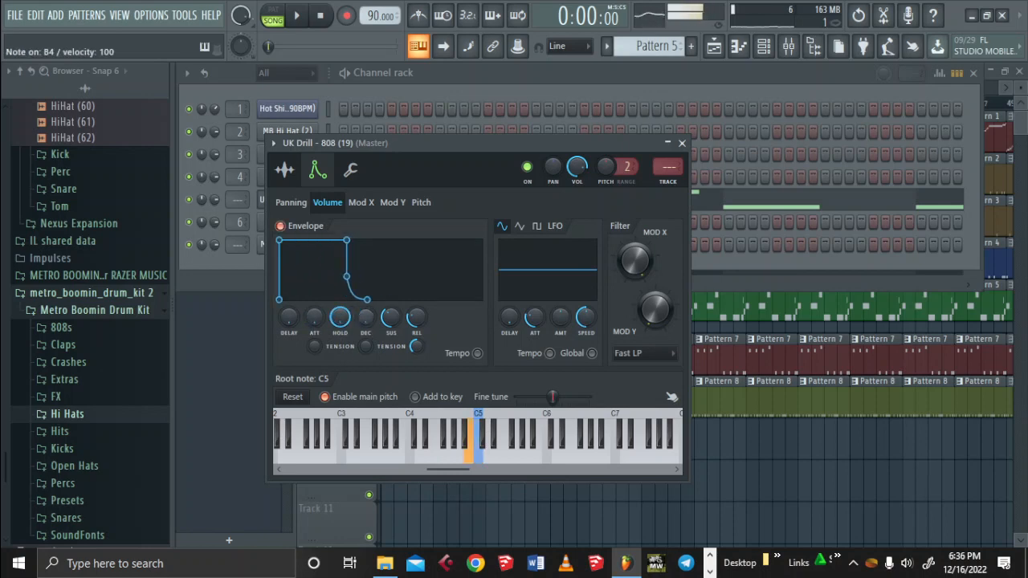
{"action": "key", "text": "m"}
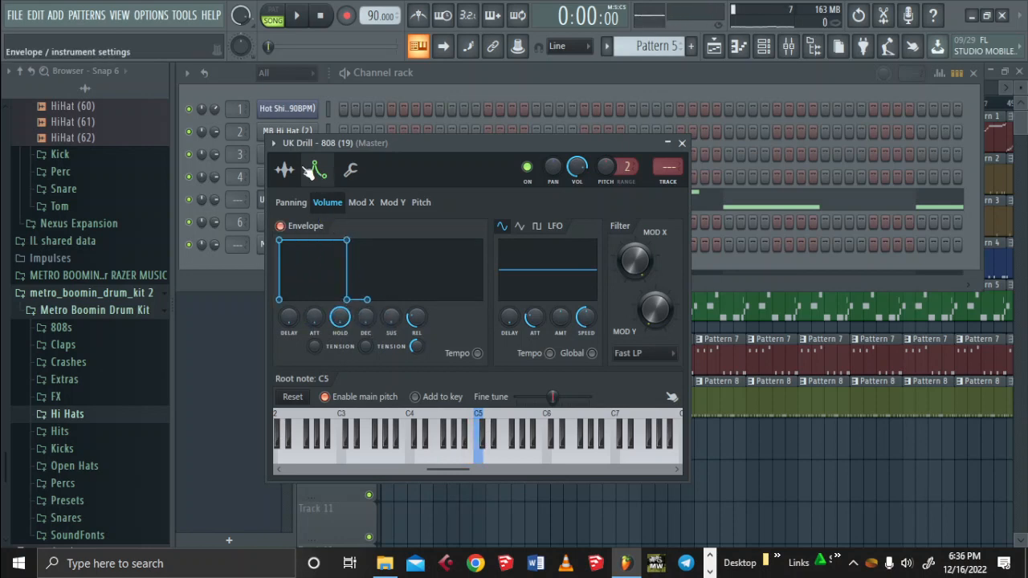
{"action": "left_click", "coordinate": [295, 174]}
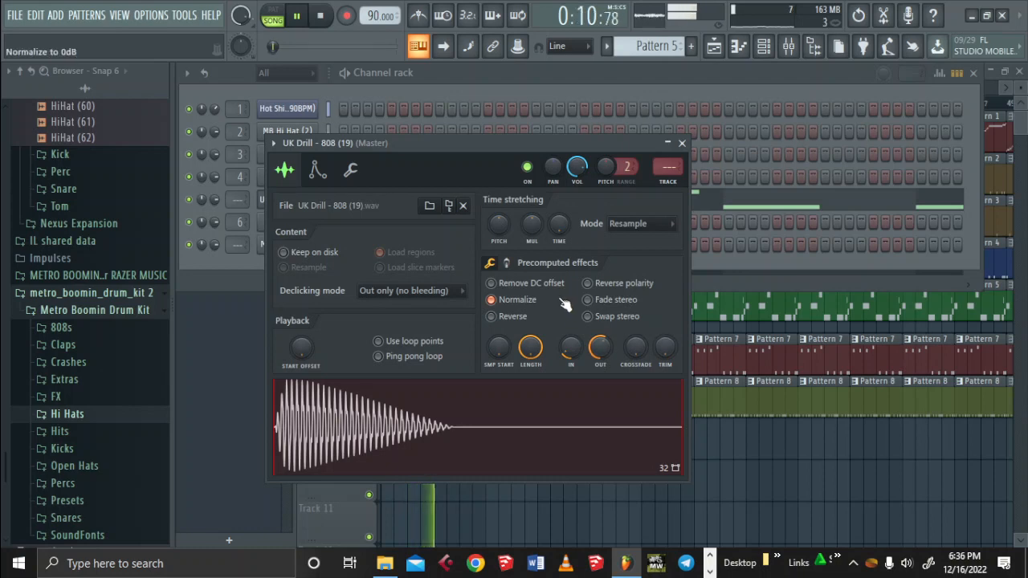
Route the UK Drill 808 (19) channel to mixer track 5
{"action": "left_click", "coordinate": [682, 143]}
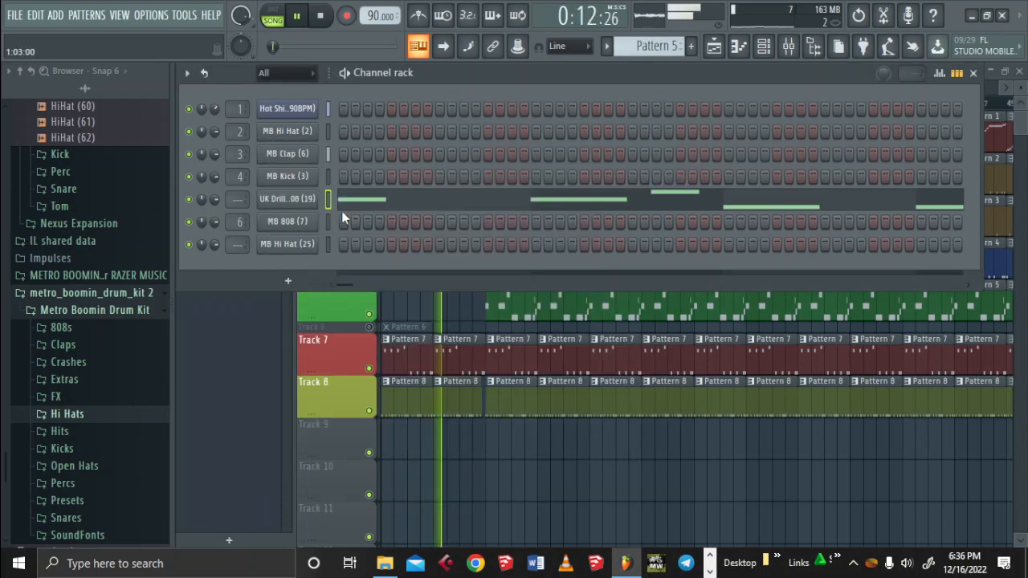
{"action": "left_click", "coordinate": [289, 200]}
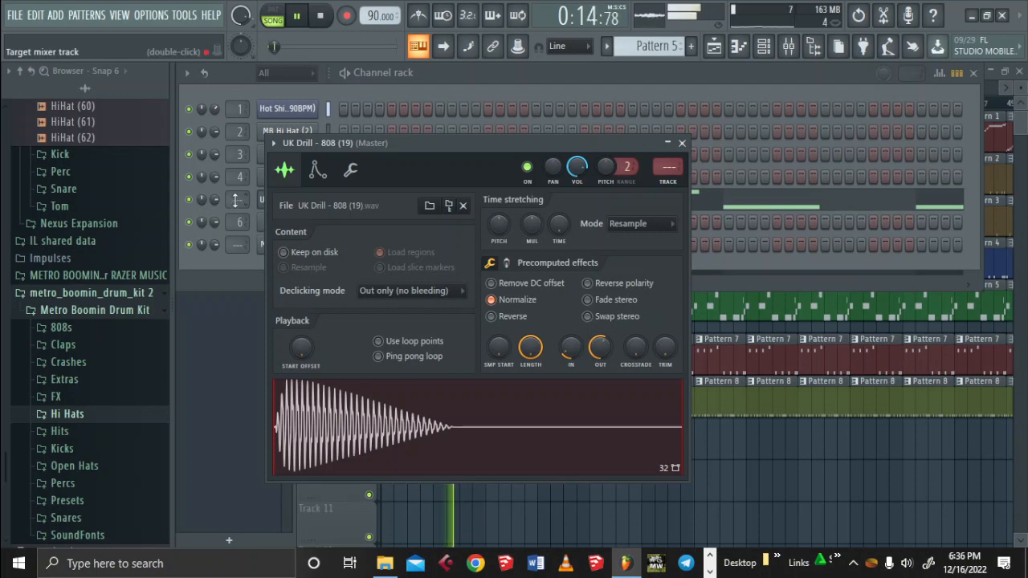
{"action": "left_click", "coordinate": [682, 144]}
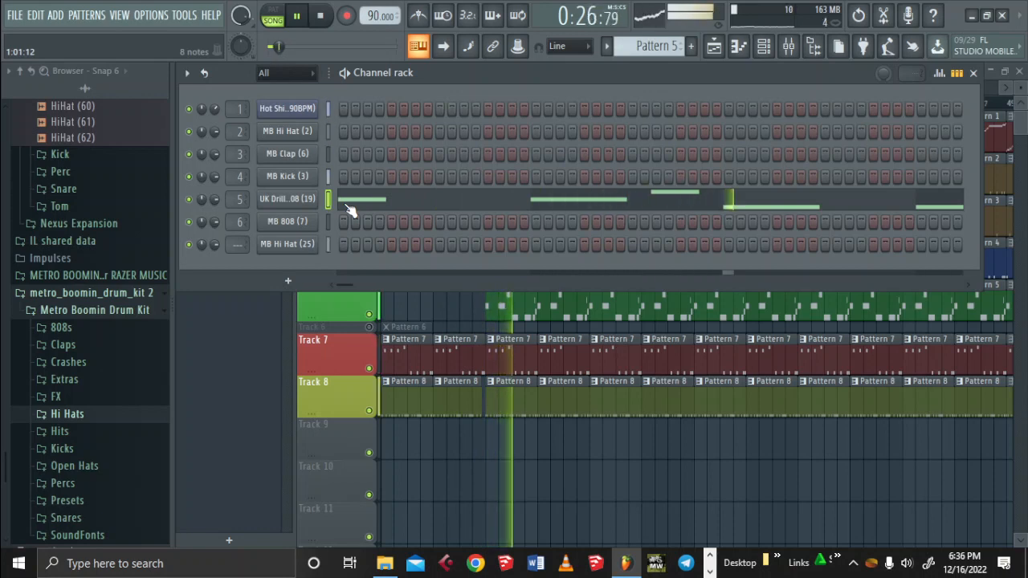
Reduce the UK Drill 808 (19) sample's fade-out while the song plays, then return to the playlist
{"action": "left_click", "coordinate": [306, 201]}
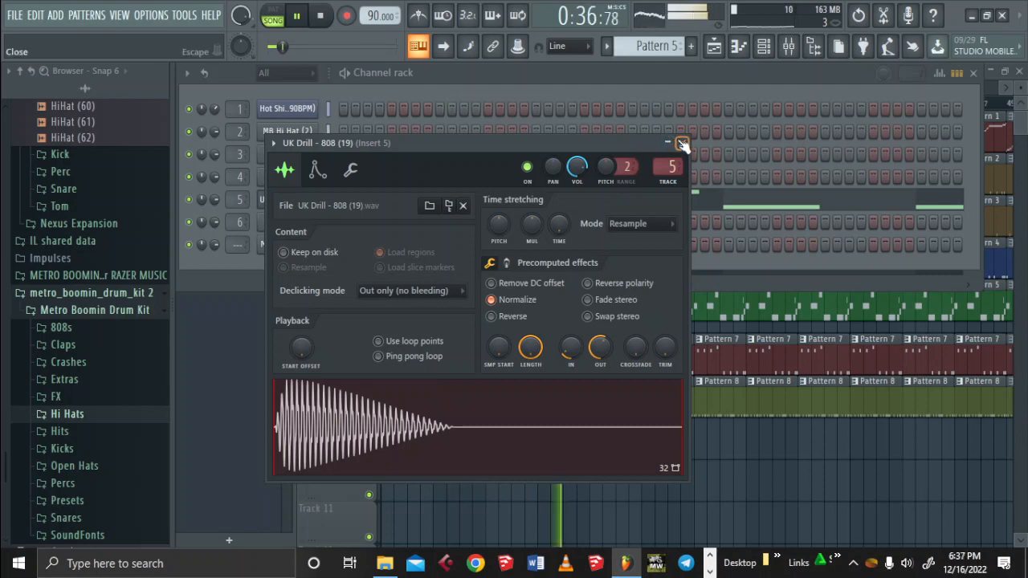
{"action": "left_click_drag", "start_coordinate": [600, 348], "coordinate": [601, 377]}
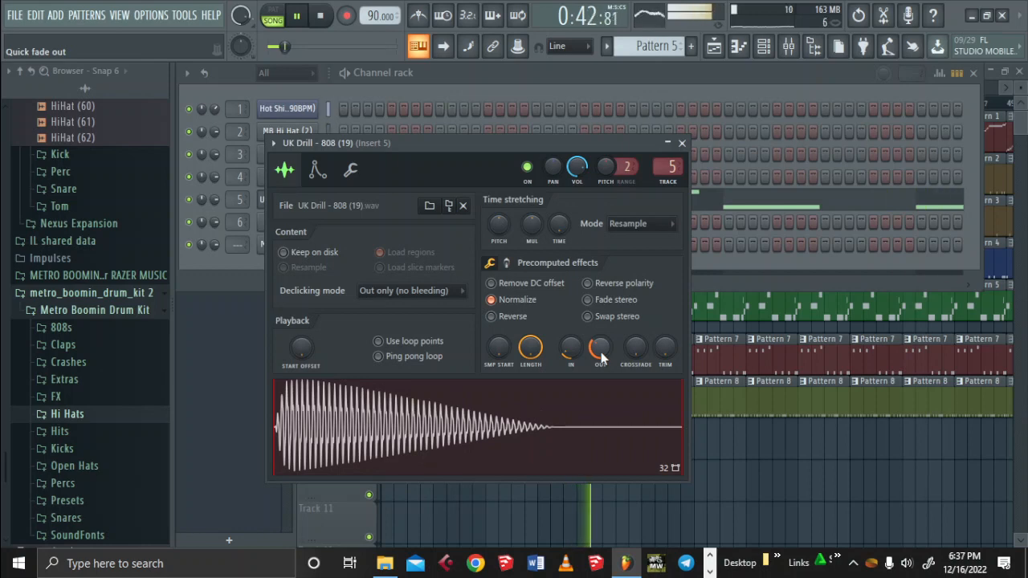
{"action": "mouse_move", "coordinate": [601, 352]}
{"action": "left_mouse_down"}
{"action": "mouse_move", "coordinate": [600, 335]}
{"action": "mouse_move", "coordinate": [600, 354]}
{"action": "left_mouse_up"}
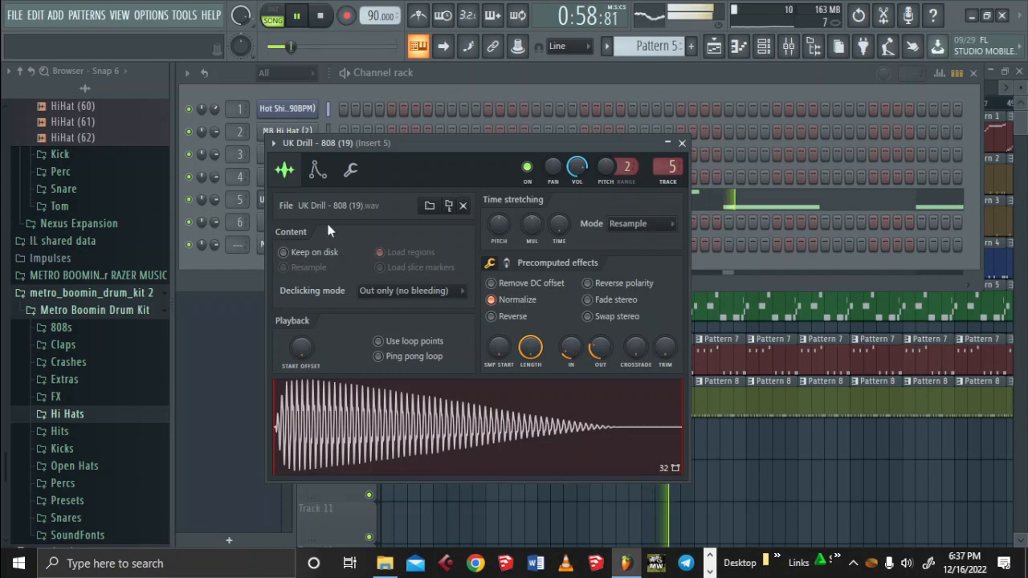
{"action": "left_click", "coordinate": [682, 143]}
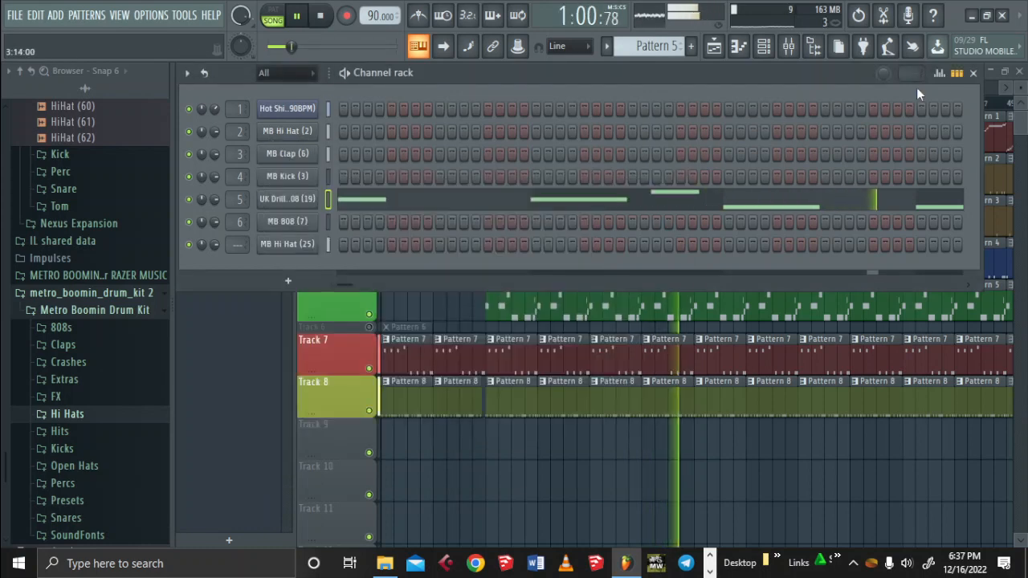
{"action": "left_click", "coordinate": [972, 73]}
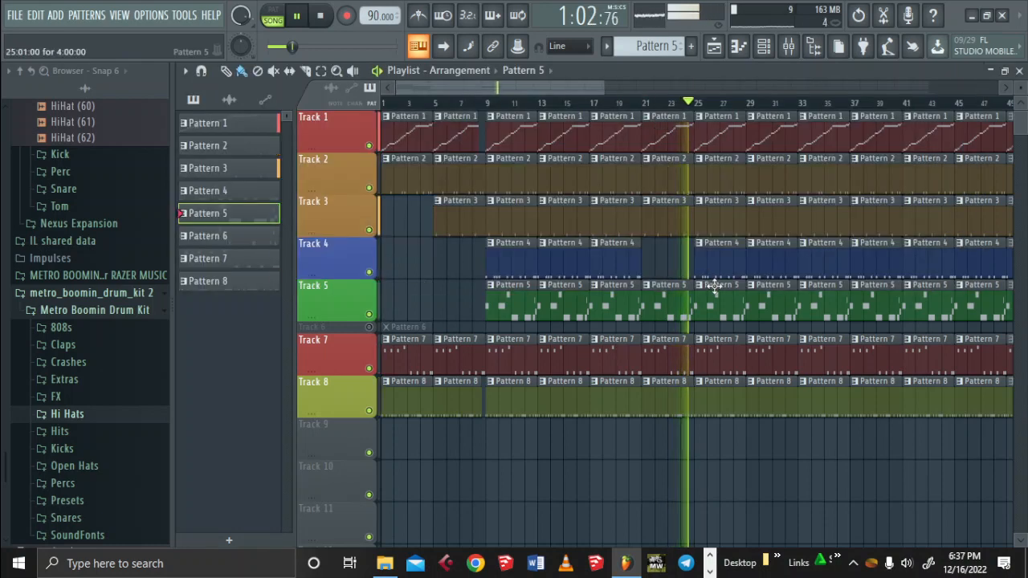
Delete the Pattern 2 clips on Track 2 and the Pattern 7 clips on Track 7 at bars 25 and 29
{"action": "right_click", "coordinate": [729, 180]}
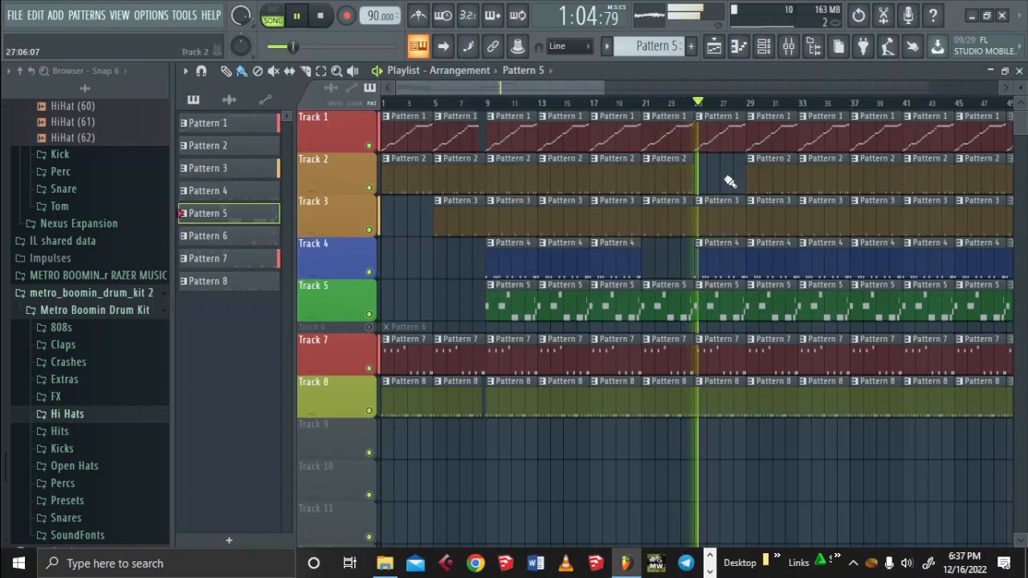
{"action": "right_click", "coordinate": [717, 347]}
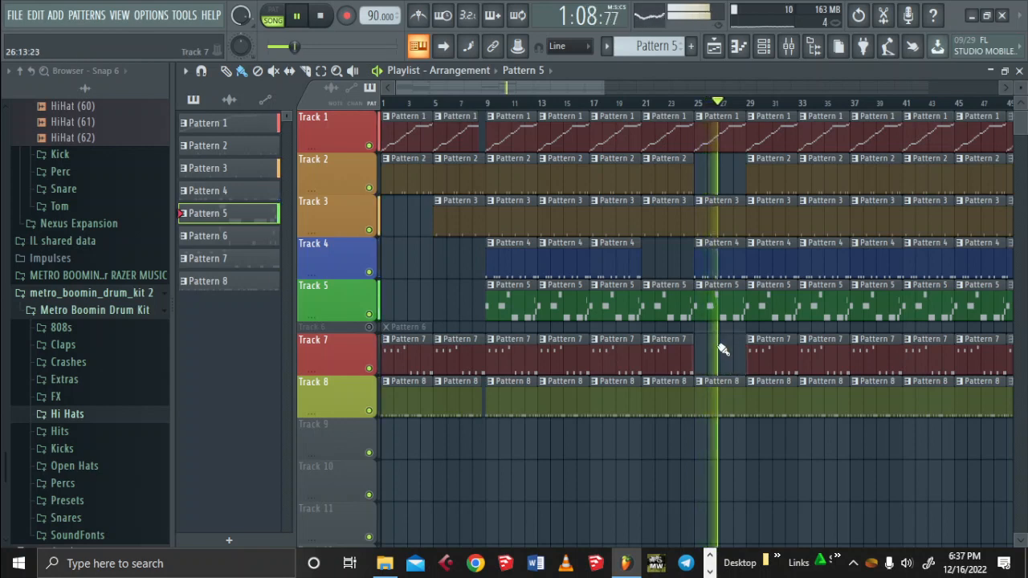
{"action": "right_click", "coordinate": [764, 353]}
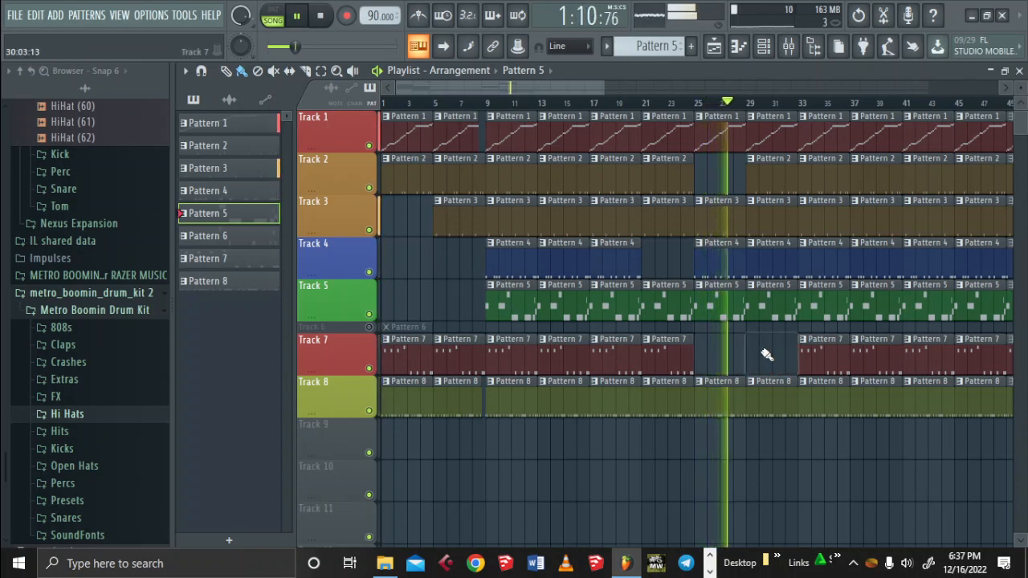
{"action": "left_click_drag", "start_coordinate": [607, 88], "coordinate": [656, 87]}
{"action": "right_click", "coordinate": [682, 164]}
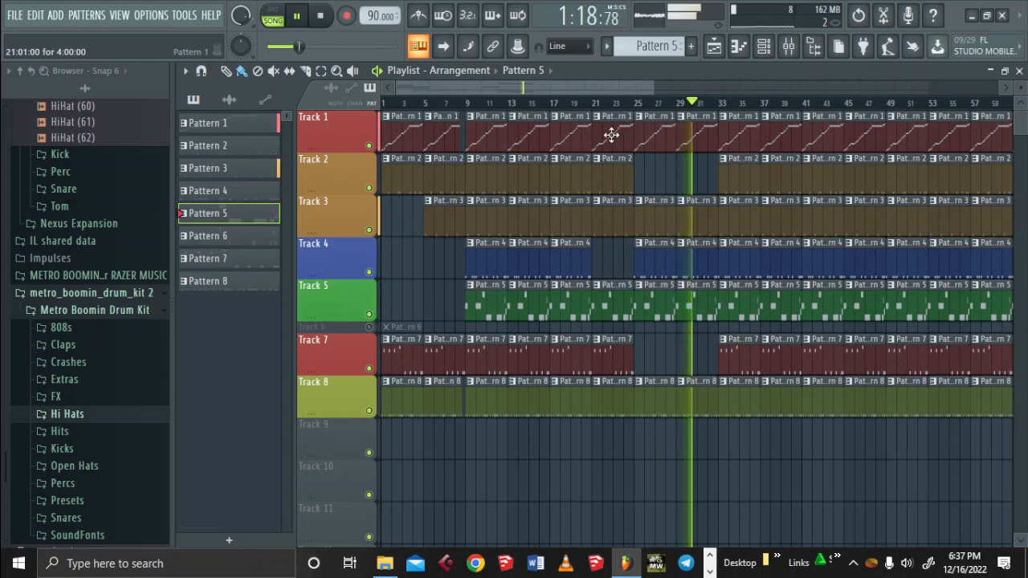
Replay the song from about bar 19 and delete the bar 21 clips of Patterns 7, 2 and 5 on Tracks 7, 2 and 5
{"action": "key", "text": "space"}
{"action": "left_click", "coordinate": [592, 103]}
{"action": "key", "text": "space"}
{"action": "left_click", "coordinate": [570, 104]}
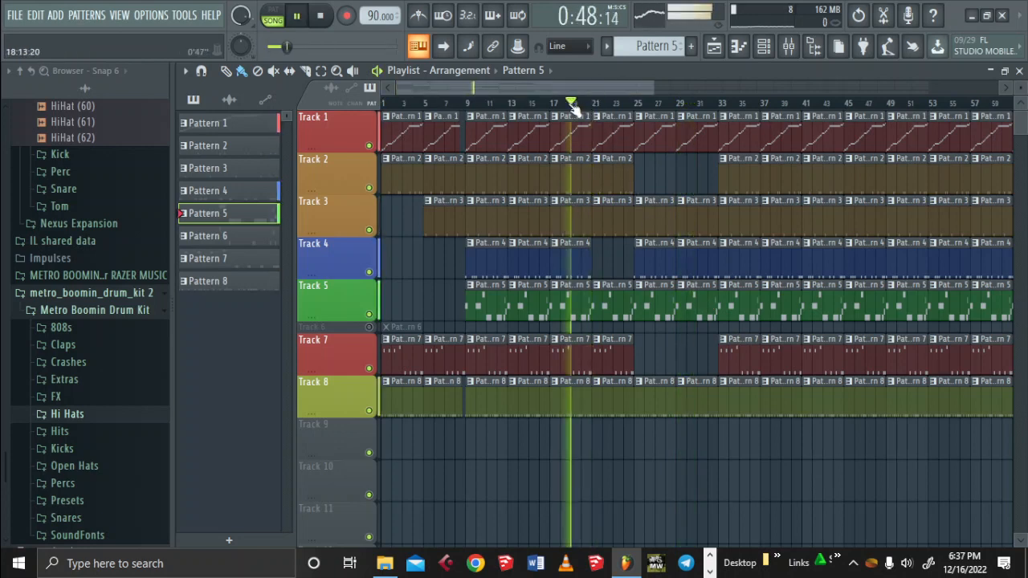
{"action": "right_click", "coordinate": [616, 351]}
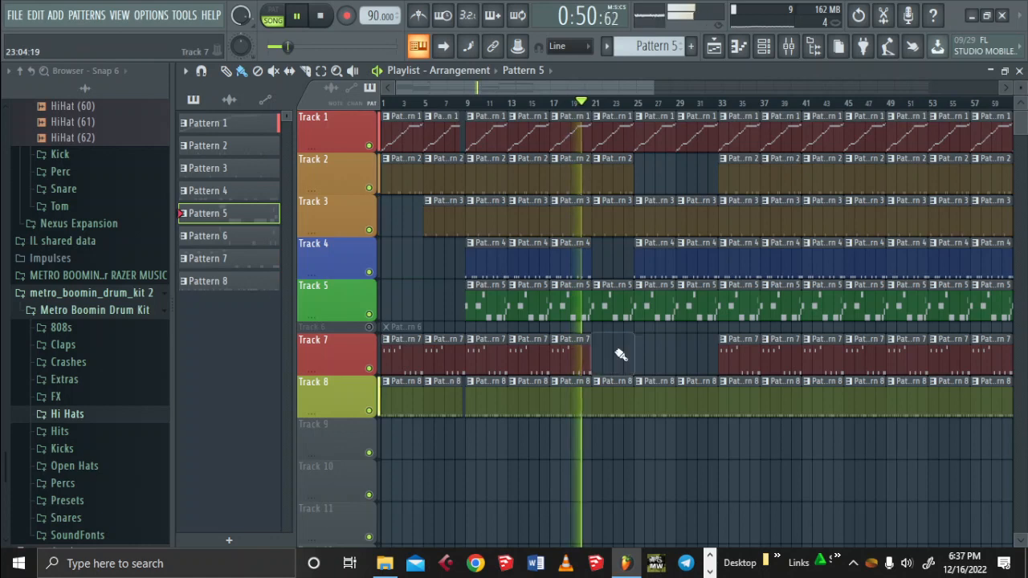
{"action": "right_click", "coordinate": [600, 176]}
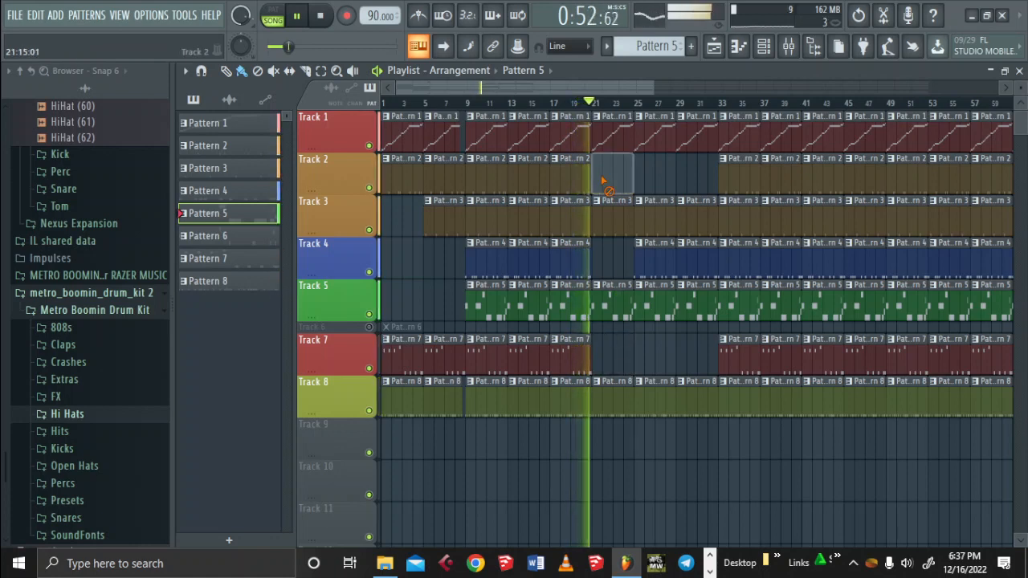
{"action": "right_click", "coordinate": [620, 310]}
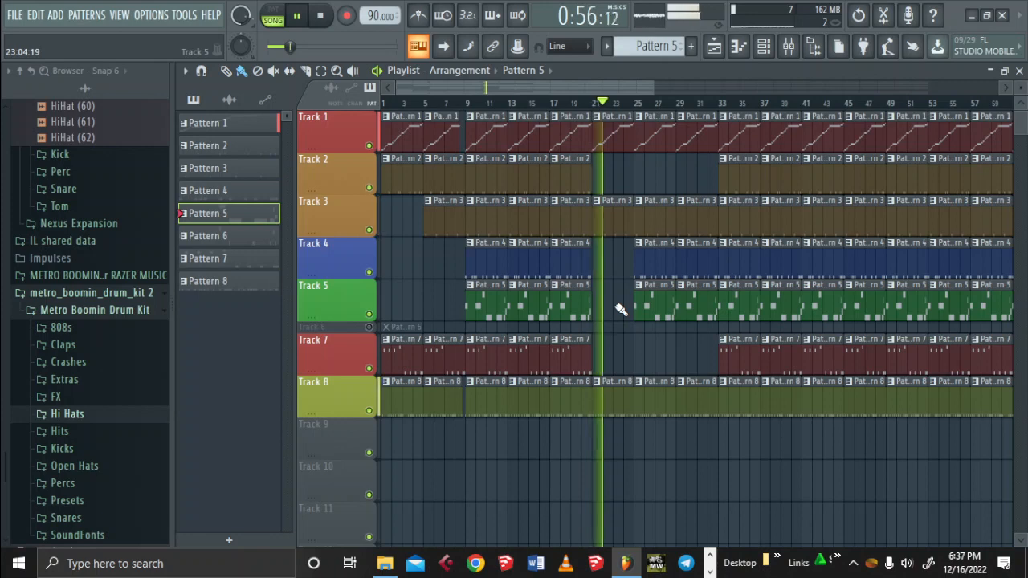
Paint Pattern 7 clips at bars 25 and 29 on Track 7
{"action": "left_click", "coordinate": [645, 270]}
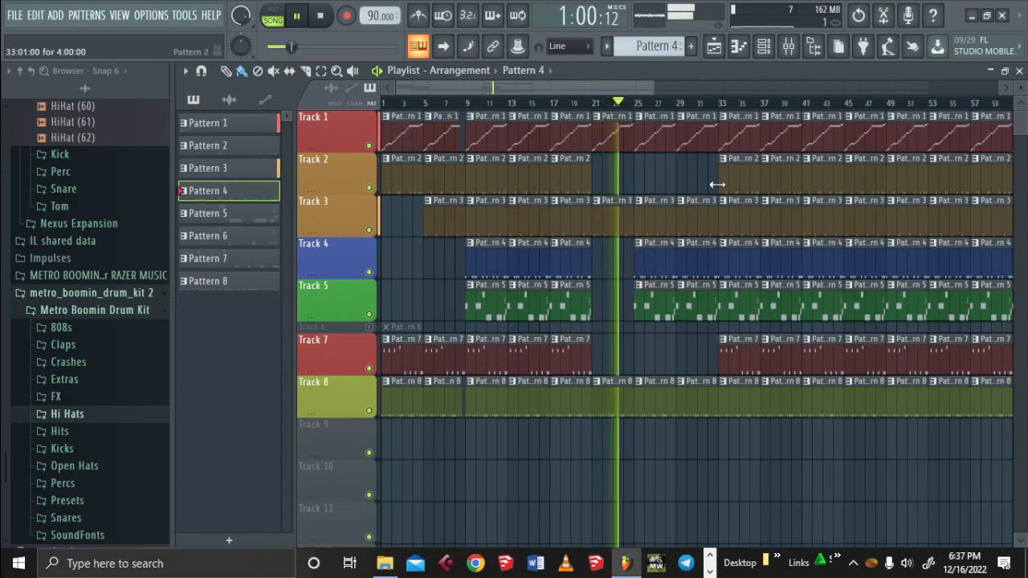
{"action": "left_click", "coordinate": [727, 350]}
{"action": "left_click_drag", "start_coordinate": [636, 362], "coordinate": [718, 351]}
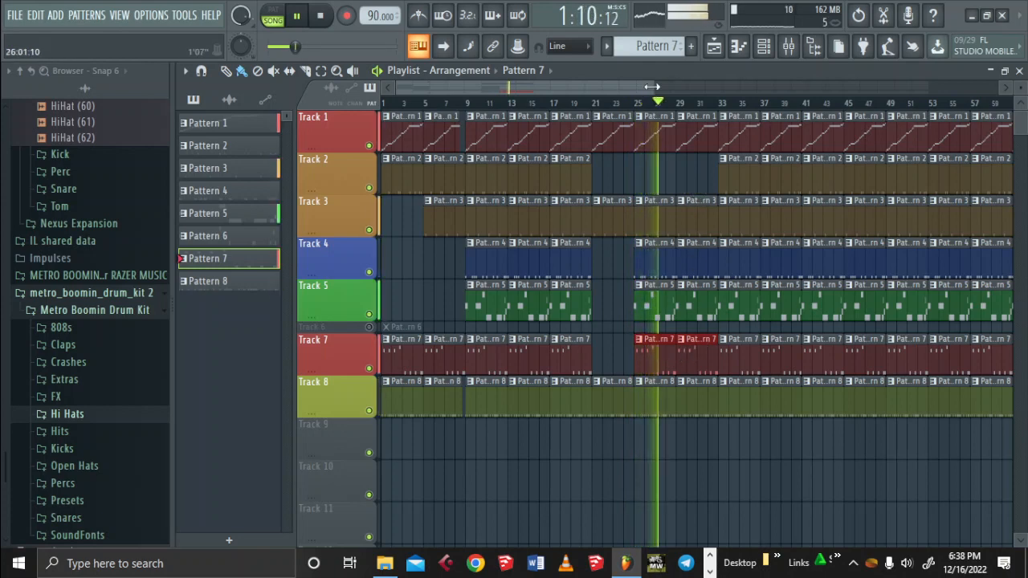
Delete the newly painted Pattern 7 clips at bars 25 and 29 on Track 7 and stop playback
{"action": "left_click_drag", "start_coordinate": [655, 84], "coordinate": [753, 83]}
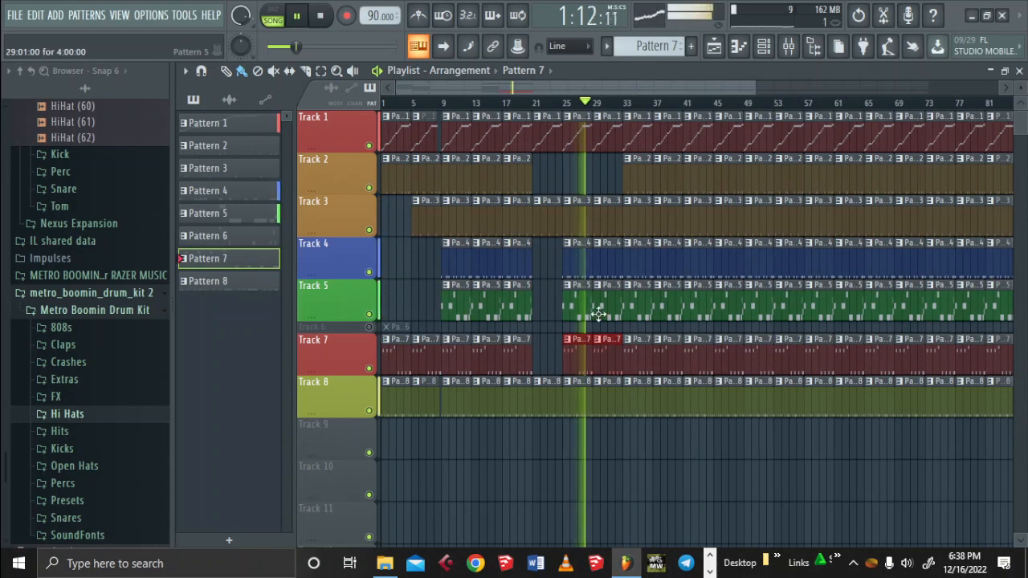
{"action": "right_click", "coordinate": [571, 351]}
{"action": "right_click", "coordinate": [598, 354]}
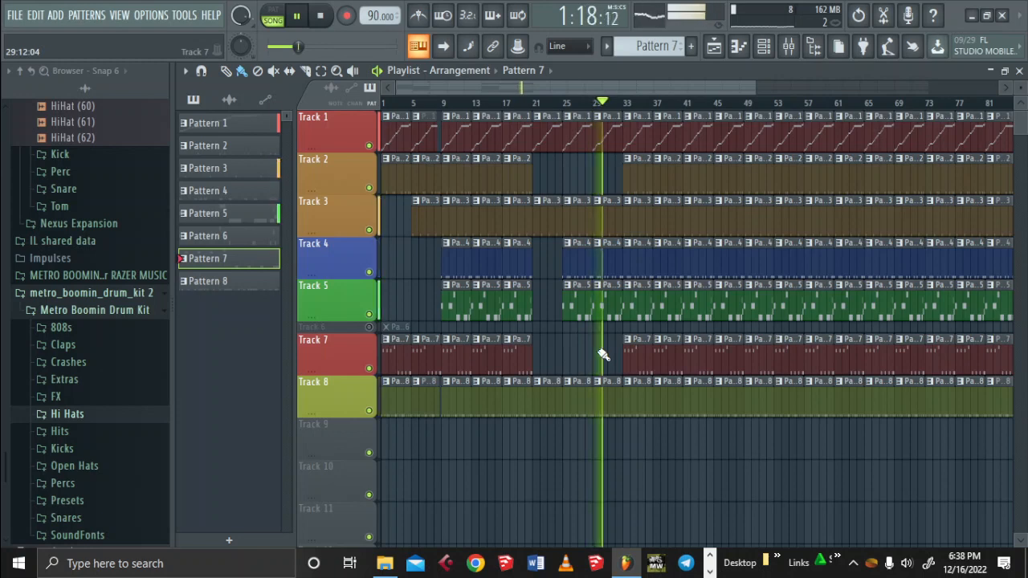
{"action": "key", "text": "space"}
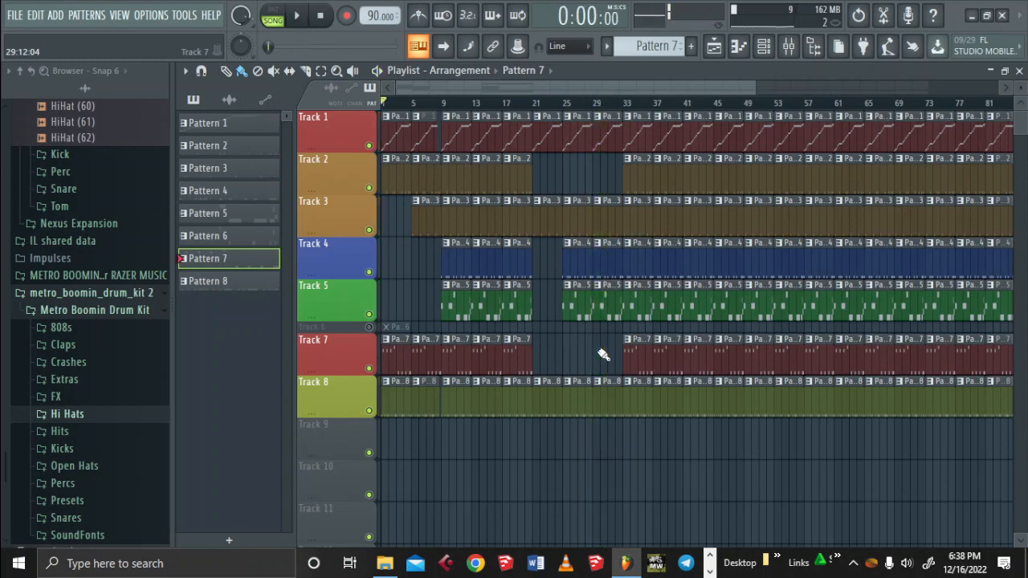
Open Pattern 7's Hot Shit (90BPM) notes in the piano roll and dismiss the note properties
{"action": "double_click", "coordinate": [633, 343]}
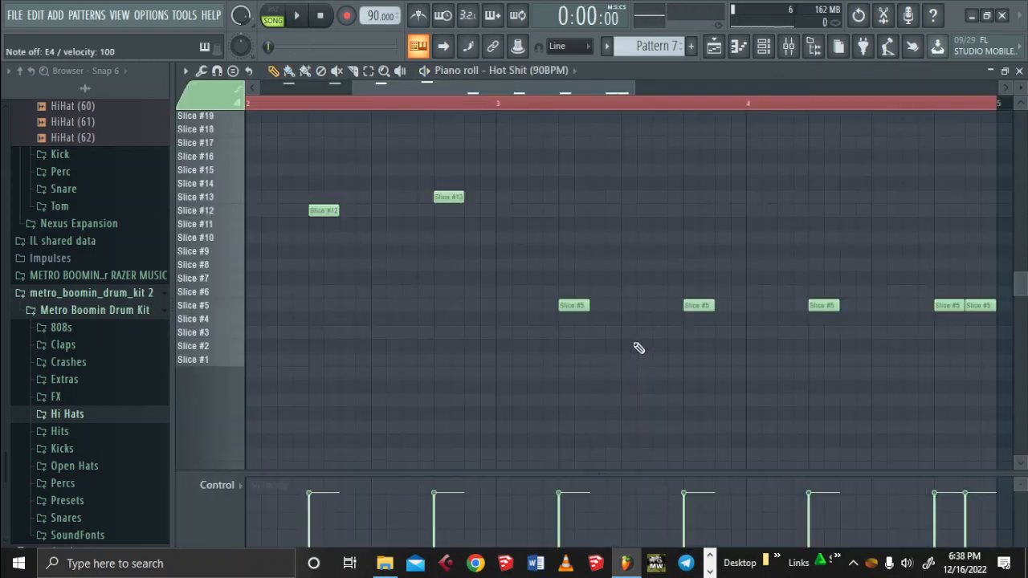
{"action": "double_click", "coordinate": [560, 252]}
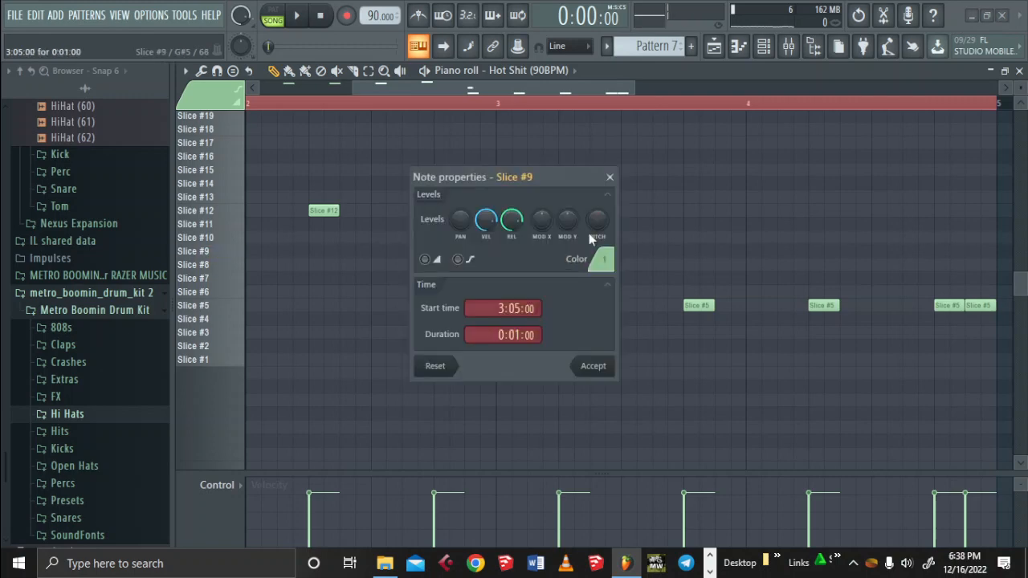
{"action": "left_click", "coordinate": [611, 177]}
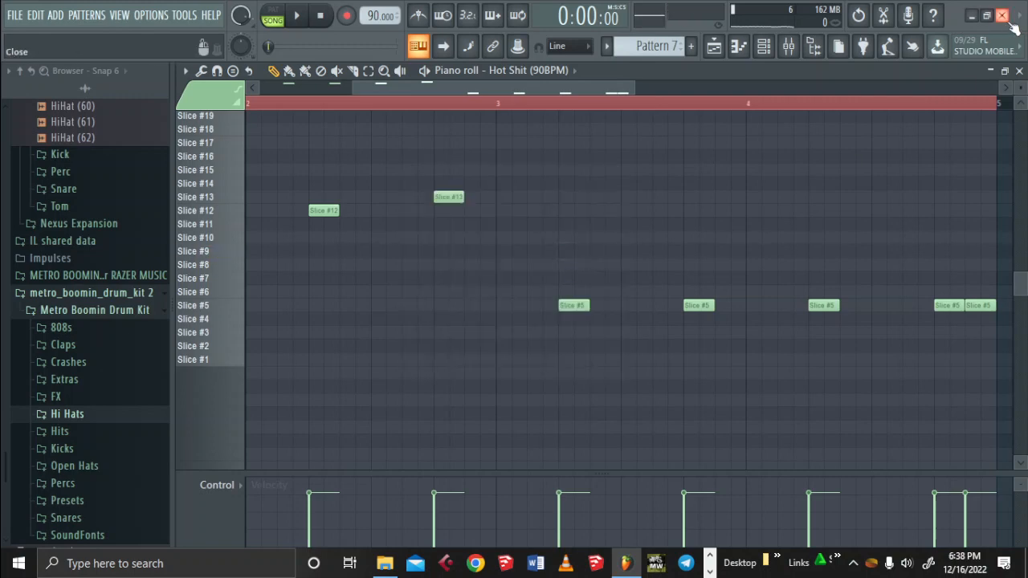
Close the piano roll, play from about bar 27, and delete the bar 33 Pattern 7 clip and the Pattern 2 clips at bars 33 and 37
{"action": "left_click", "coordinate": [1018, 71]}
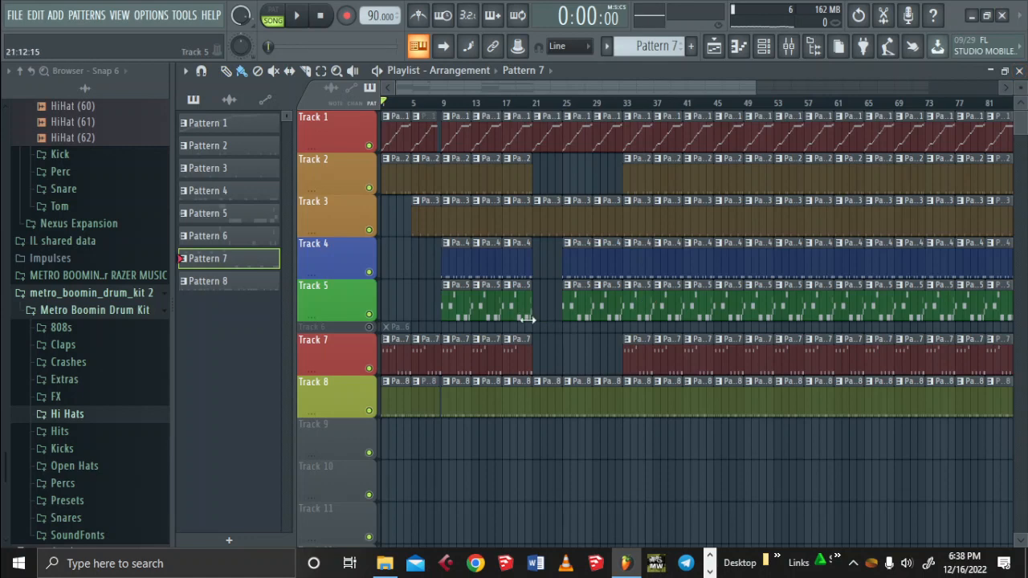
{"action": "left_click", "coordinate": [584, 104]}
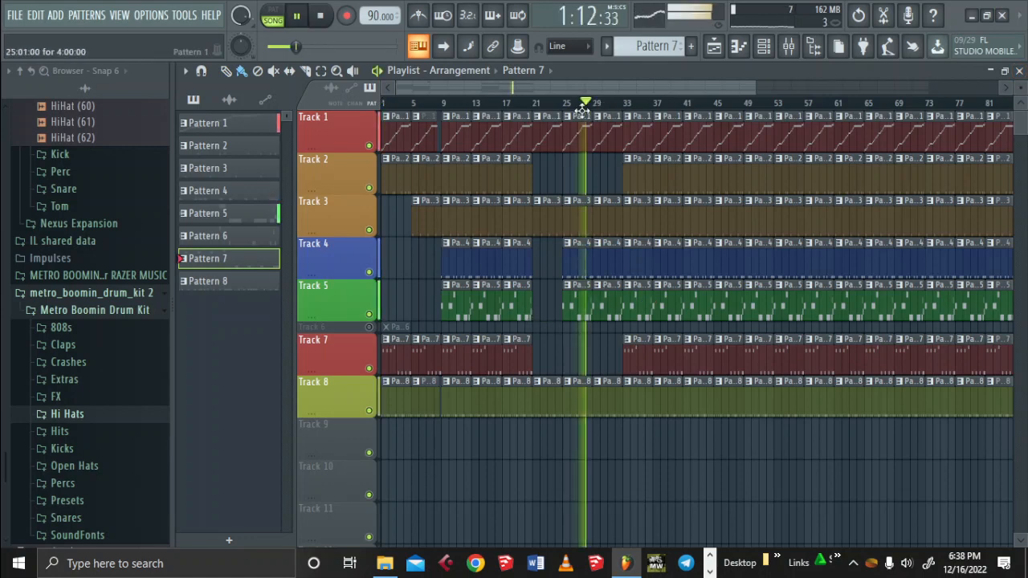
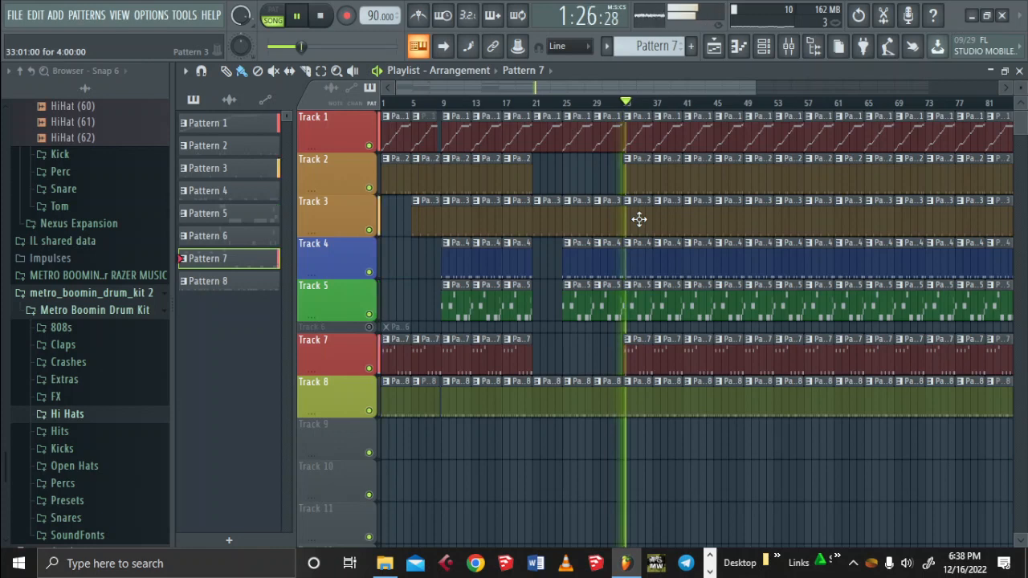
{"action": "right_click", "coordinate": [635, 370]}
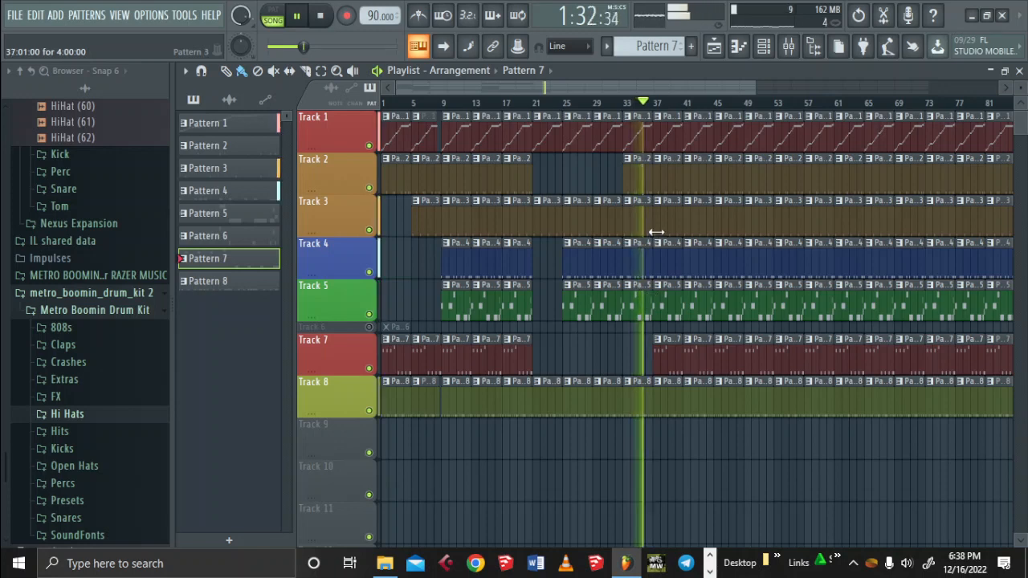
{"action": "right_click", "coordinate": [661, 167]}
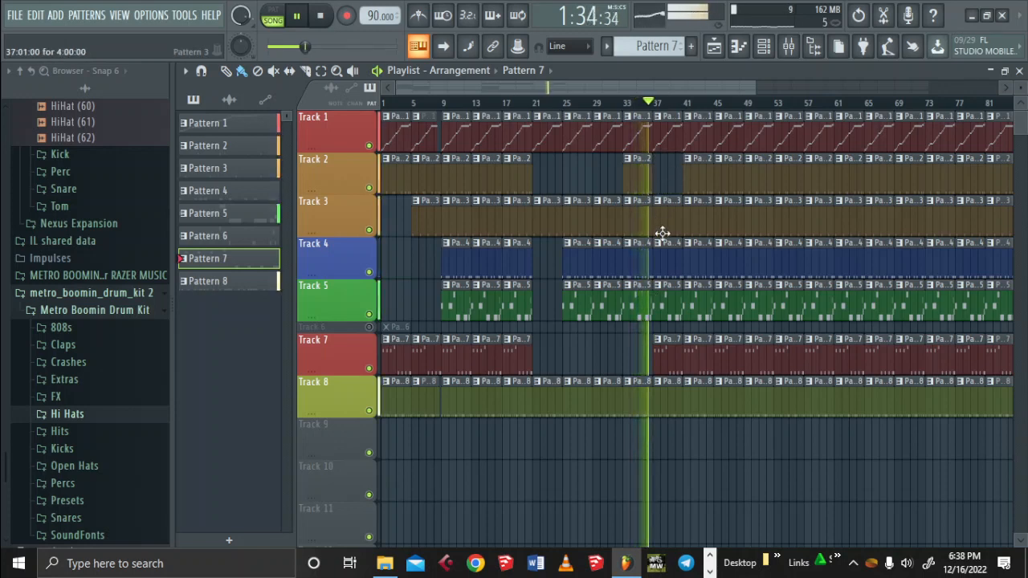
{"action": "right_click", "coordinate": [631, 181]}
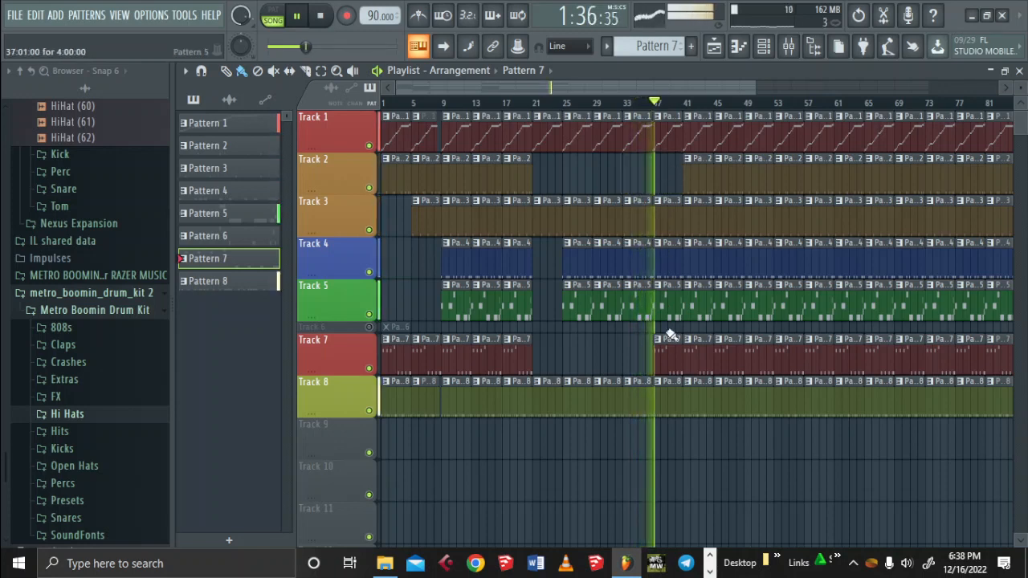
Delete the Pattern 8 clips at bars 37, 25 and 29 on Track 8
{"action": "right_click", "coordinate": [667, 404]}
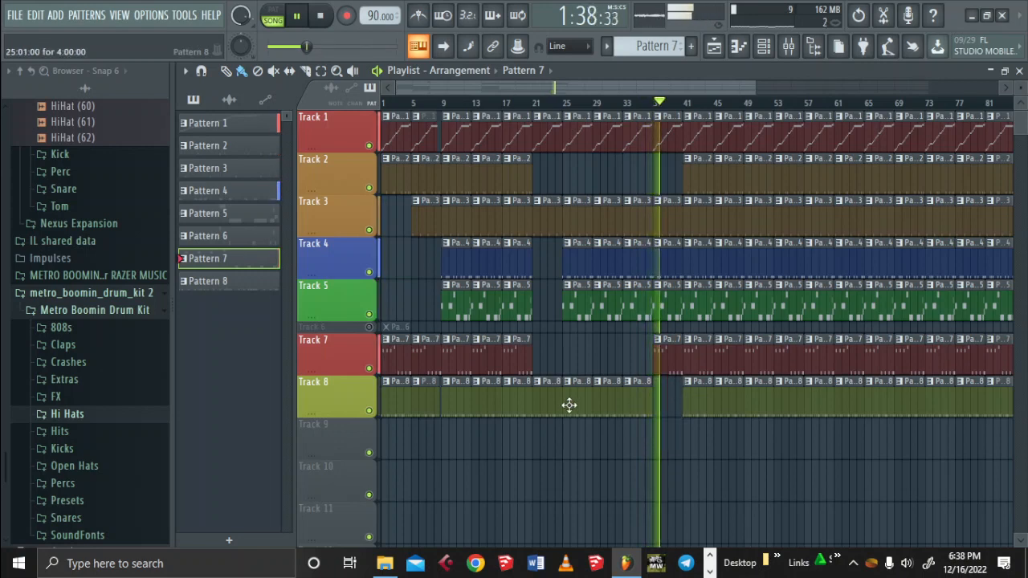
{"action": "right_click", "coordinate": [578, 406]}
{"action": "right_click", "coordinate": [606, 409]}
Replay the song from about bar 23 and paint Pattern 7 clips at bars 29 and 33 on Track 7
{"action": "key", "text": "space"}
{"action": "left_click", "coordinate": [548, 103]}
{"action": "key", "text": "space"}
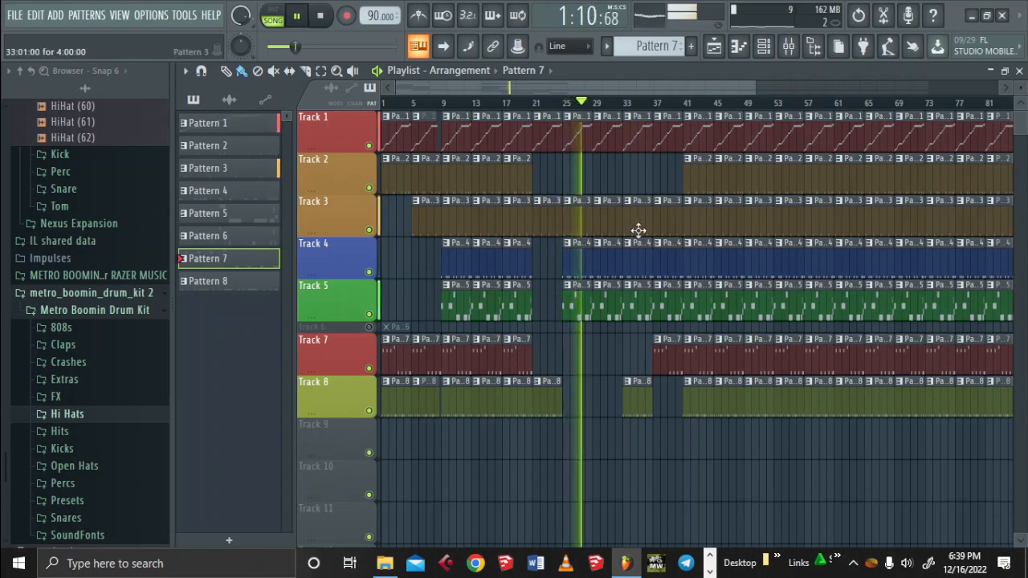
{"action": "left_click", "coordinate": [695, 165]}
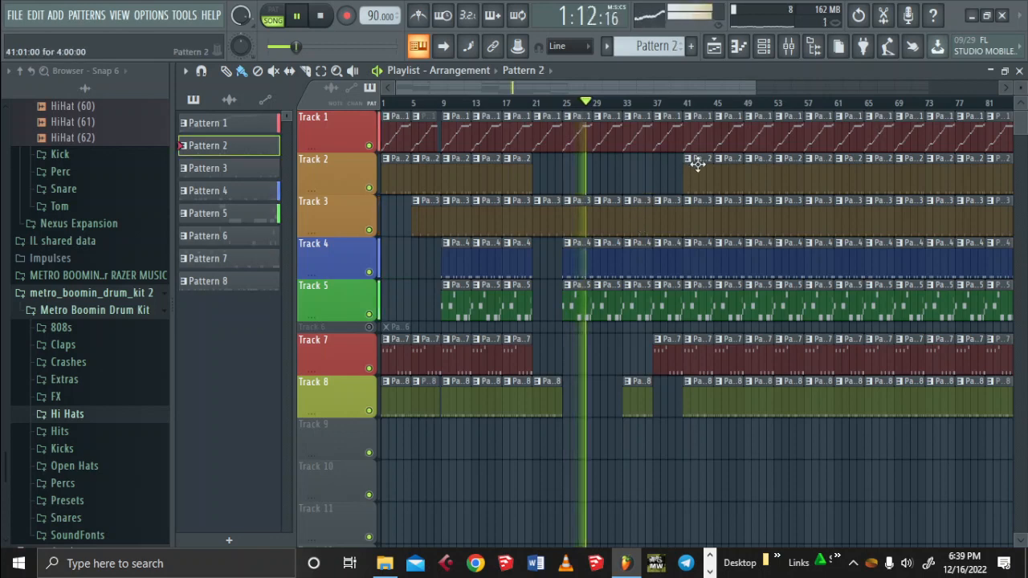
{"action": "left_click", "coordinate": [673, 368]}
{"action": "left_click_drag", "start_coordinate": [591, 362], "coordinate": [653, 374]}
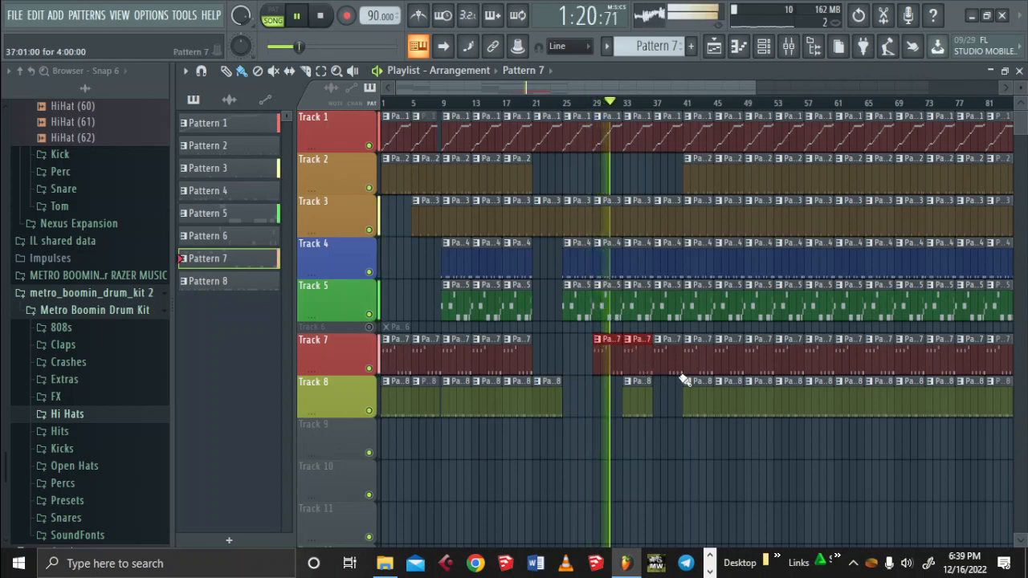
Delete the Pattern 8 clip at bar 41 on Track 8 and the Pattern 7 clips at bars 33 and 37 on Track 7
{"action": "right_click", "coordinate": [692, 402]}
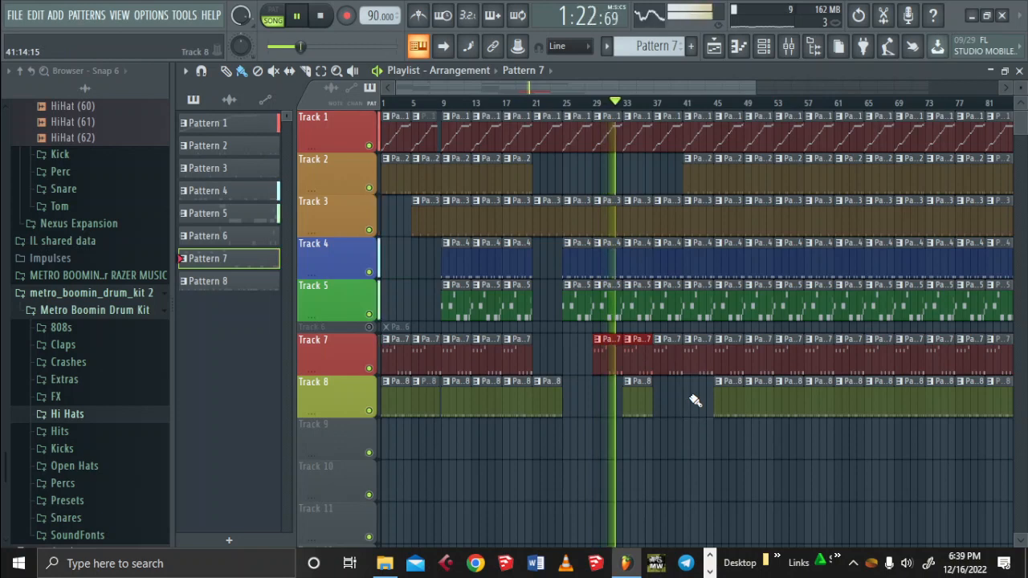
{"action": "right_click", "coordinate": [639, 365]}
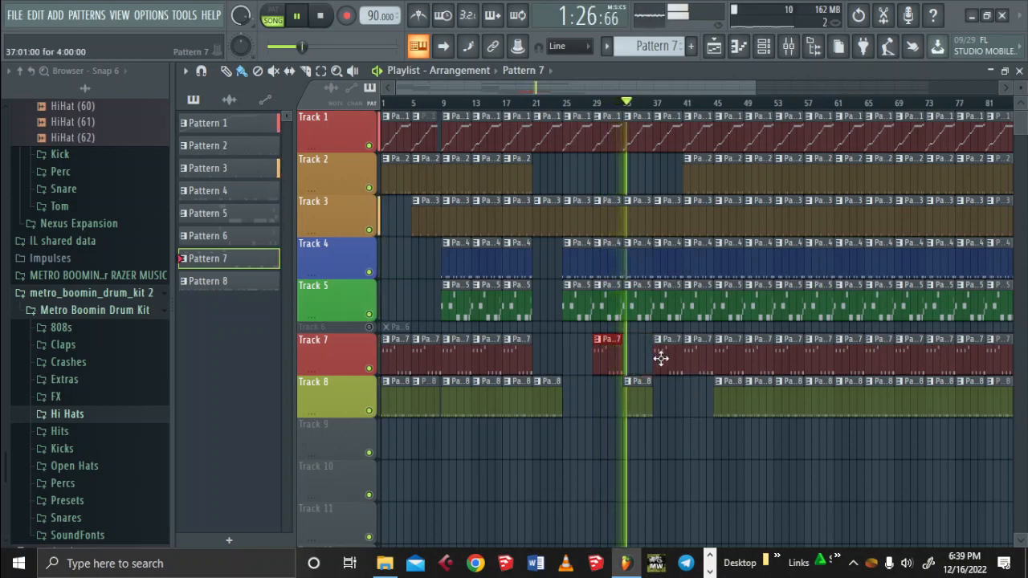
{"action": "right_click", "coordinate": [662, 358]}
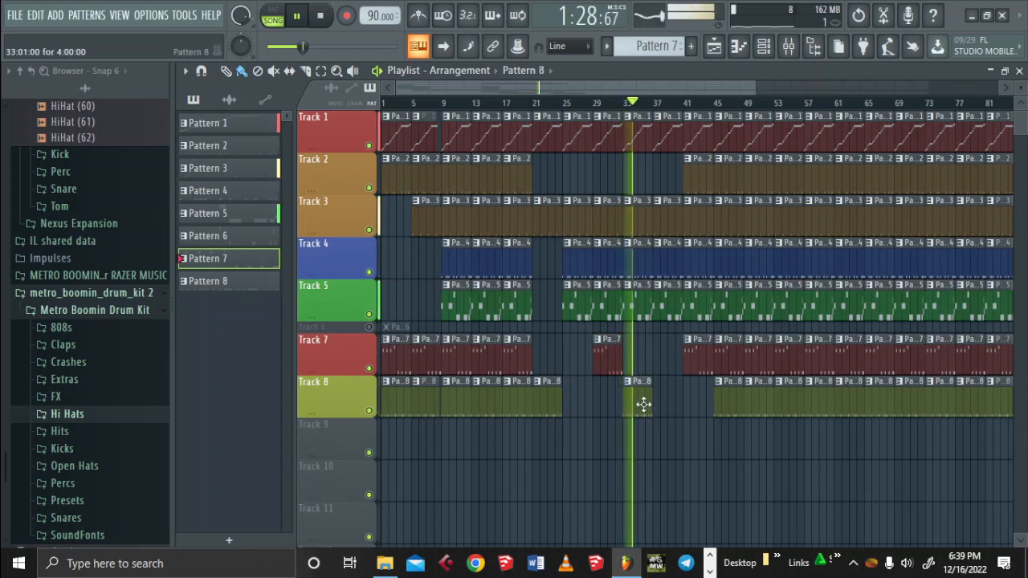
Paint Pattern 8 clips at bars 37 and 41 on Track 8
{"action": "left_click", "coordinate": [642, 404]}
{"action": "left_click", "coordinate": [658, 411]}
{"action": "left_click", "coordinate": [696, 409]}
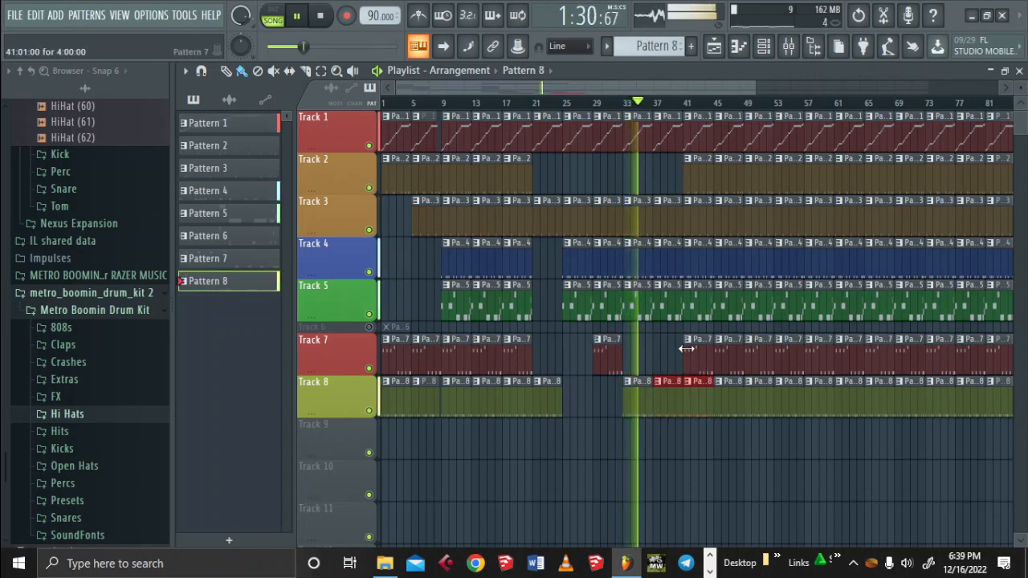
Delete the Pattern 3, 4 and 7 clips at bars 41 and 45, plus the Pattern 2 clip at bar 45
{"action": "right_click", "coordinate": [697, 215]}
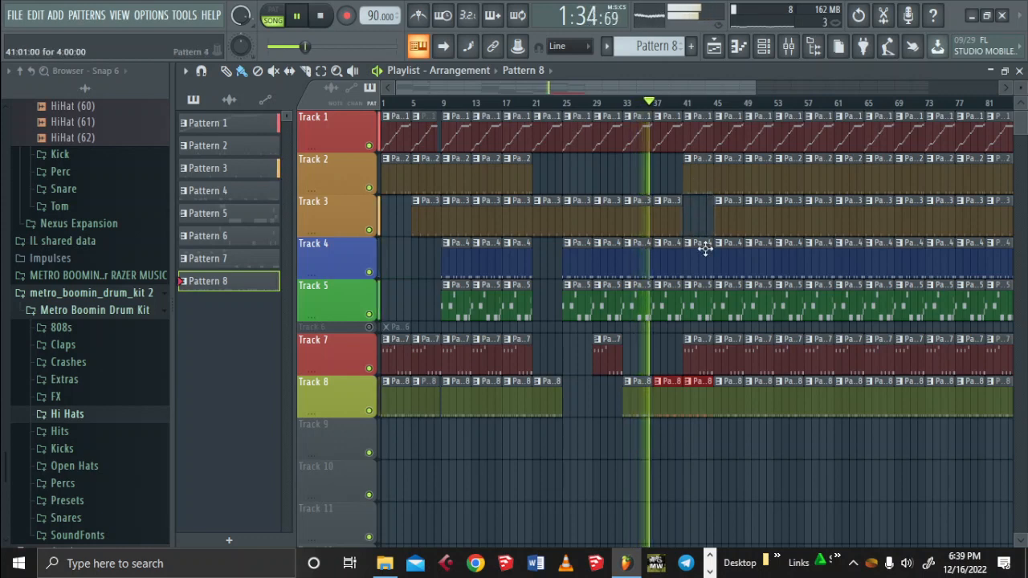
{"action": "right_click", "coordinate": [705, 262]}
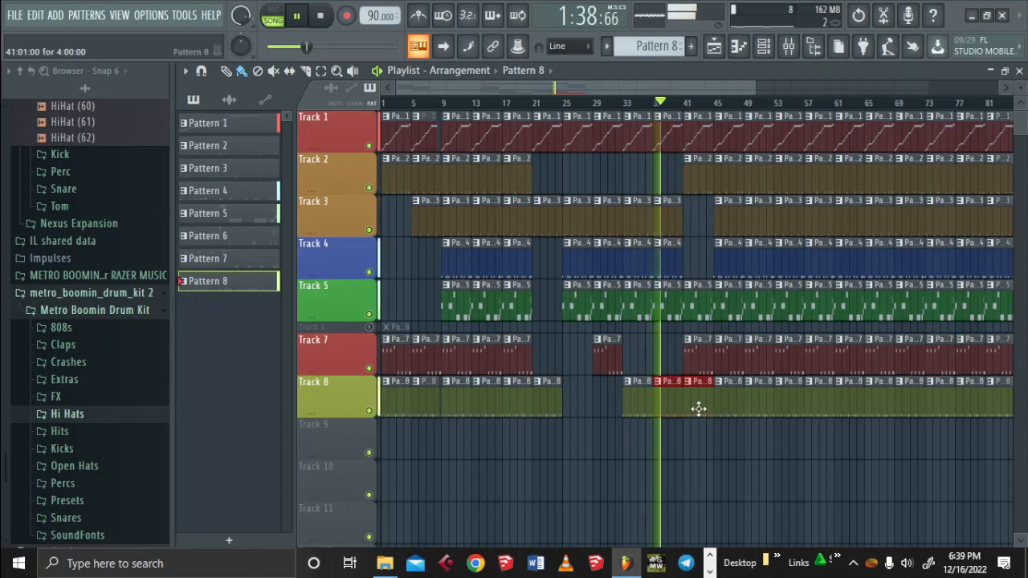
{"action": "right_click", "coordinate": [733, 270]}
{"action": "right_click", "coordinate": [729, 219]}
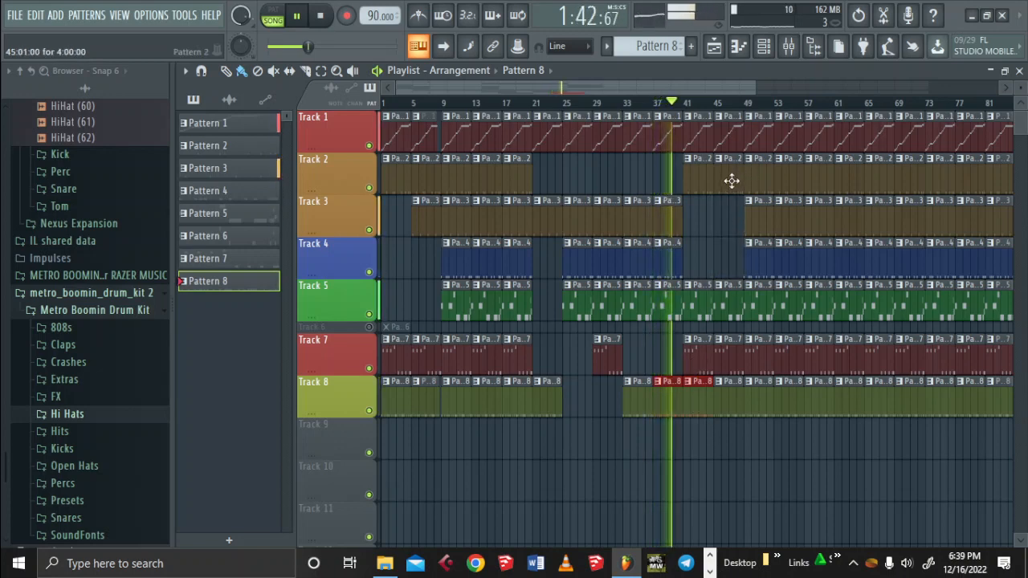
{"action": "right_click", "coordinate": [729, 178]}
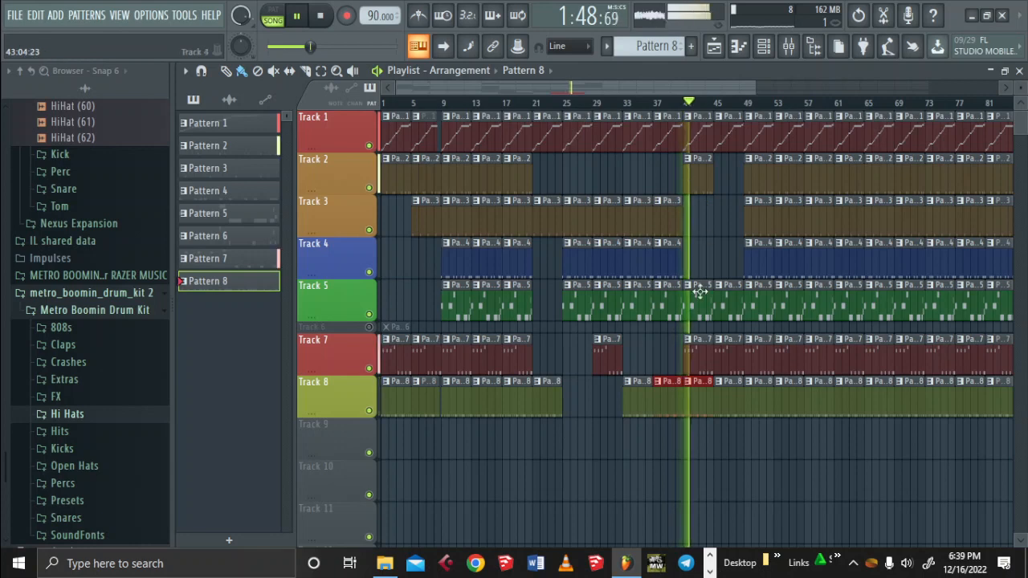
{"action": "right_click", "coordinate": [705, 355]}
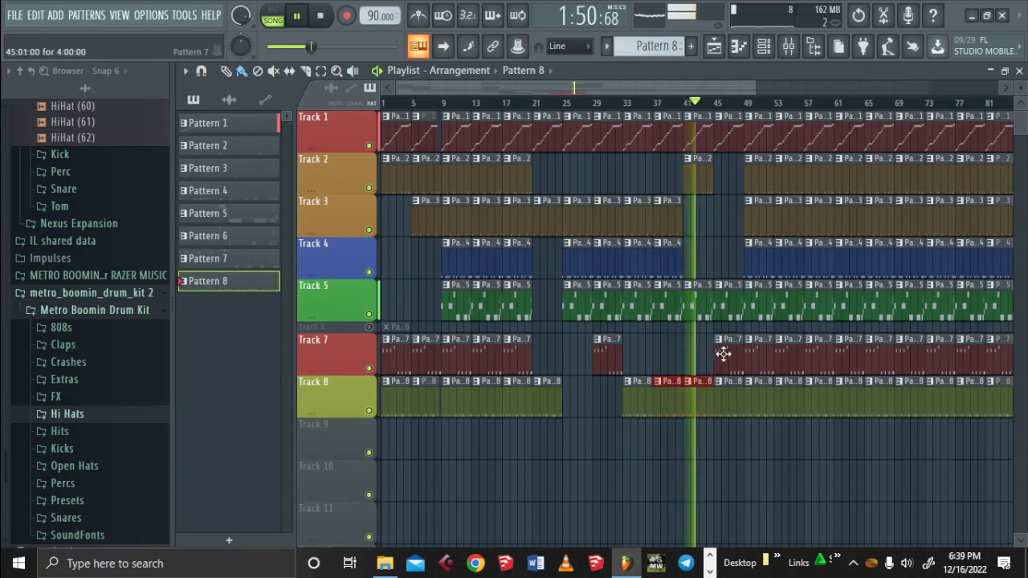
{"action": "right_click", "coordinate": [723, 354]}
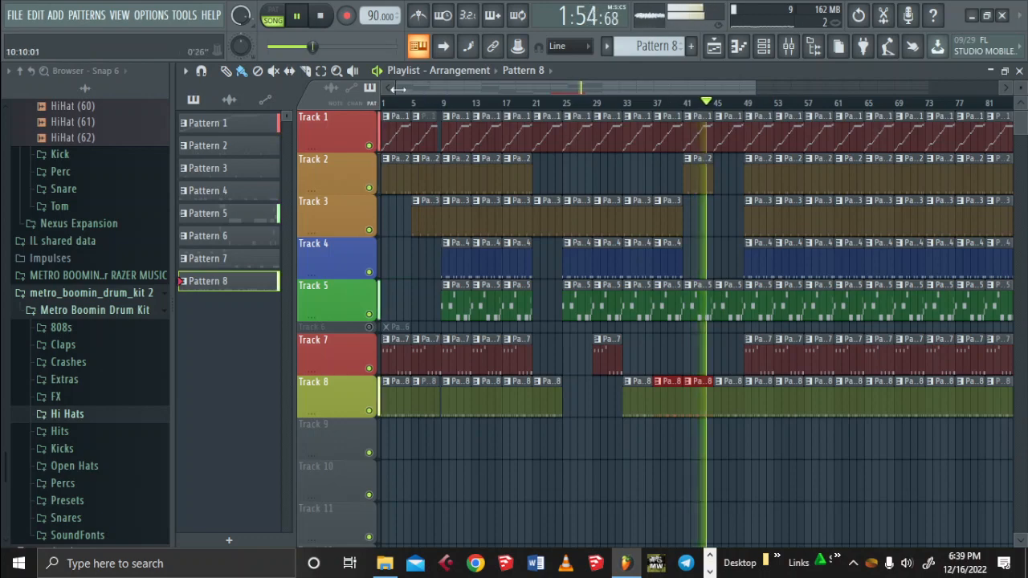
Trim the end of Track 1's Pattern 1 clip at bar 45 to just before bar 49, audition the transition and stop playback
{"action": "left_click_drag", "start_coordinate": [397, 89], "coordinate": [784, 91]}
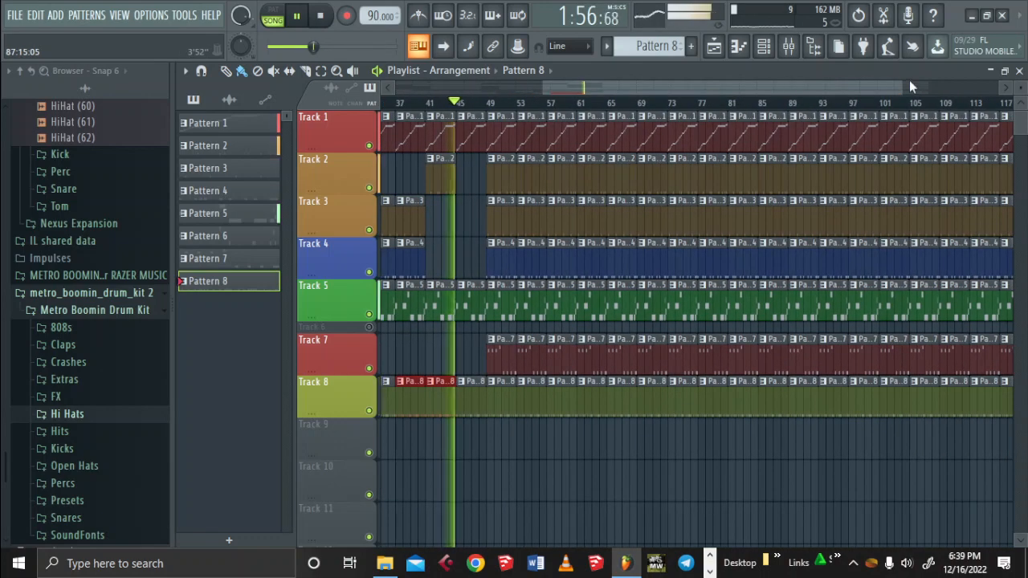
{"action": "left_click_drag", "start_coordinate": [902, 87], "coordinate": [644, 106]}
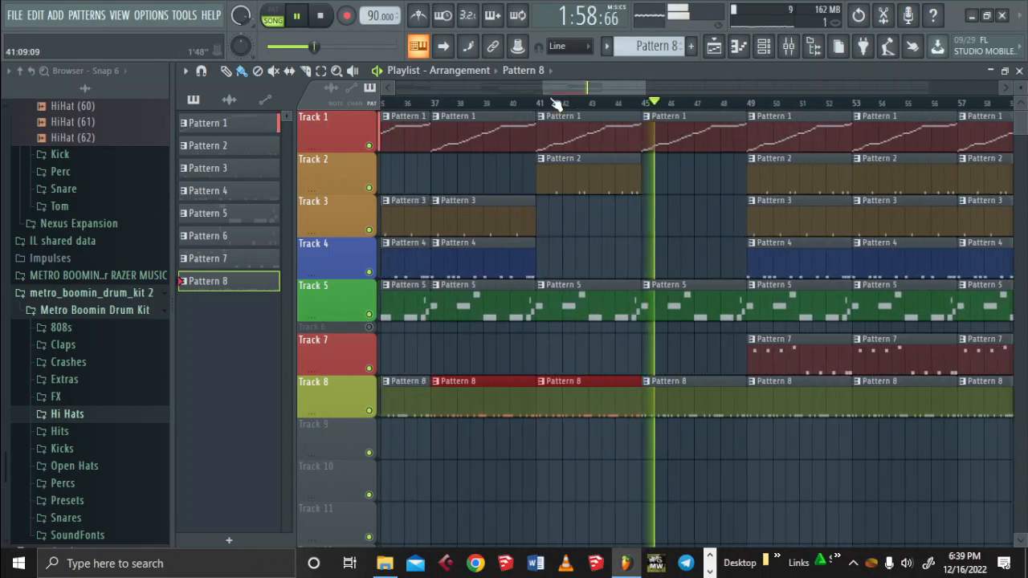
{"action": "left_click_drag", "start_coordinate": [544, 87], "coordinate": [598, 89]}
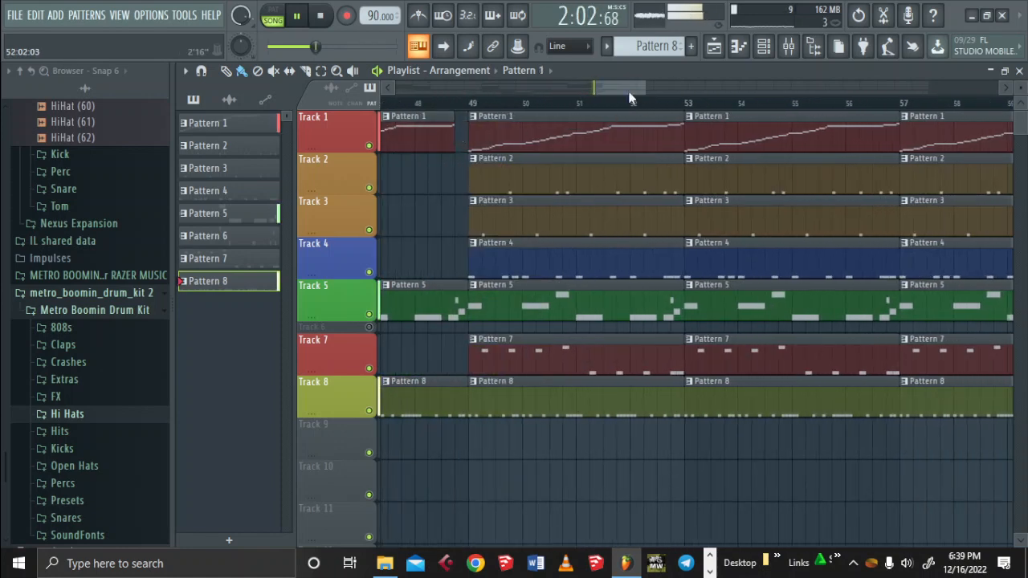
{"action": "left_click_drag", "start_coordinate": [603, 94], "coordinate": [588, 95]}
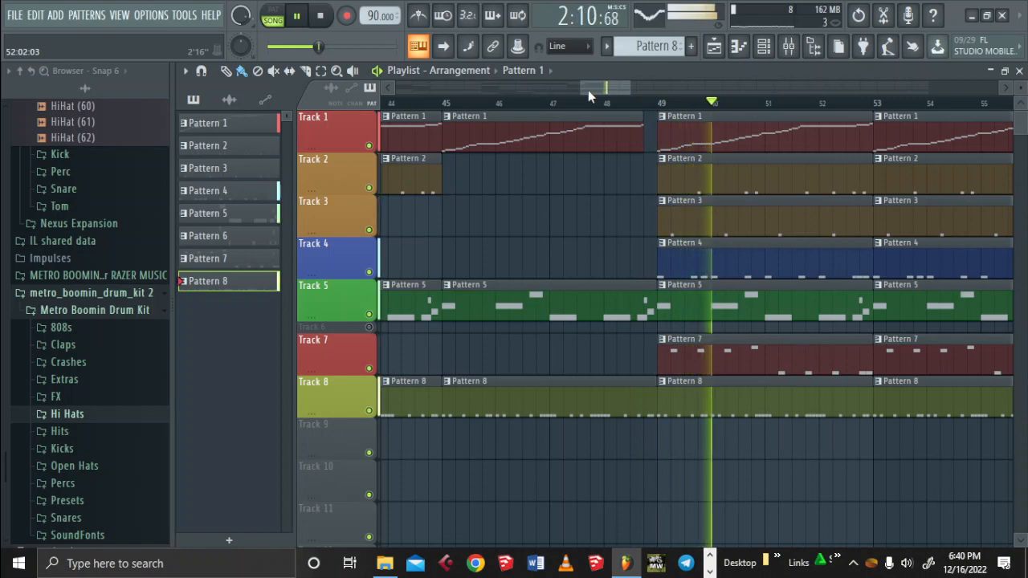
{"action": "key", "text": "space"}
Select all clips from bar 61 to the end of the song on every track and delete them
{"action": "left_click_drag", "start_coordinate": [628, 86], "coordinate": [755, 83]}
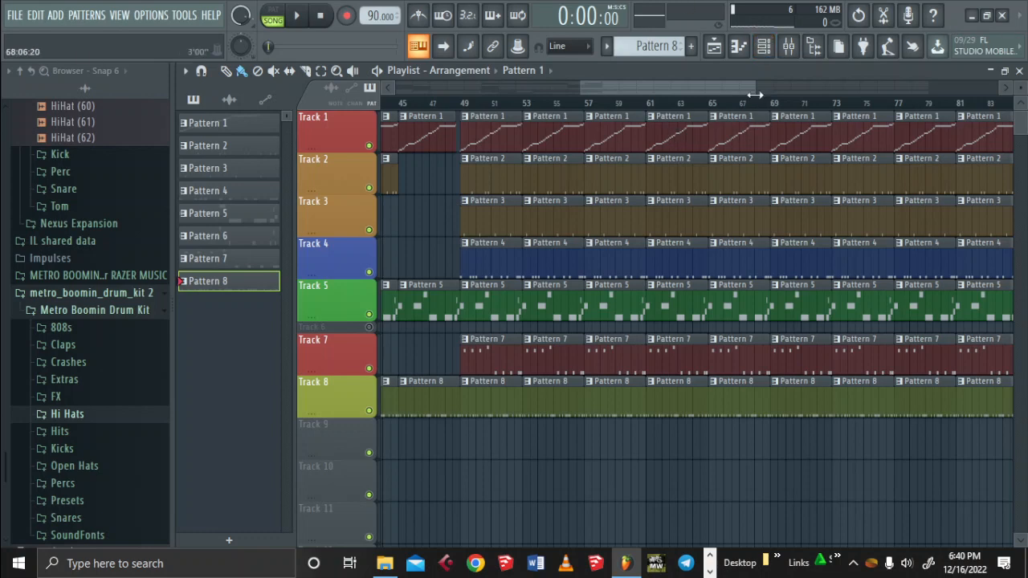
{"action": "left_click_drag", "start_coordinate": [755, 94], "coordinate": [955, 87]}
{"action": "left_click_drag", "start_coordinate": [582, 85], "coordinate": [394, 87]}
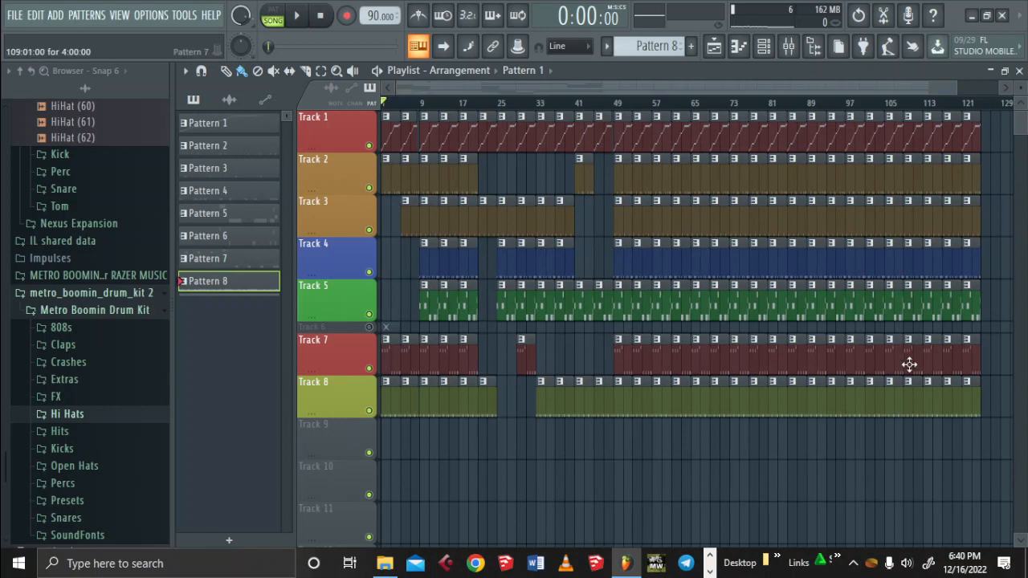
{"action": "left_click_drag", "start_coordinate": [1000, 458], "coordinate": [676, 78]}
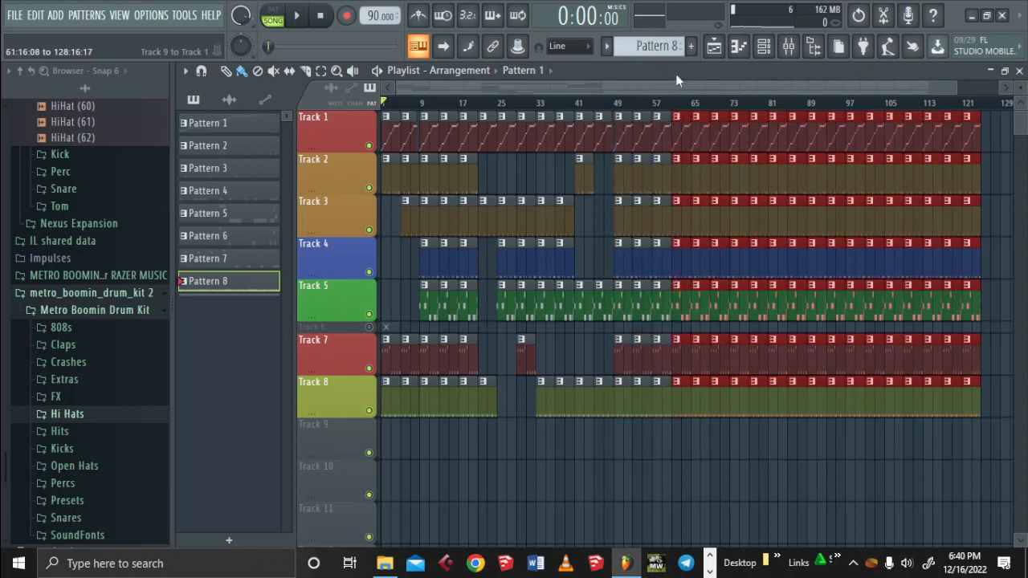
{"action": "key", "text": "Delete"}
Select the clips from bar 21 to bar 61 across all tracks and place a copy of them starting at bar 61
{"action": "left_click_drag", "start_coordinate": [721, 416], "coordinate": [464, 151]}
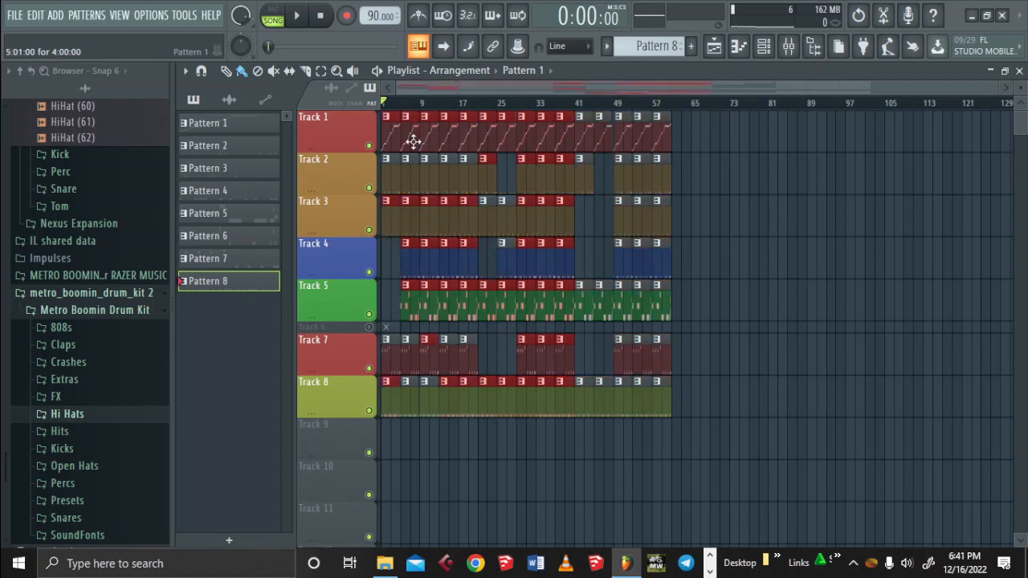
{"action": "left_click", "coordinate": [381, 138]}
{"action": "left_click_drag", "start_coordinate": [387, 128], "coordinate": [682, 133]}
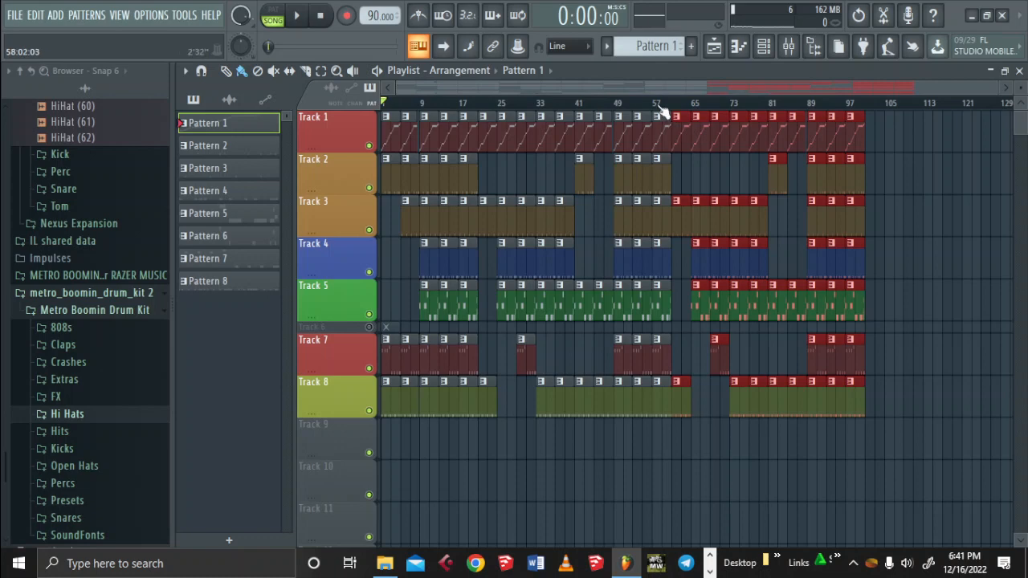
Play the song from about bar 57 and mute Track 7
{"action": "left_click", "coordinate": [657, 105]}
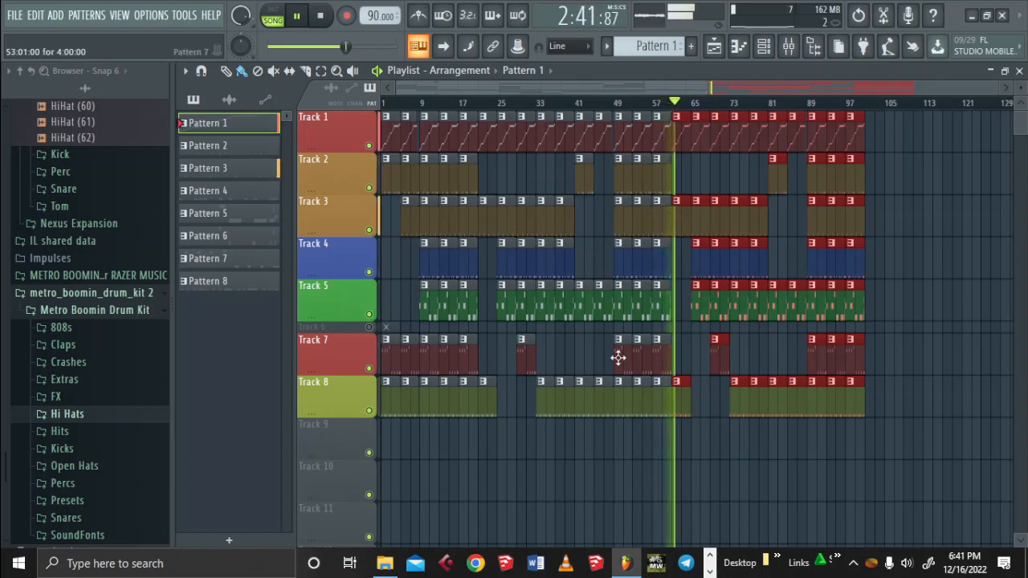
{"action": "left_click", "coordinate": [369, 370]}
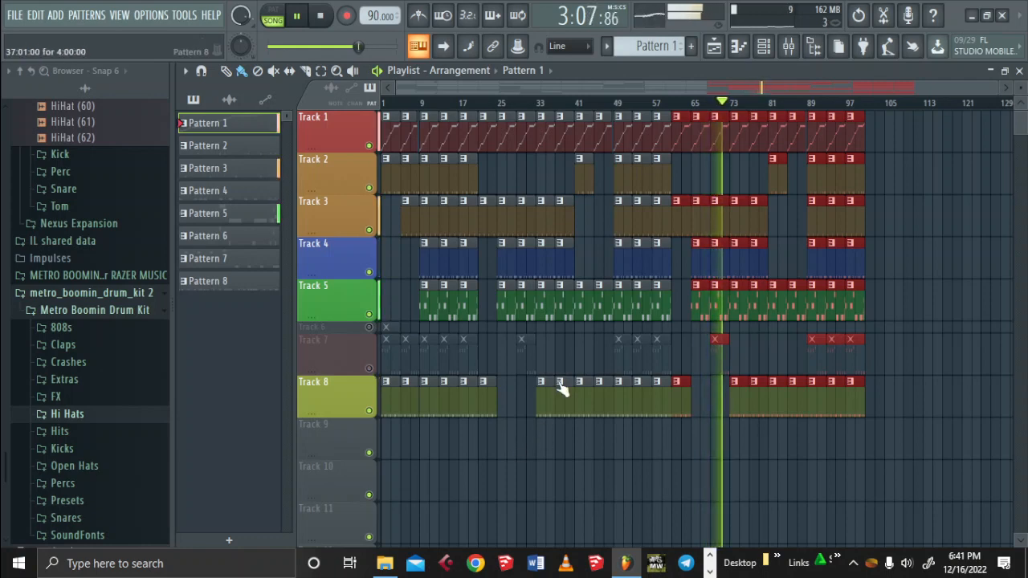
Recolor Track 1 dark olive grey and Track 5 pinkish red
{"action": "right_click", "coordinate": [356, 128]}
{"action": "left_click", "coordinate": [392, 133]}
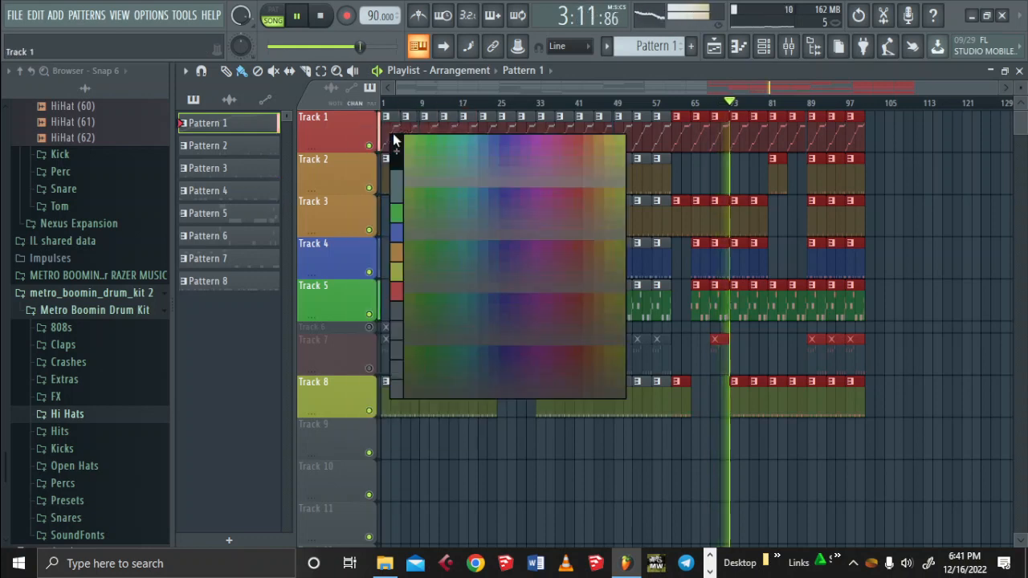
{"action": "left_click", "coordinate": [472, 365]}
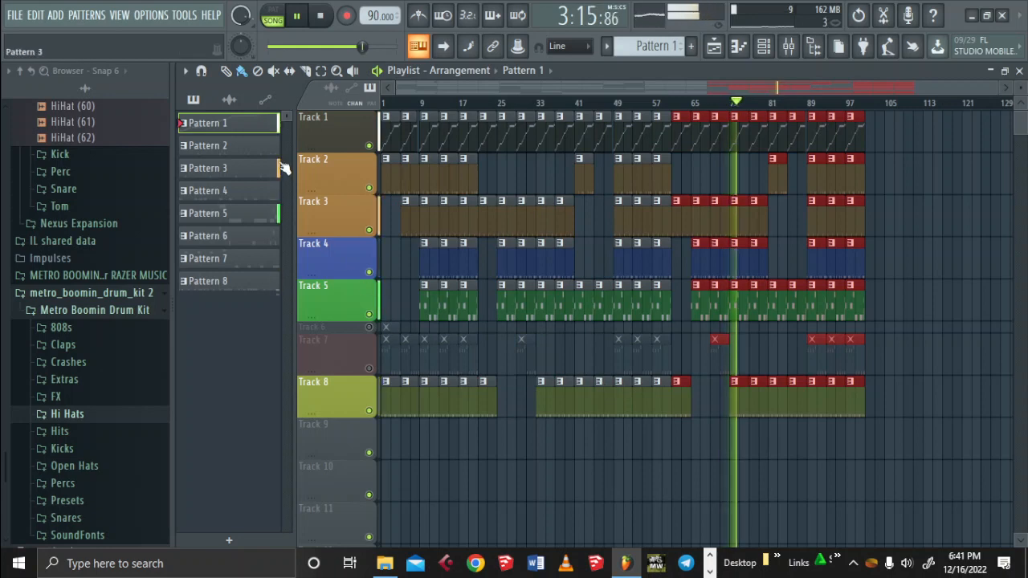
{"action": "right_click", "coordinate": [359, 395]}
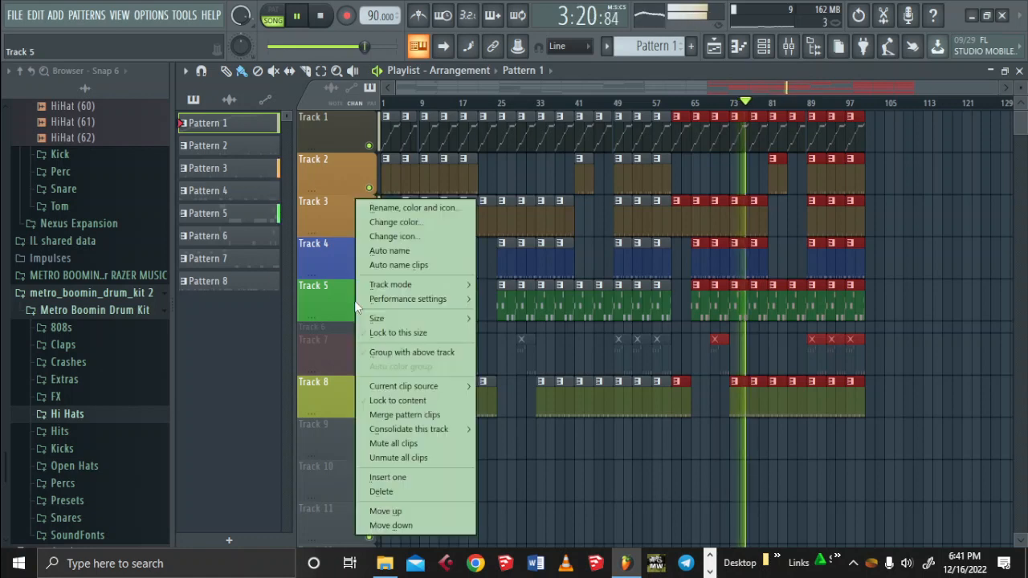
{"action": "left_click", "coordinate": [442, 220]}
{"action": "left_click", "coordinate": [624, 222]}
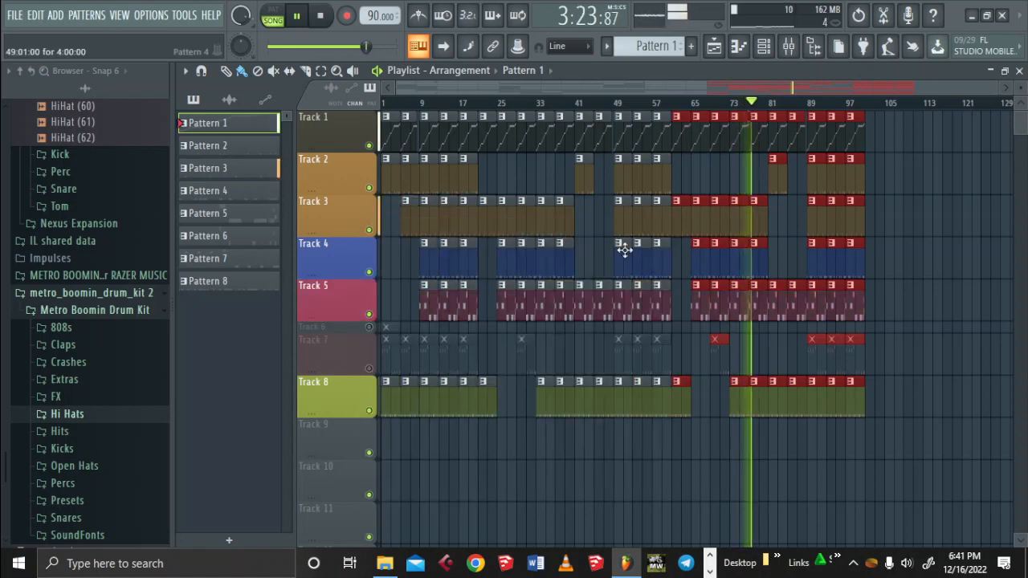
Recolor Track 5 bright red and add a short Pattern 1 clip at the end of Track 1, from bar 101
{"action": "right_click", "coordinate": [345, 303]}
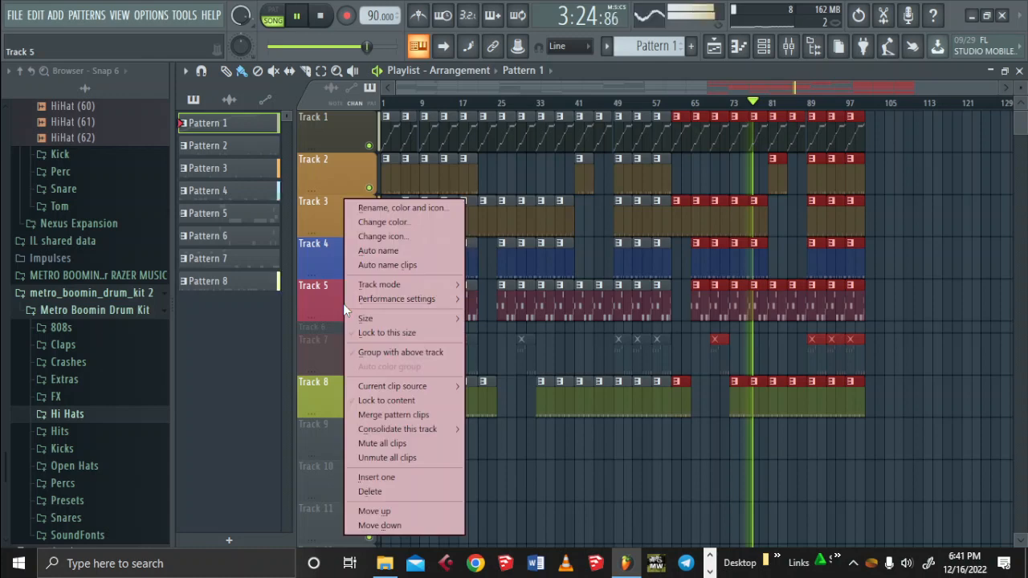
{"action": "left_click", "coordinate": [437, 232]}
{"action": "left_click", "coordinate": [623, 228]}
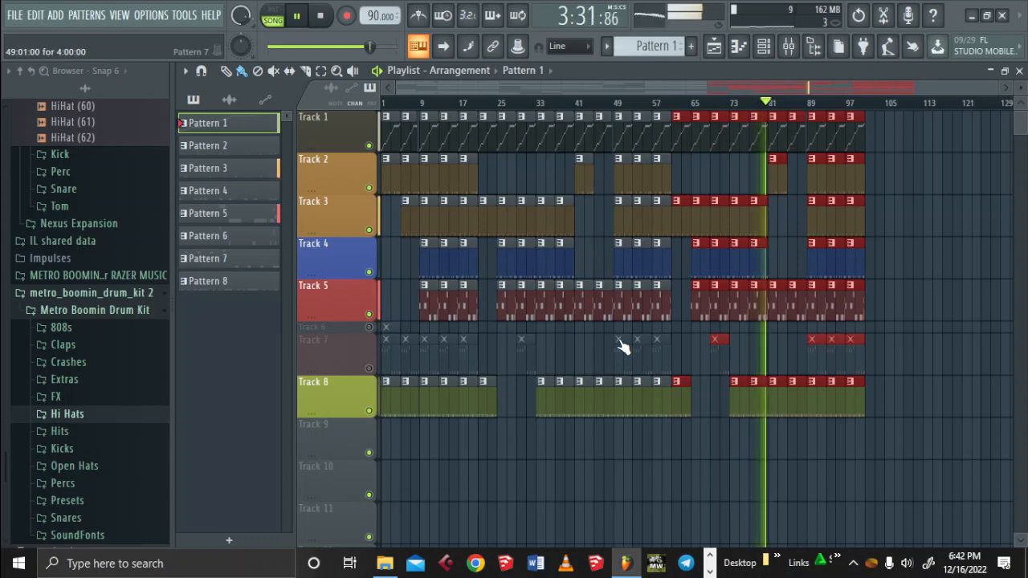
{"action": "left_click", "coordinate": [864, 139]}
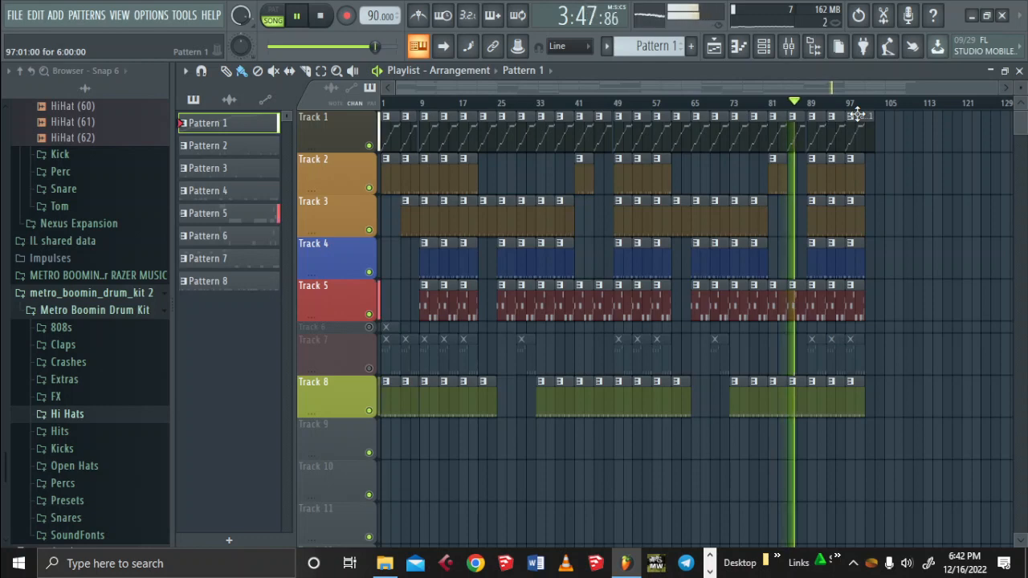
In the mixer, route Insert 5 to Insert 3 and Insert 4 to Insert 5
{"action": "left_click", "coordinate": [763, 49]}
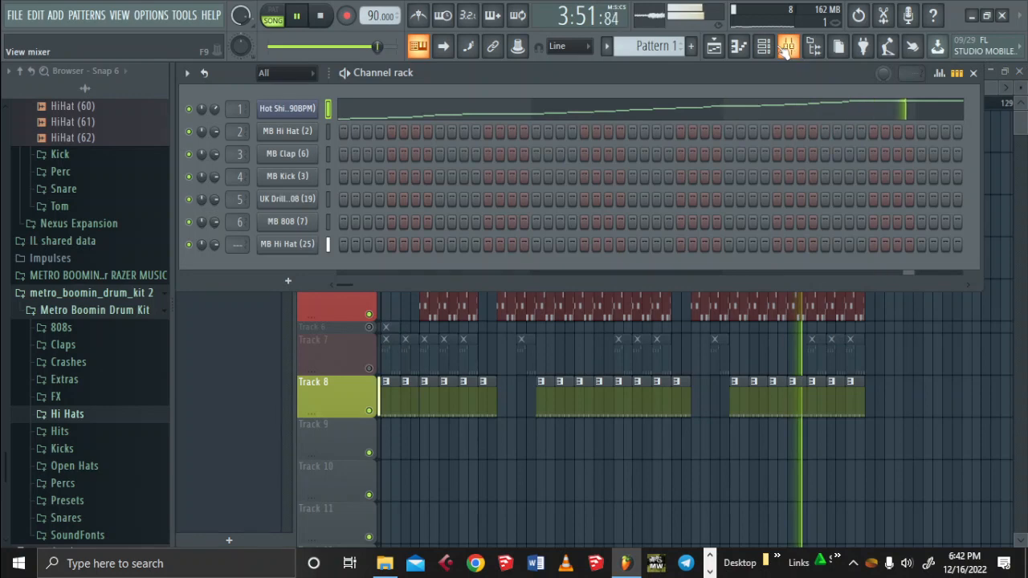
{"action": "left_click", "coordinate": [763, 46]}
{"action": "left_click", "coordinate": [787, 48]}
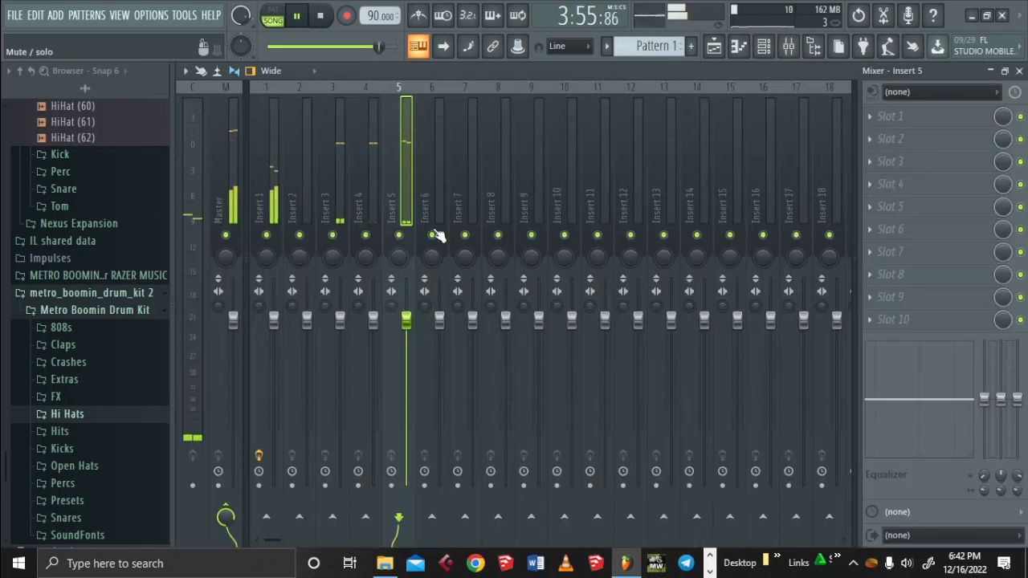
{"action": "left_click", "coordinate": [332, 517]}
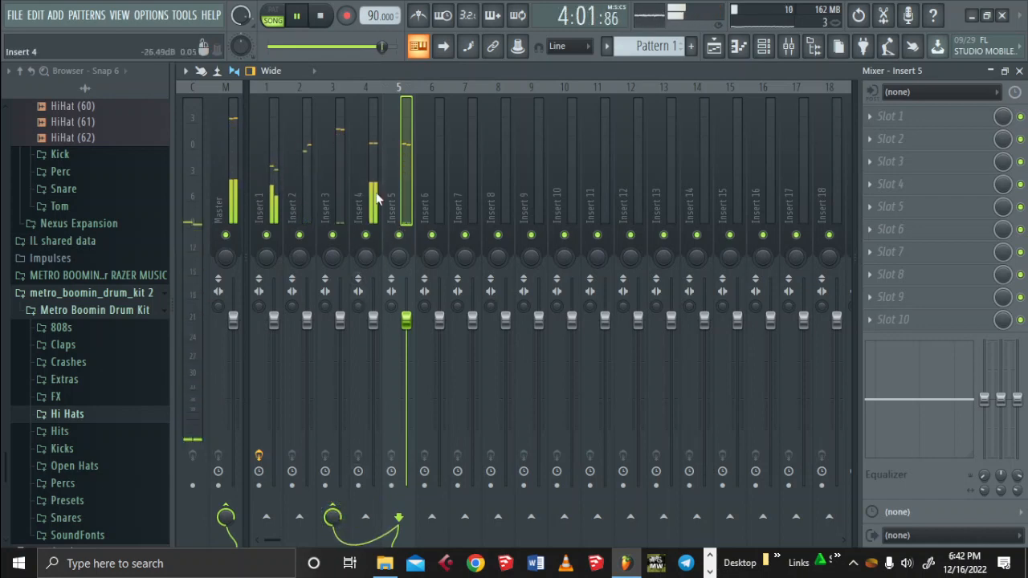
{"action": "left_click", "coordinate": [353, 186]}
{"action": "left_click", "coordinate": [398, 516]}
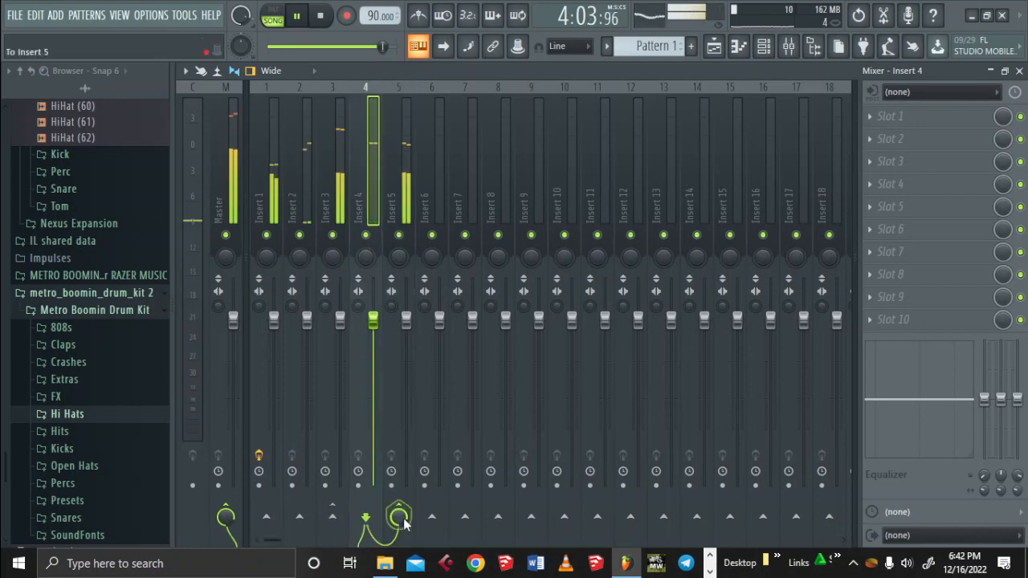
Lower the volume of mixer Insert 5 to 92% (-1.9 dB) and return to the playlist
{"action": "left_click", "coordinate": [393, 223]}
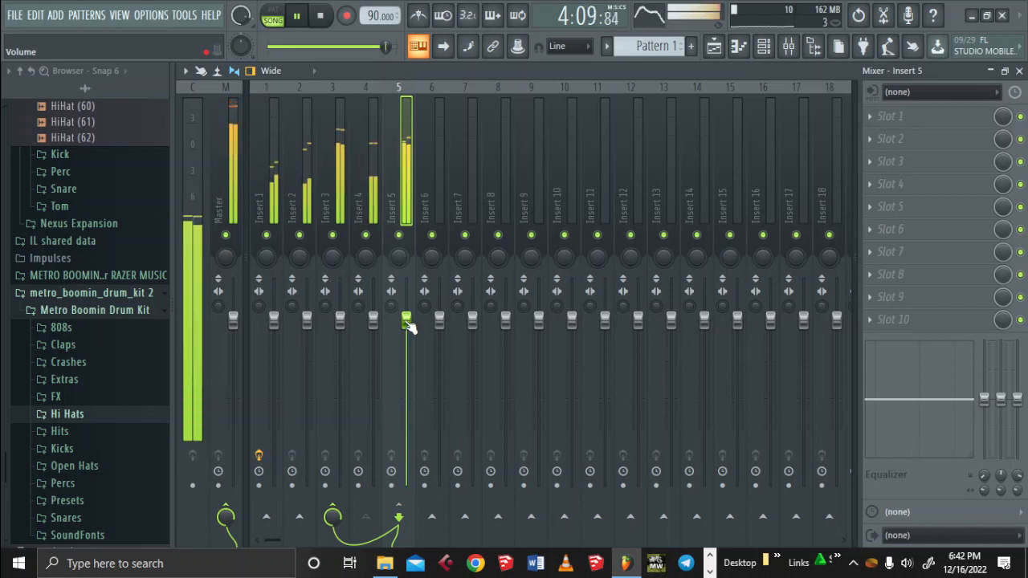
{"action": "left_click_drag", "start_coordinate": [407, 321], "coordinate": [407, 333]}
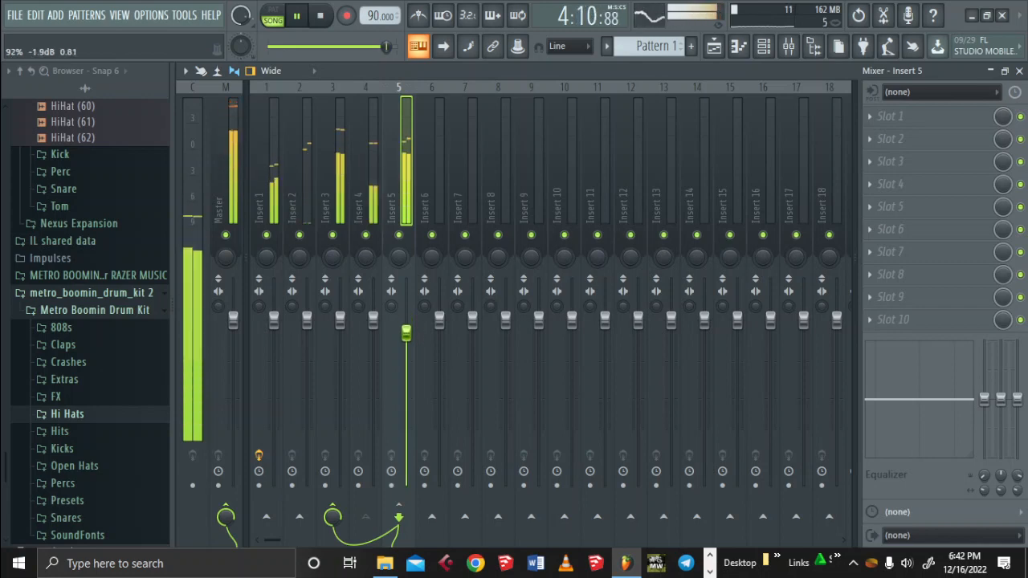
{"action": "left_click", "coordinate": [361, 226]}
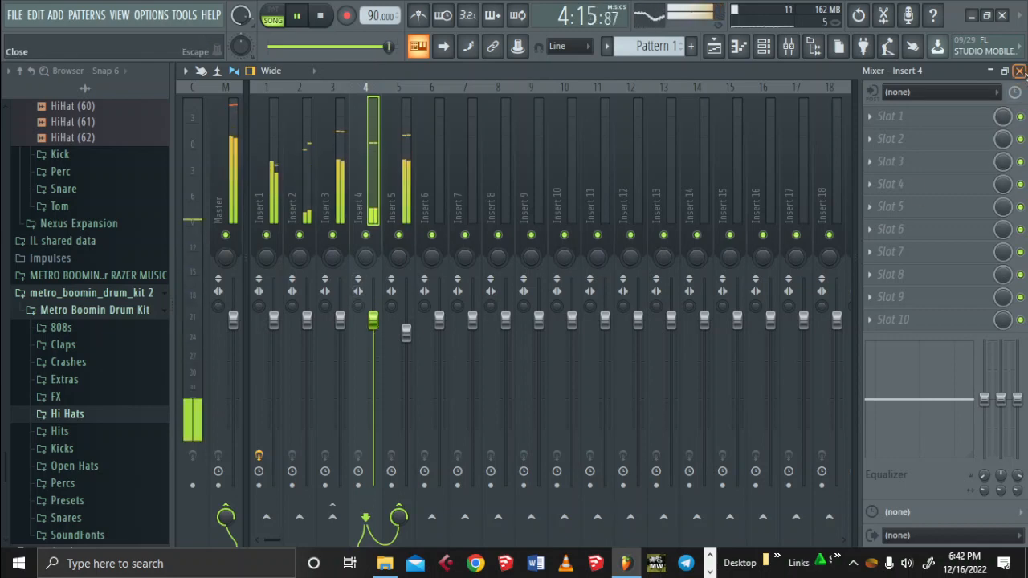
{"action": "left_click", "coordinate": [1018, 71]}
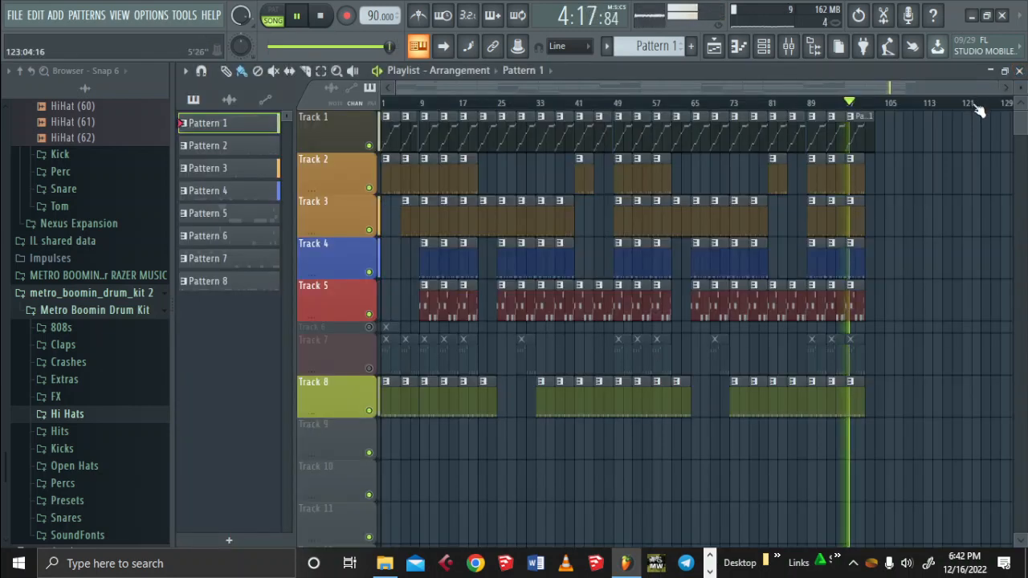
Fit the whole arrangement in the playlist view and switch to OBS Studio
{"action": "left_click_drag", "start_coordinate": [1002, 86], "coordinate": [940, 89]}
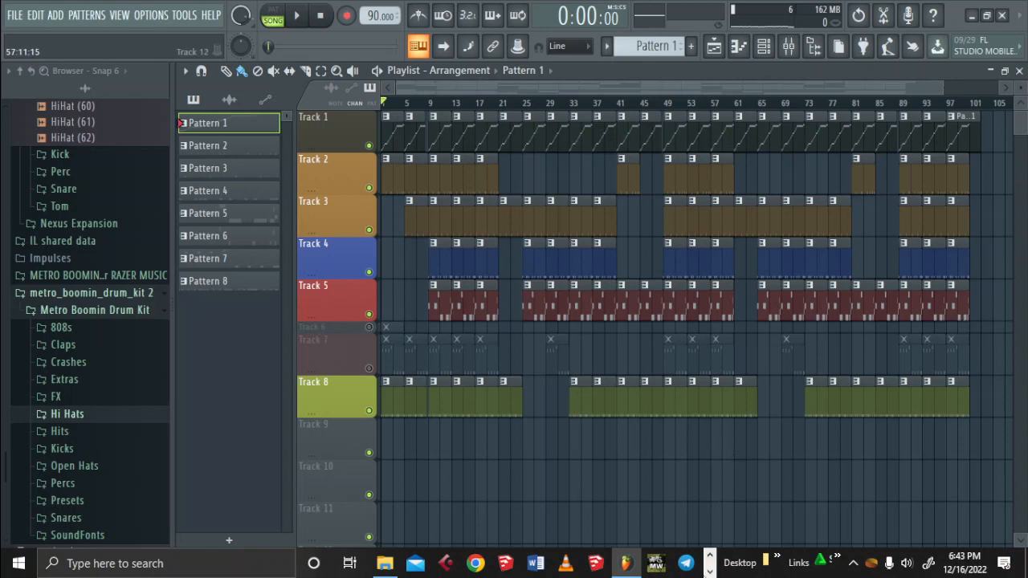
{"action": "left_click", "coordinate": [709, 572]}
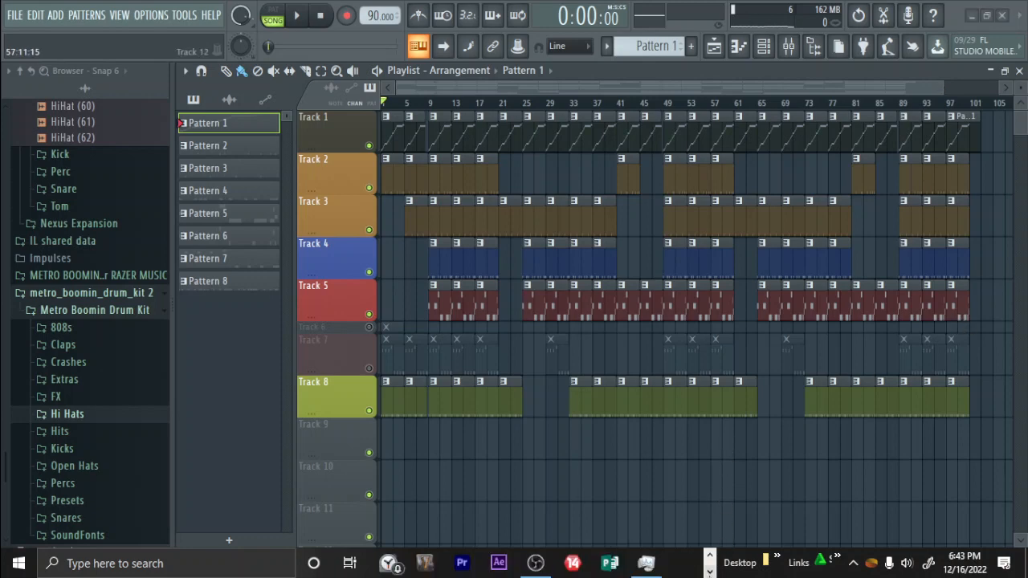
{"action": "left_click", "coordinate": [537, 567]}
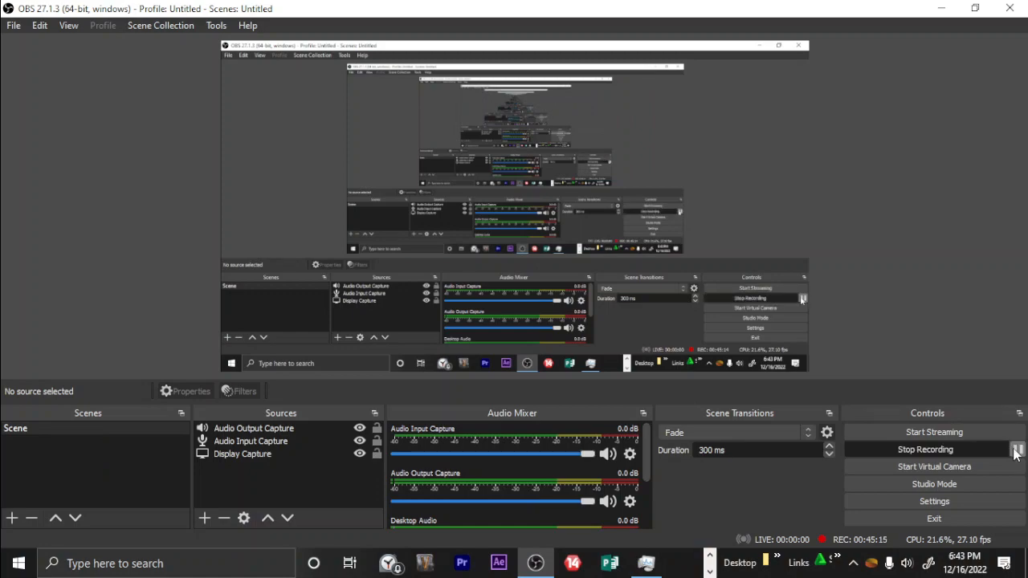